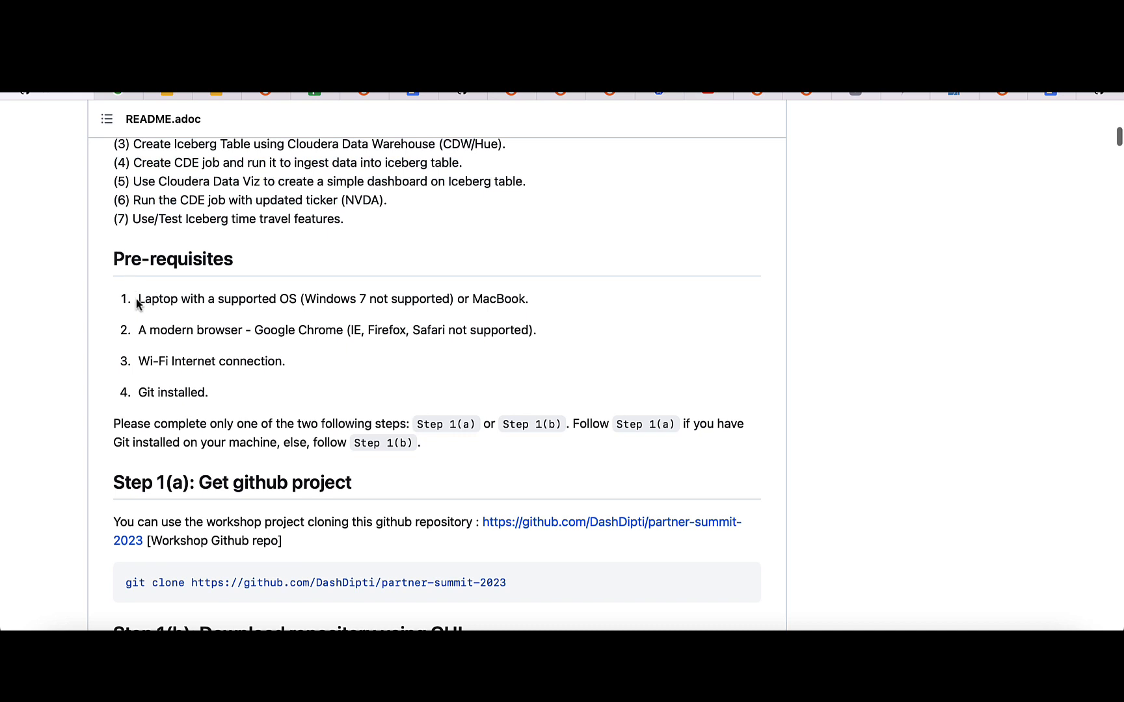
Step: Review the README's pre-requisites and the Step 1(a) and Step 1(b) instructions for getting the GitHub project
drag(136, 301, 221, 396)
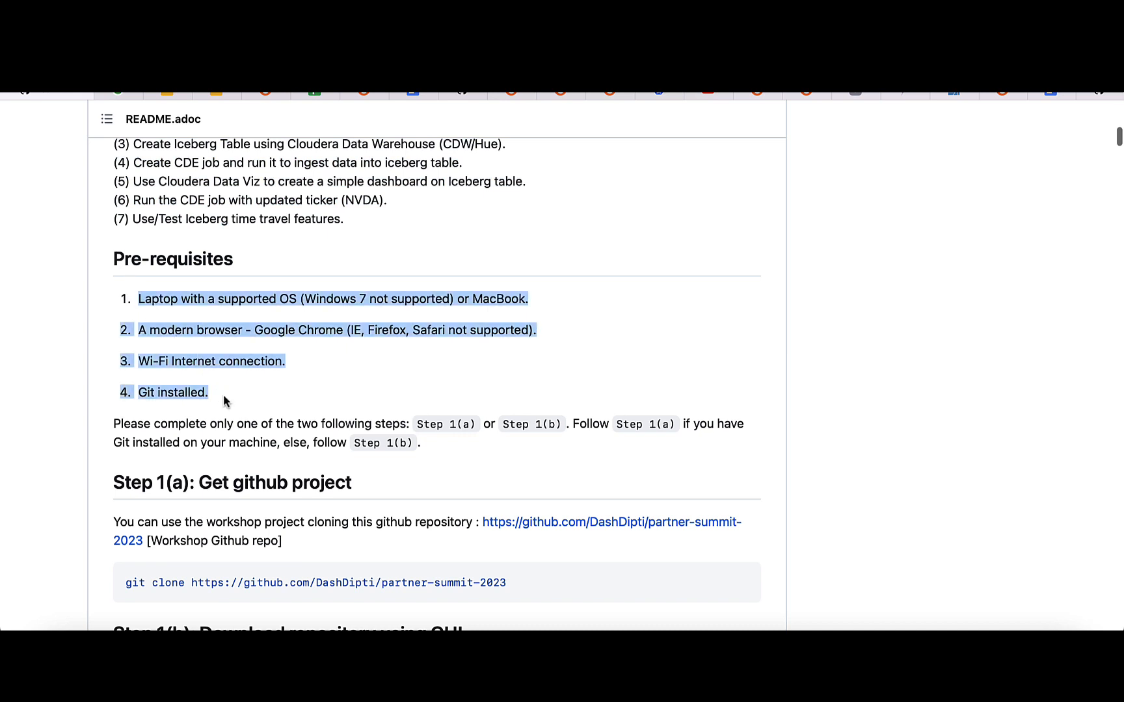
click(224, 398)
scroll(226, 398, down, 3)
scroll(195, 377, down, 1)
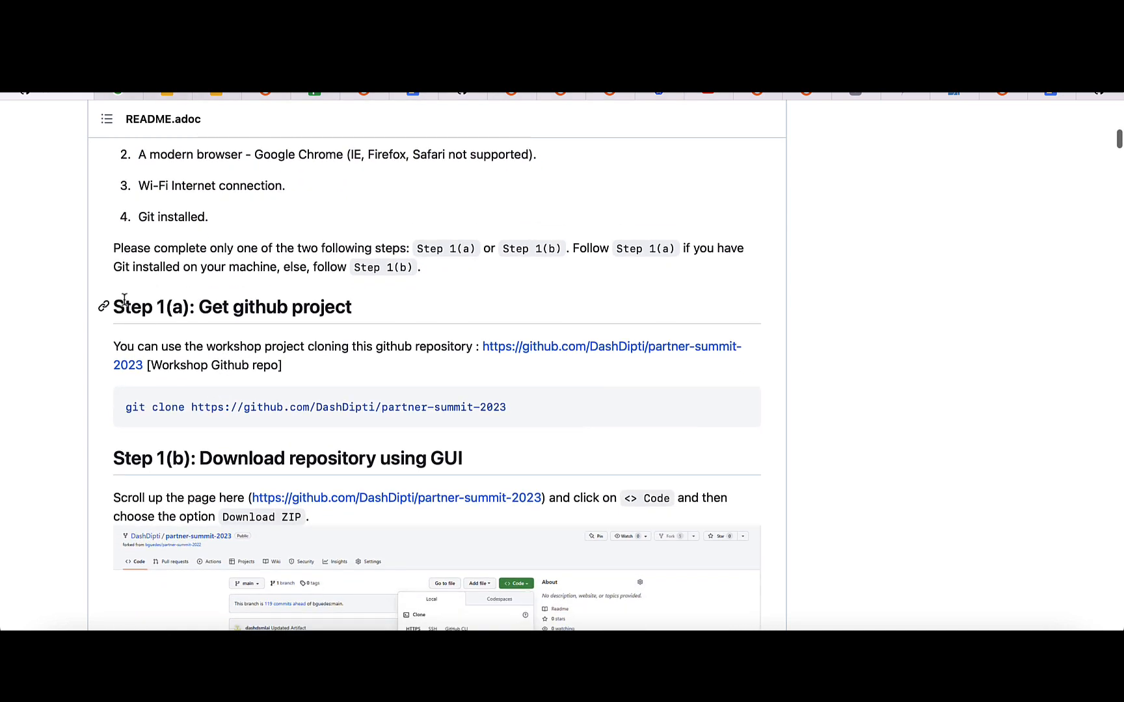
drag(116, 307, 362, 312)
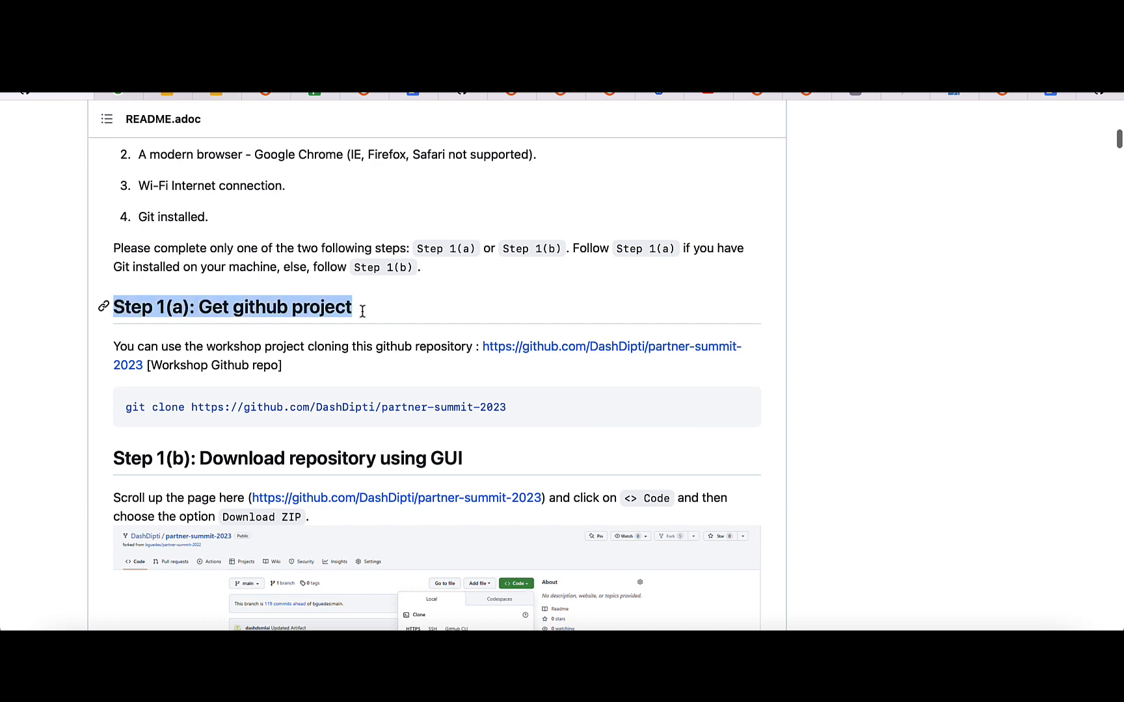
click(364, 312)
scroll(364, 311, down, 2)
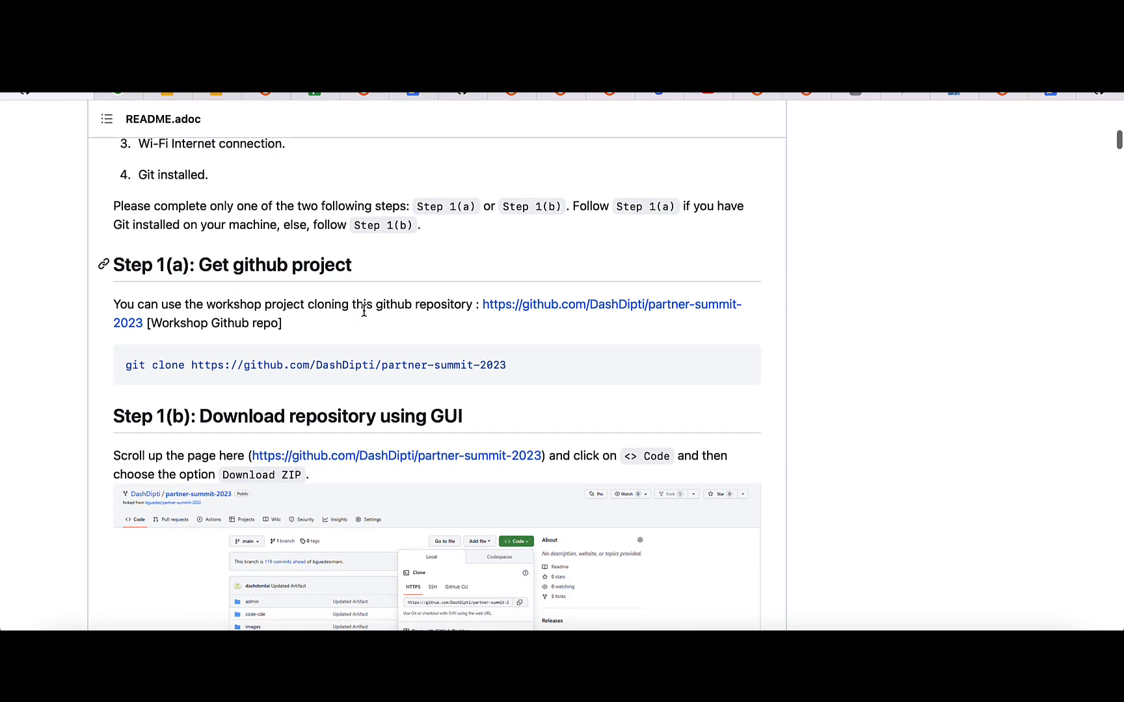
scroll(365, 311, down, 2)
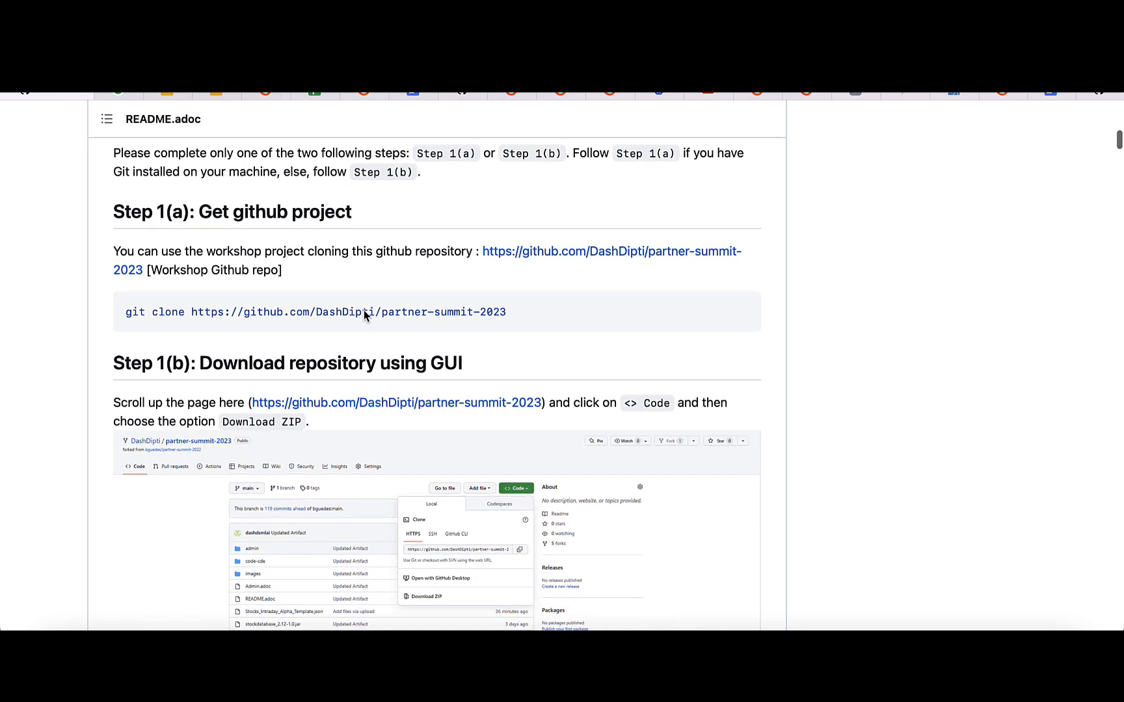
scroll(364, 315, down, 1)
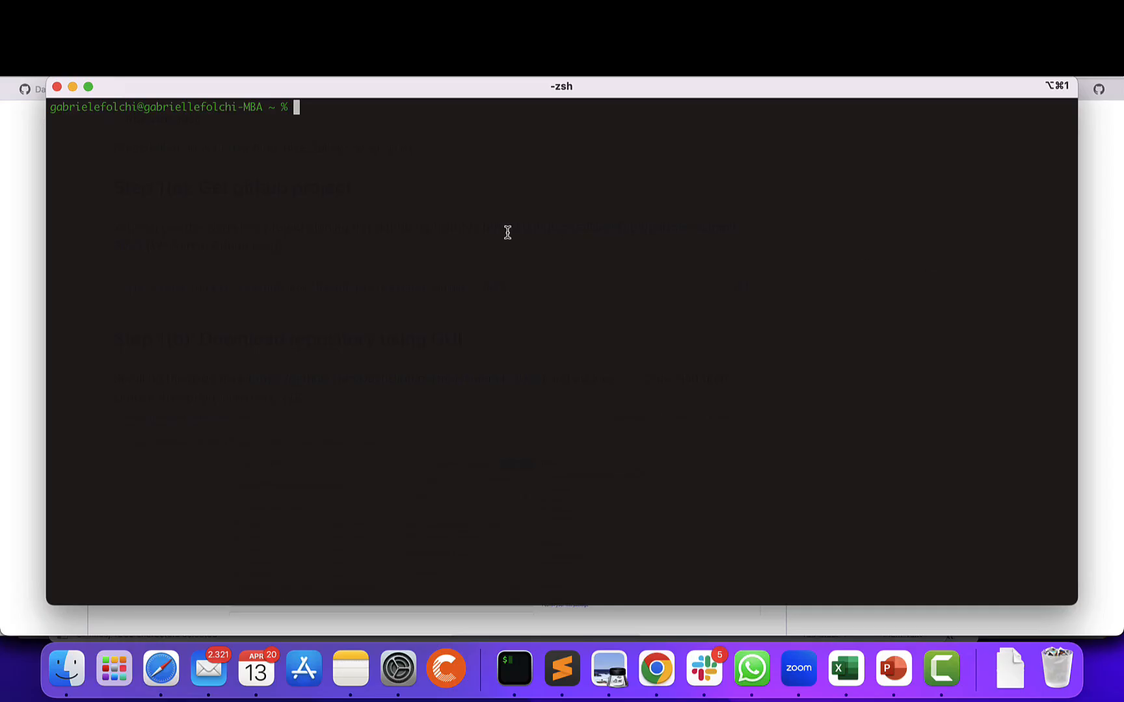
Step: In the terminal, run git clone with the partner-summit-2023 repository URL from the README
text(git clone https://github.com/DashDipti/partner-summit-2023)
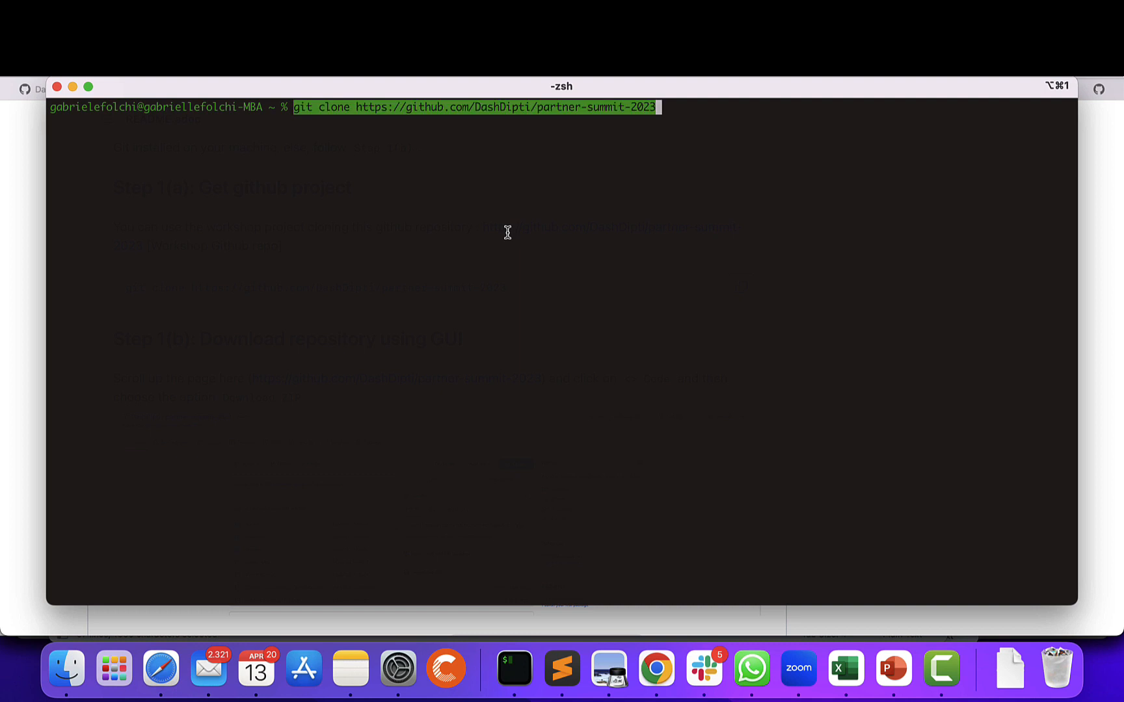
key(Return)
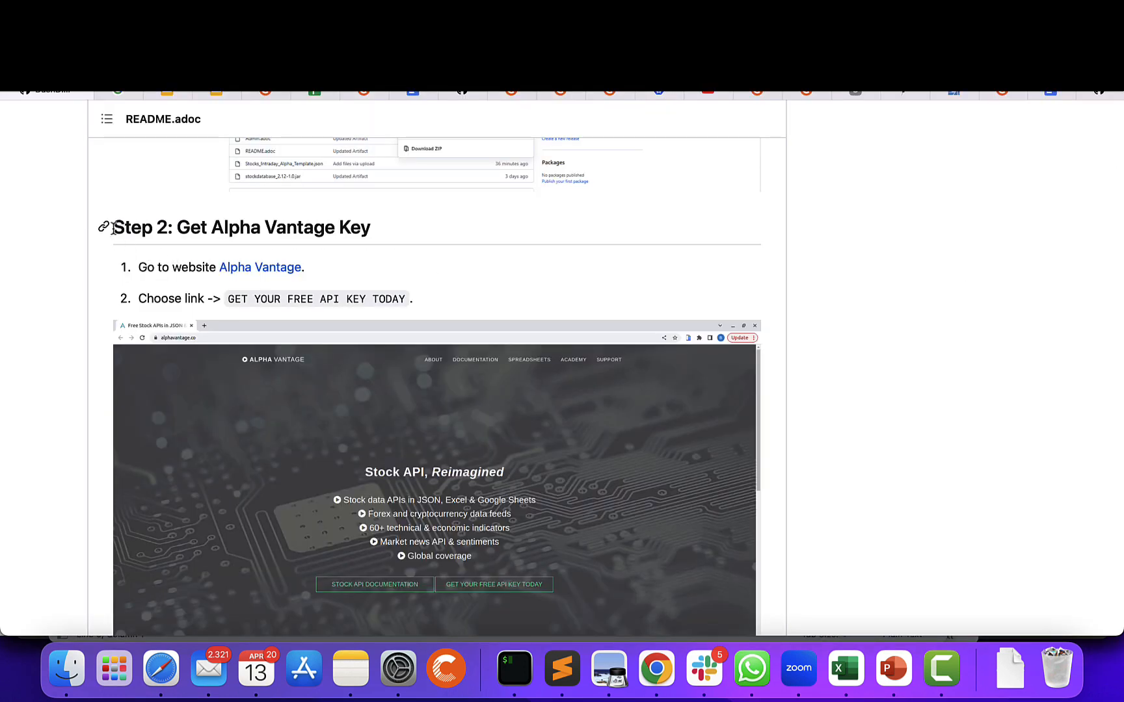
Step: Follow the Alpha Vantage link in README Step 2 and go to the site's free API key request page
drag(115, 227, 372, 227)
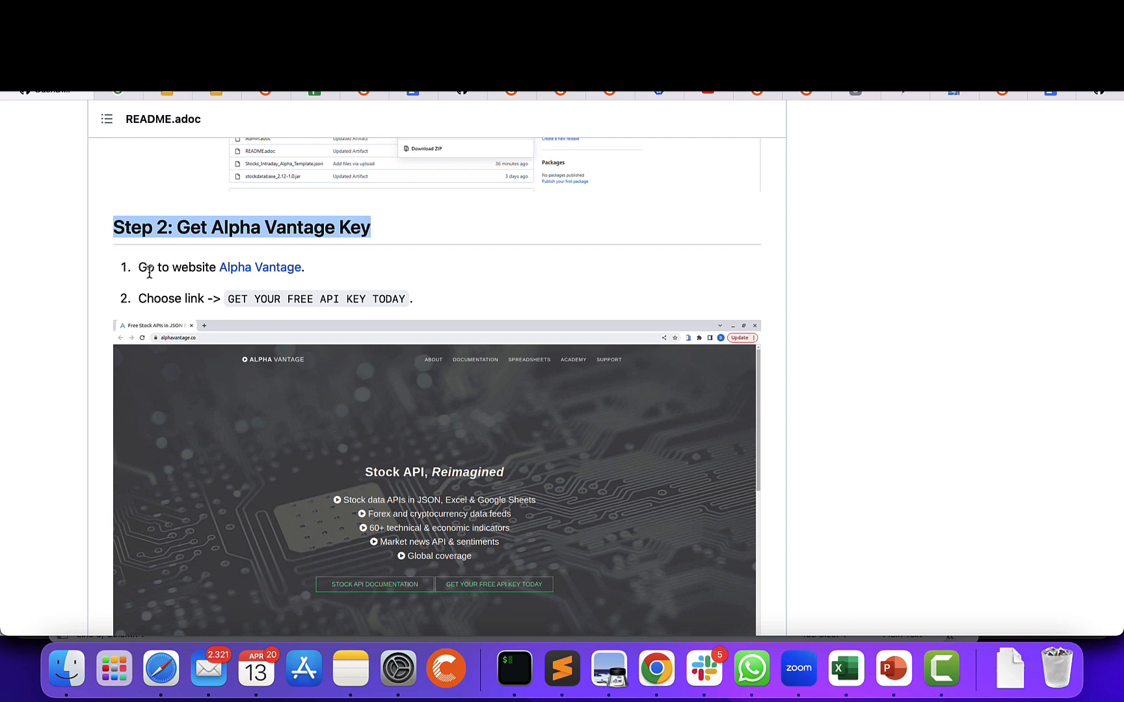
drag(137, 273, 312, 269)
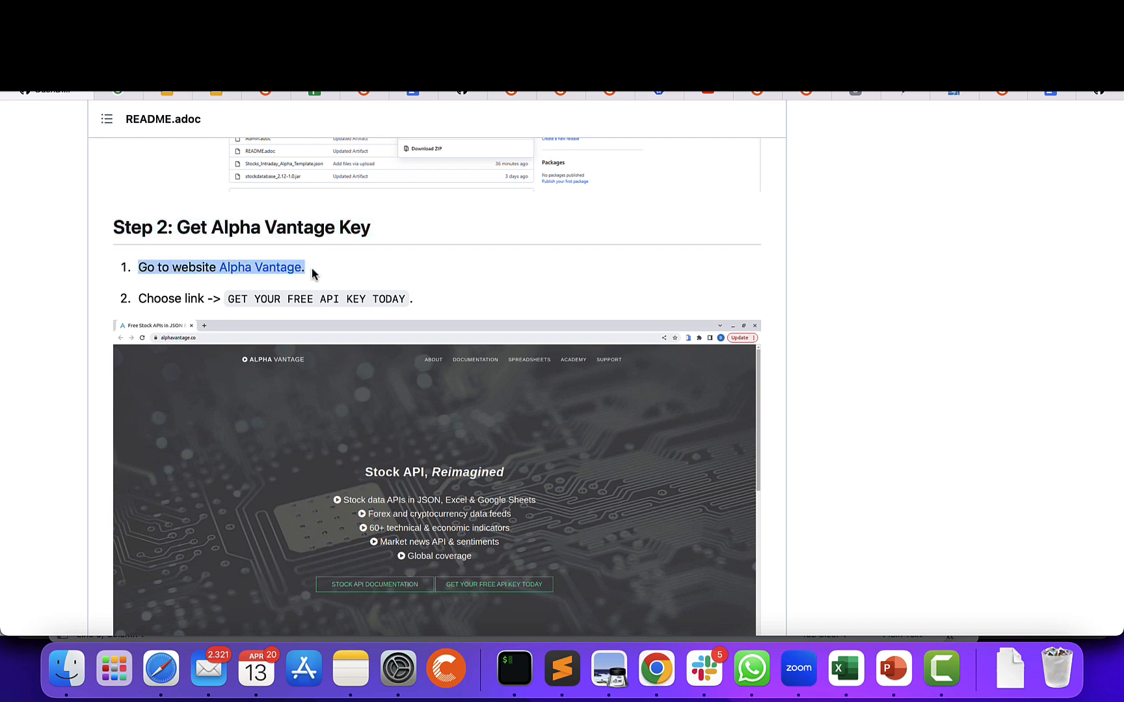
click(325, 278)
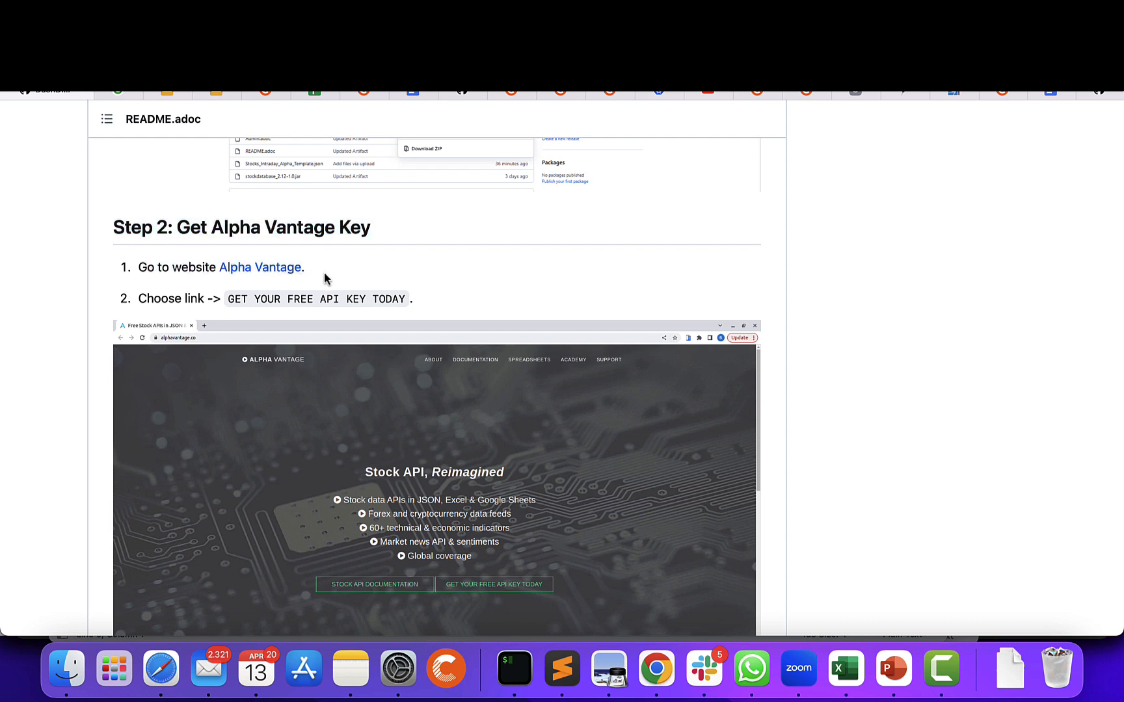
click(272, 274)
click(111, 95)
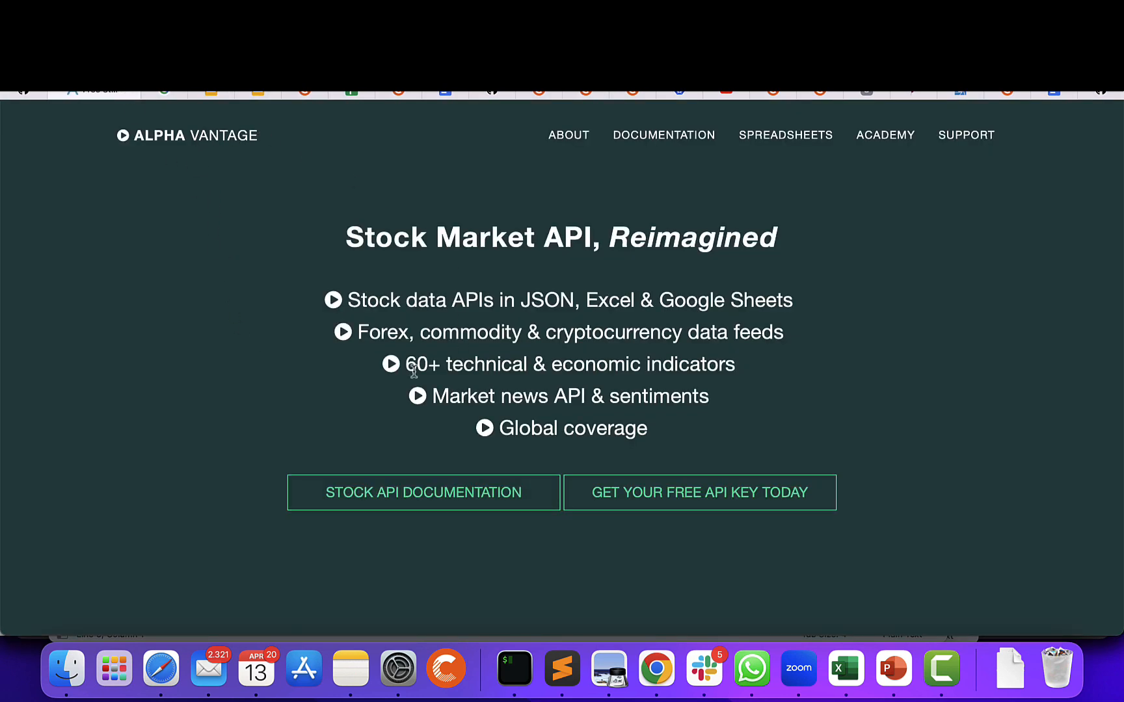
click(640, 498)
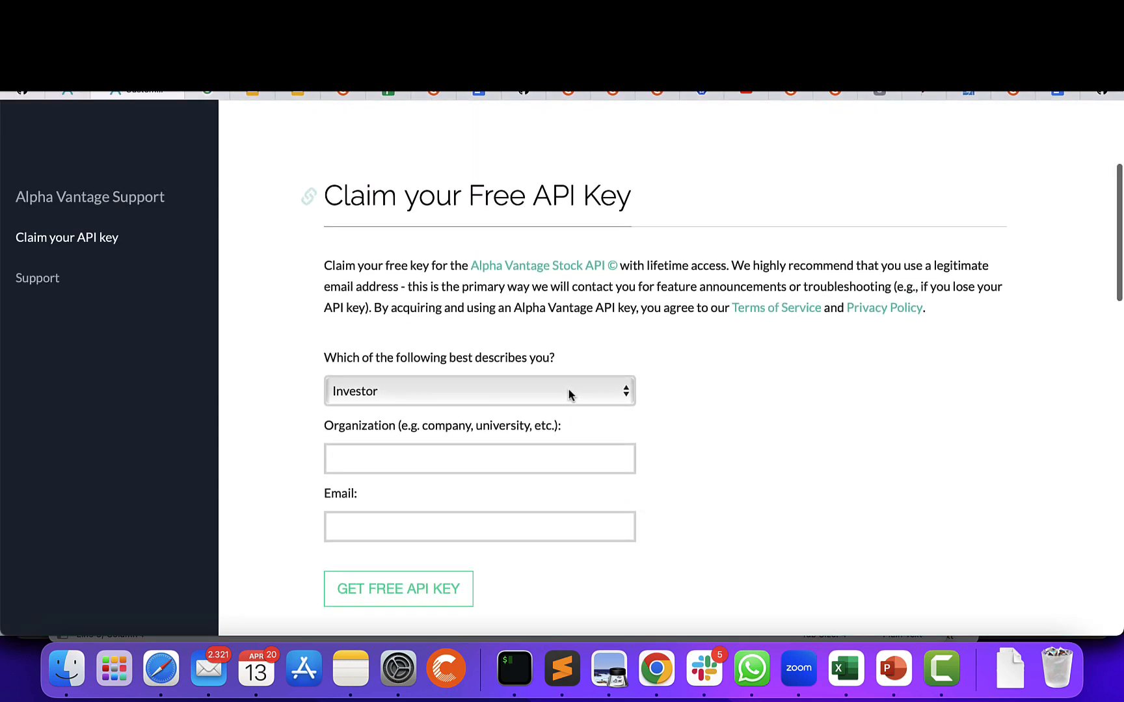
Step: Set the API key form's role to Student and the organization to "insert your own organization name"
click(568, 390)
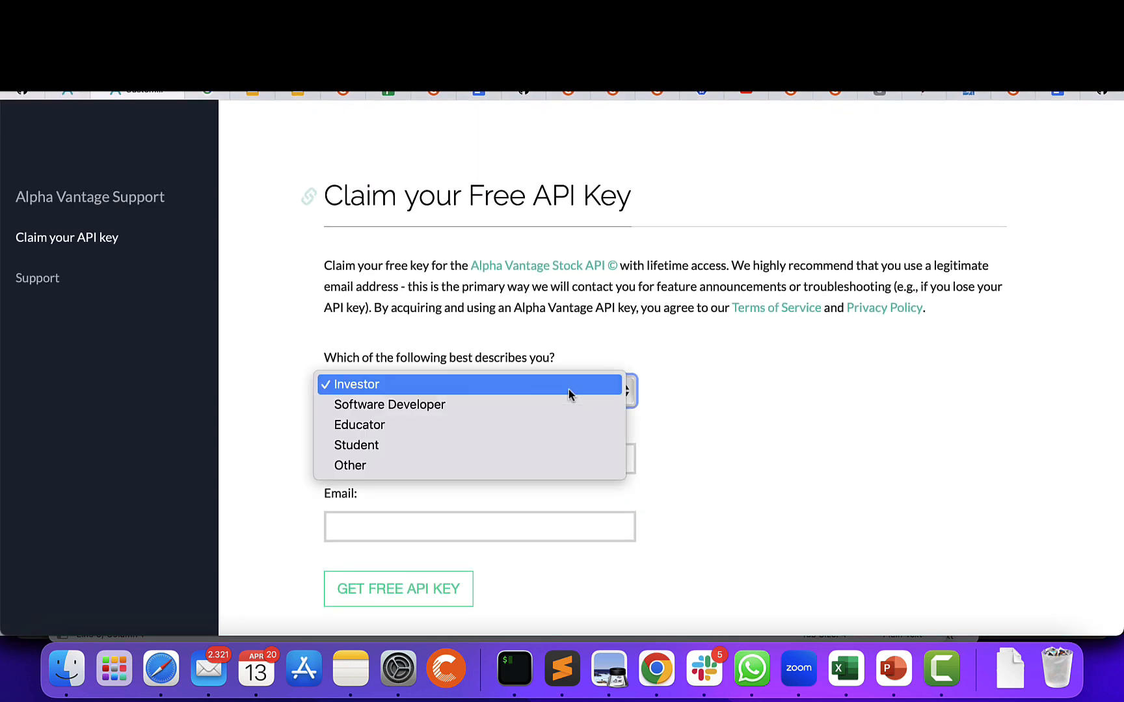
click(489, 448)
click(484, 454)
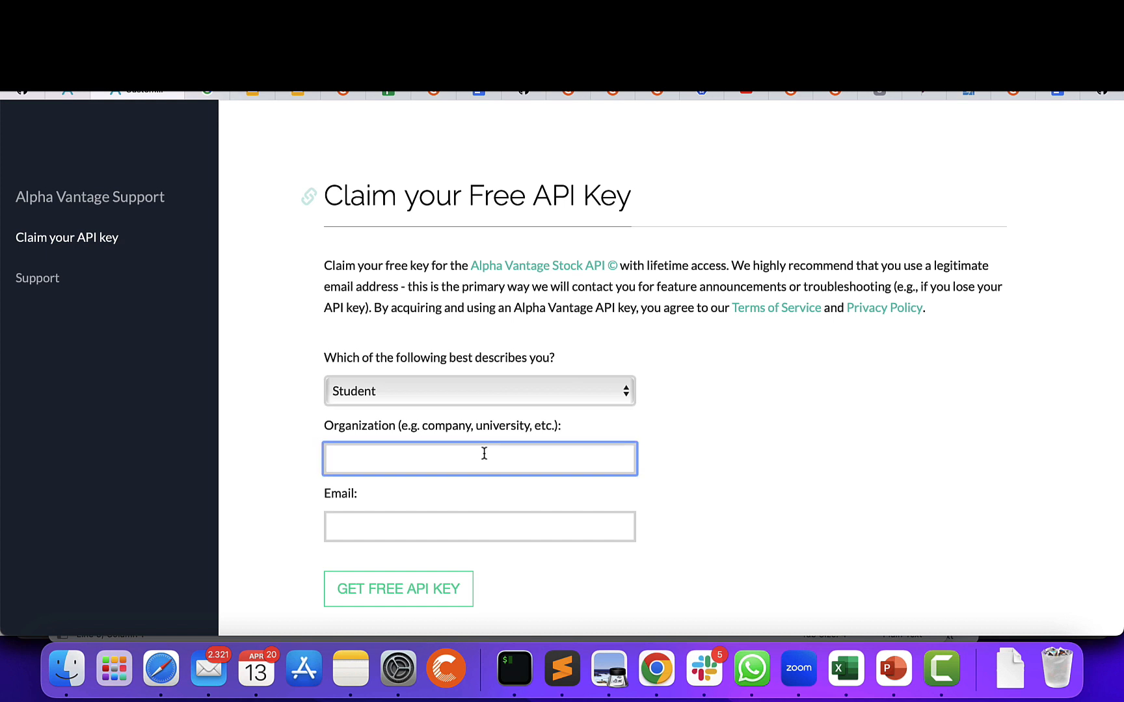
text(insert your own organization)
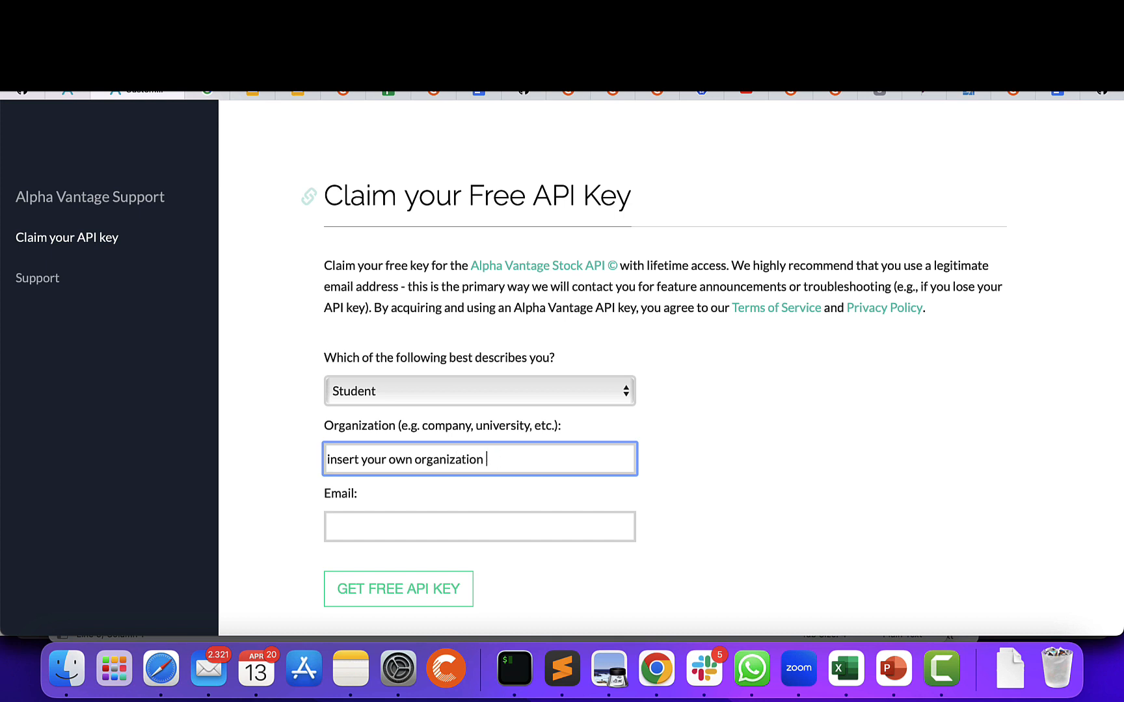
text( name)
Step: Fill the API key form's email field with the placeholder "insert here your email...."
key(Tab)
text(in)
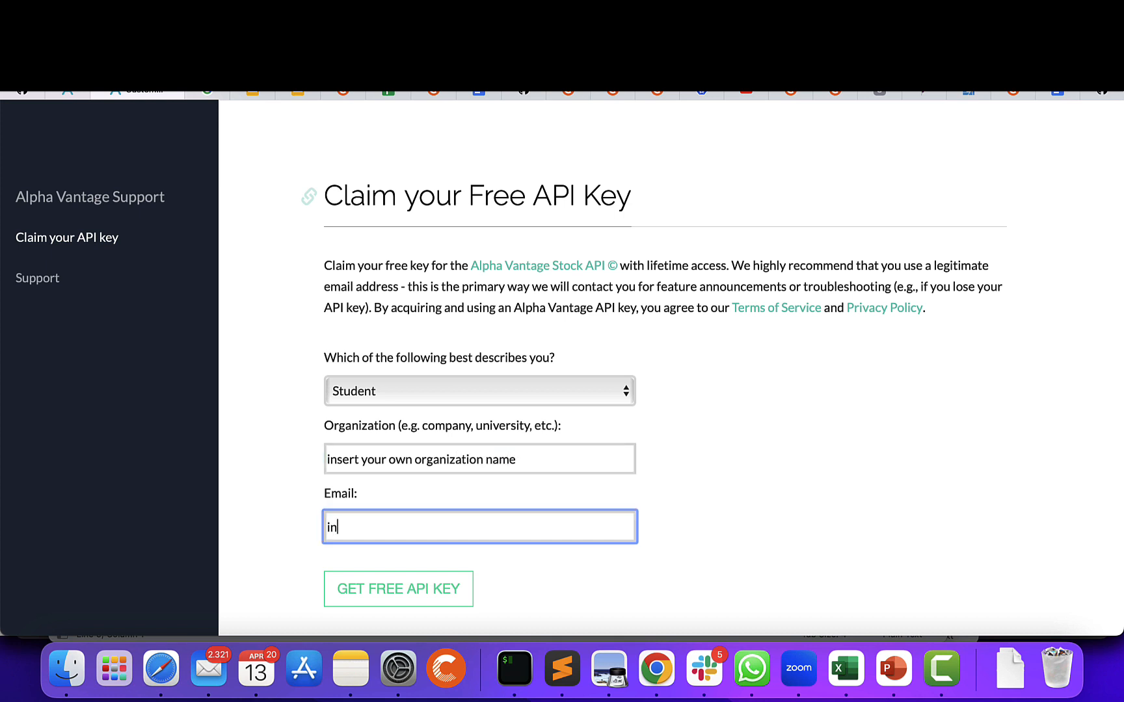
text(serthere)
key(BackSpace)
key(BackSpace)
text(here your email....)
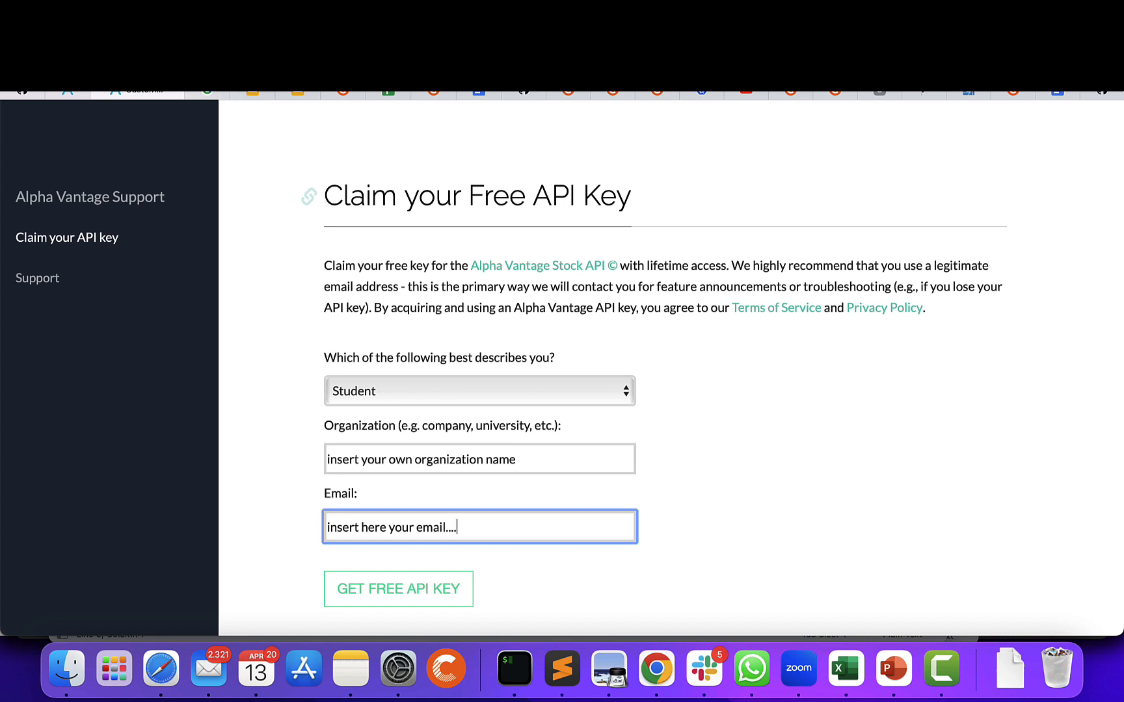
Step: Copy the Workshop login link from README Step 3 and load it in a new Chrome incognito window
scroll(547, 469, down, 3)
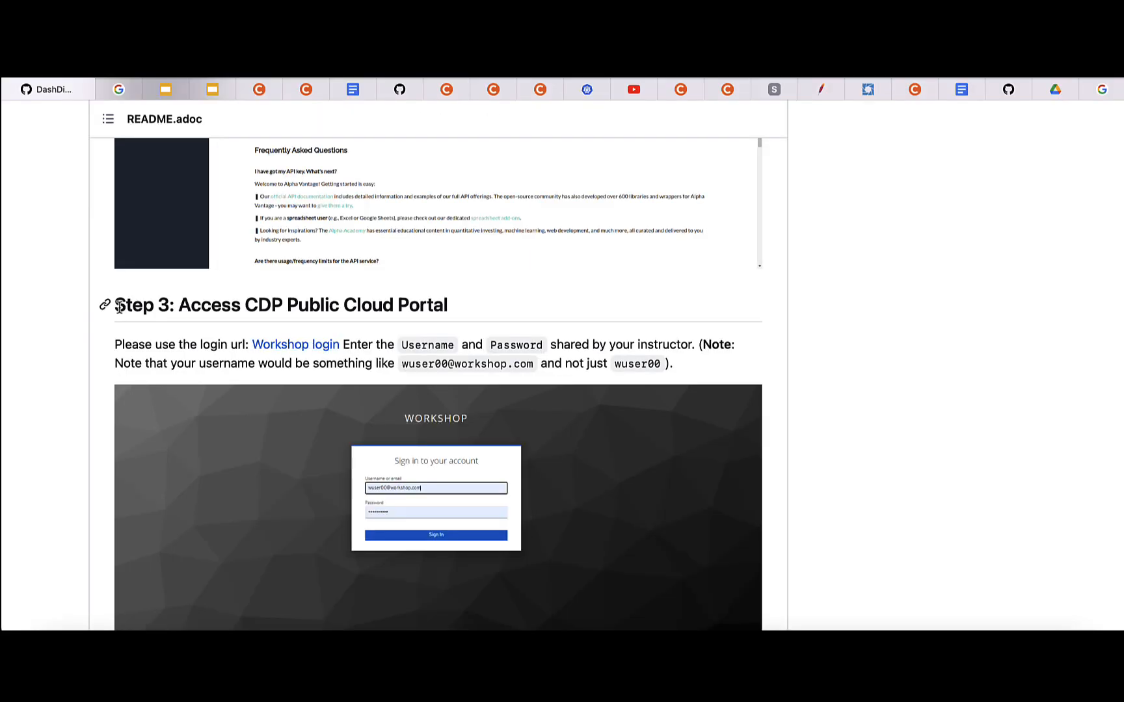
drag(119, 308, 467, 303)
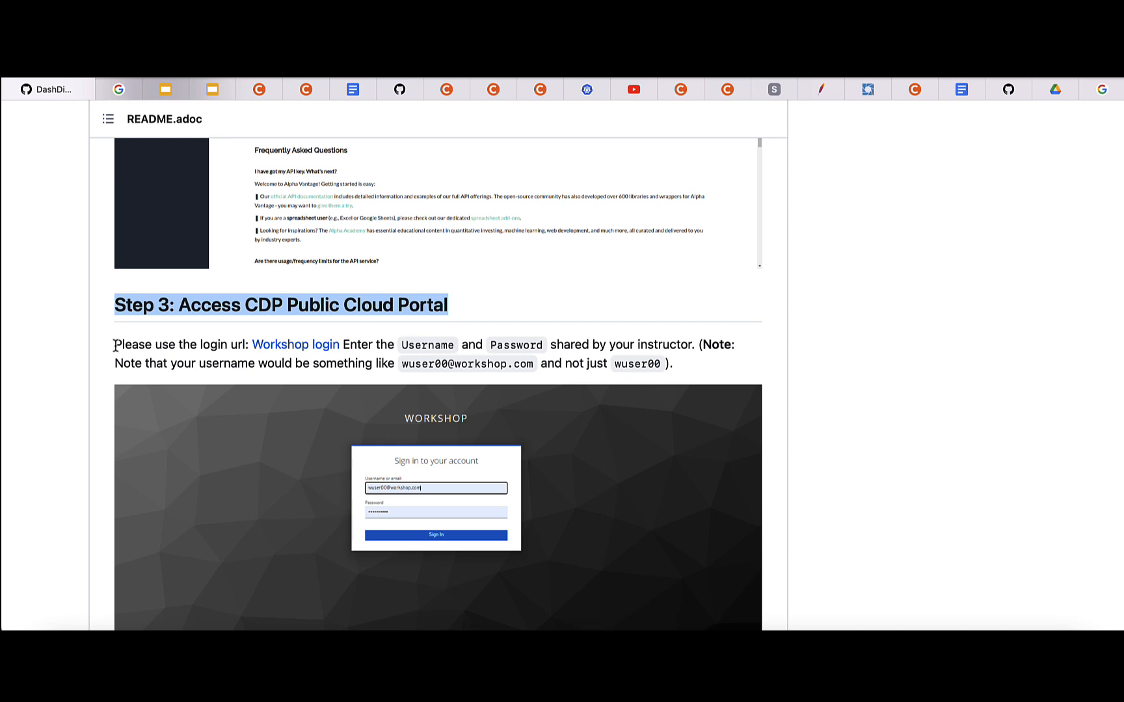
drag(114, 345, 204, 347)
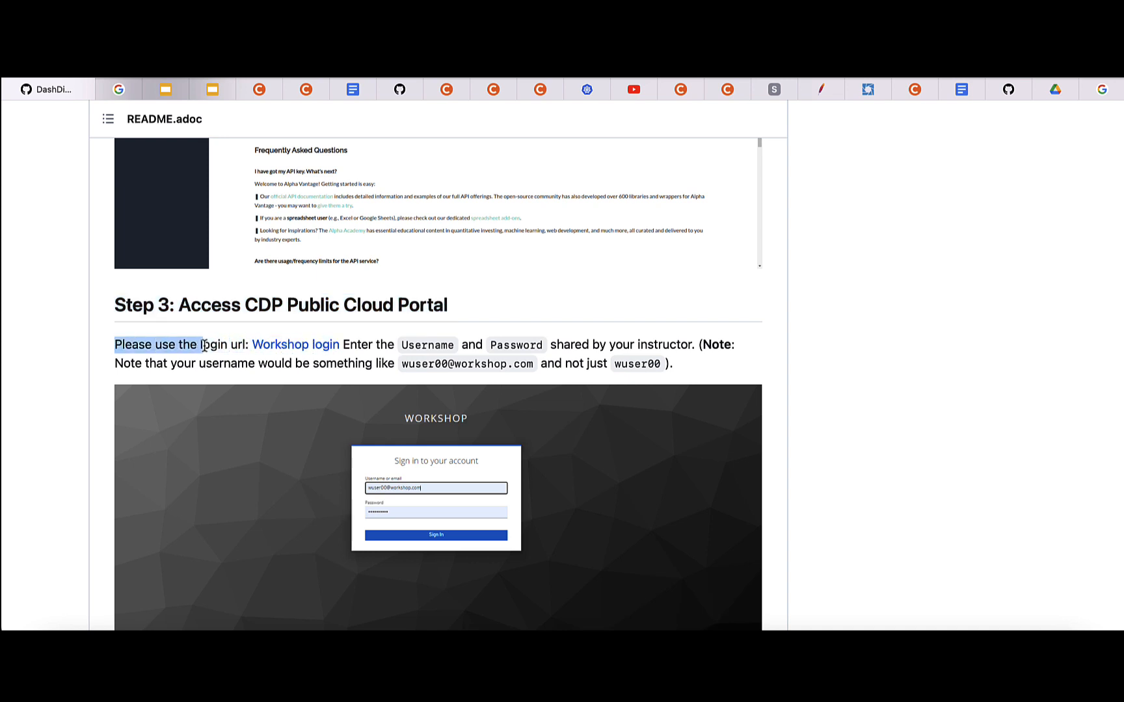
scroll(204, 347, down, 3)
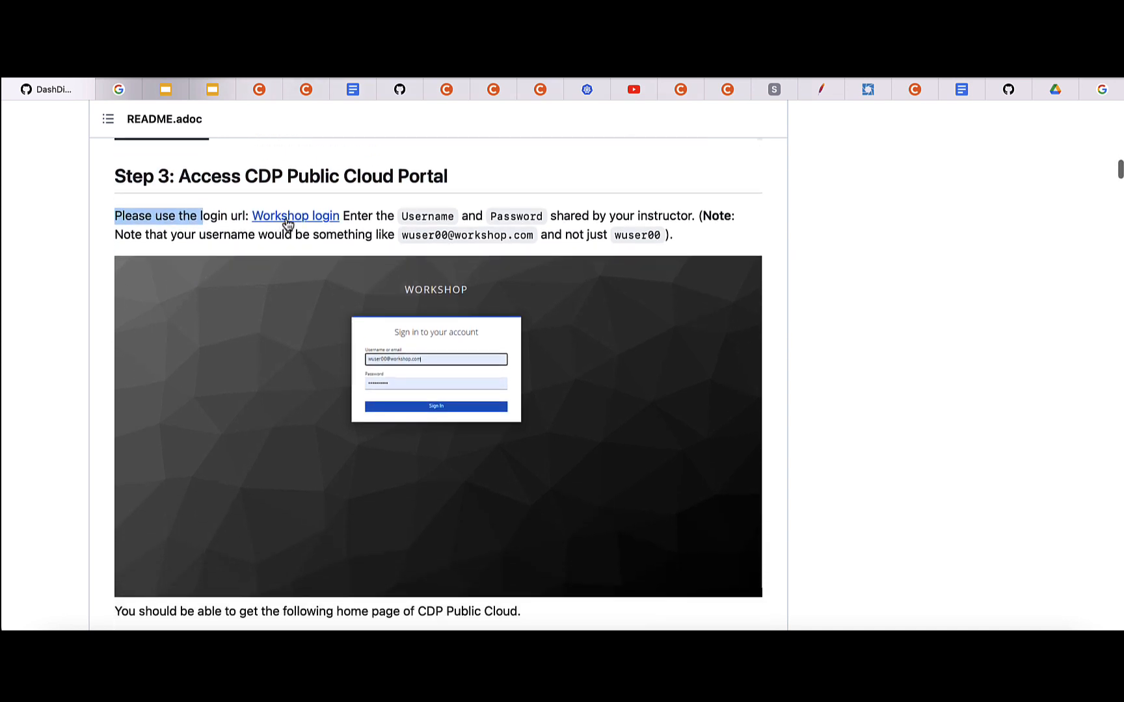
right_click(289, 222)
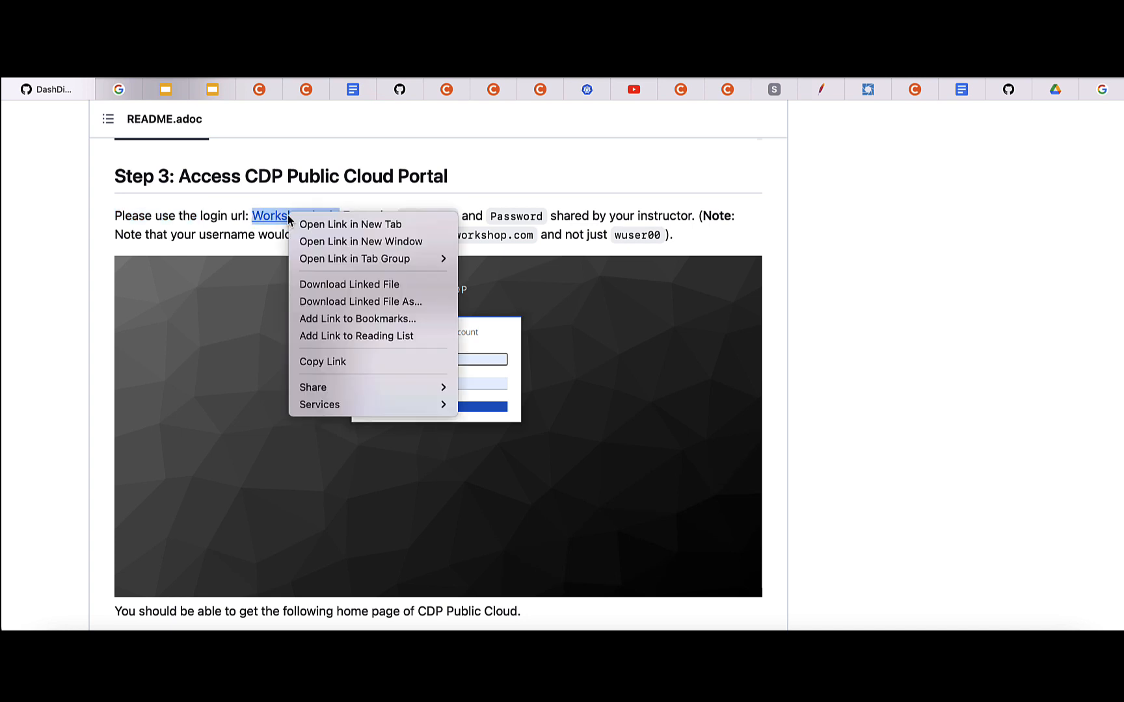
click(320, 363)
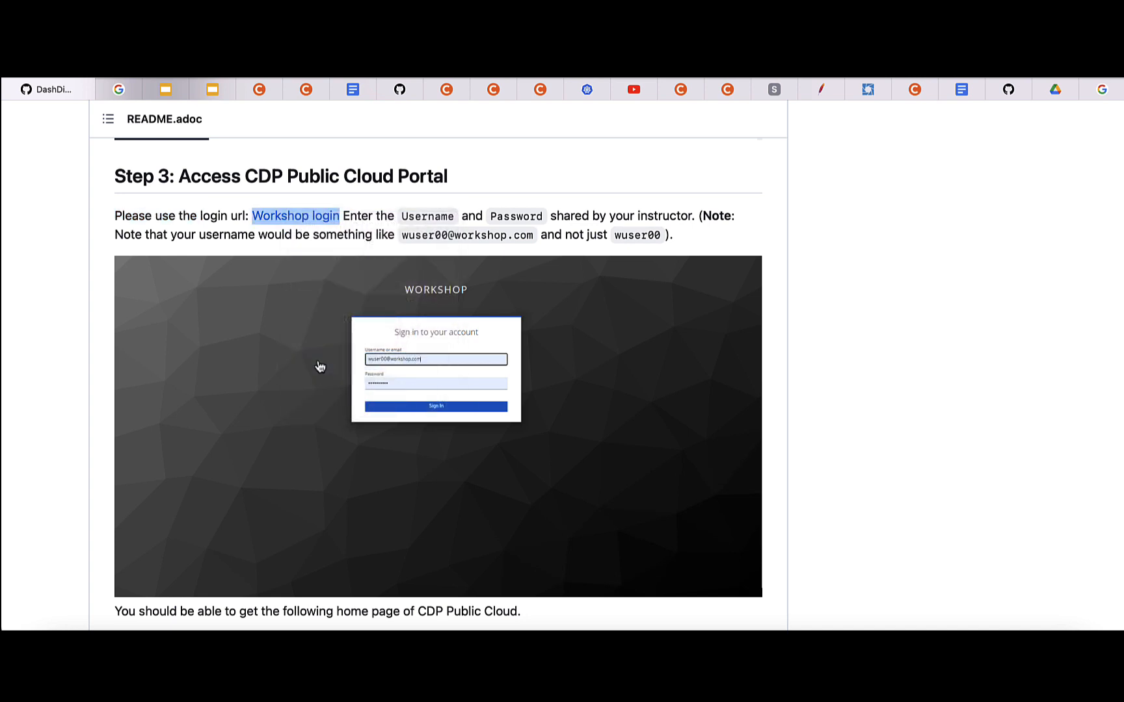
key(super+shift+n)
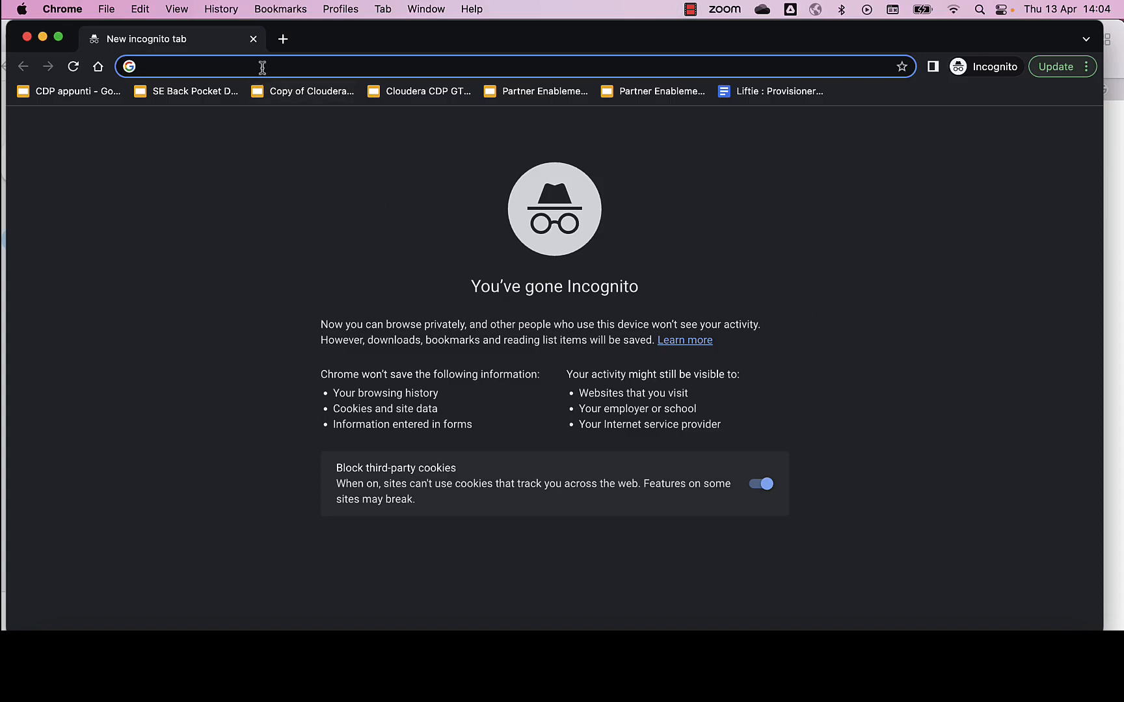
key(super+v)
key(Return)
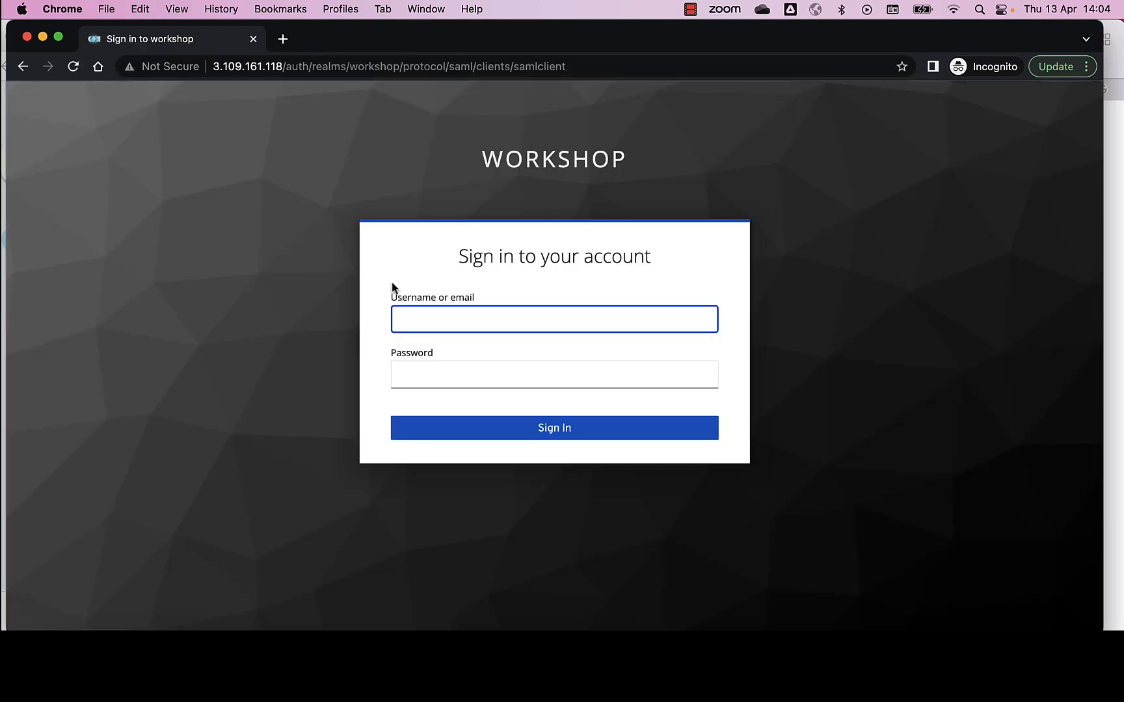
Step: Sign in to the workshop account with the assigned username and account password
key(super+v)
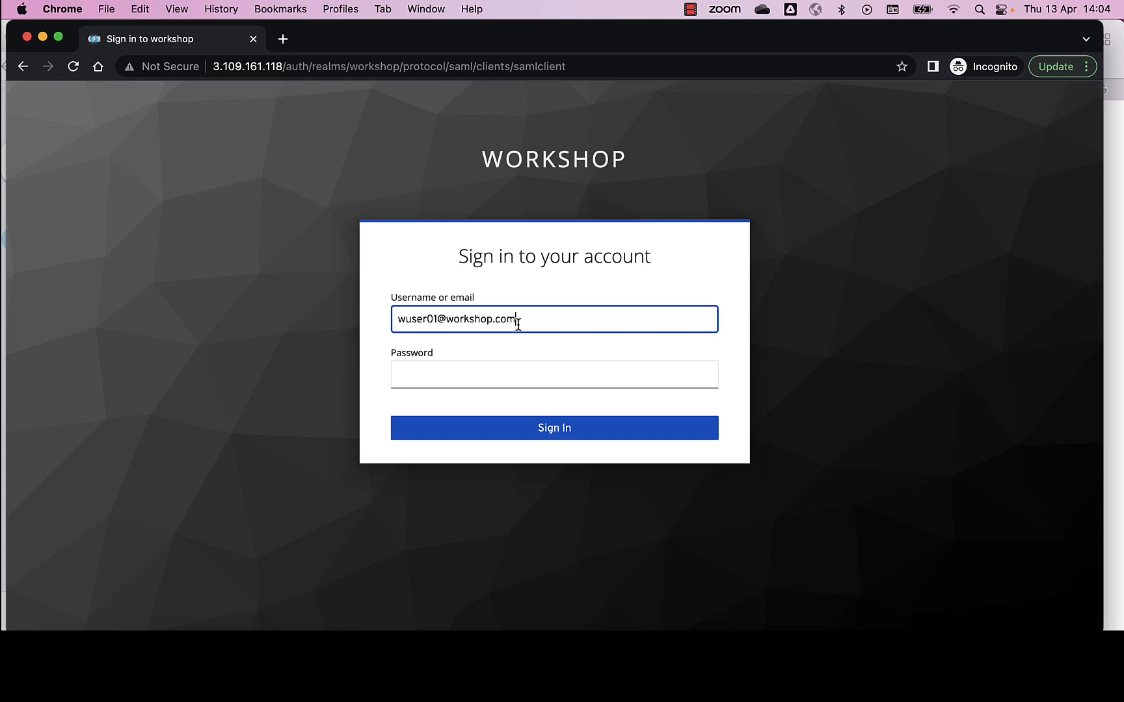
click(514, 366)
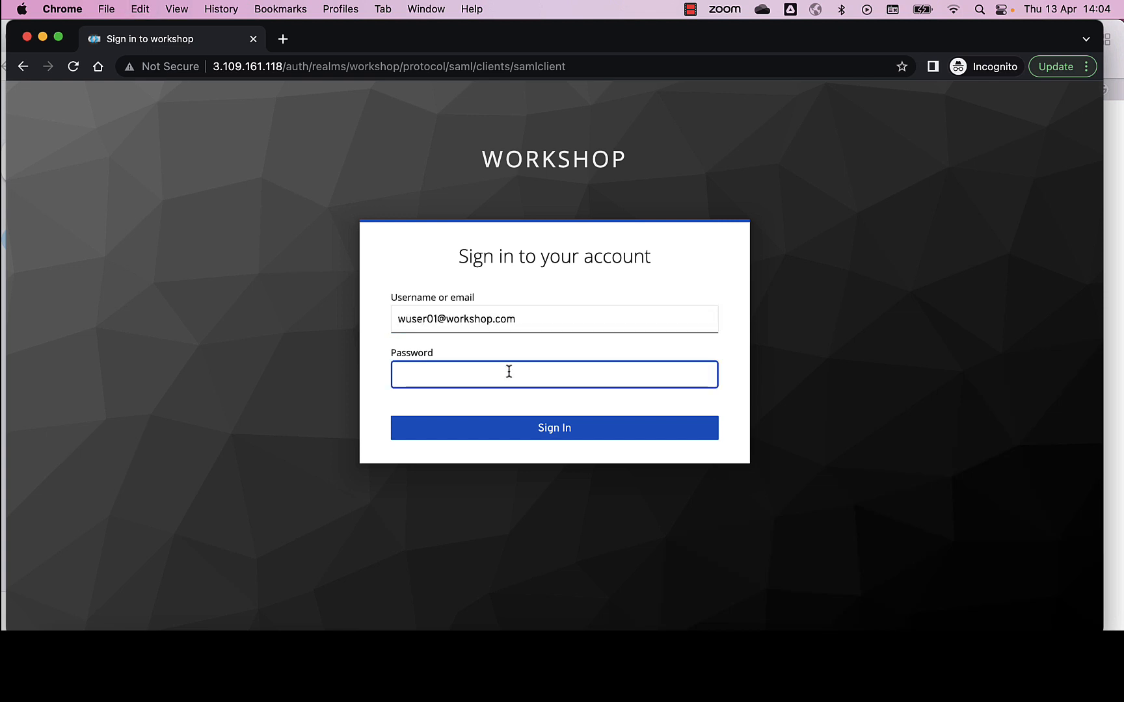
key(super+v)
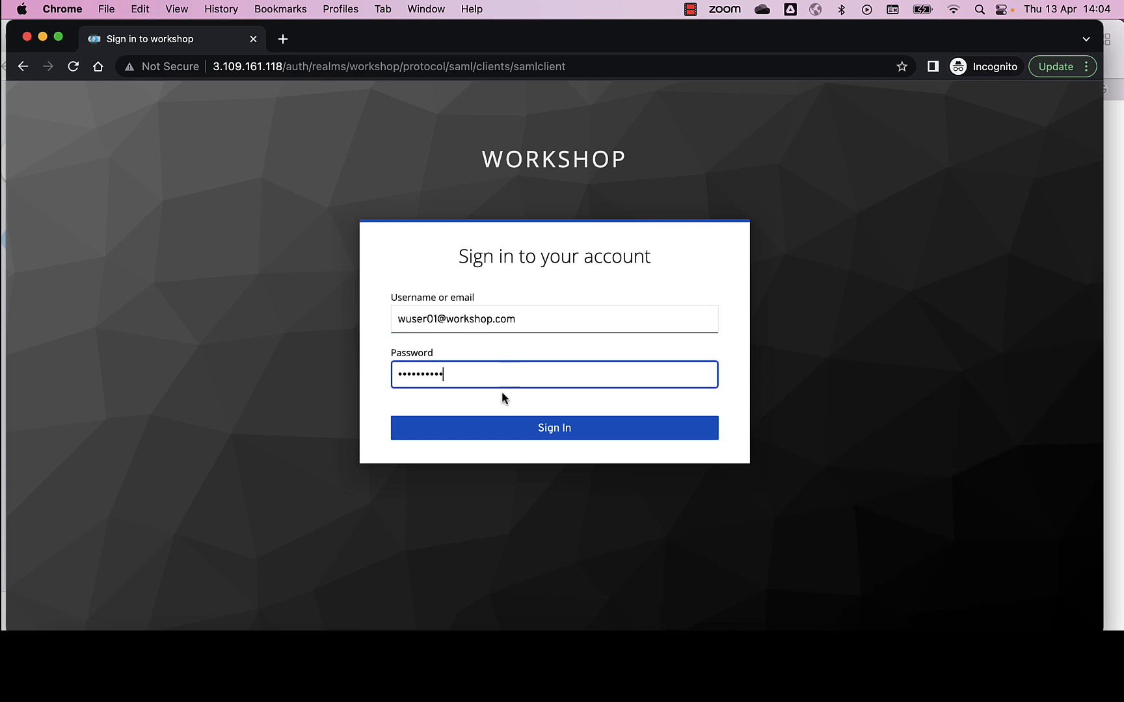
click(533, 429)
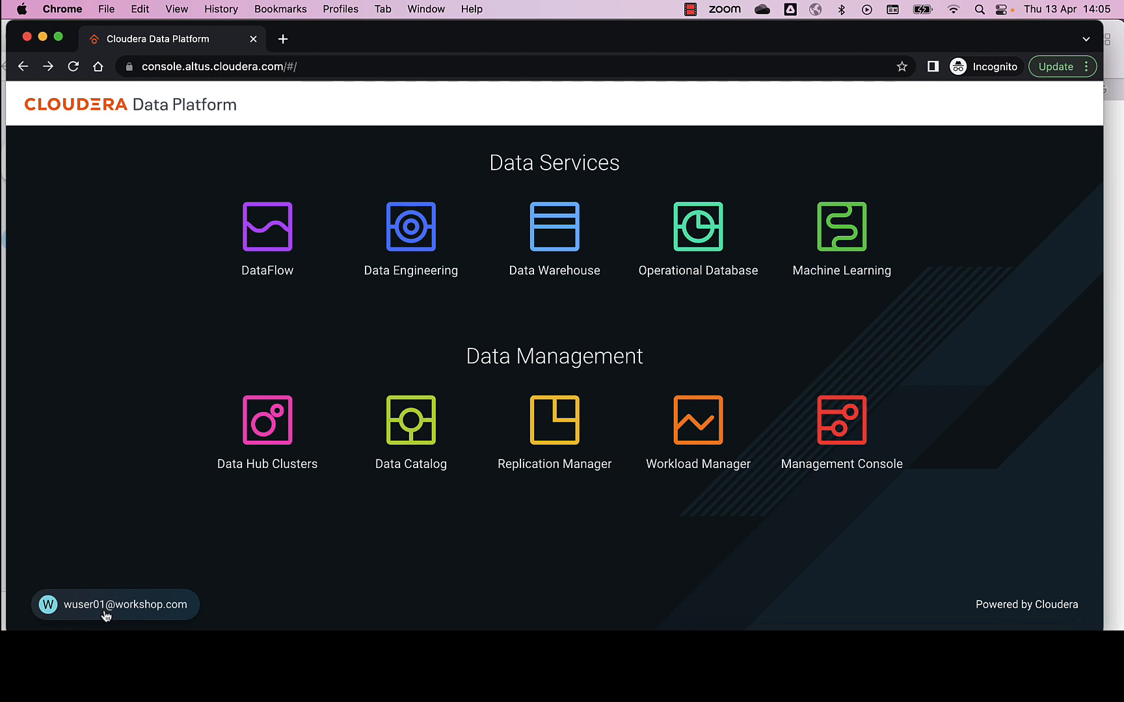
Step: Open the signed-in workshop user's profile page from the Cloudera Data Platform home and highlight the account name
click(140, 610)
click(73, 525)
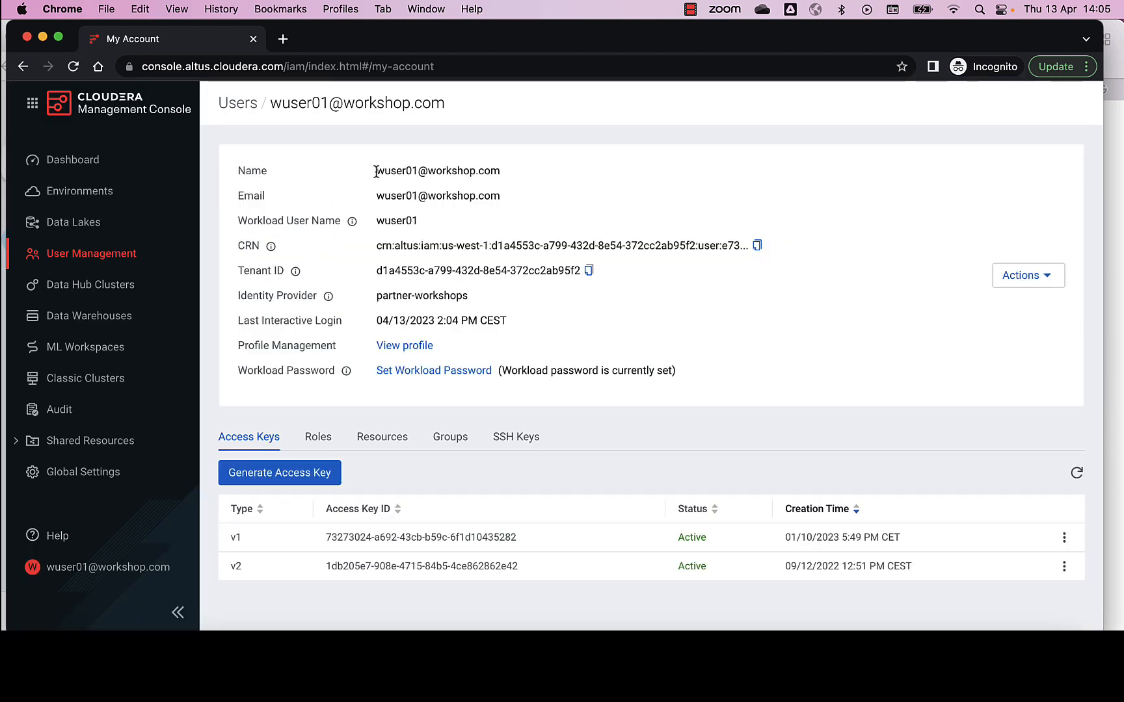
drag(376, 171, 501, 174)
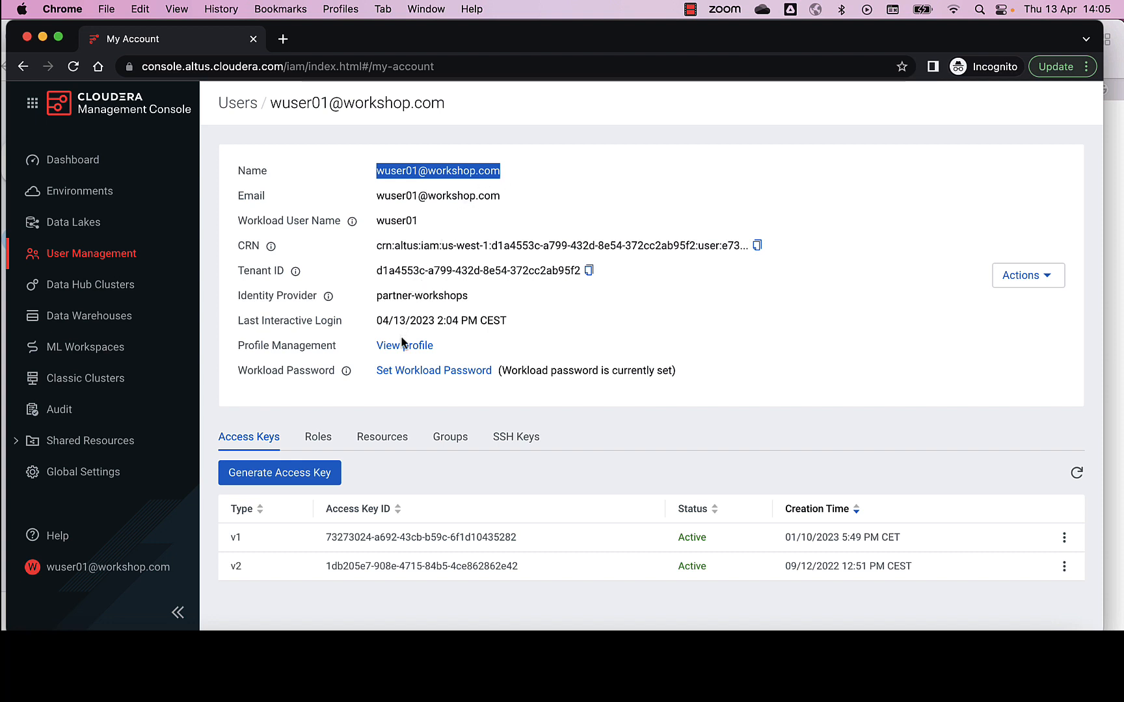
Step: Set the workshop user's workload password, entering it in both the password and confirmation fields
click(400, 371)
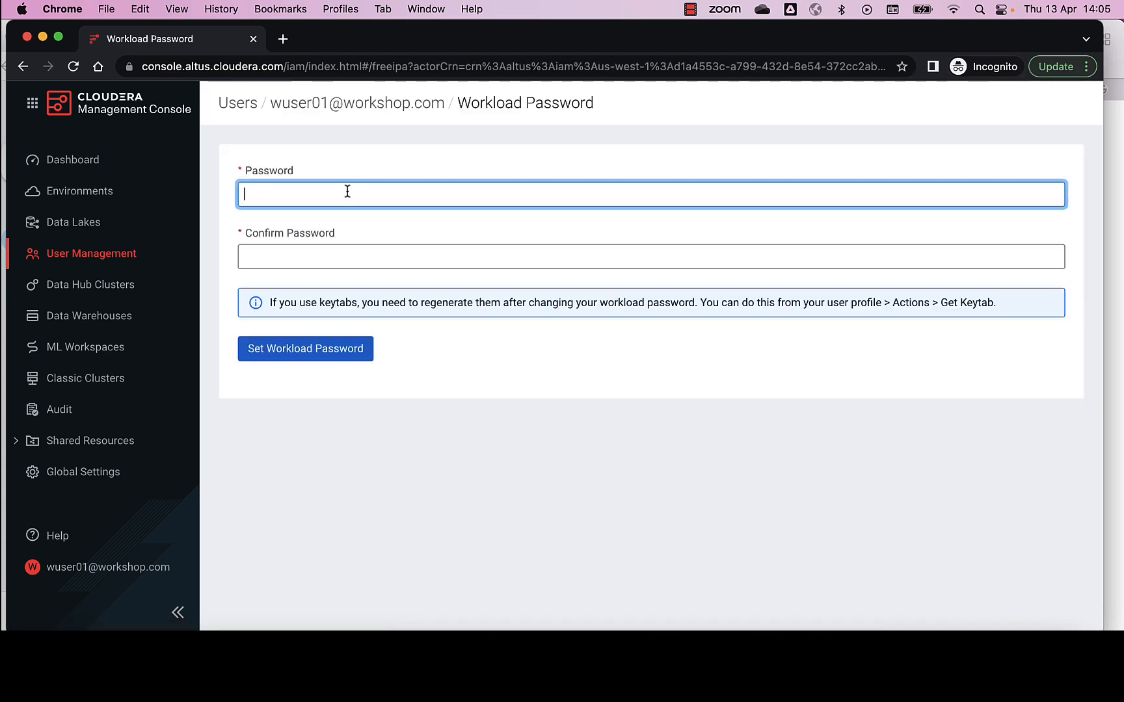
key(super+v)
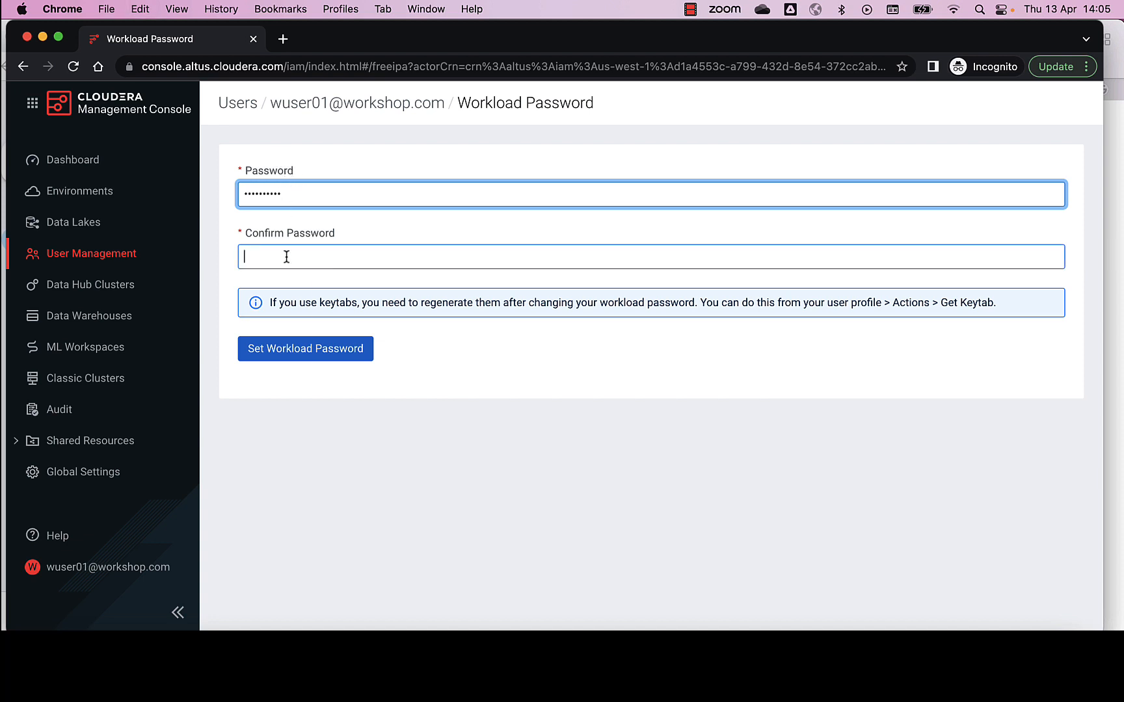
key(super+v)
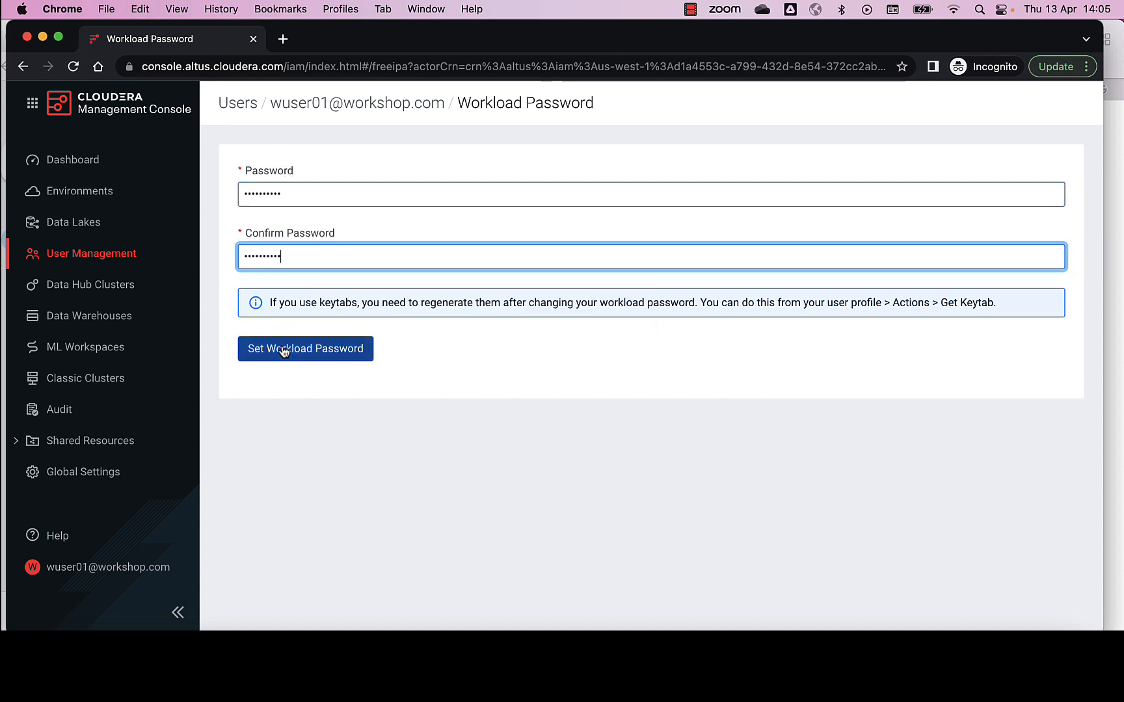
click(304, 352)
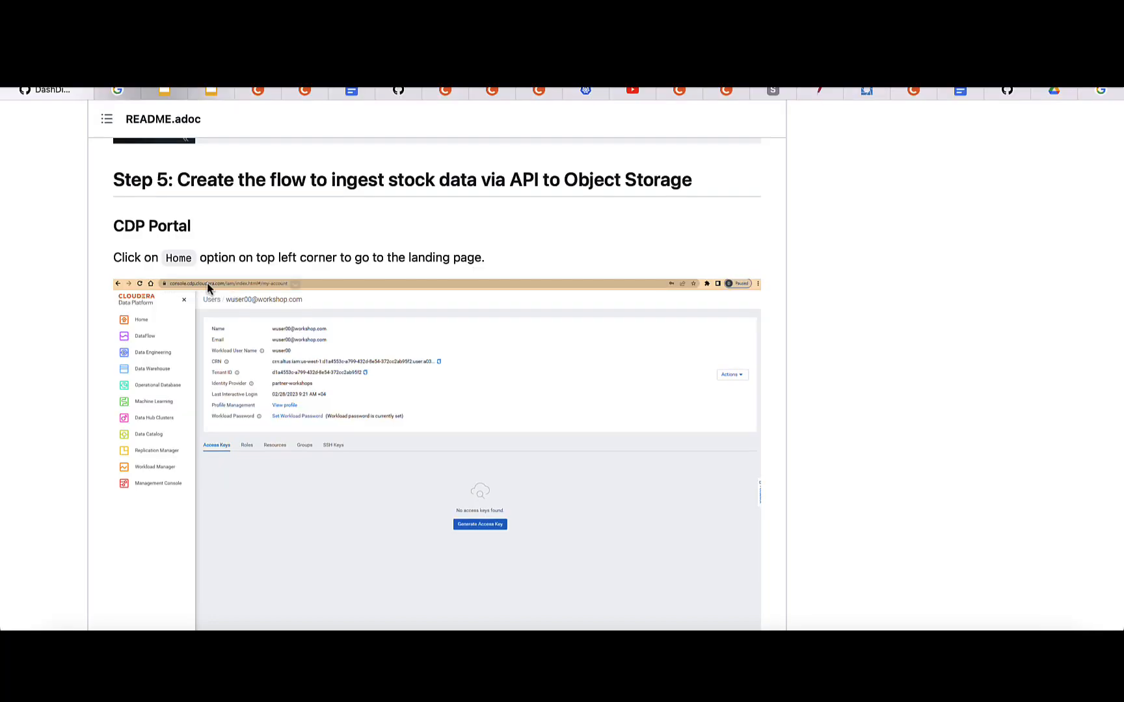
Step: Read README Step 5's heading on ingesting stock data and its CDP Portal instruction for reaching the landing page
drag(114, 181, 691, 182)
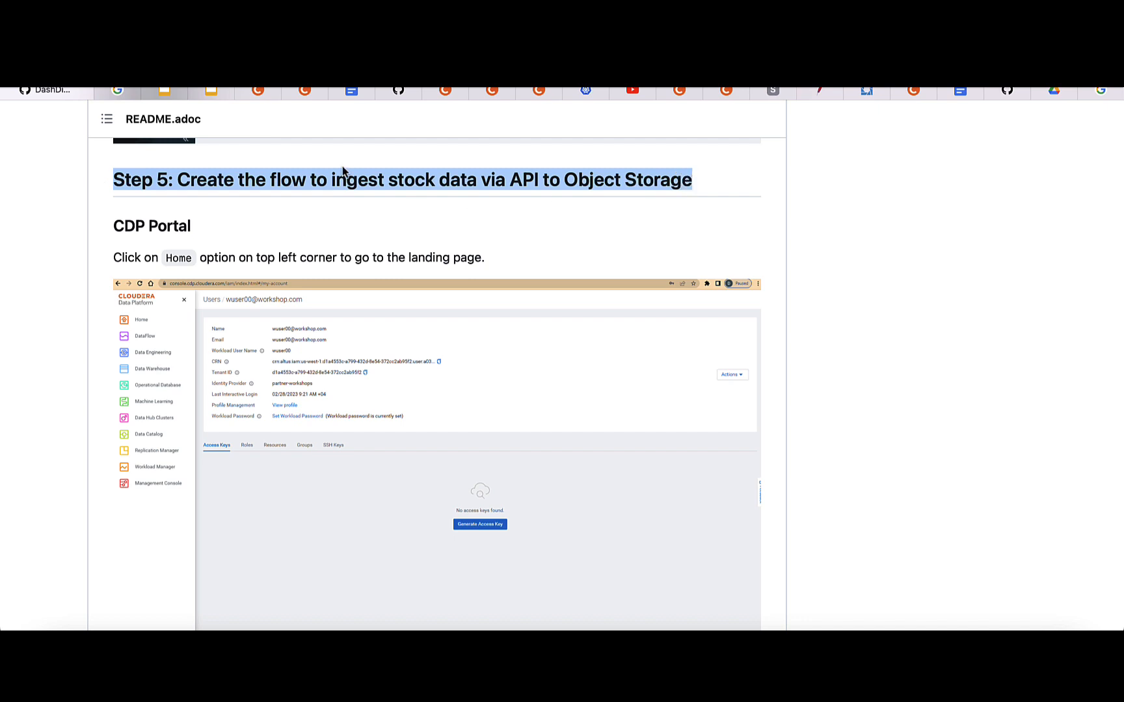
click(60, 284)
drag(119, 257, 478, 258)
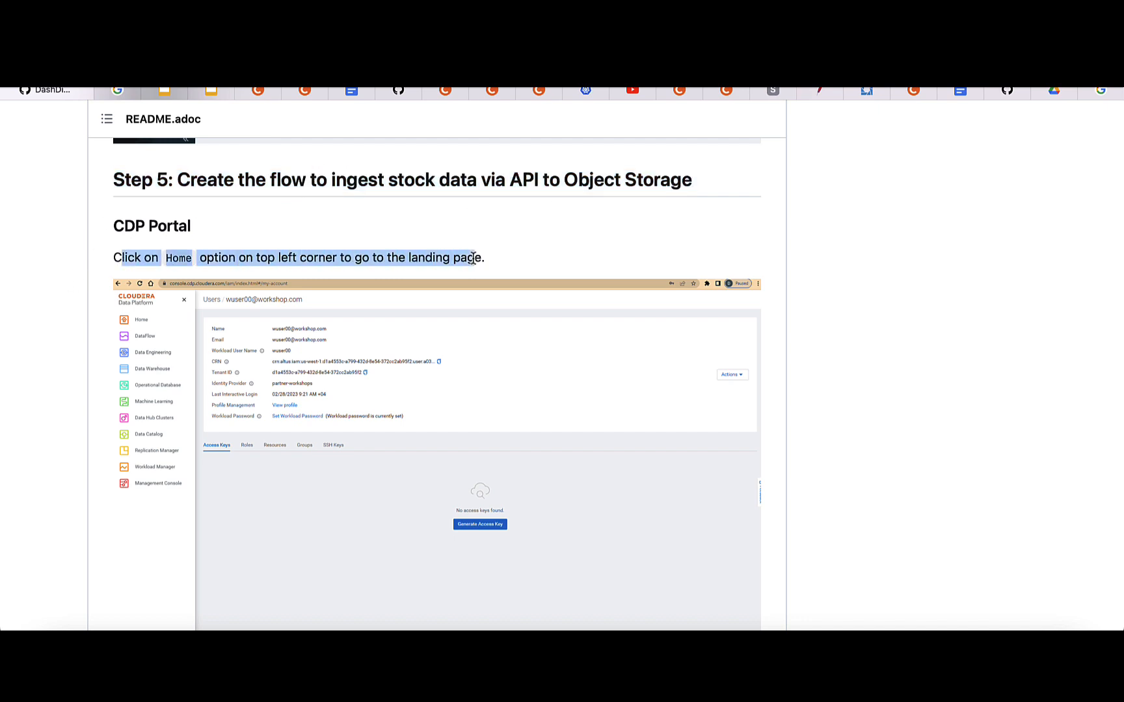
click(47, 257)
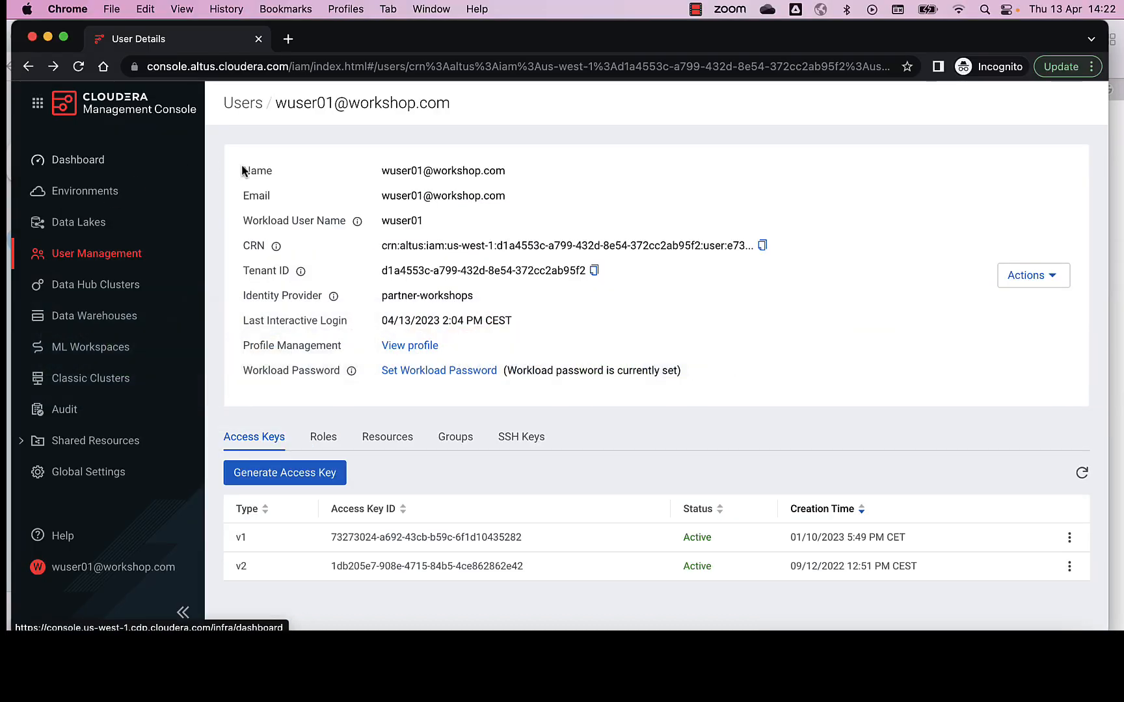
Step: Switch from the Management Console to Cloudera DataFlow and open its flow catalog
click(37, 109)
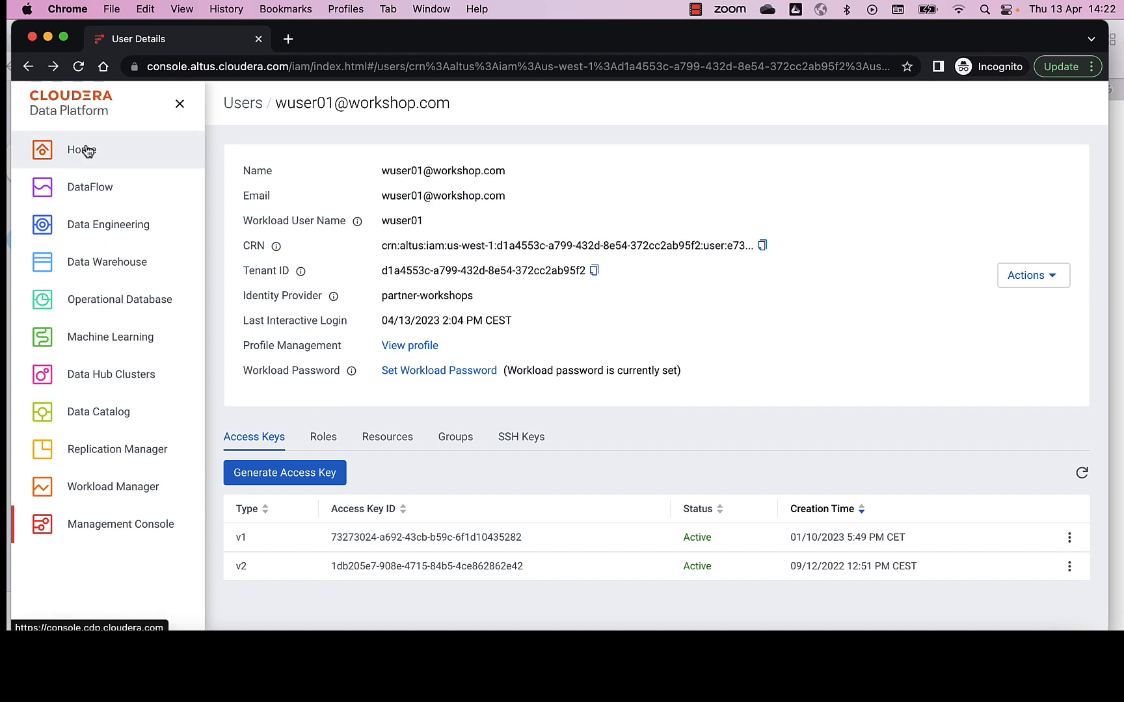
click(92, 188)
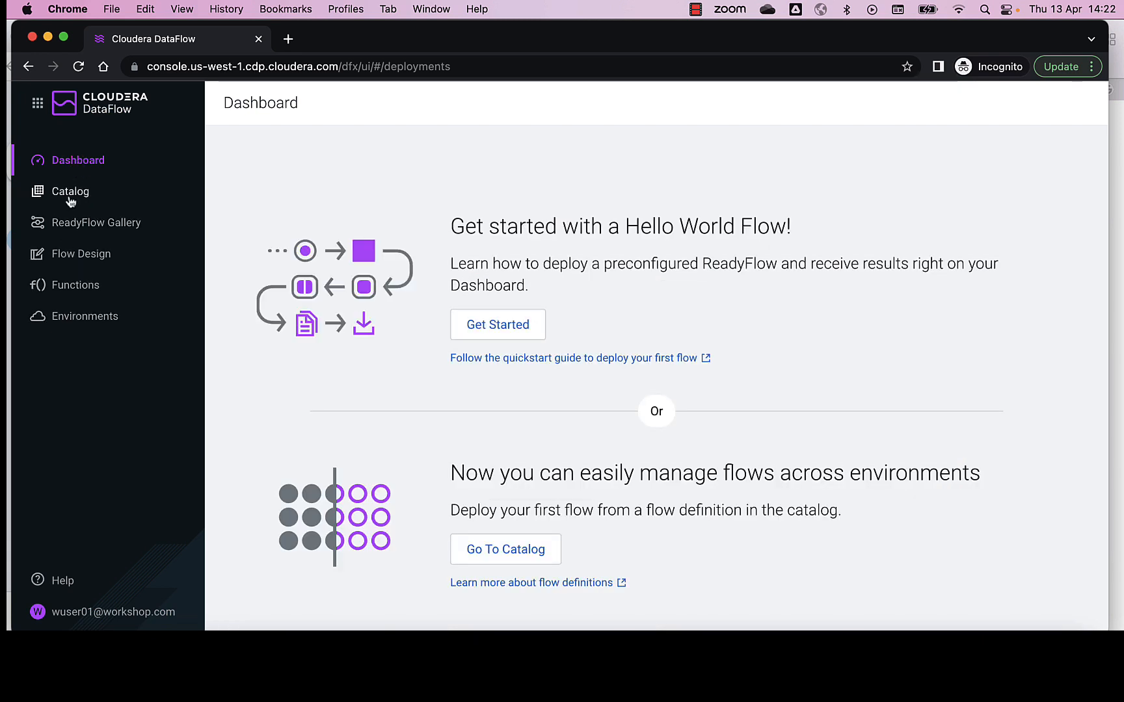
click(71, 193)
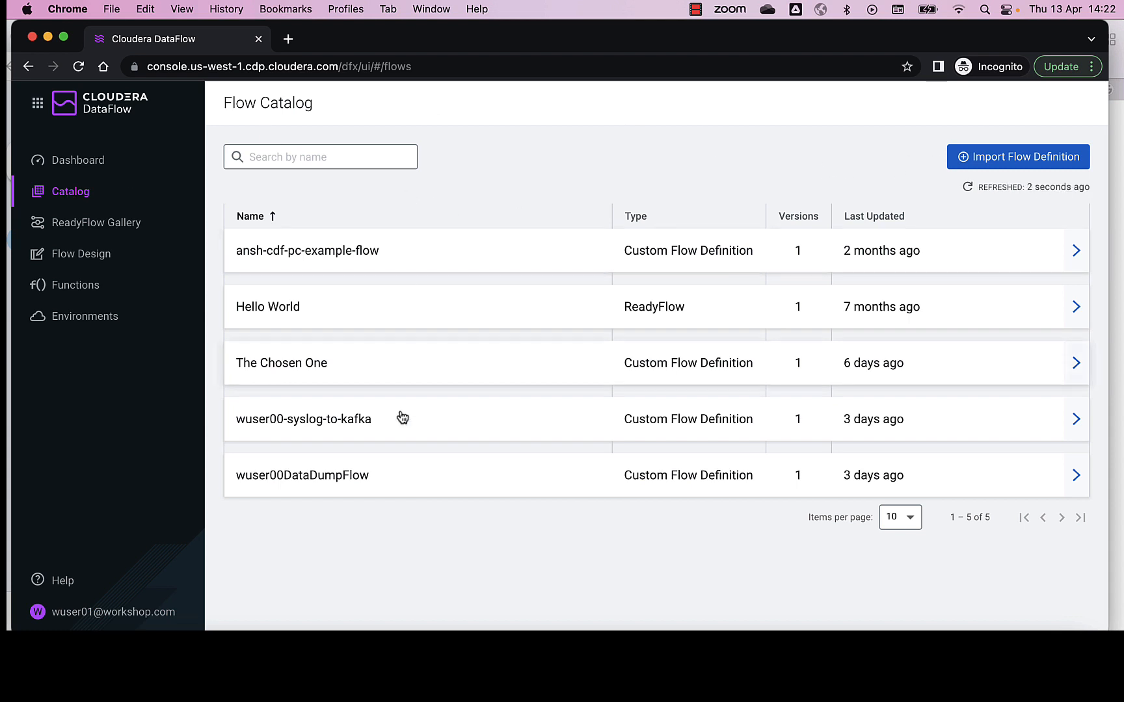
Step: Start a flow definition import named wuser01_stock_data with the description "any description is fine here....."
click(1028, 161)
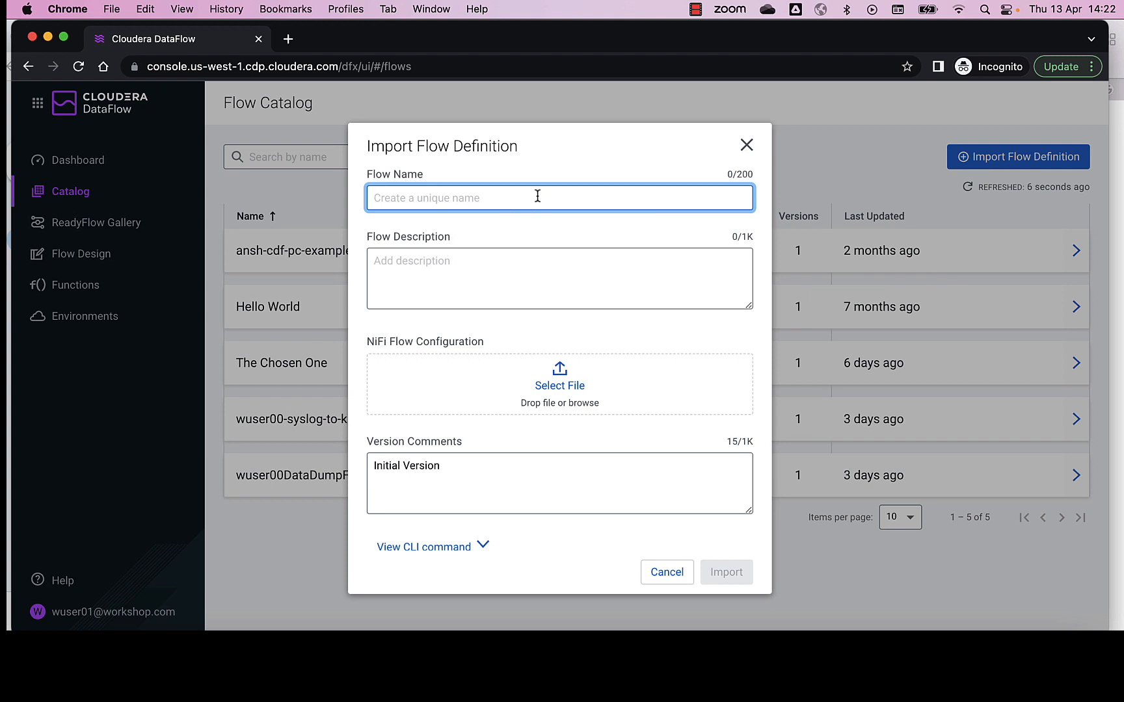
text(wuser01_stock_data)
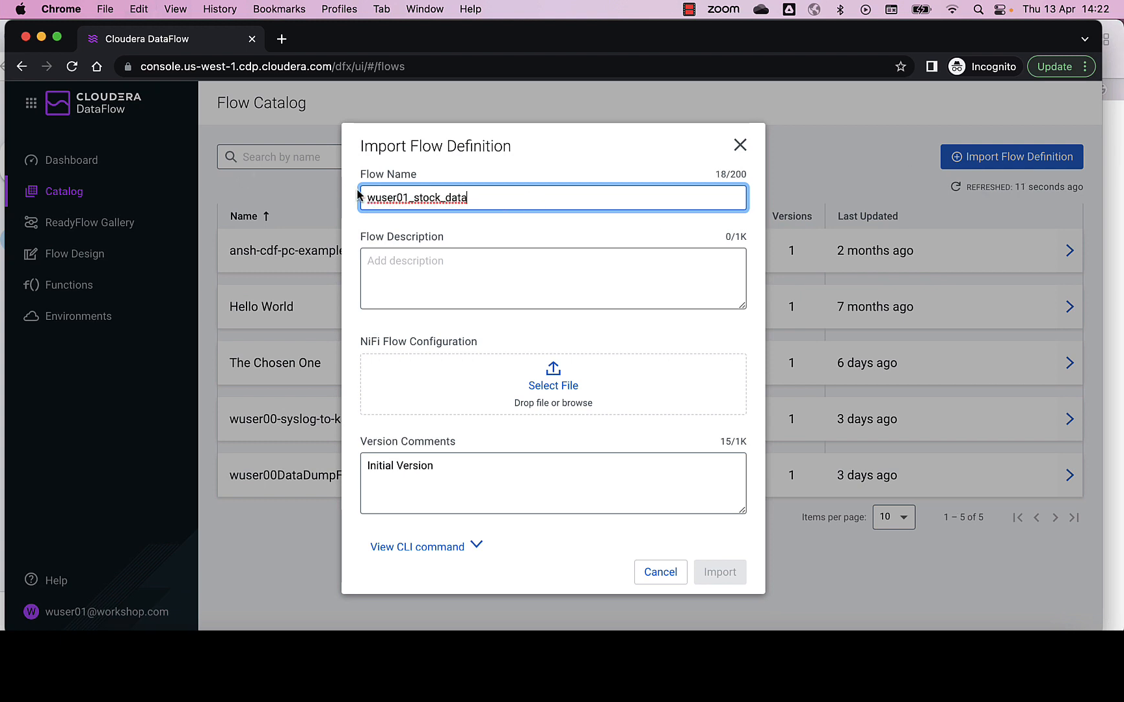
click(415, 261)
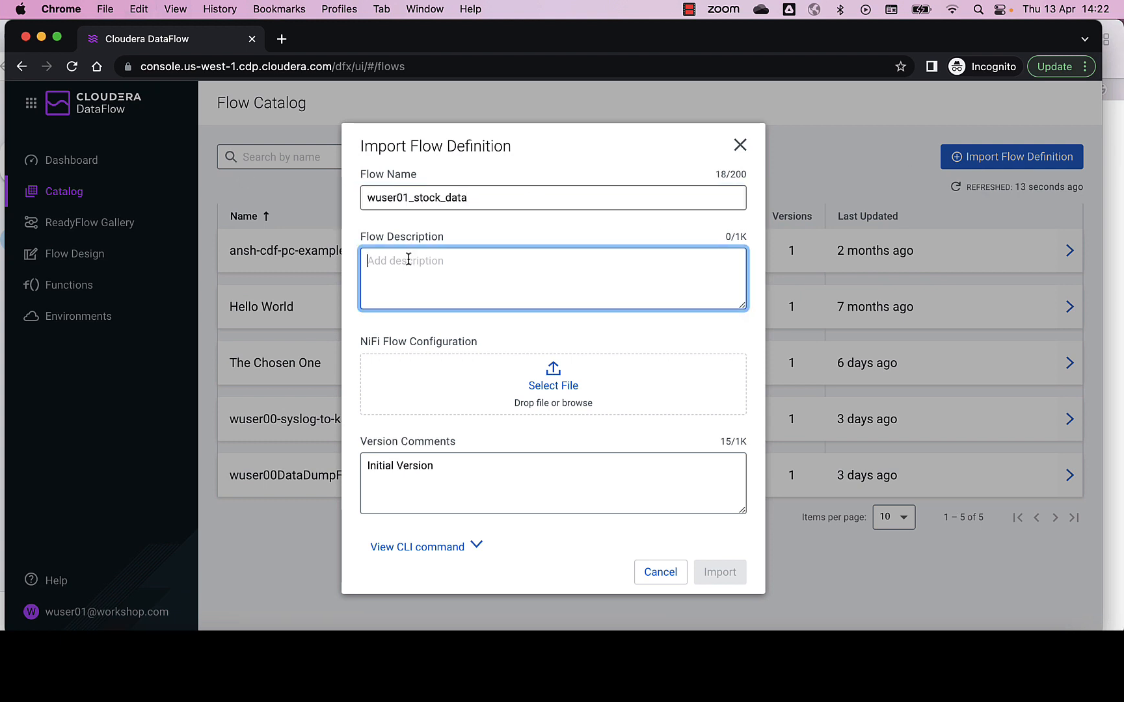
text(any de)
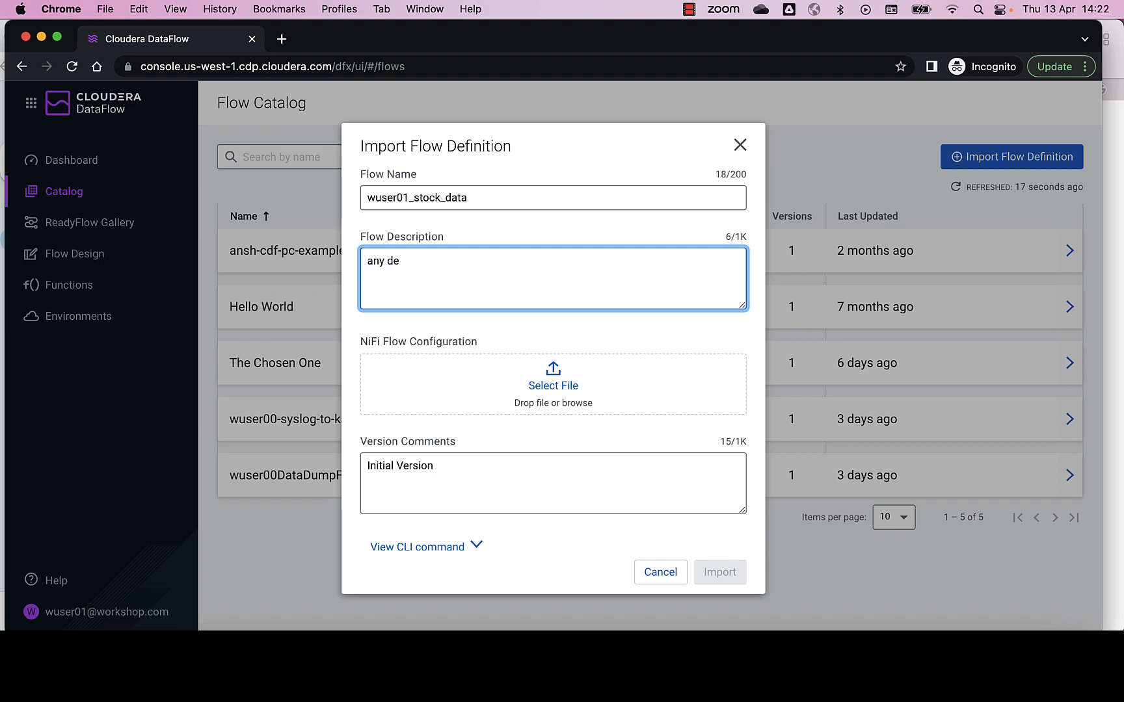
text(ccription is fine here..)
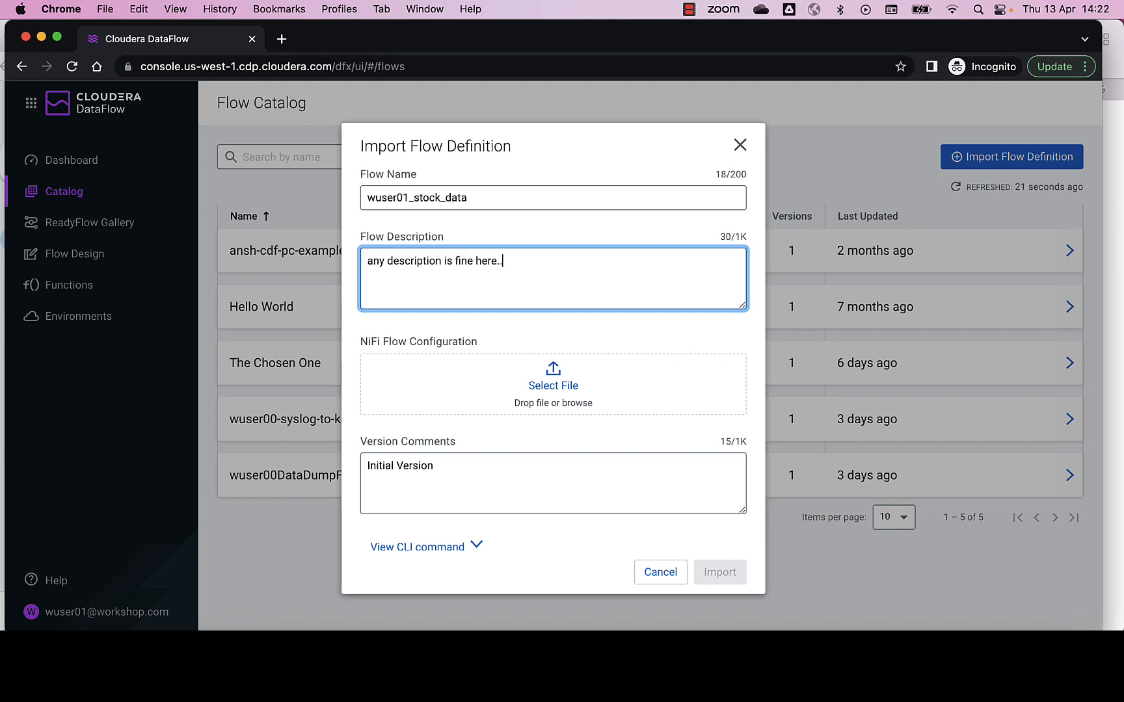
text(...)
Step: Choose Stocks_Intraday_Alpha_Template.json from the partner-summit-2023 folder for the NiFi flow configuration
click(541, 387)
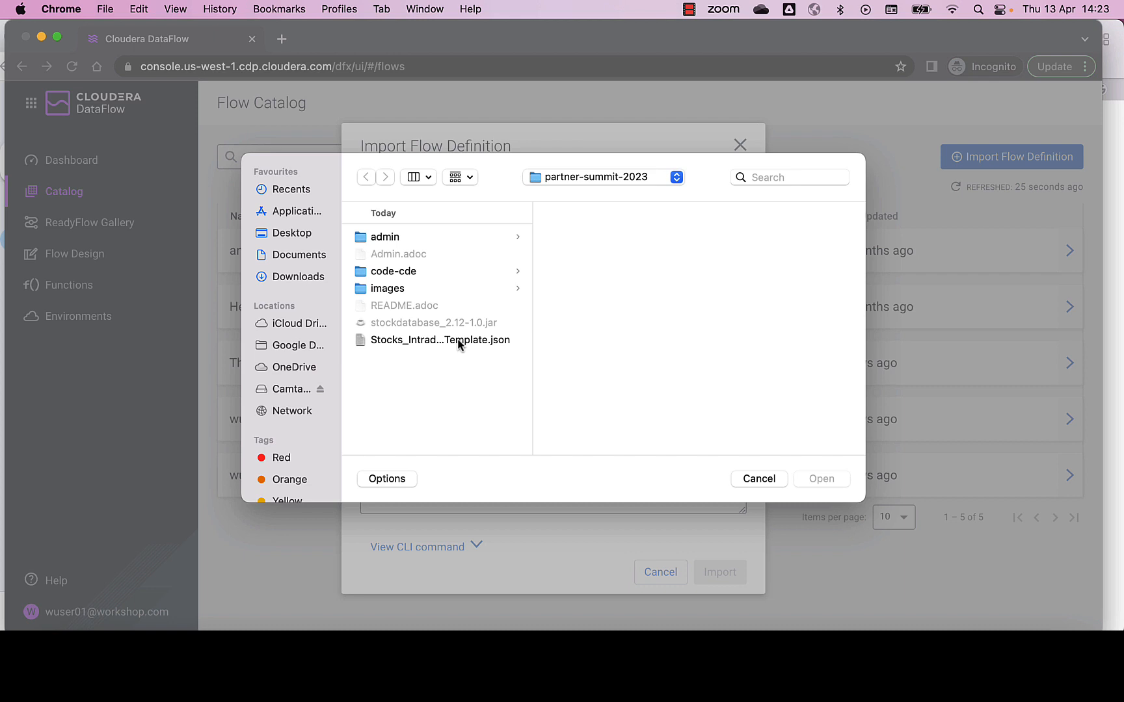
click(458, 341)
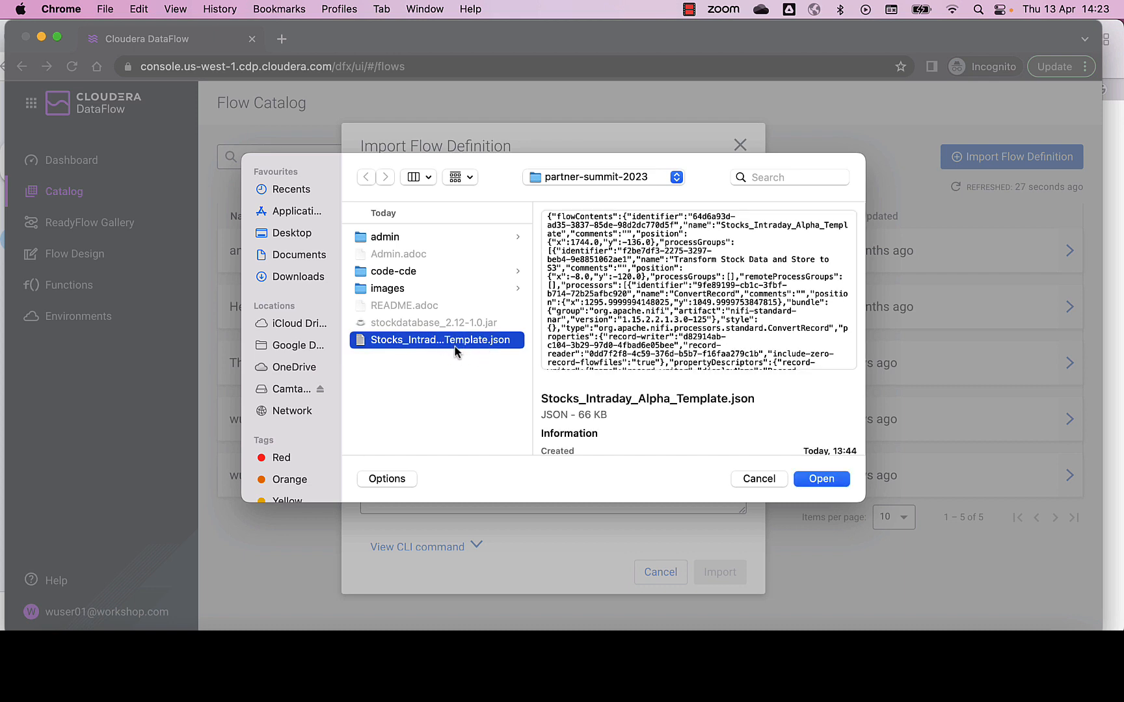
Step: Switch to iTerm2, run pwd and ls -al in the cloned repository, and highlight Stocks_Intraday_Alpha_Template.json in the listing
key(super+Tab)
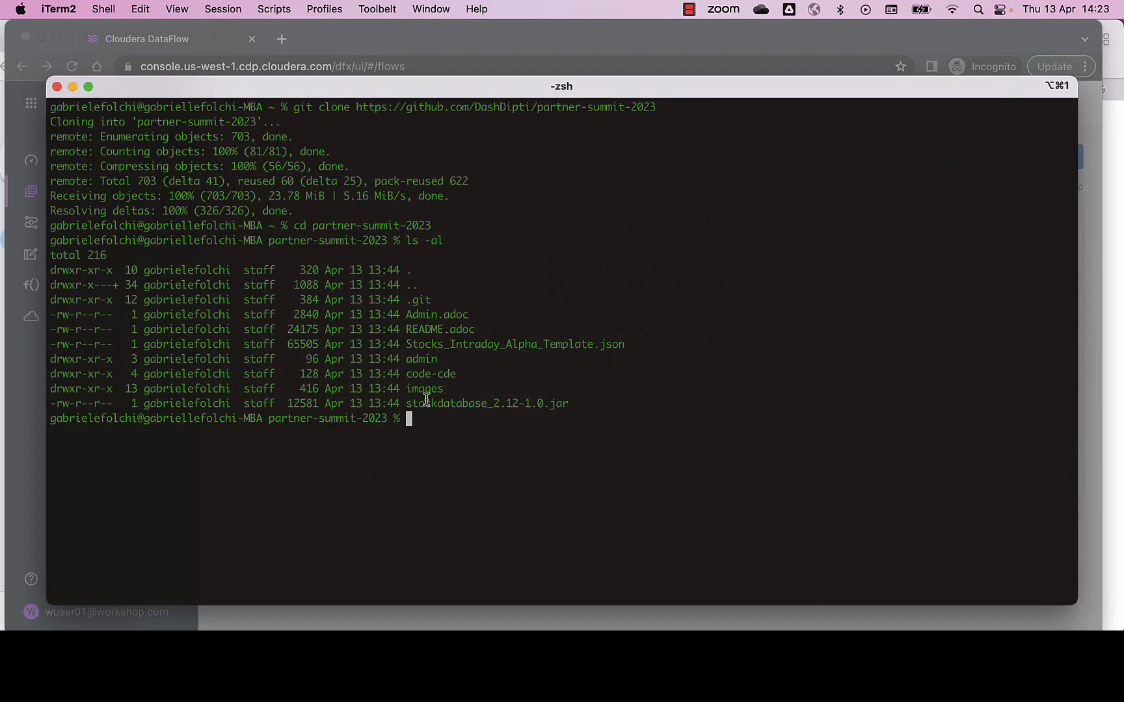
text(pwd)
key(Return)
text(-al)
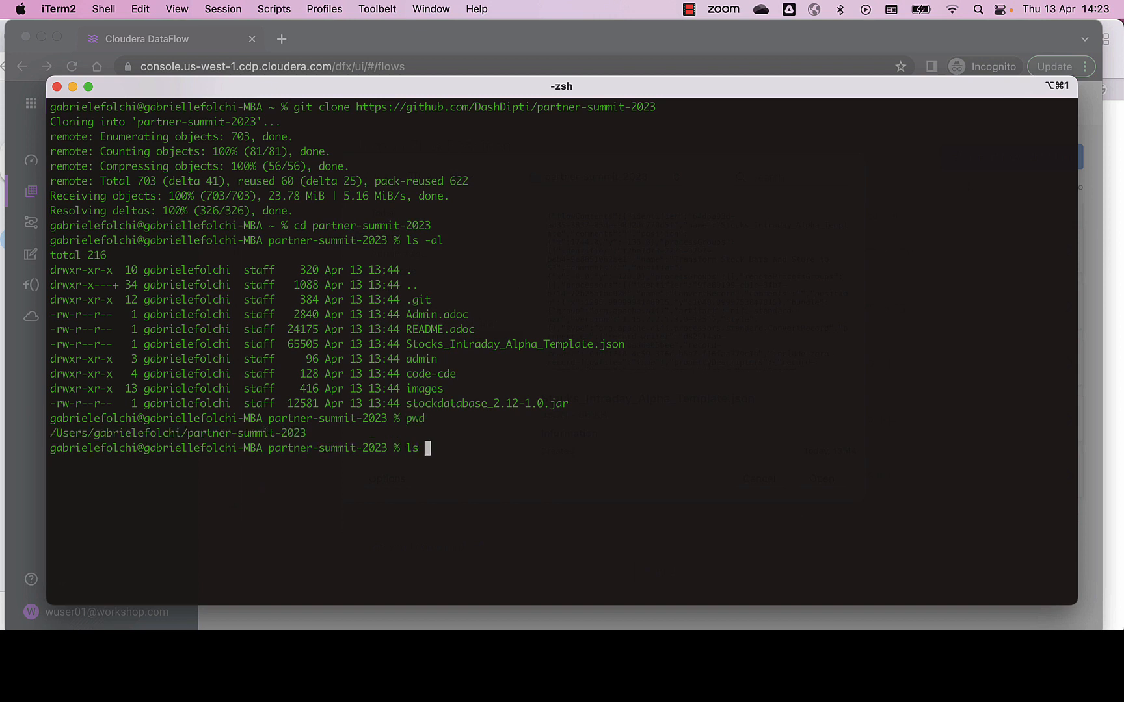
key(Return)
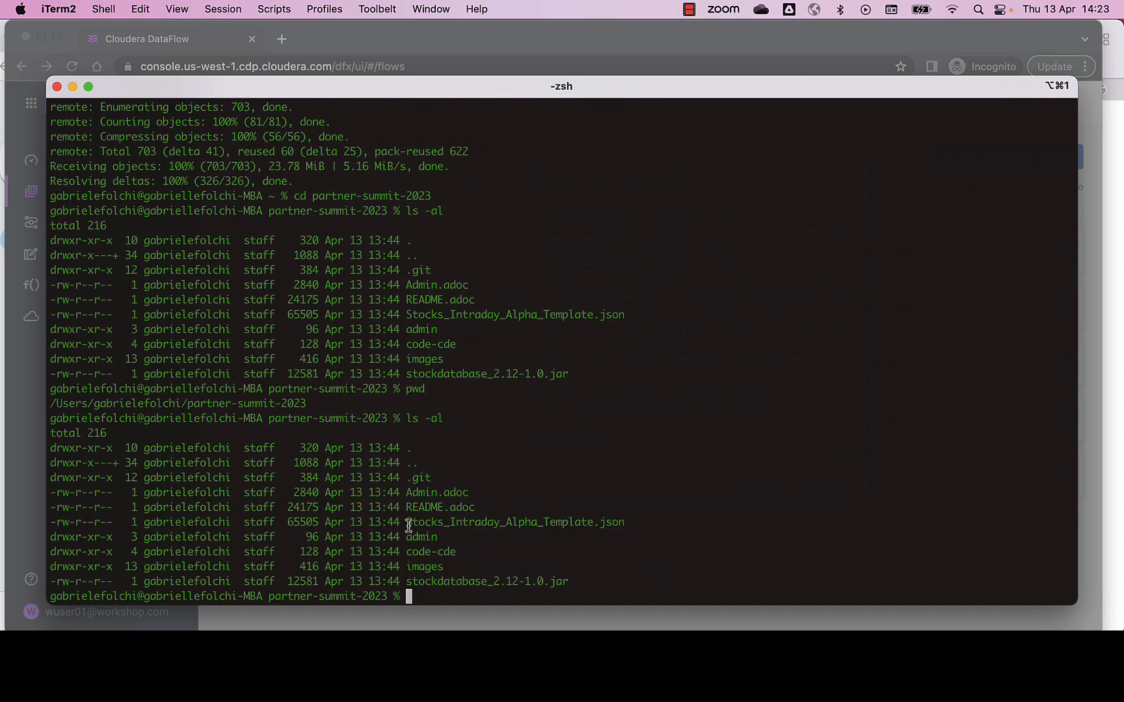
drag(407, 524, 652, 526)
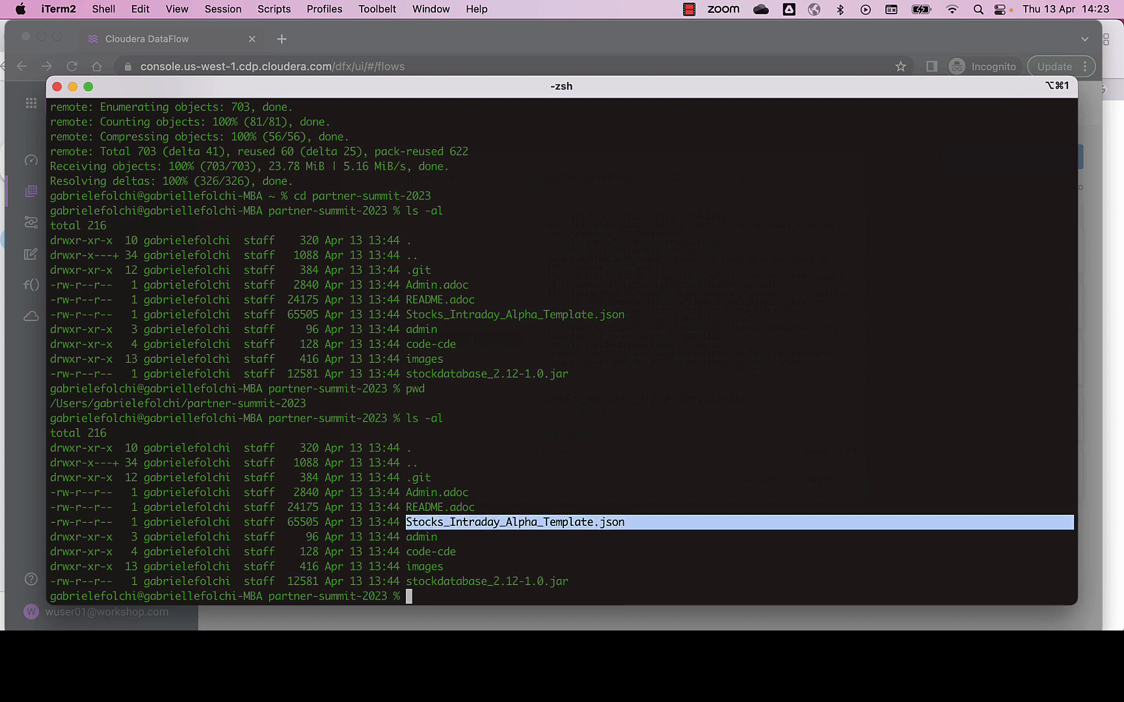
key(super+Tab)
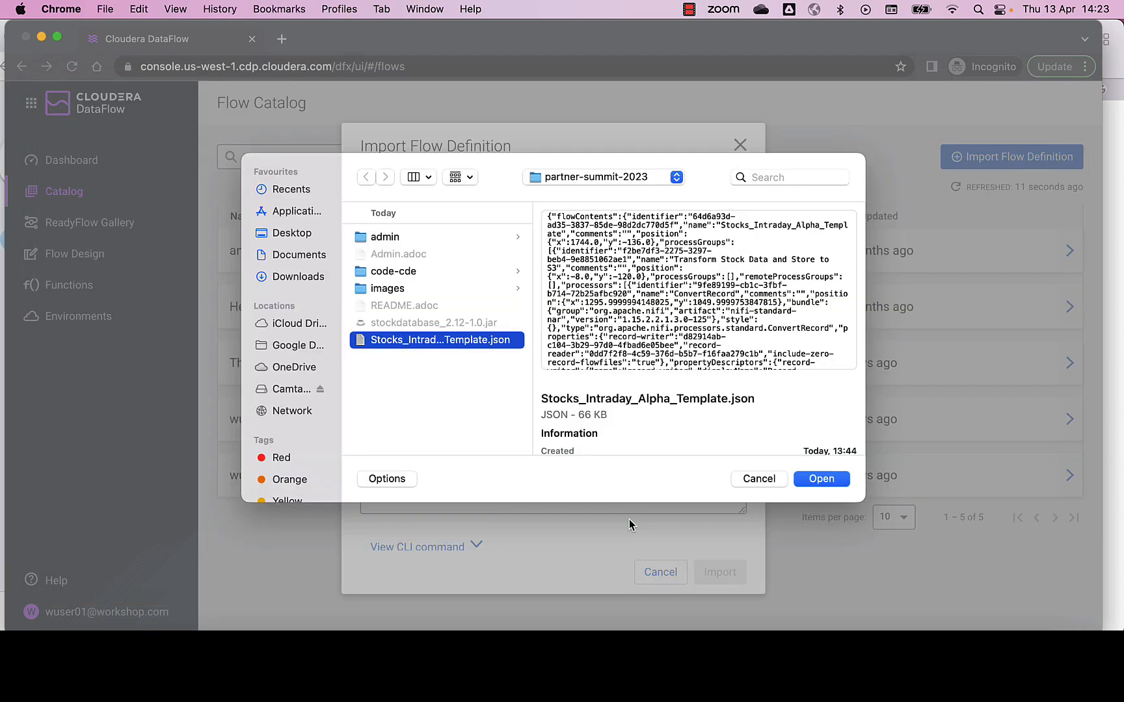
Step: Attach the chosen template file to the flow definition and import it into the catalog
click(832, 479)
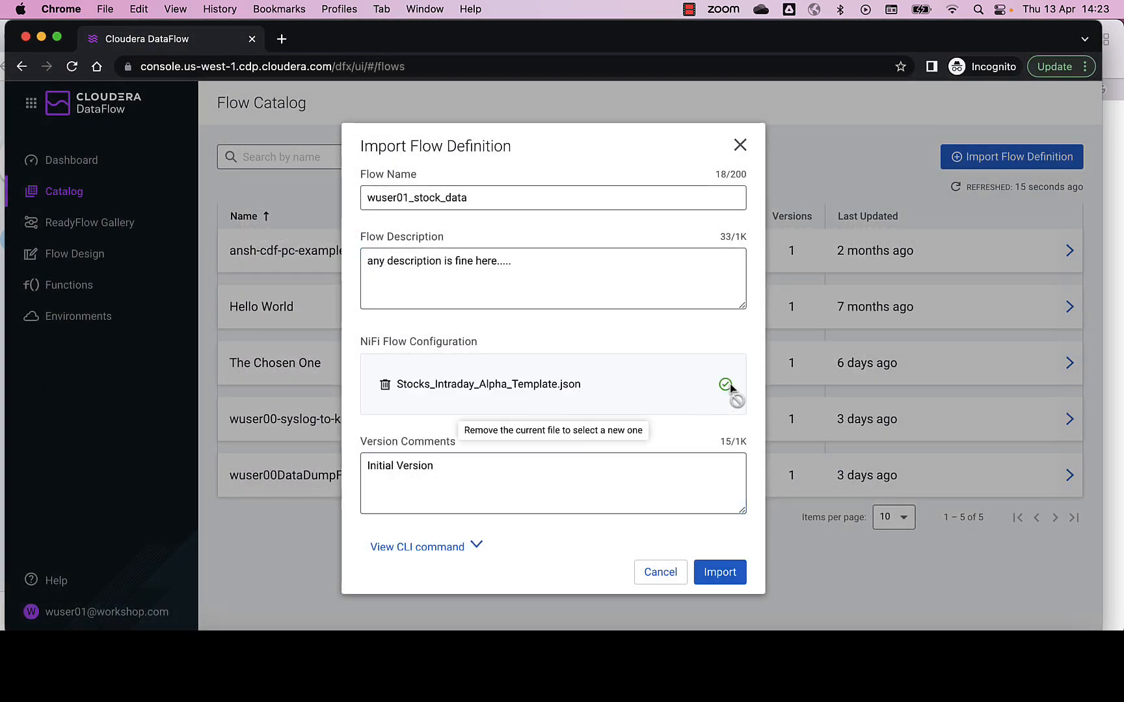
click(716, 575)
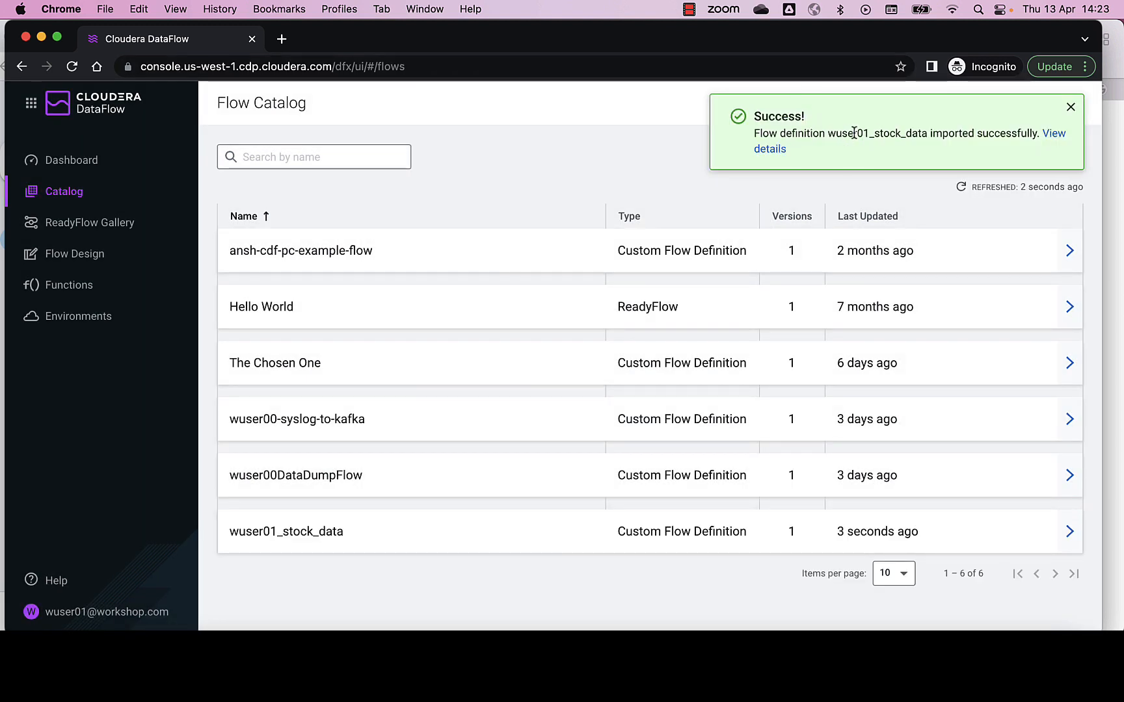
click(1071, 107)
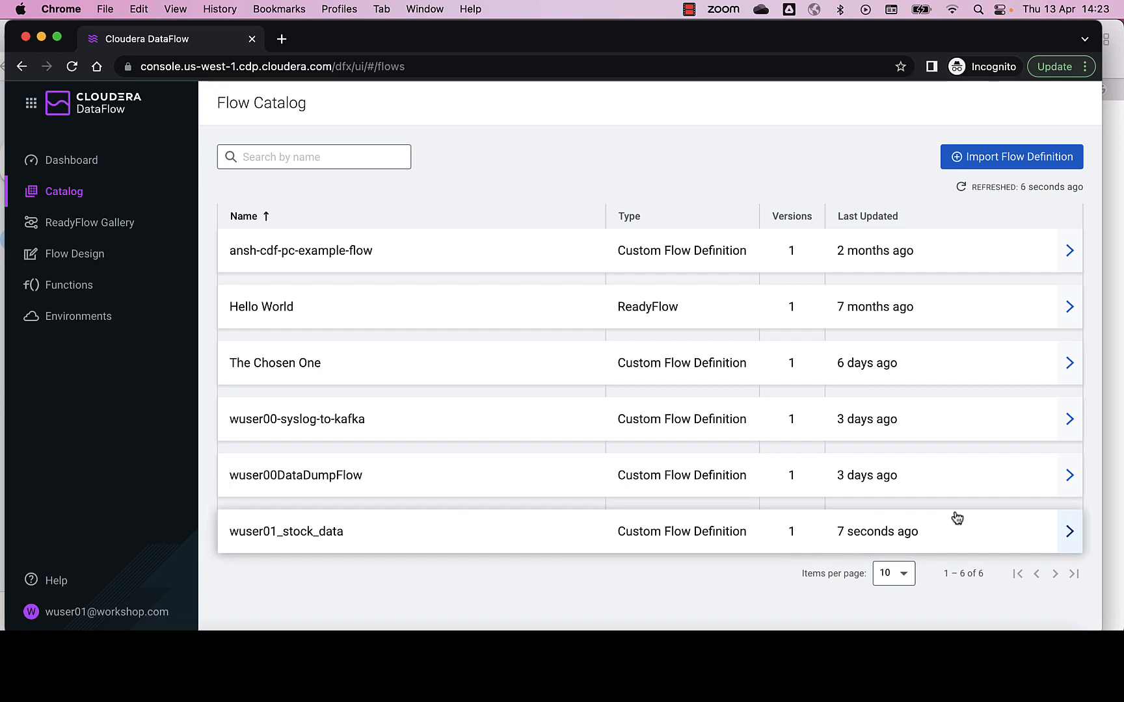
Step: View the imported wuser01_stock_data flow's details and review the README instructions through the Deploy DataFlow section
click(1068, 533)
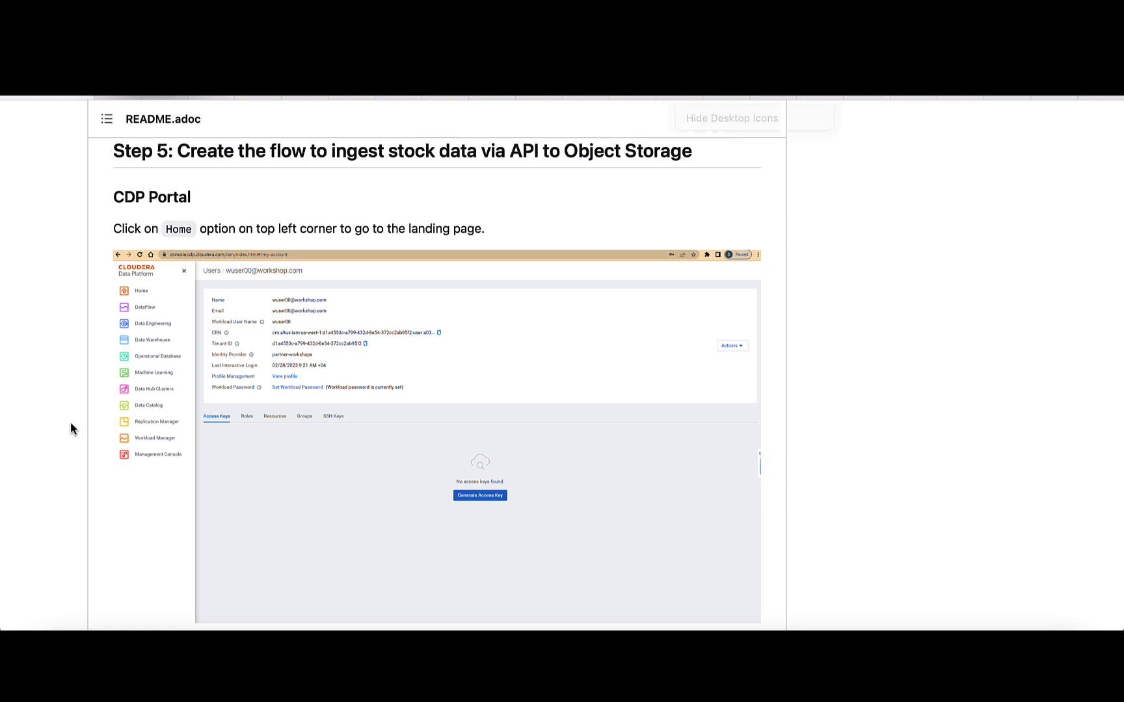
scroll(71, 424, down, 8)
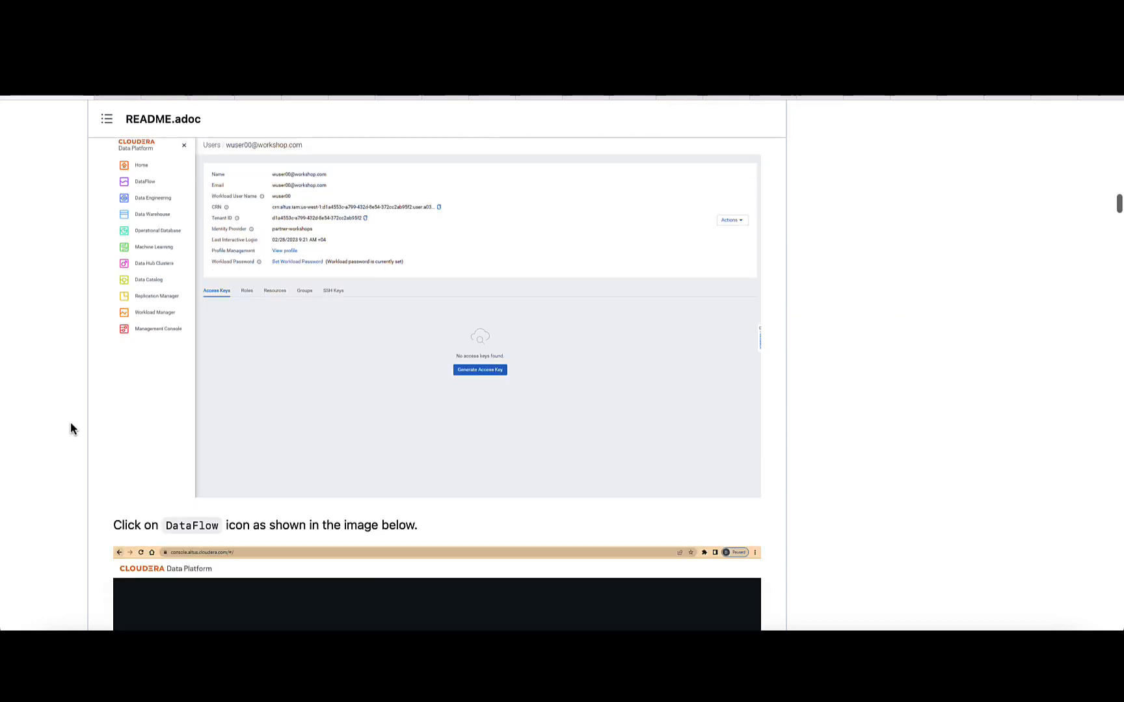
scroll(71, 423, down, 15)
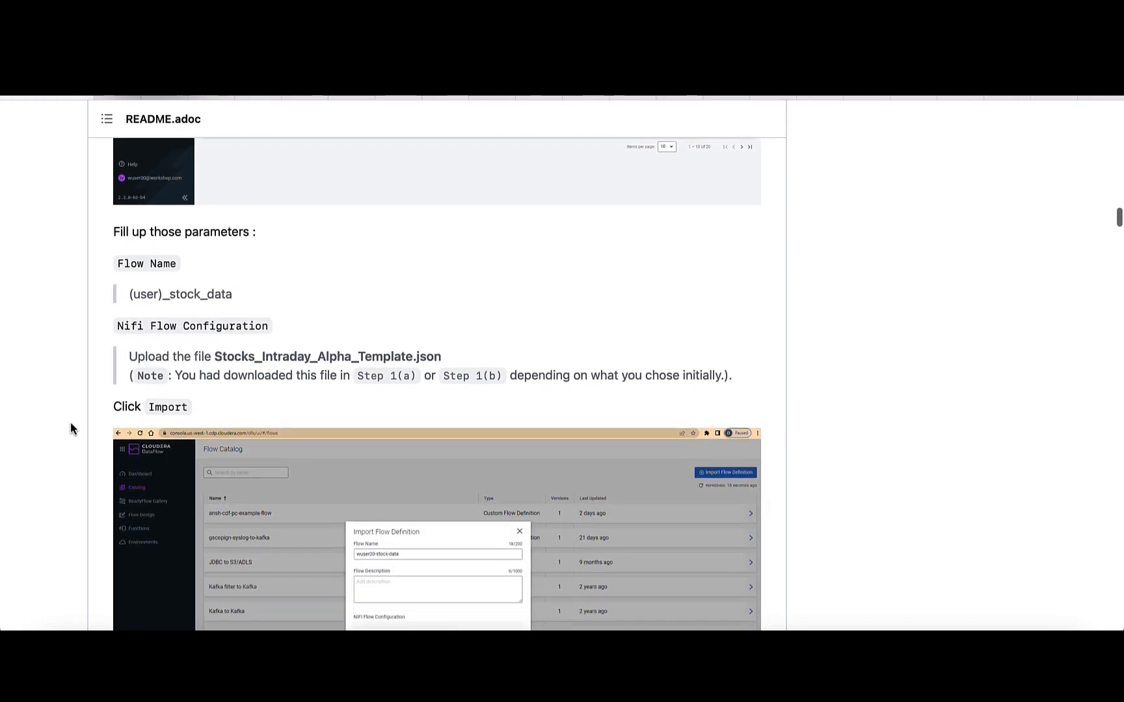
scroll(70, 429, down, 15)
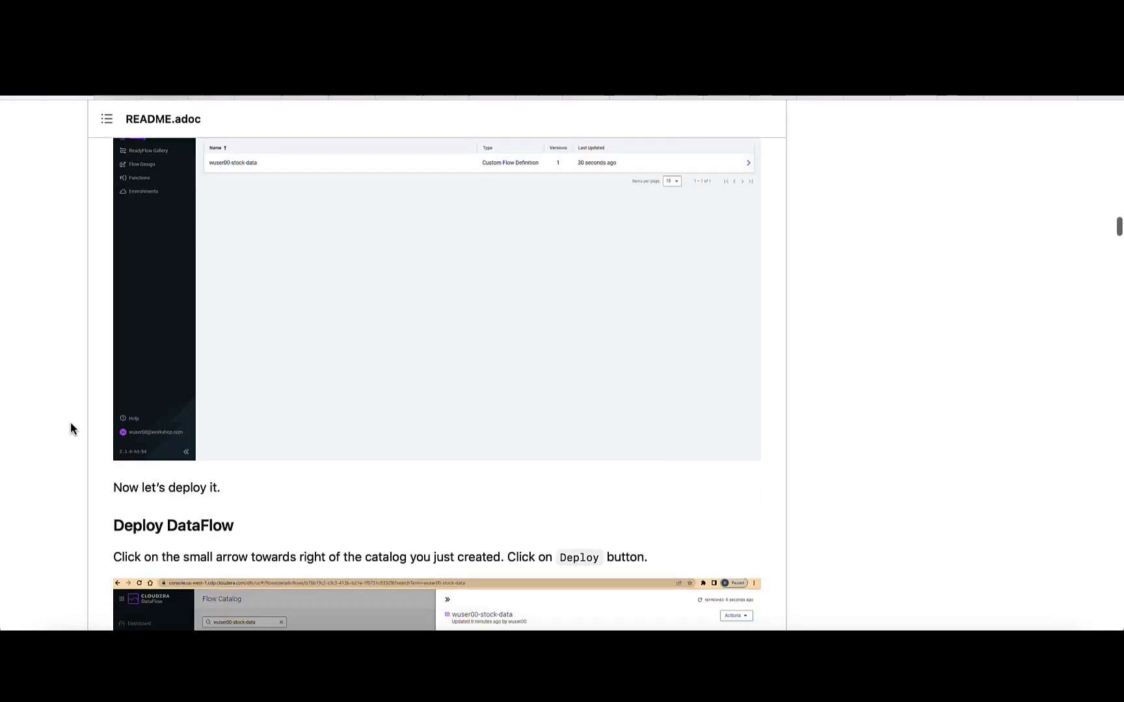
scroll(72, 427, down, 2)
drag(114, 337, 249, 335)
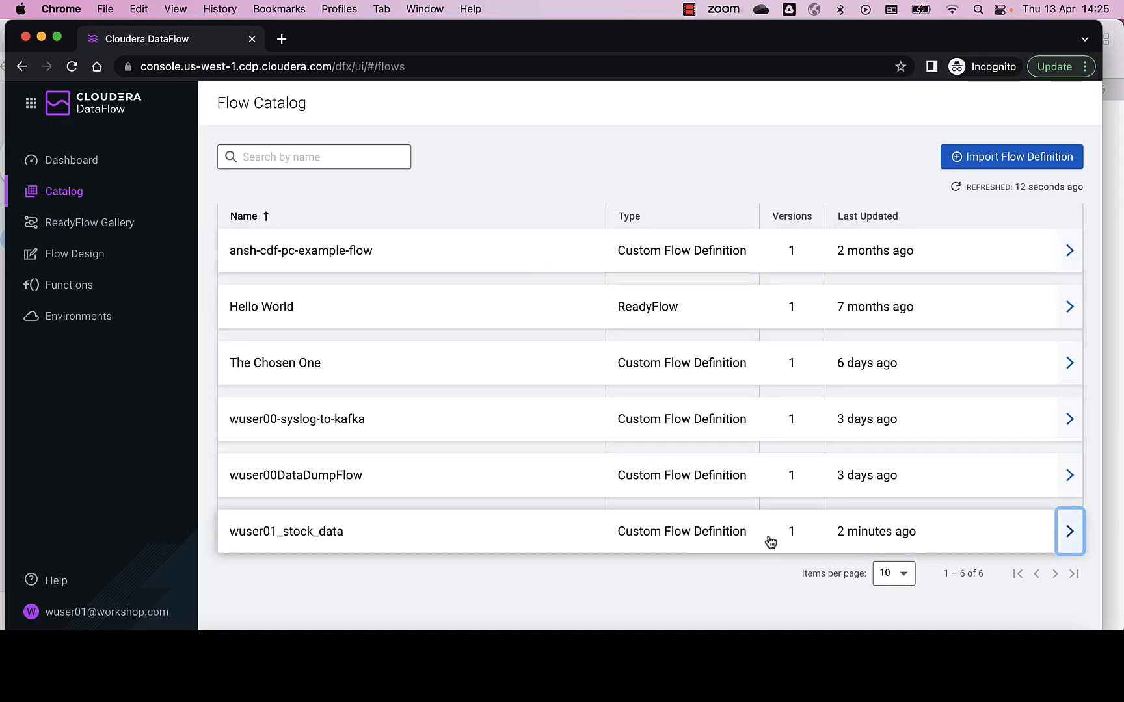
Step: Start a new deployment of wuser01_stock_data version 1 with meta-workshop as target environment and continue to the deployment overview
click(1071, 532)
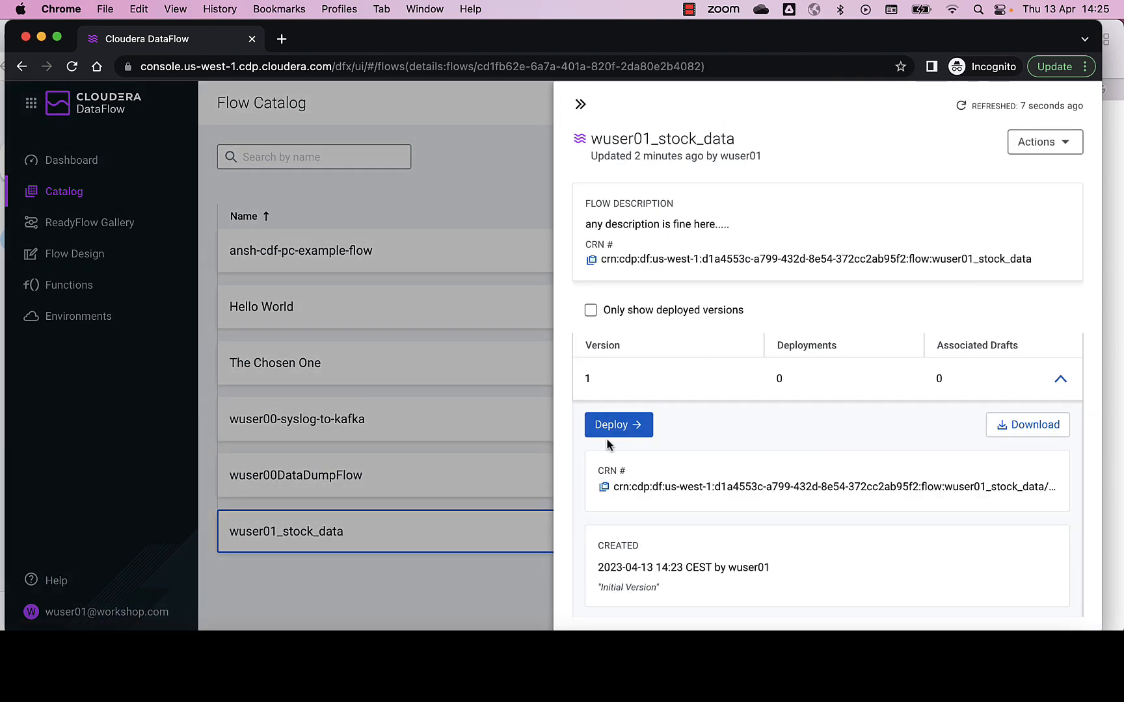
click(612, 429)
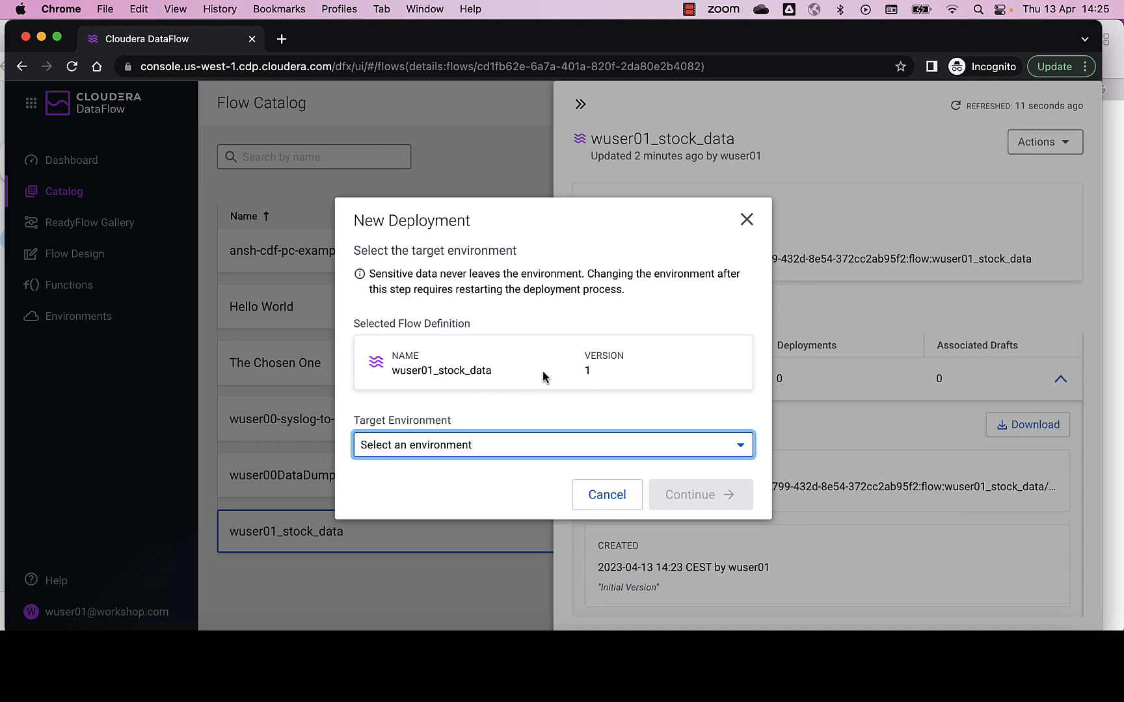
click(532, 453)
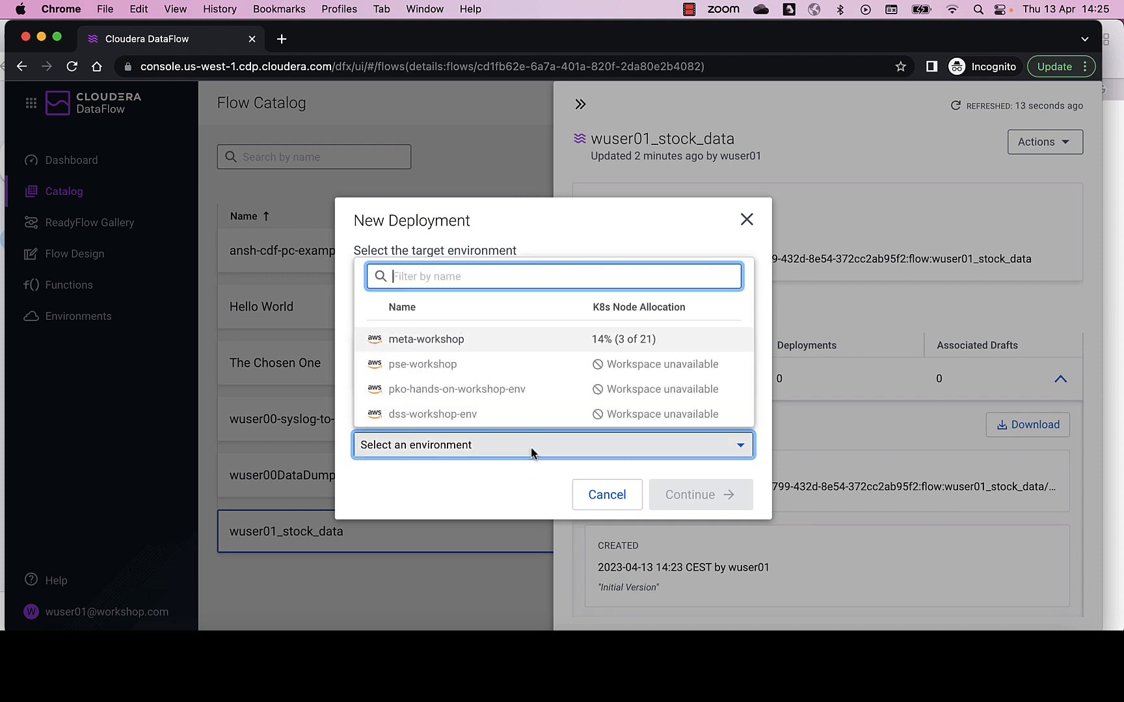
click(443, 343)
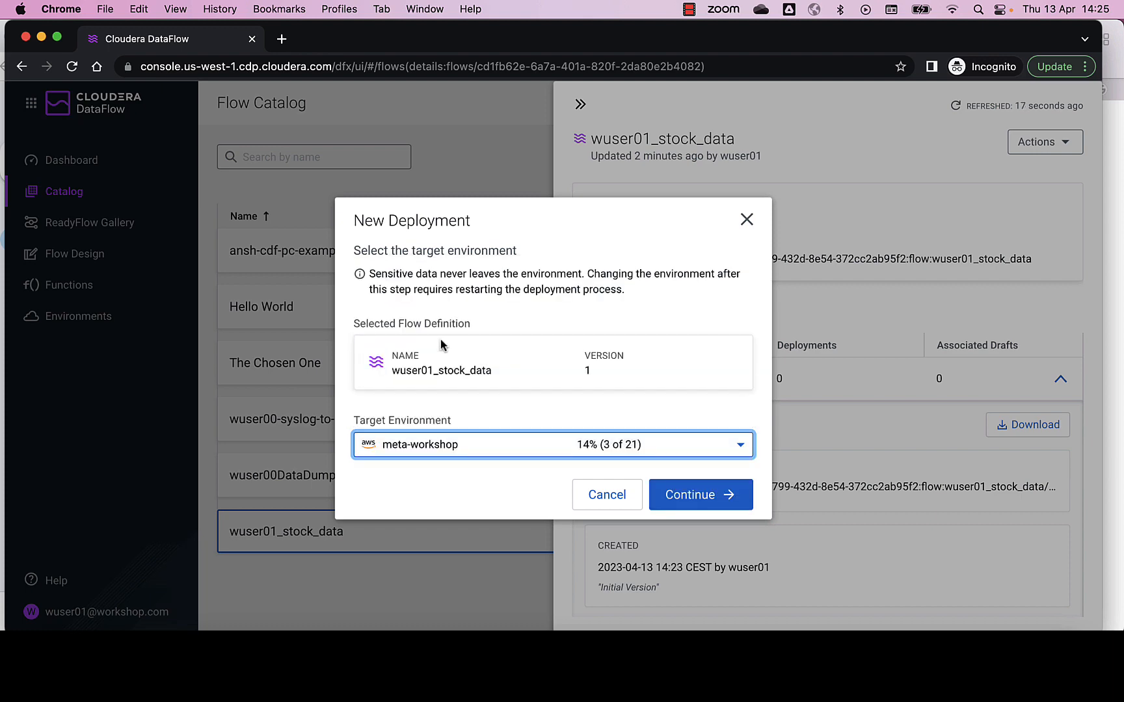
click(691, 502)
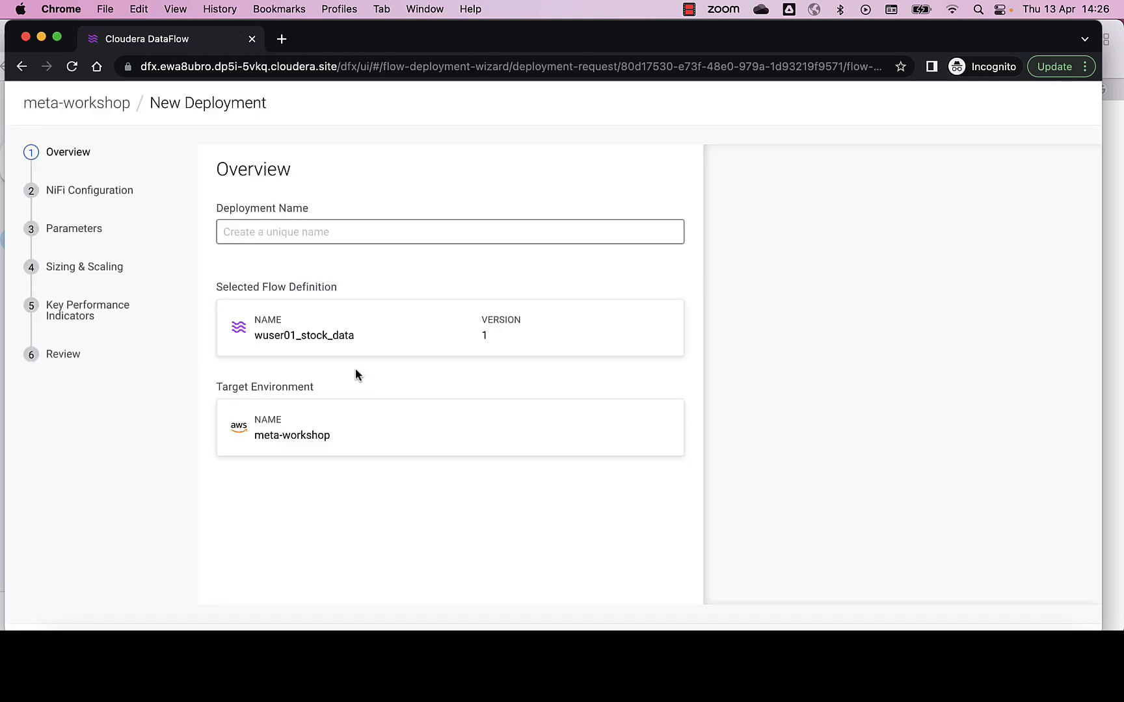
Step: Name the deployment wuser01_stock_dataflow and continue through the default NiFi configuration to the flow parameters
click(255, 237)
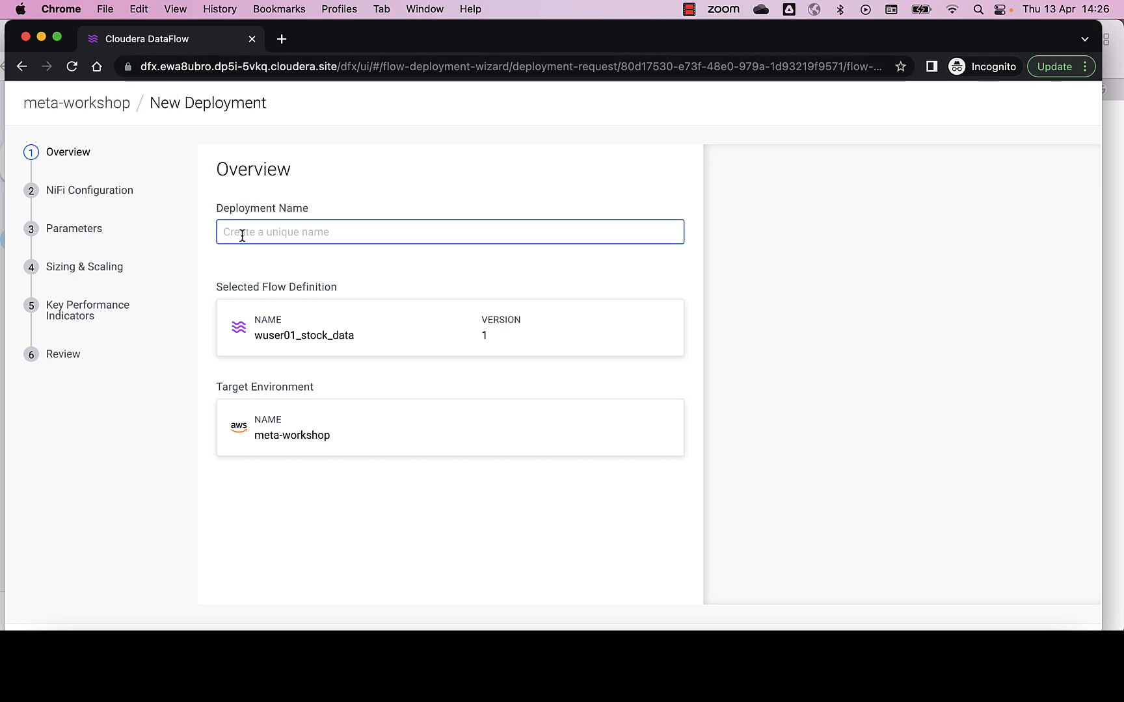
click(205, 435)
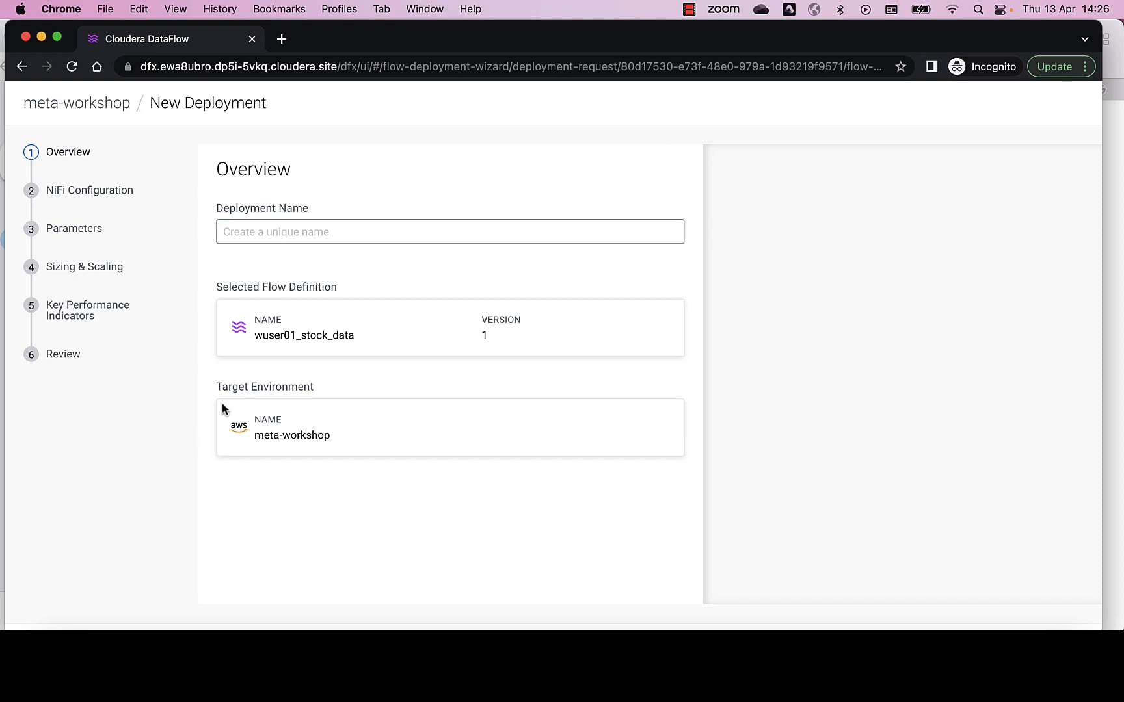
click(271, 238)
text(wuser01_stock_dataflow)
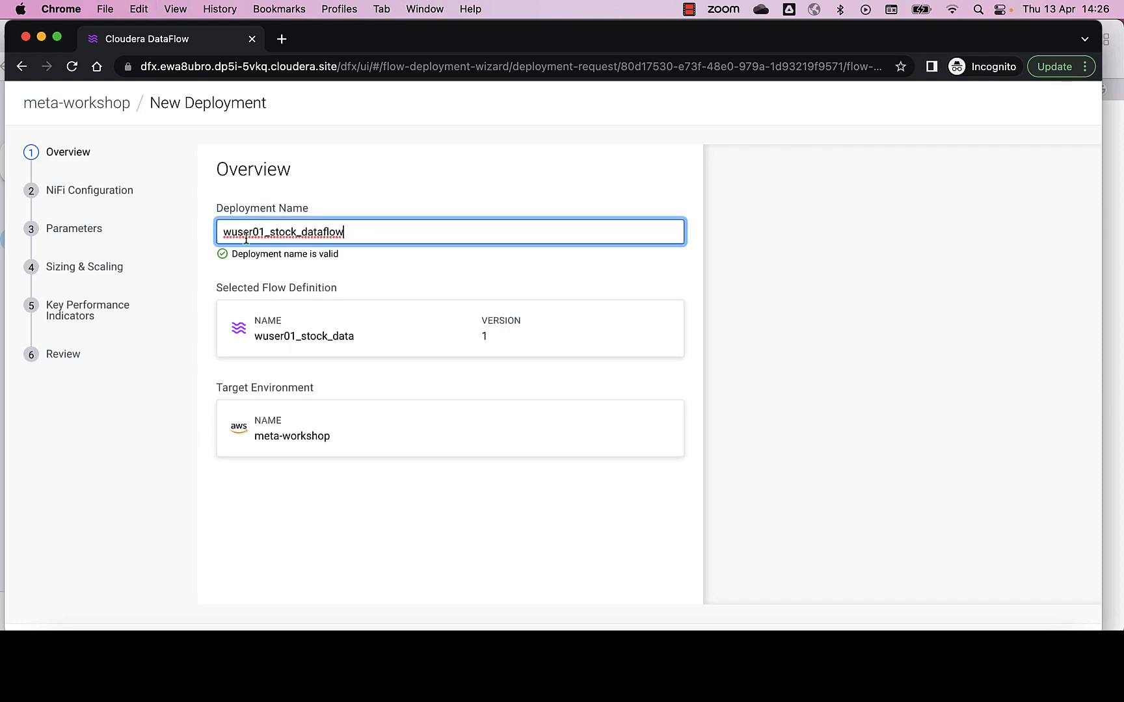
scroll(274, 509, down, 2)
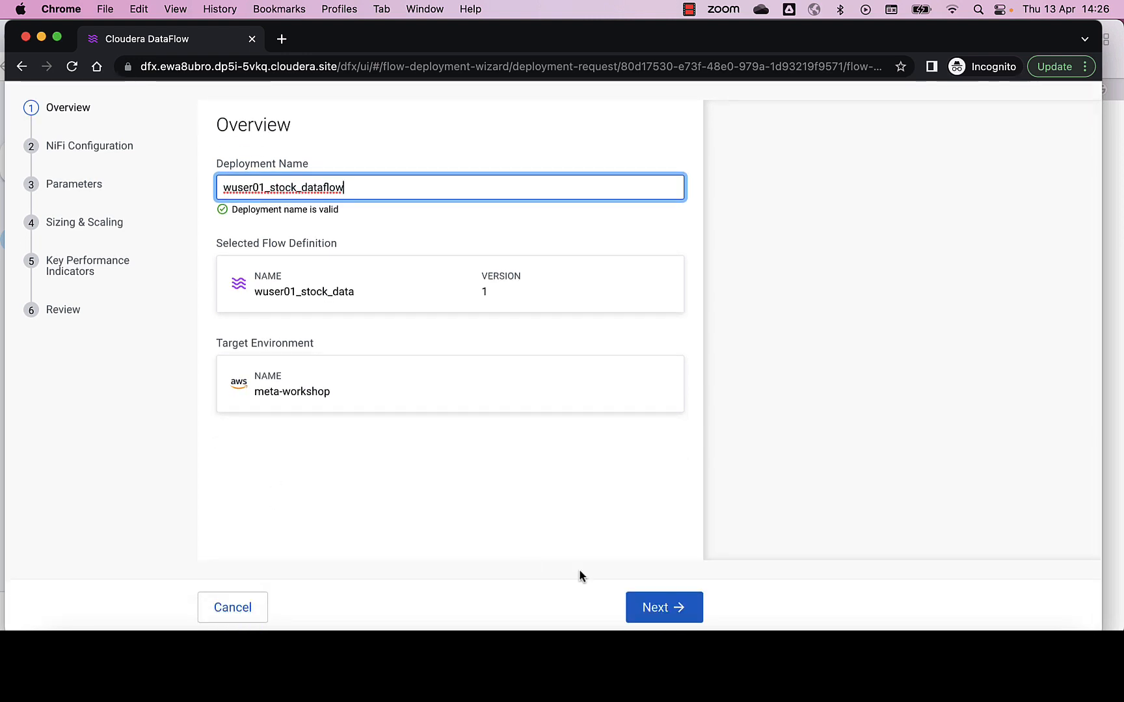
click(657, 611)
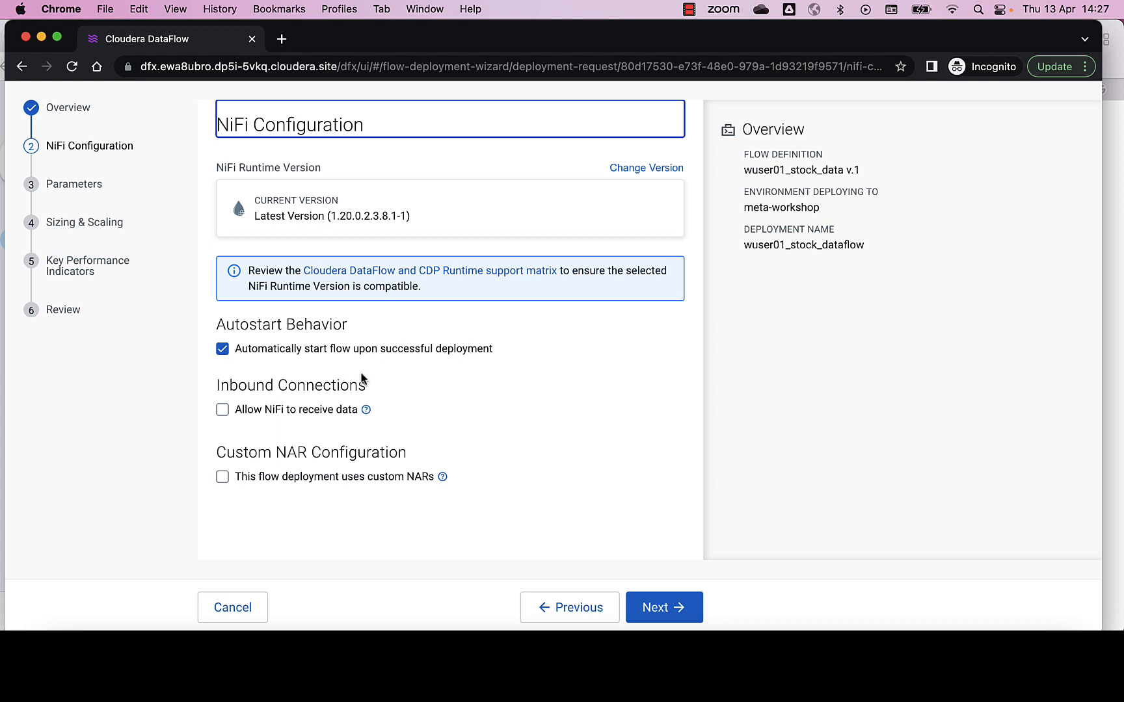
click(662, 610)
Step: Fill in the CDP_Password parameter with the workload password and set CDP_User to wuser01
click(378, 377)
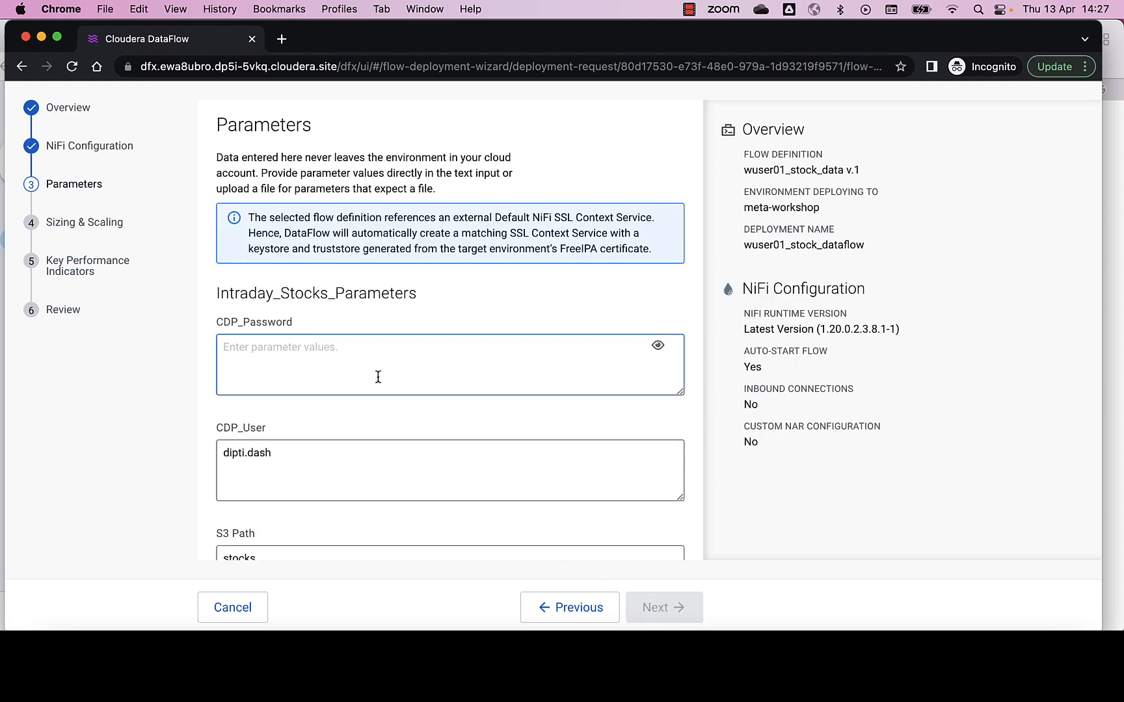
click(334, 357)
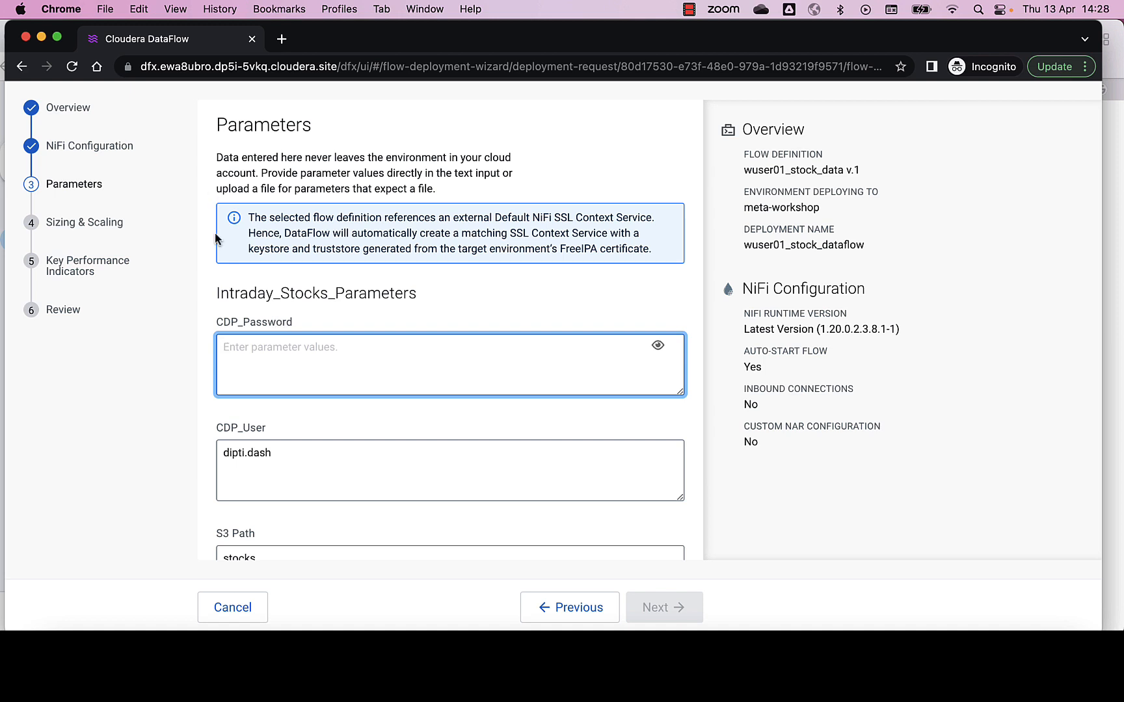
key(super+v)
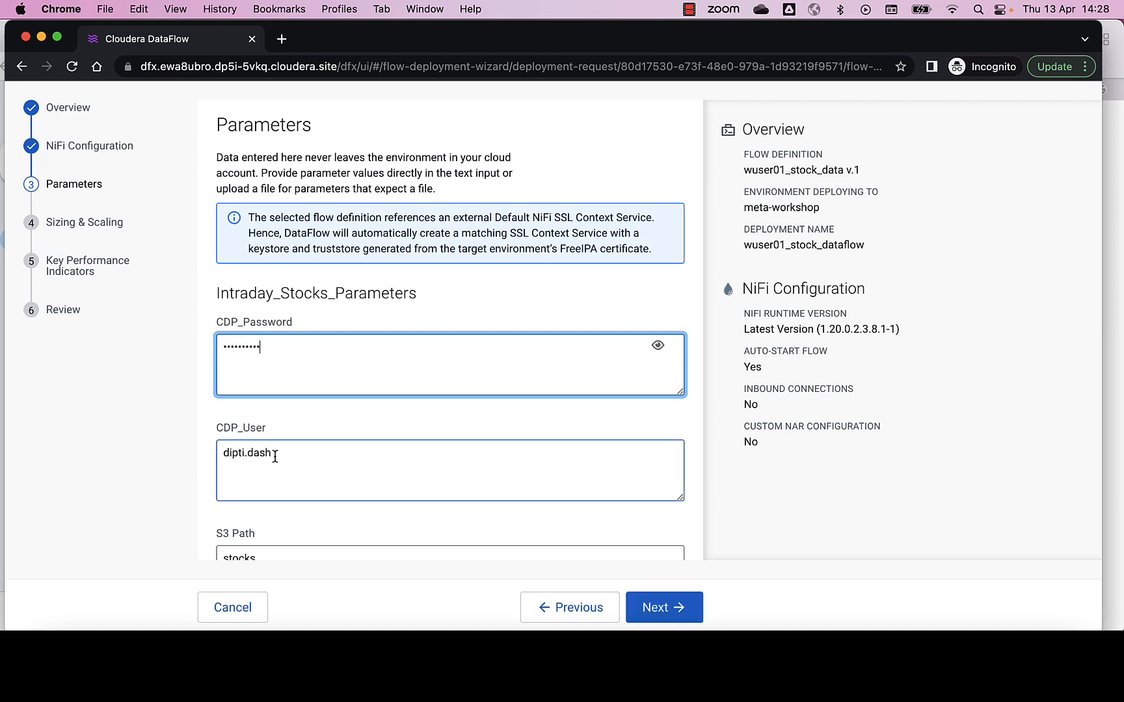
drag(275, 454, 225, 458)
key(BackSpace)
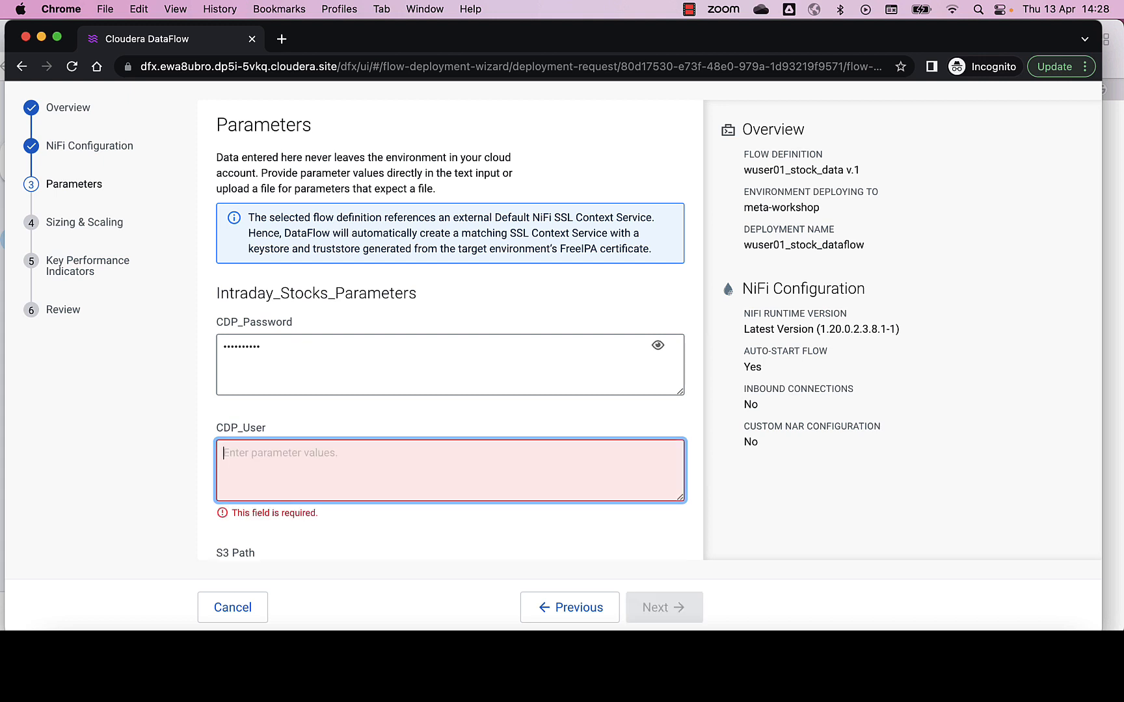
text(wuser01)
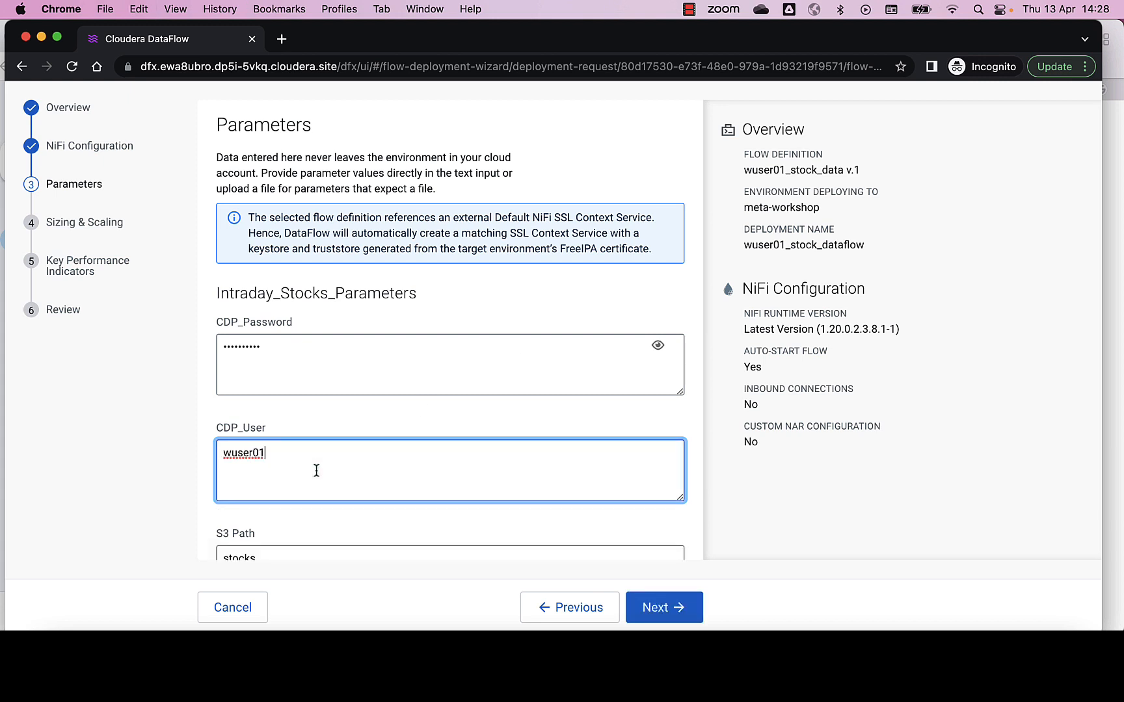
Step: Replace the api_alpha_key parameter value with the personal API key
scroll(317, 470, down, 3)
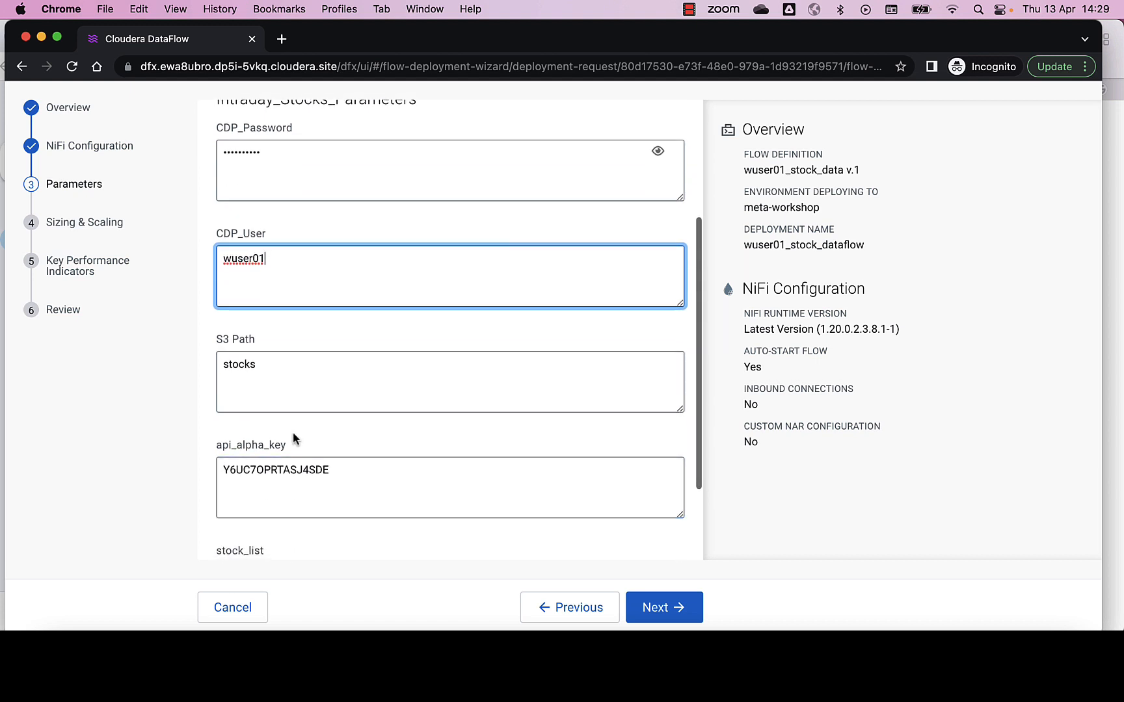
click(282, 473)
key(super+a)
key(BackSpace)
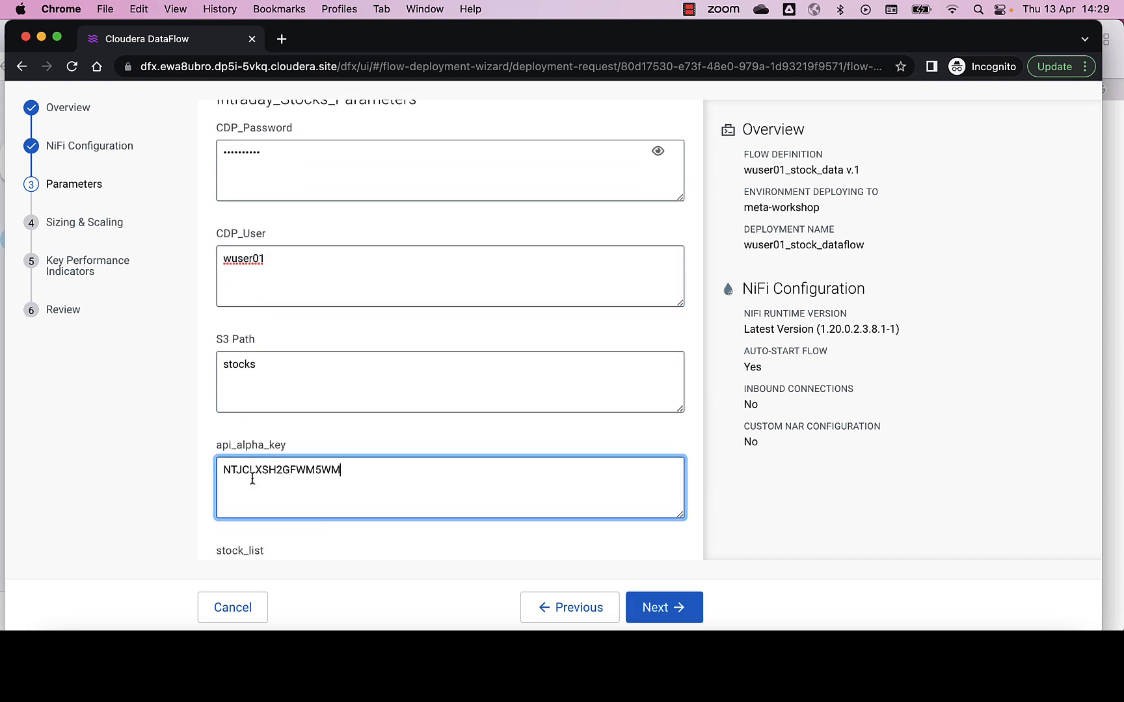
Step: Check the tickers in the stock_list parameter and continue to Sizing & Scaling with the list as it is
scroll(252, 478, down, 2)
click(254, 475)
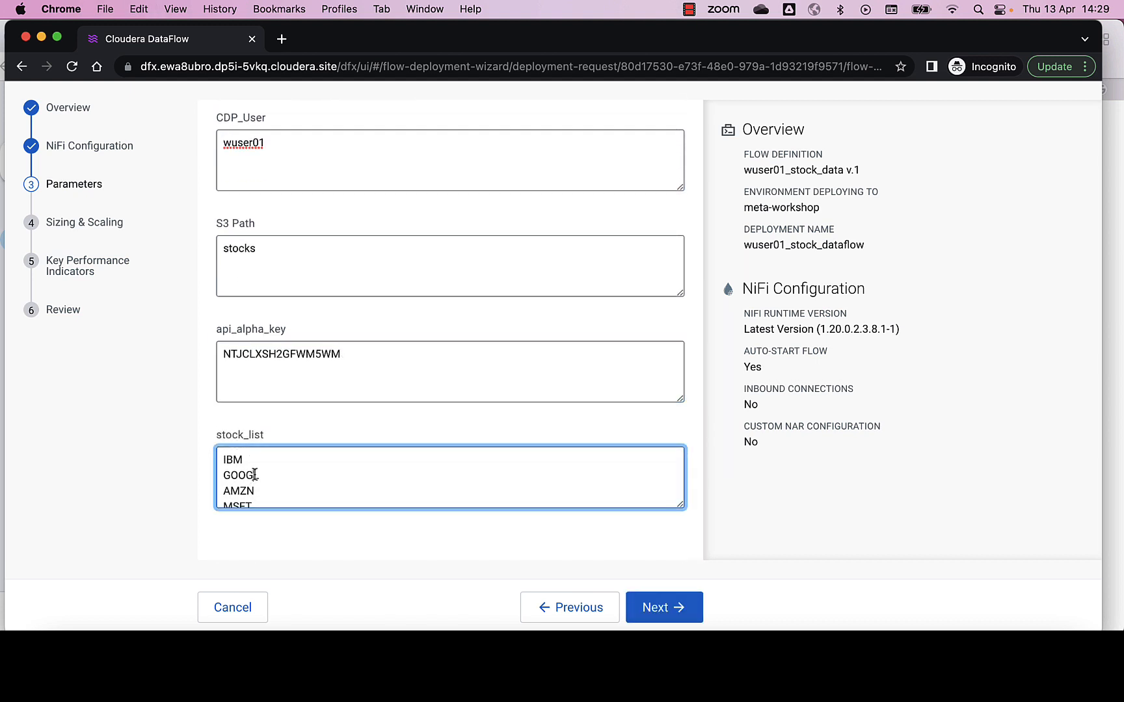
scroll(254, 474, down, 1)
scroll(255, 474, up, 1)
scroll(254, 474, down, 1)
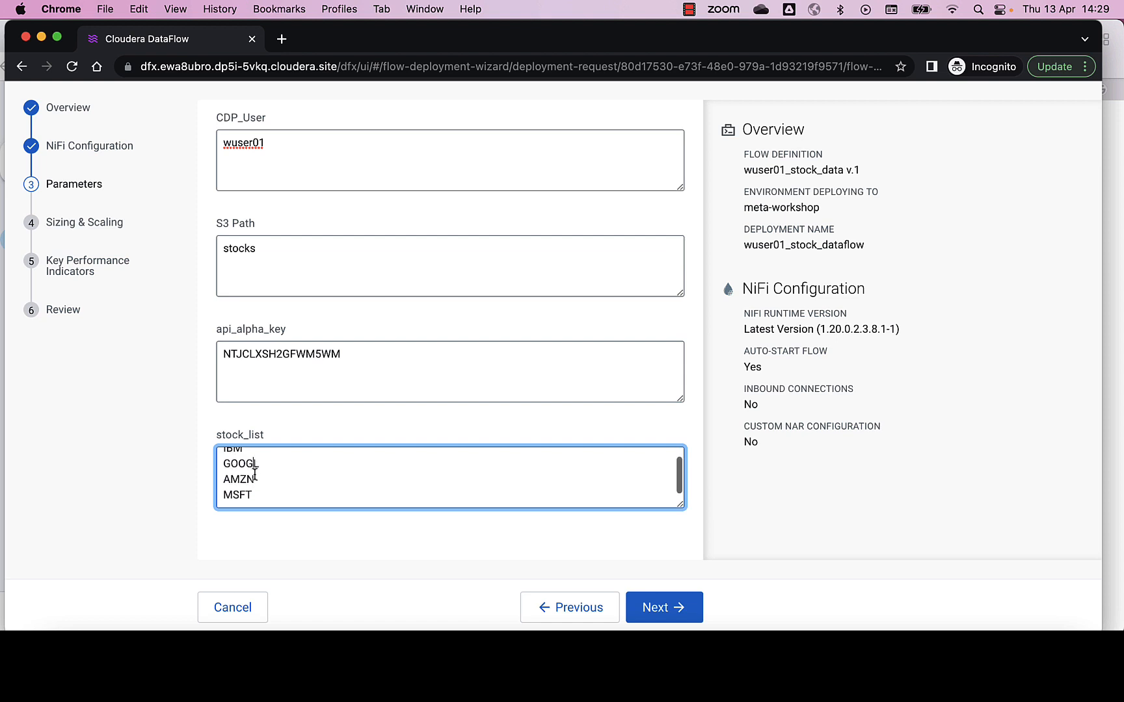
scroll(254, 476, up, 1)
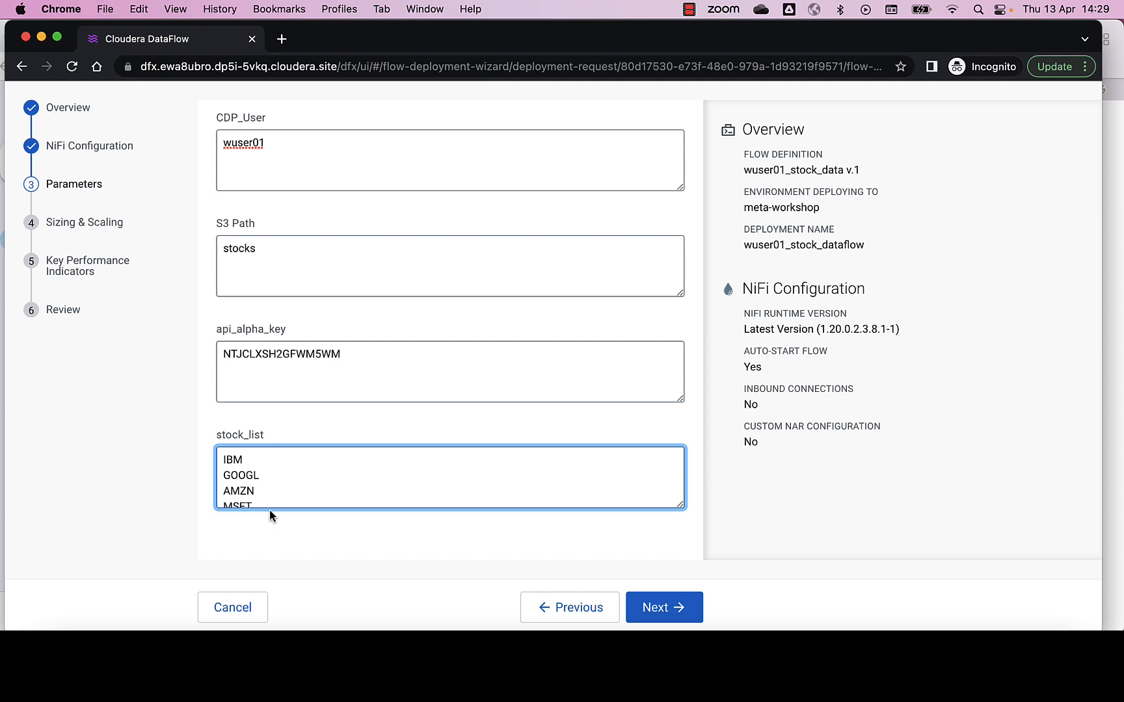
scroll(269, 509, down, 1)
click(647, 604)
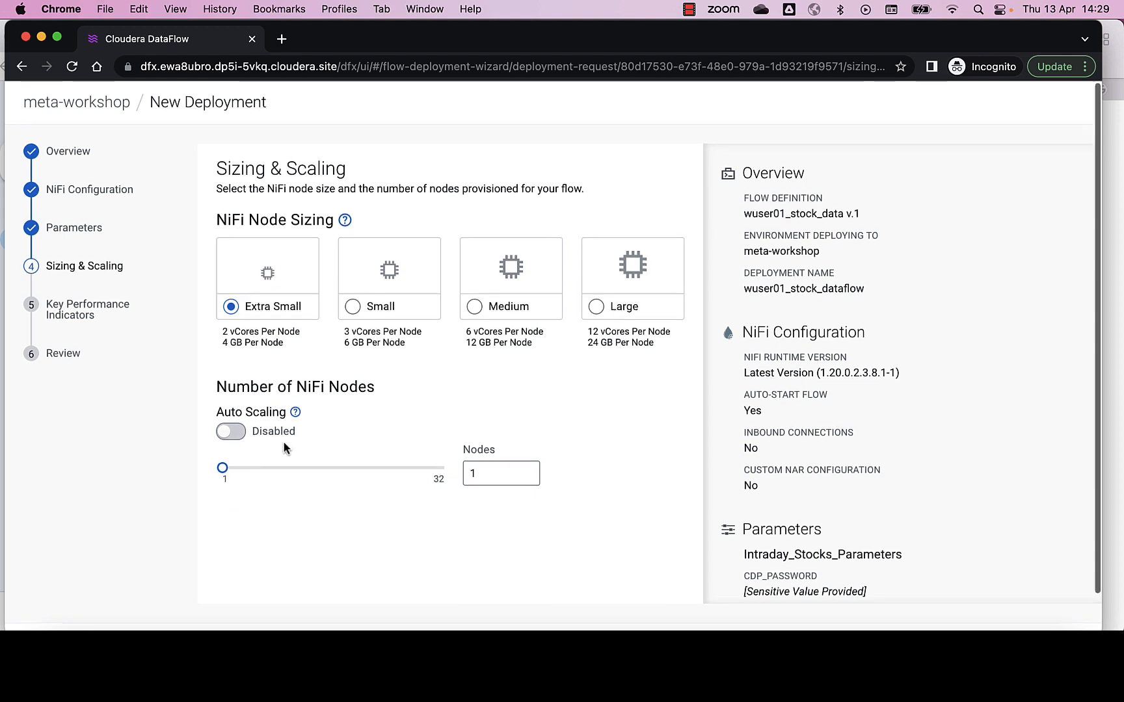
Step: Set the number of NiFi nodes to 3, enable auto scaling, and continue to the key performance indicators
scroll(282, 446, down, 2)
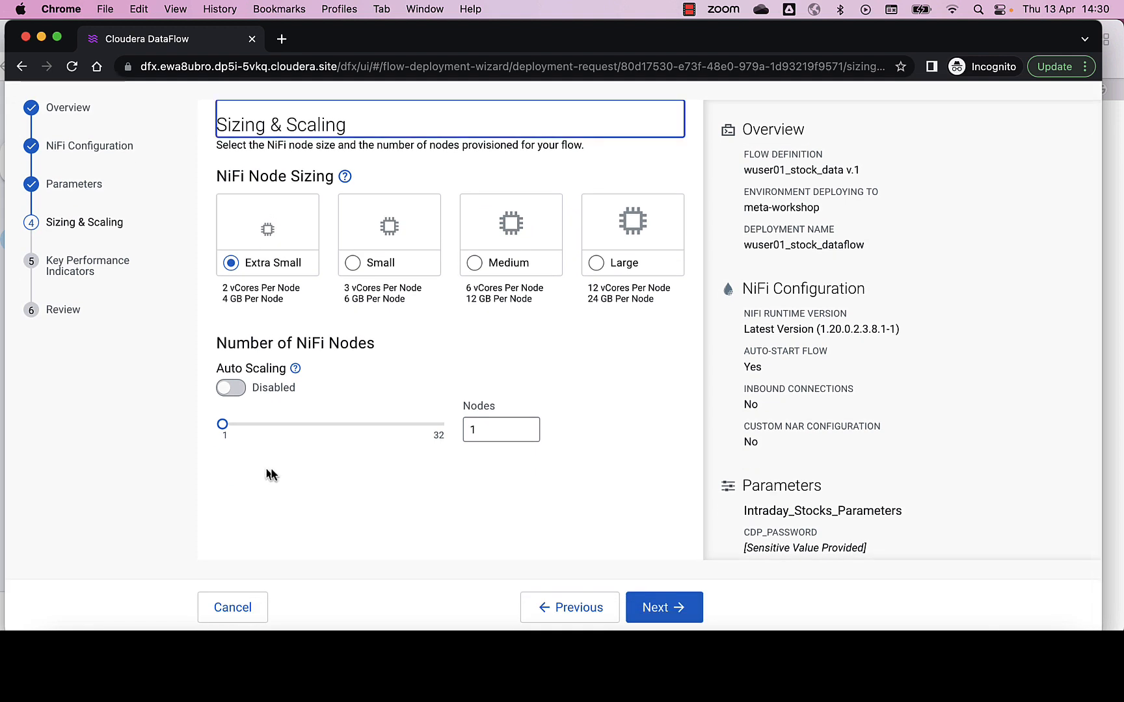
click(482, 433)
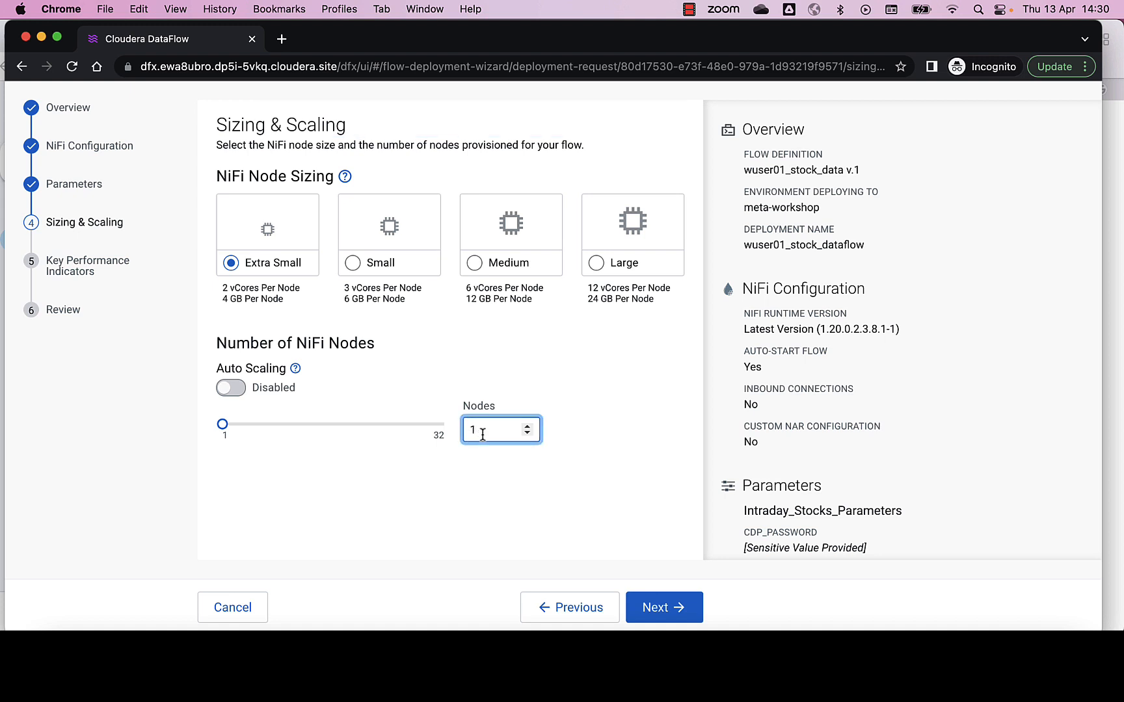
key(BackSpace)
text(3)
click(499, 515)
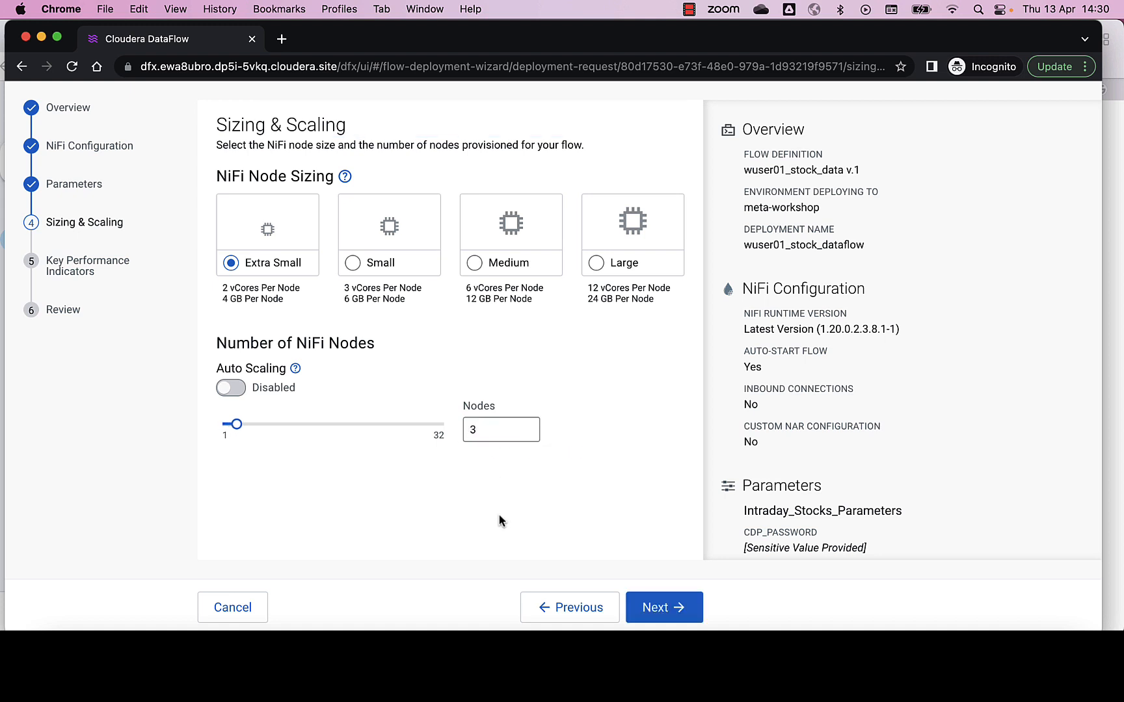
click(238, 389)
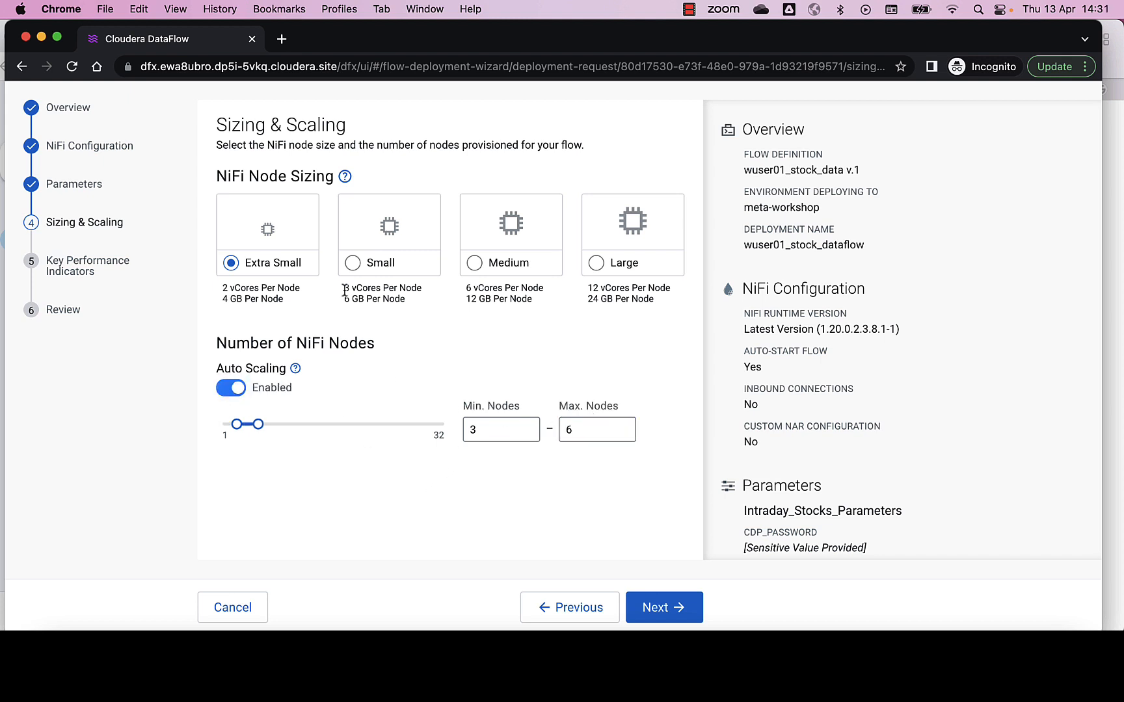
click(665, 610)
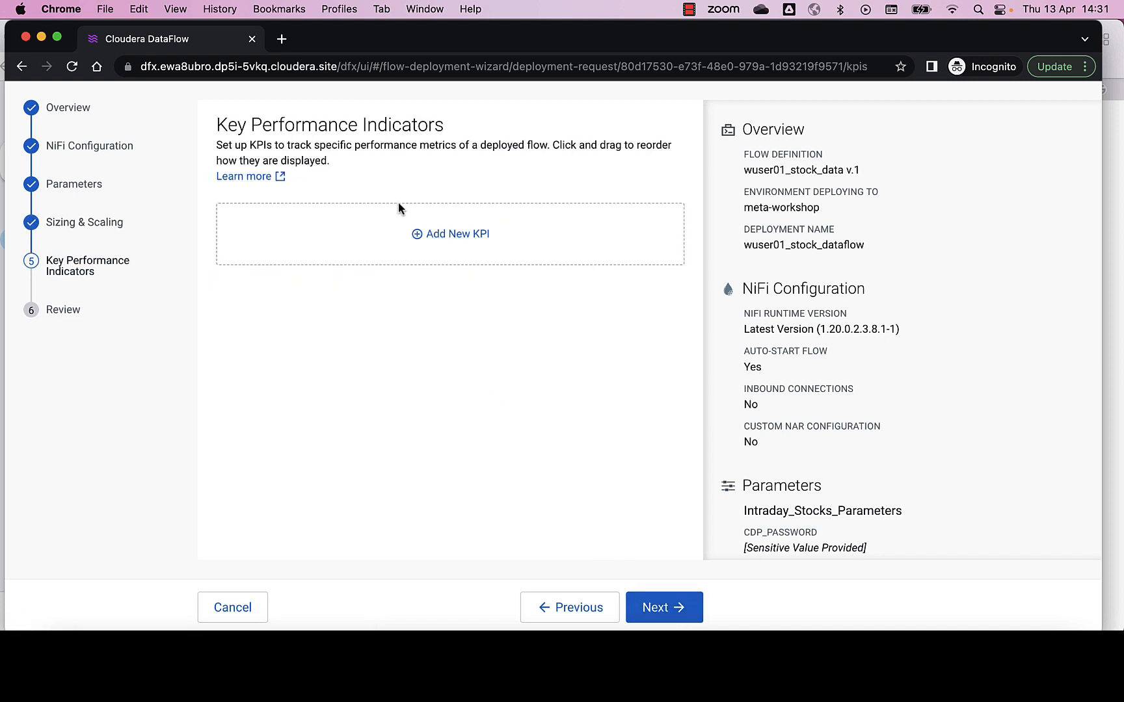
Step: Skip adding KPIs, review the deployment summary, and deploy the flow
click(666, 610)
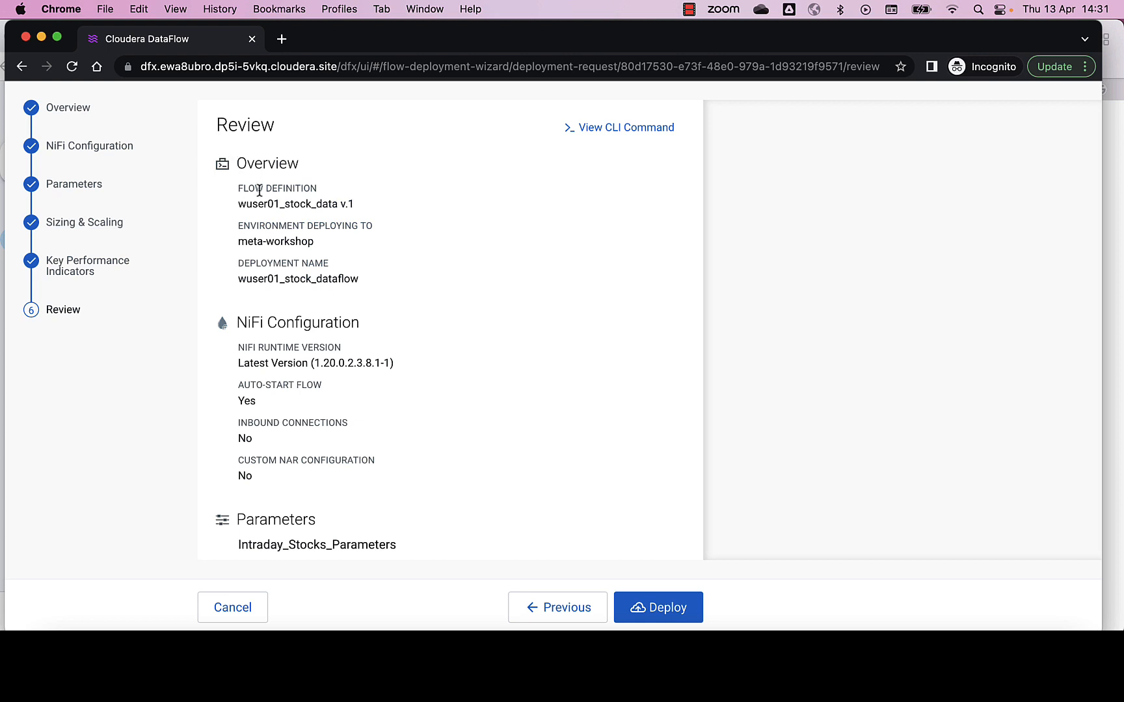
drag(245, 206, 342, 207)
scroll(421, 357, down, 8)
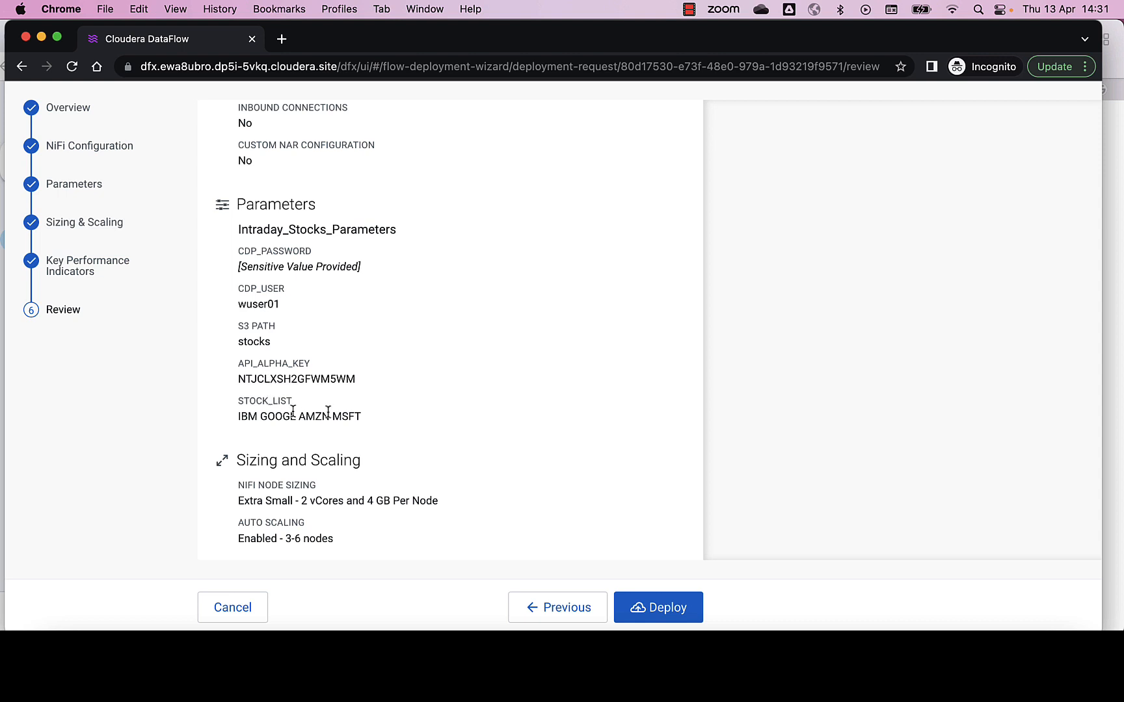
scroll(388, 410, down, 3)
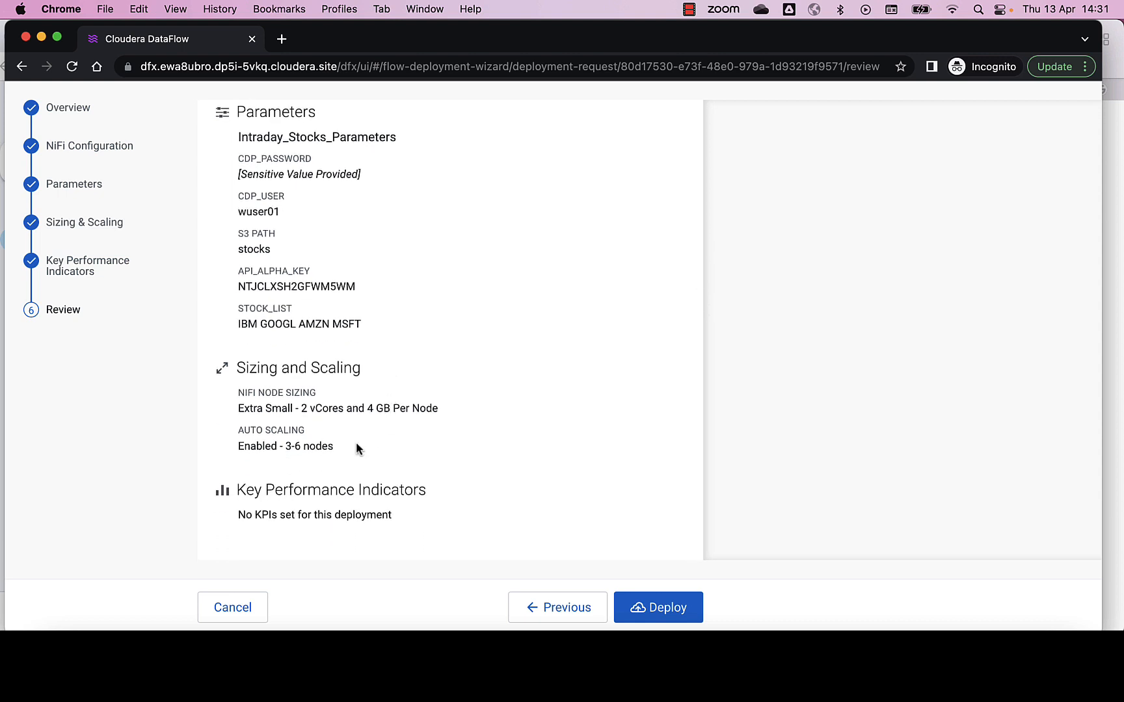
click(645, 607)
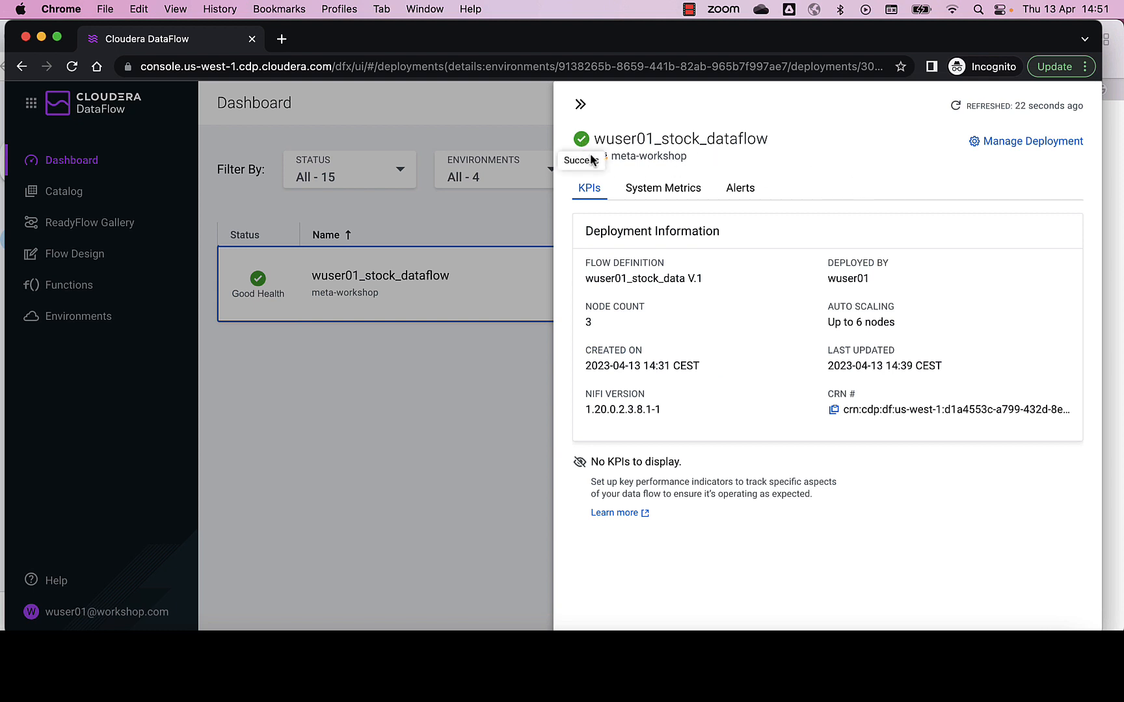
Step: Check wuser01_stock_dataflow on the dashboard, then open its Deployment Manager and look over the deployment information and settings
click(580, 105)
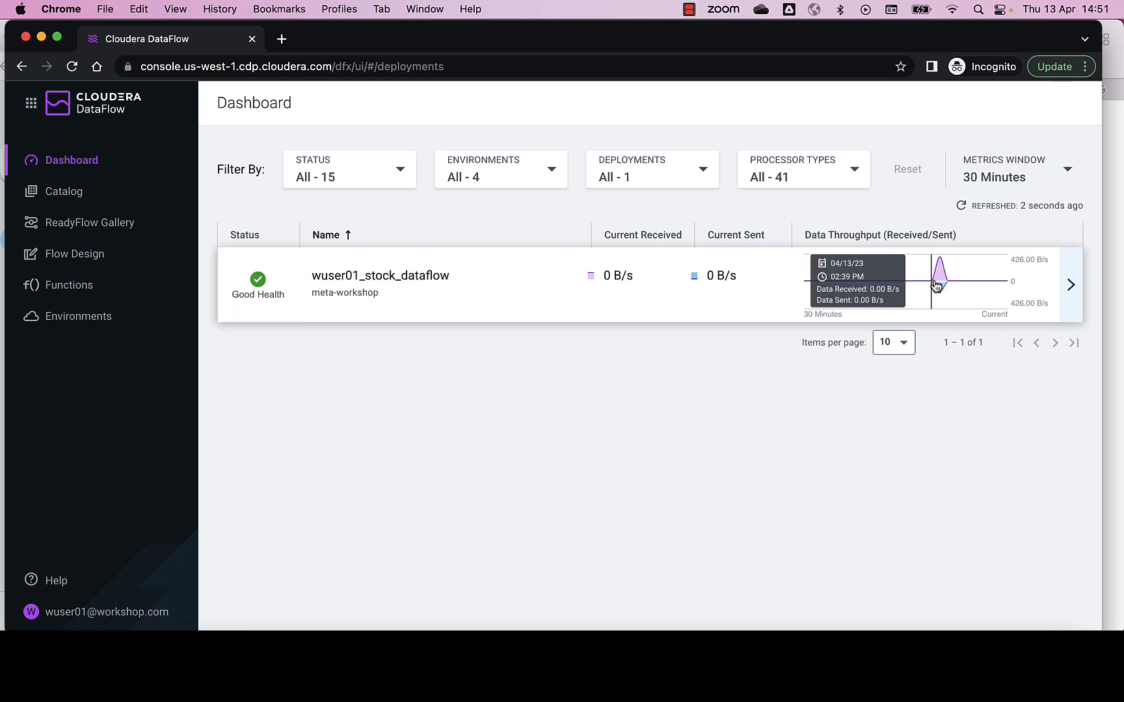
click(1071, 286)
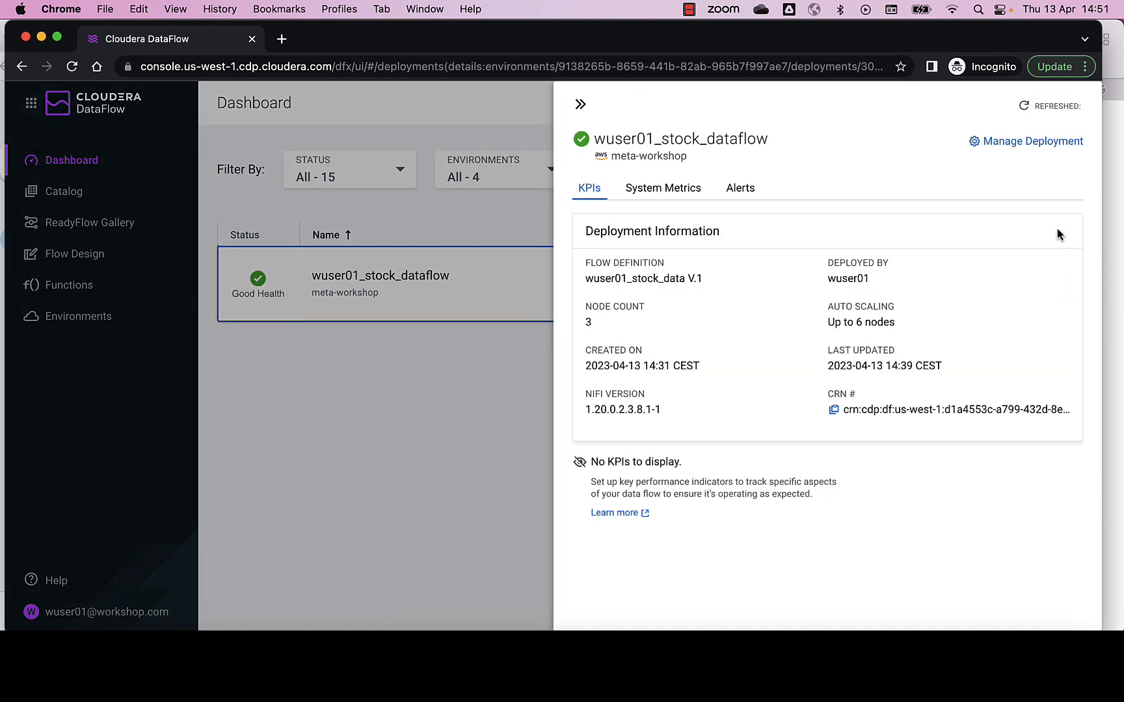
click(1010, 142)
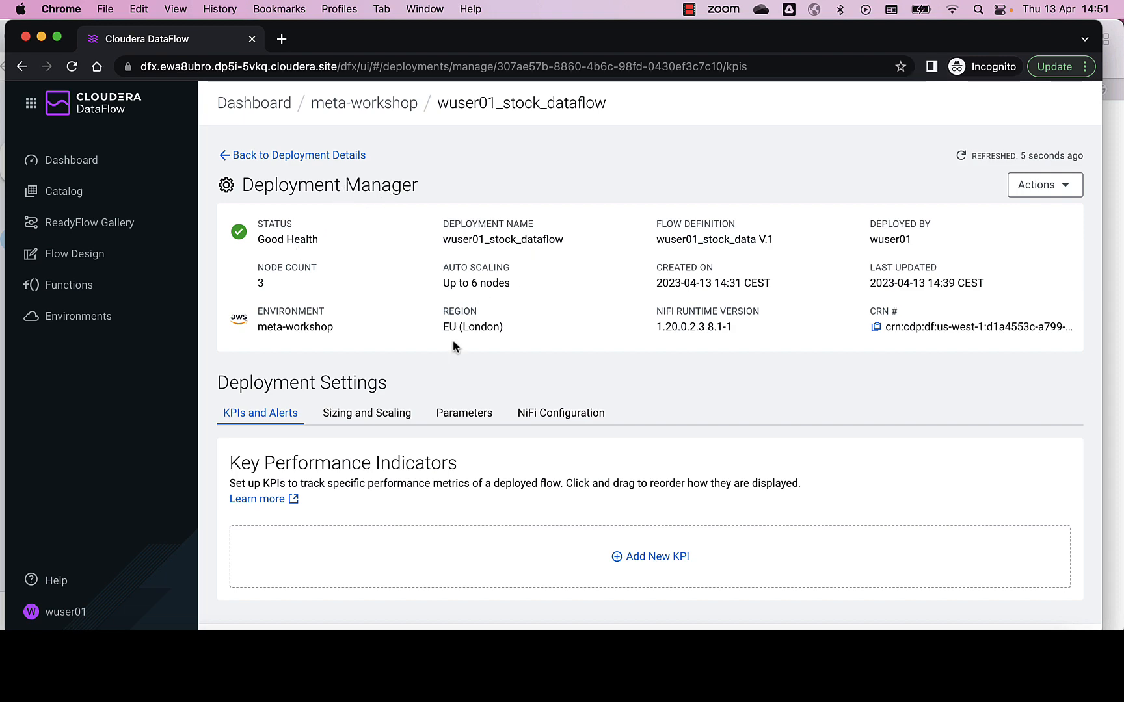
scroll(414, 389, down, 1)
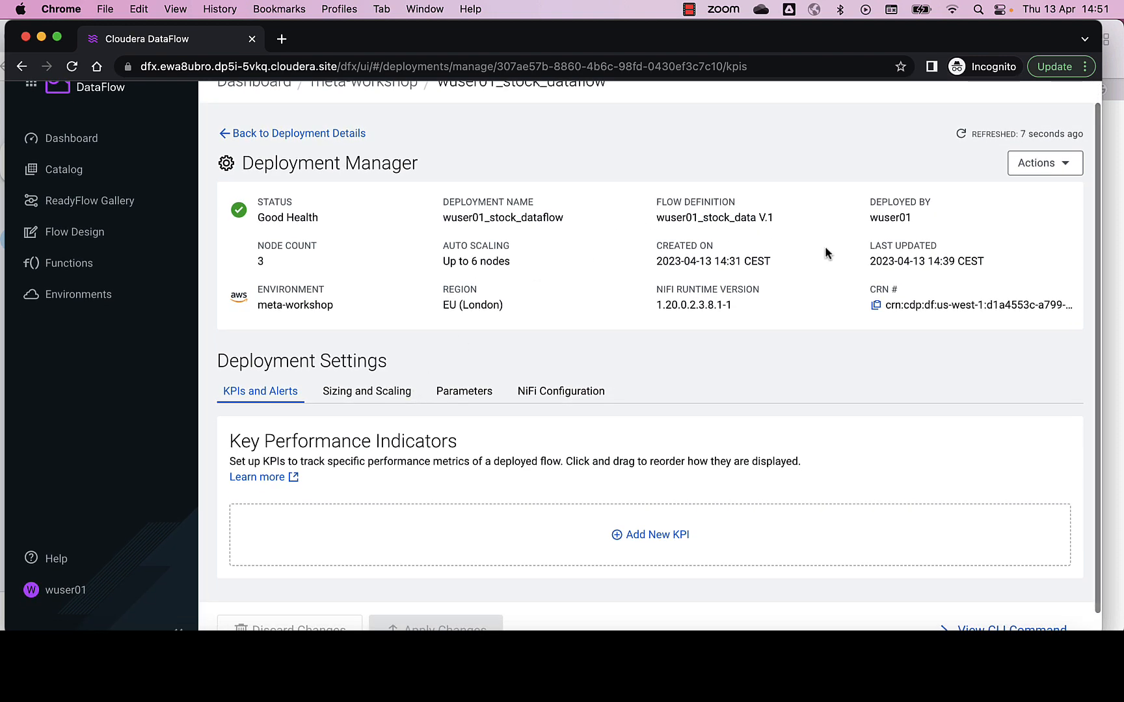
scroll(599, 364, down, 1)
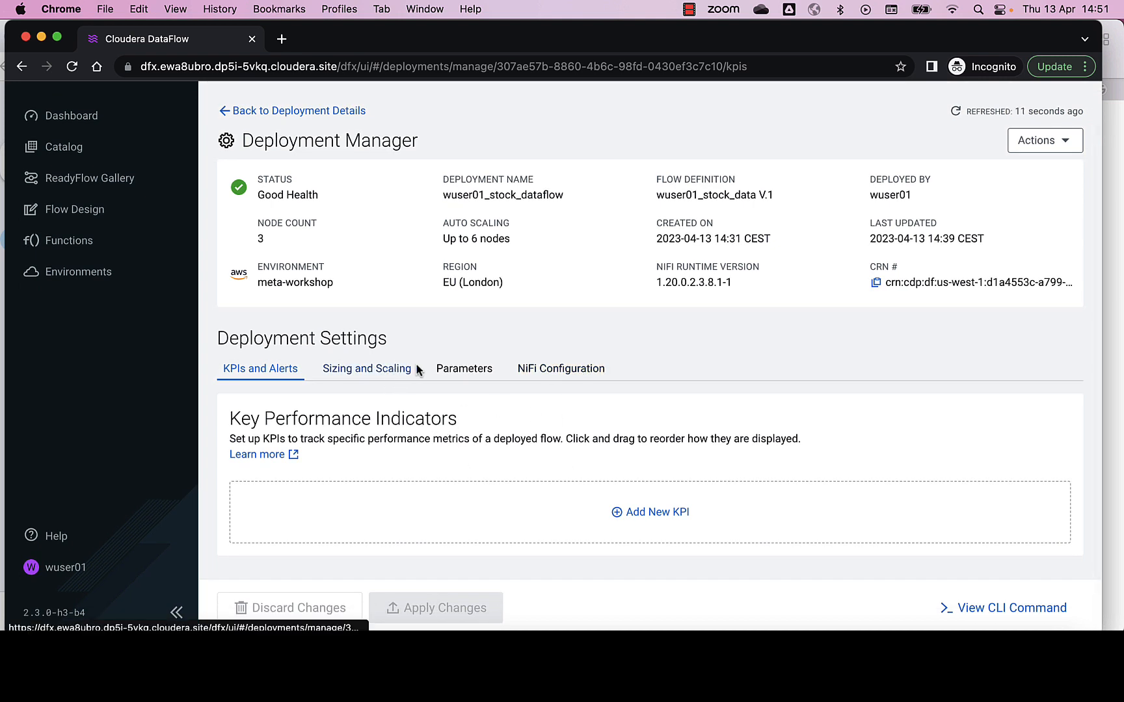
scroll(660, 374, up, 2)
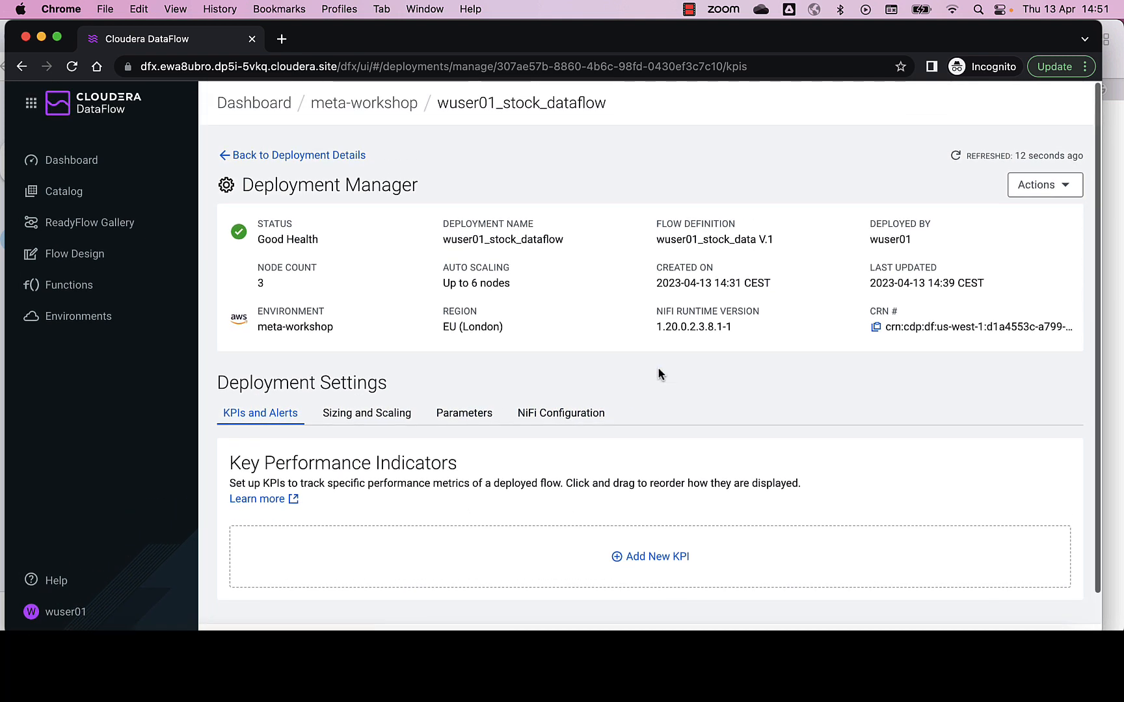
Step: View the deployment in NiFi, move the Stocks_Intraday_Alpha_Template process group clear of the palettes, and enter it
click(1057, 181)
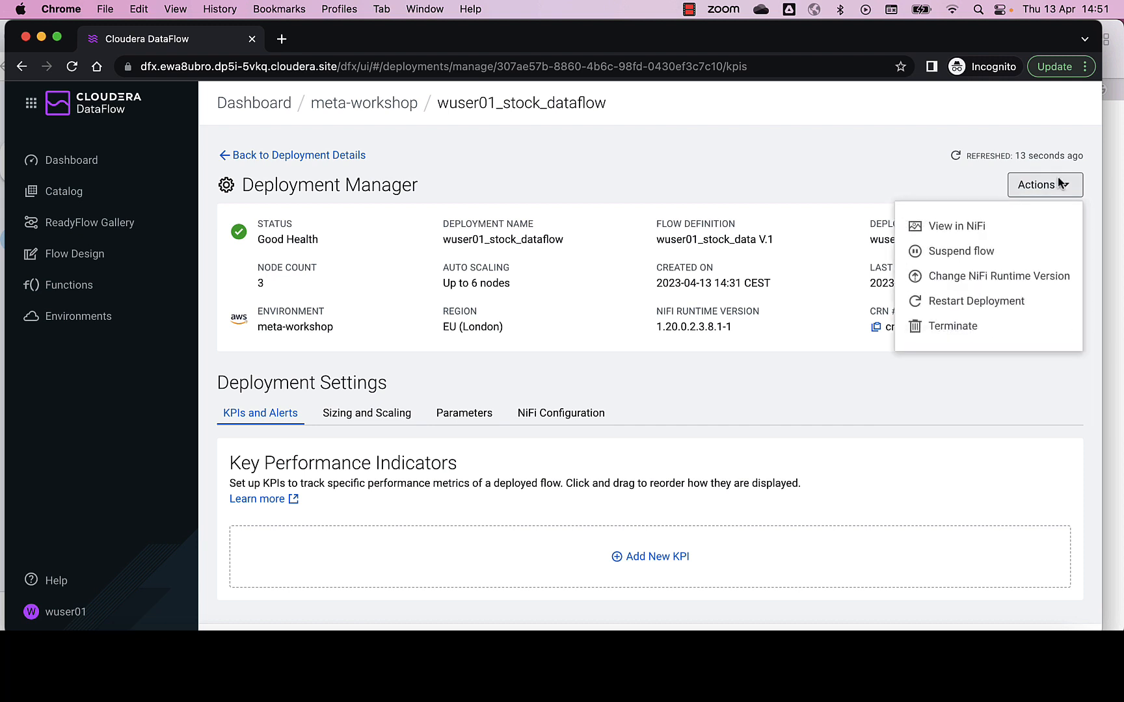
click(953, 227)
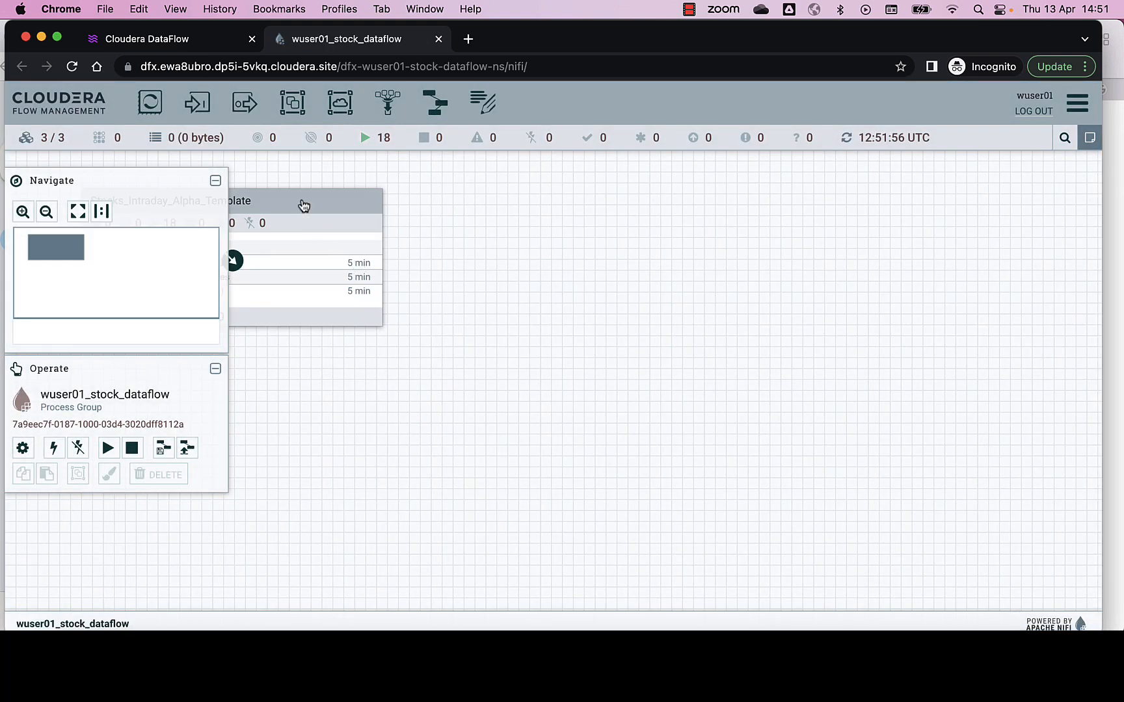
drag(304, 205, 636, 218)
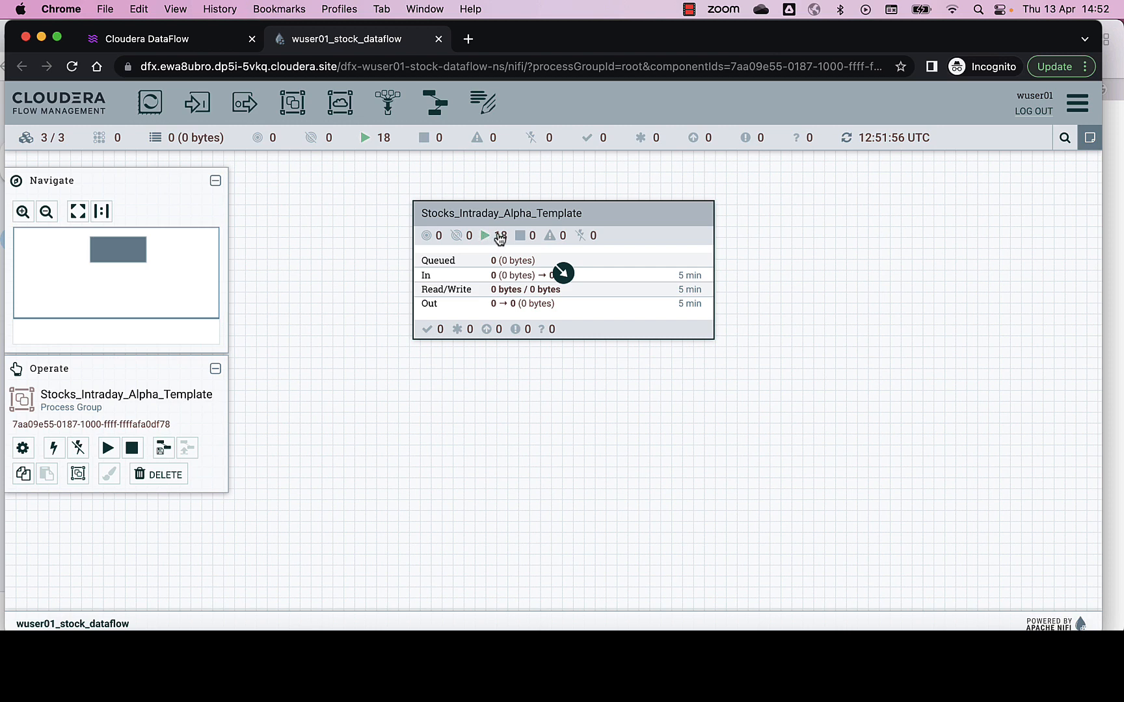
double_click(520, 212)
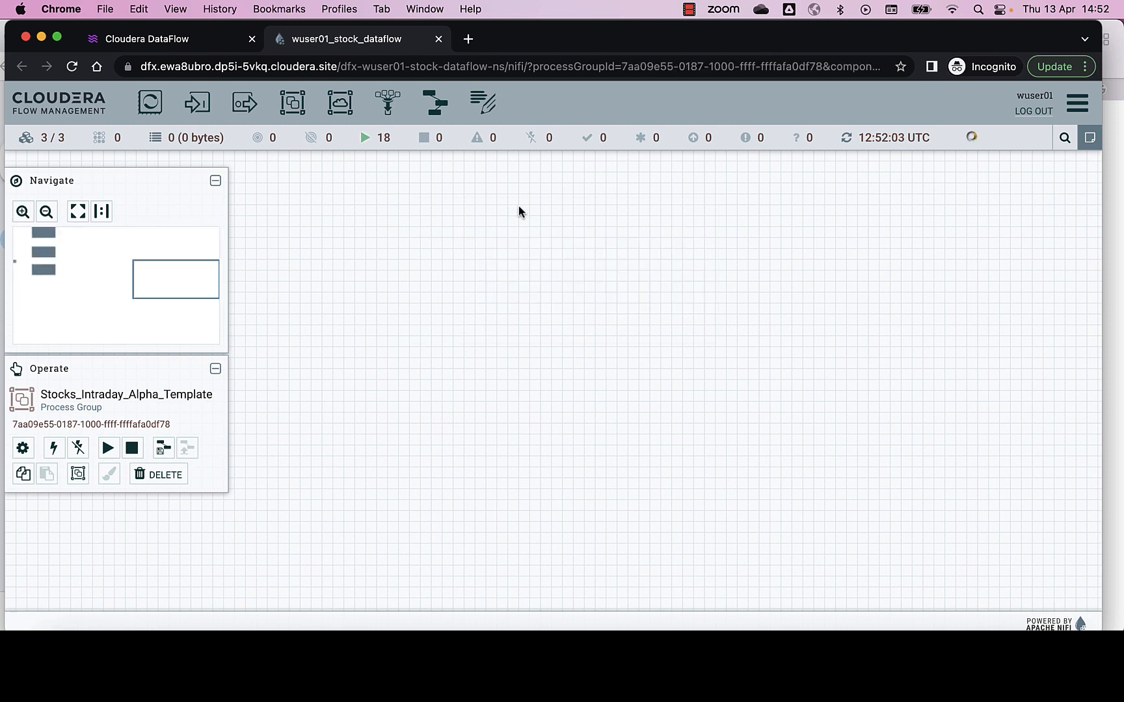
Step: Look over the process groups and their connections inside Stocks_Intraday_Alpha_Template
drag(468, 257, 759, 358)
drag(309, 423, 306, 353)
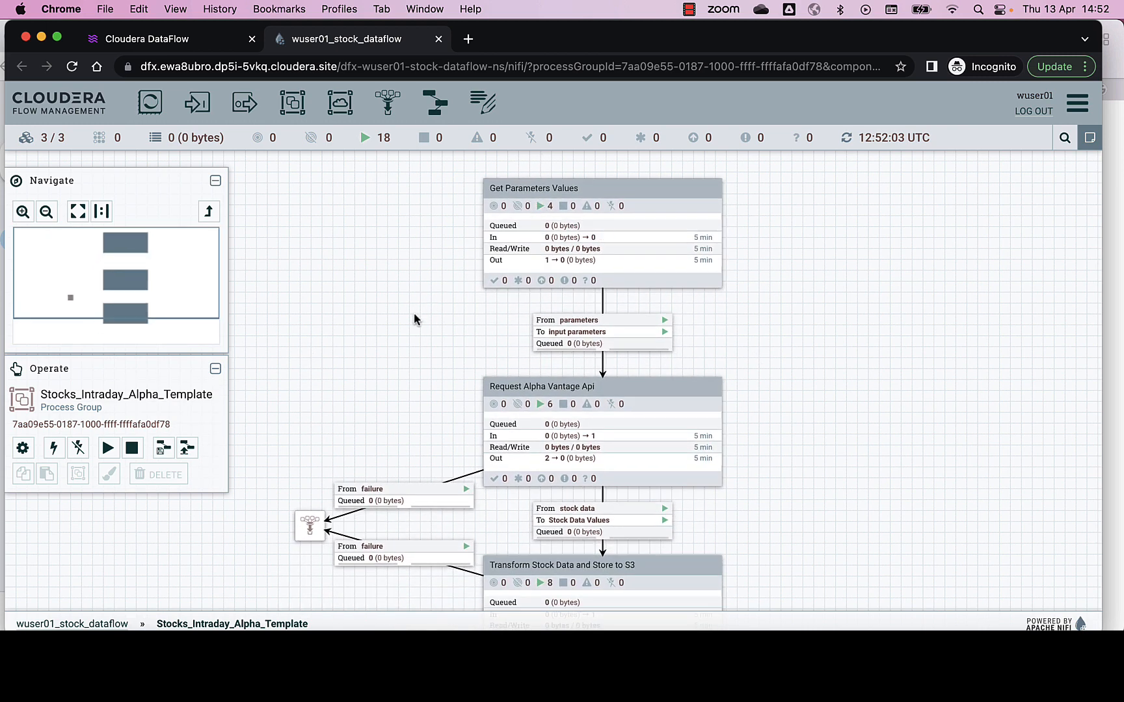
drag(413, 318, 376, 189)
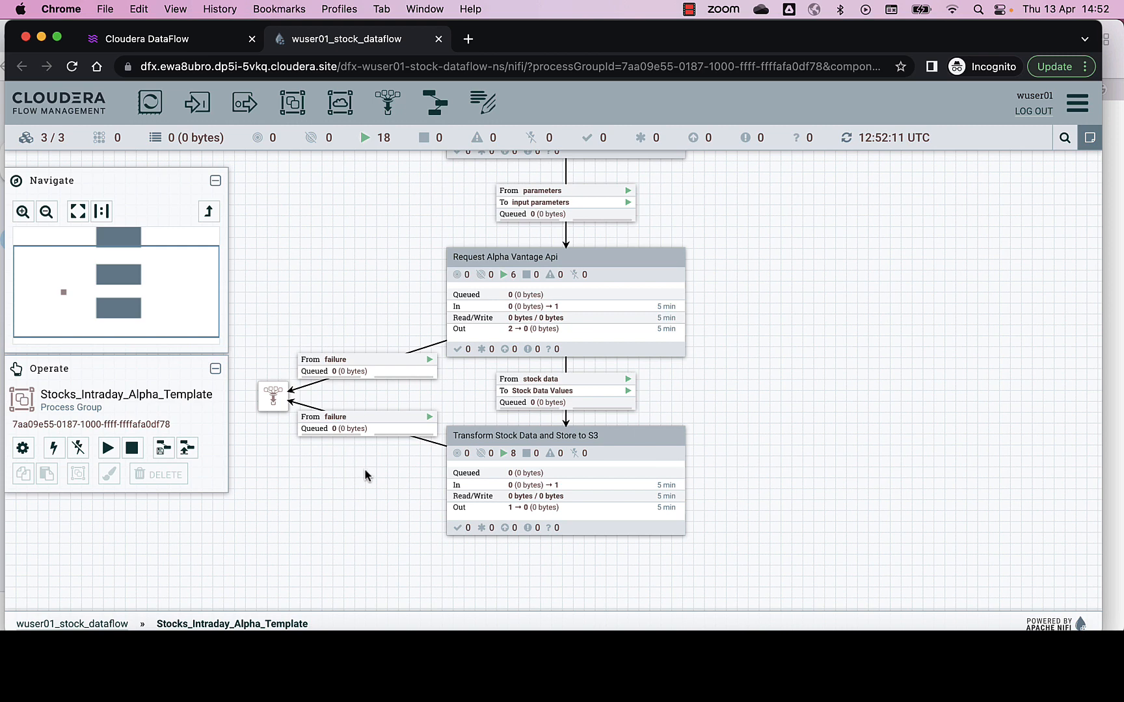
drag(365, 477, 366, 429)
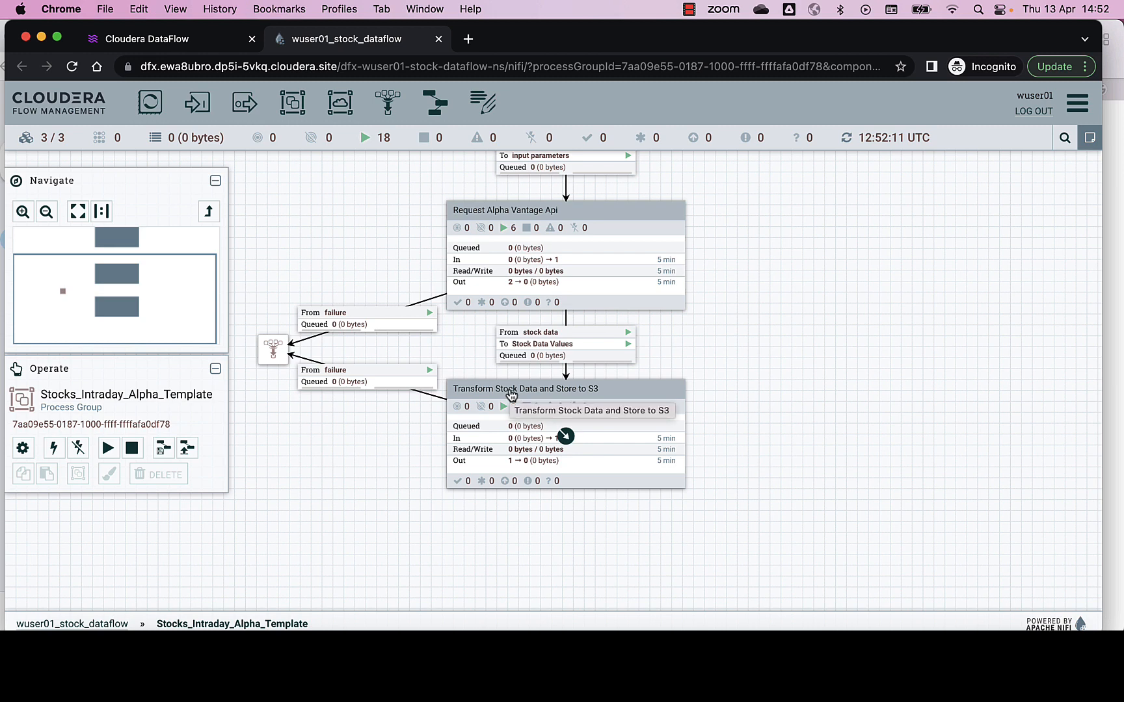
Step: Enter the Request Alpha Vantage Api process group and look over its processors
double_click(536, 207)
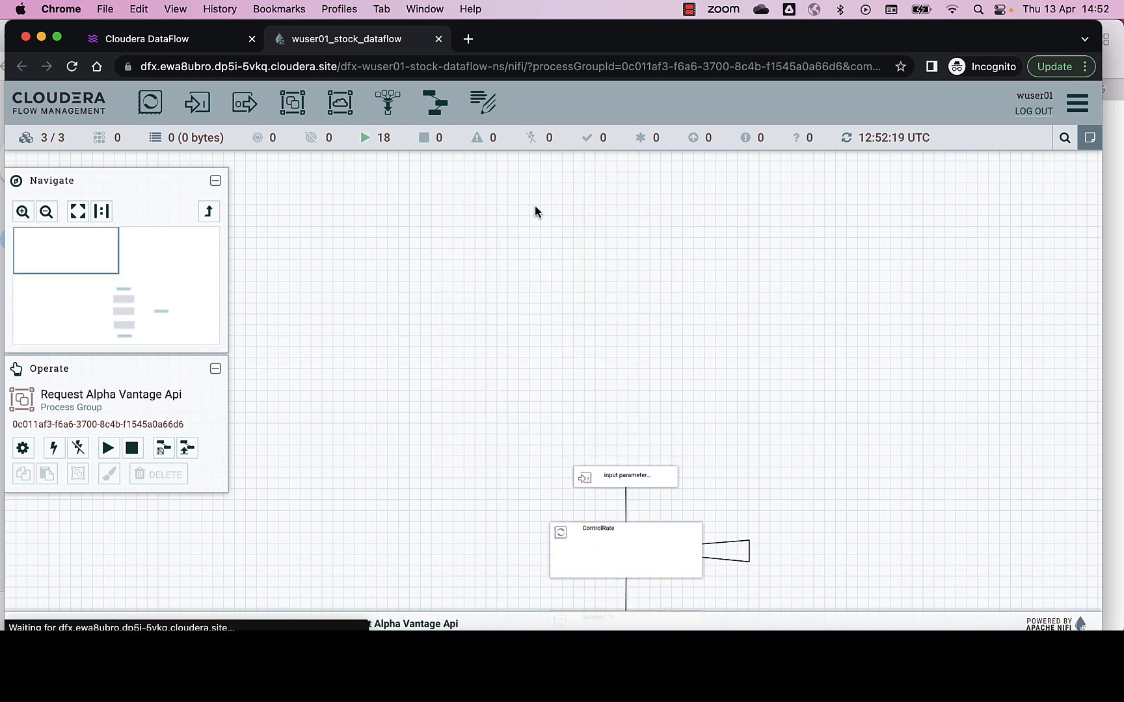
drag(518, 309, 599, 187)
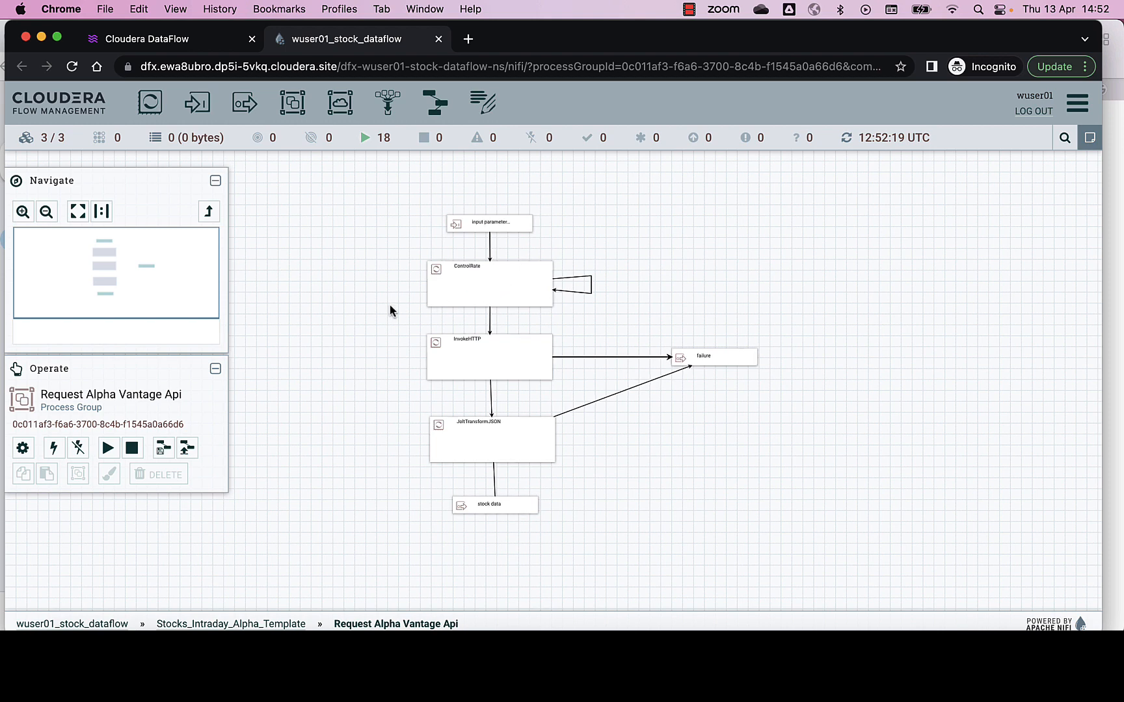
scroll(390, 307, up, 2)
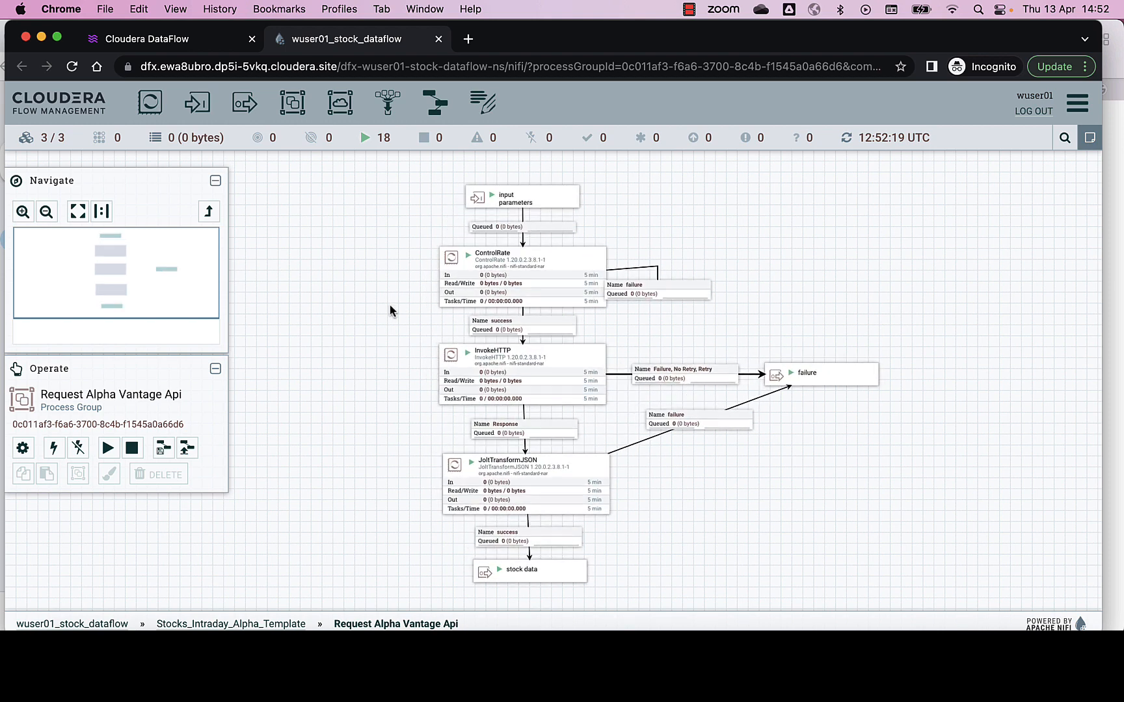
scroll(390, 304, up, 1)
scroll(390, 305, up, 3)
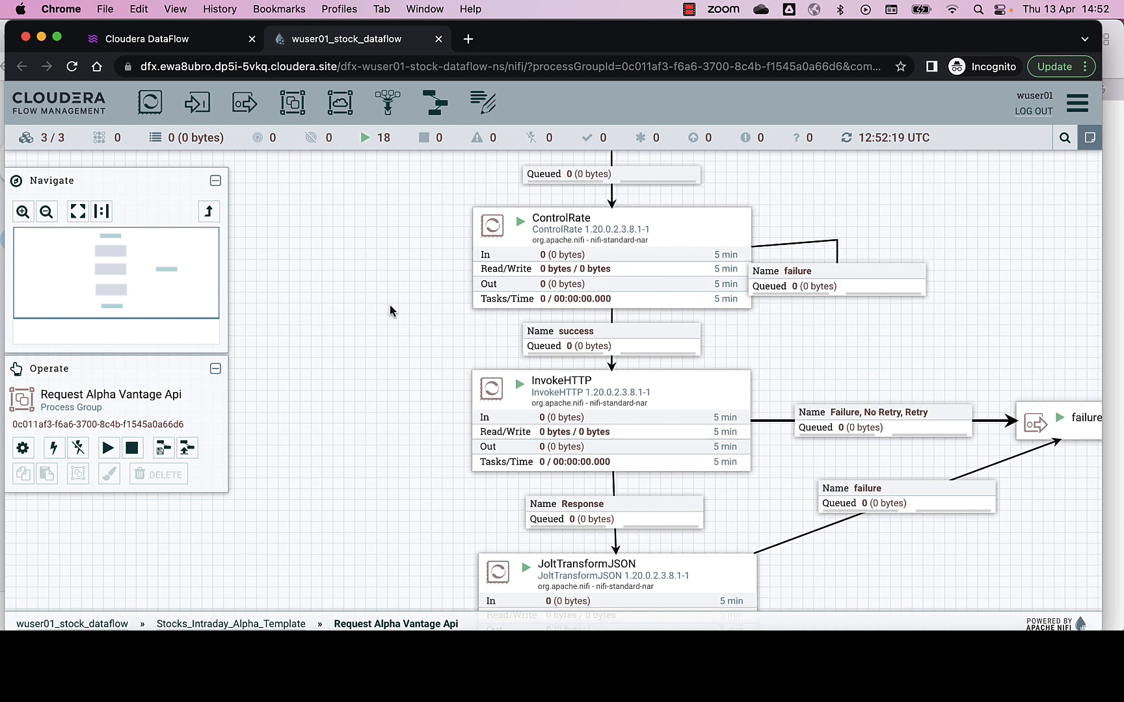
Step: Inspect the properties of the InvokeHTTP processor and close its details
click(547, 388)
double_click(546, 388)
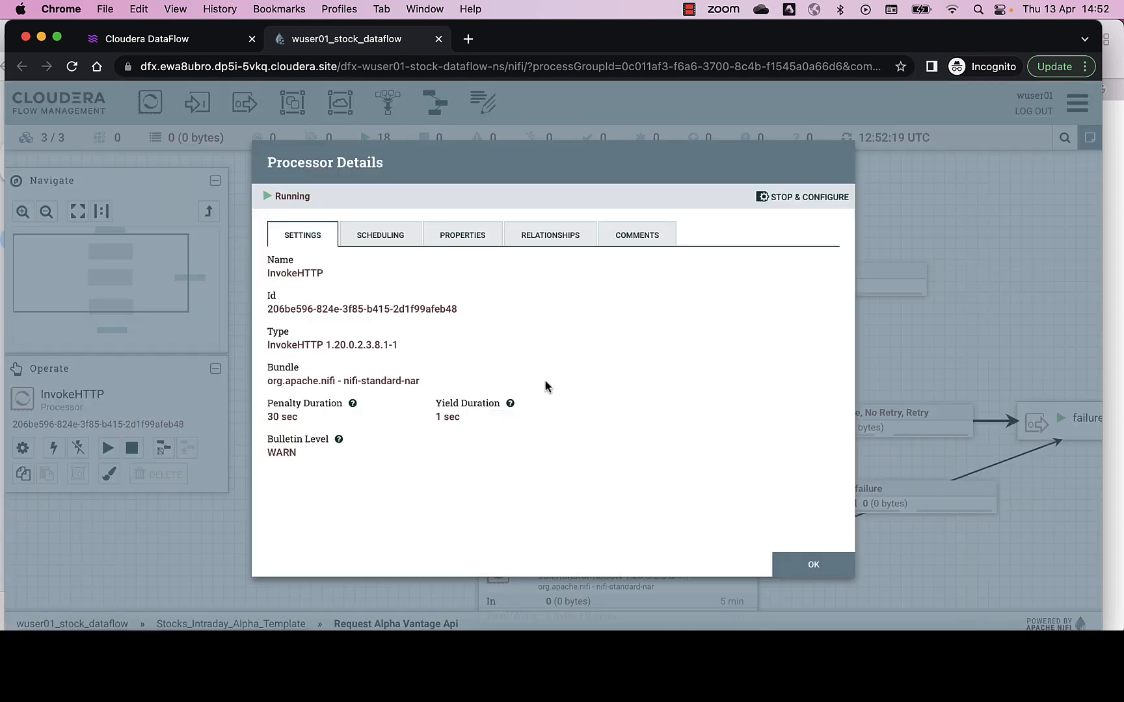
click(454, 237)
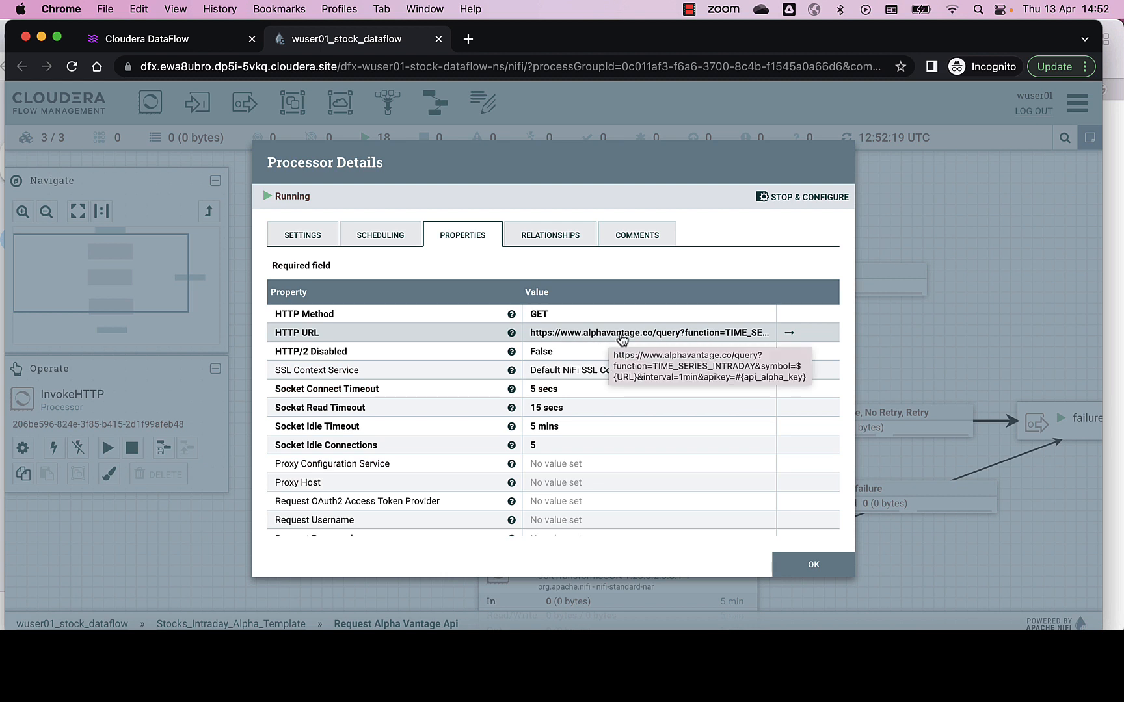
click(801, 563)
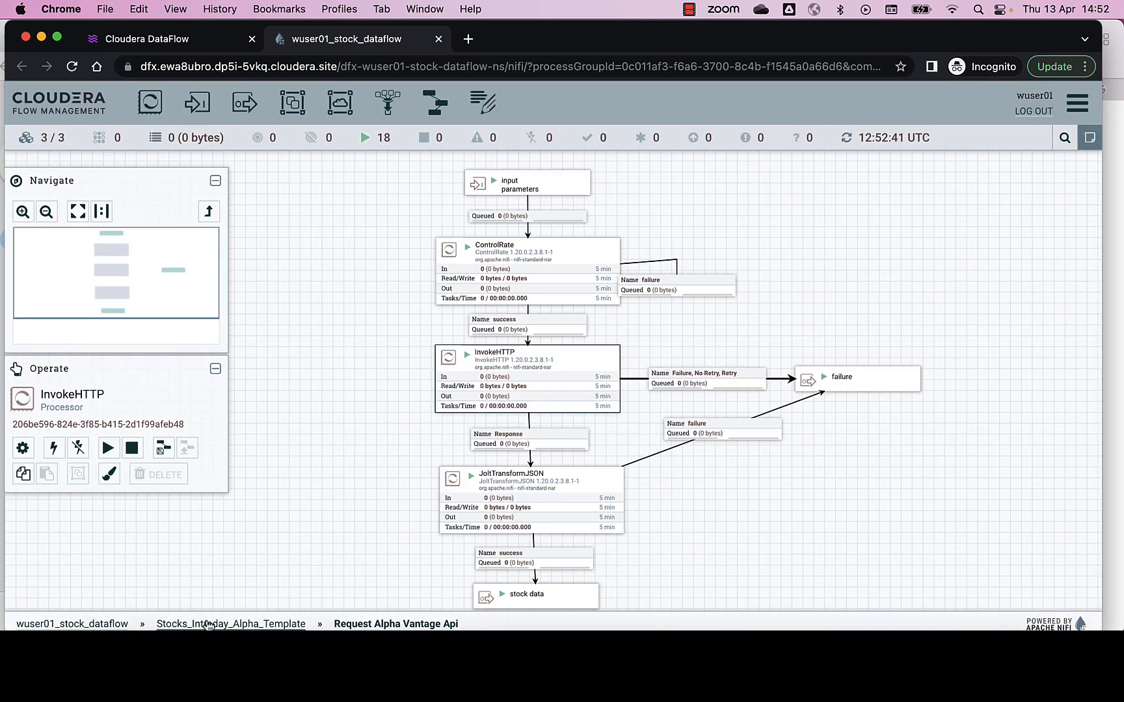
Step: Go back to Stocks_Intraday_Alpha_Template and enter the Transform Stock Data and Store to S3 process group to view its processors
click(208, 624)
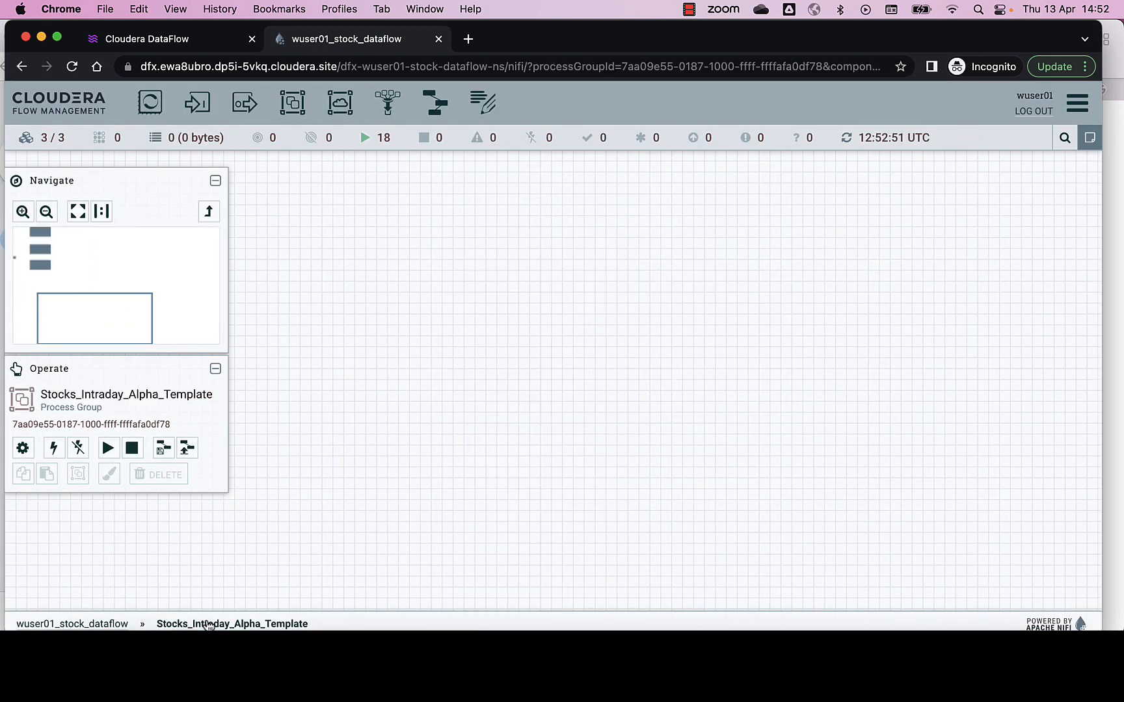
drag(344, 264, 377, 264)
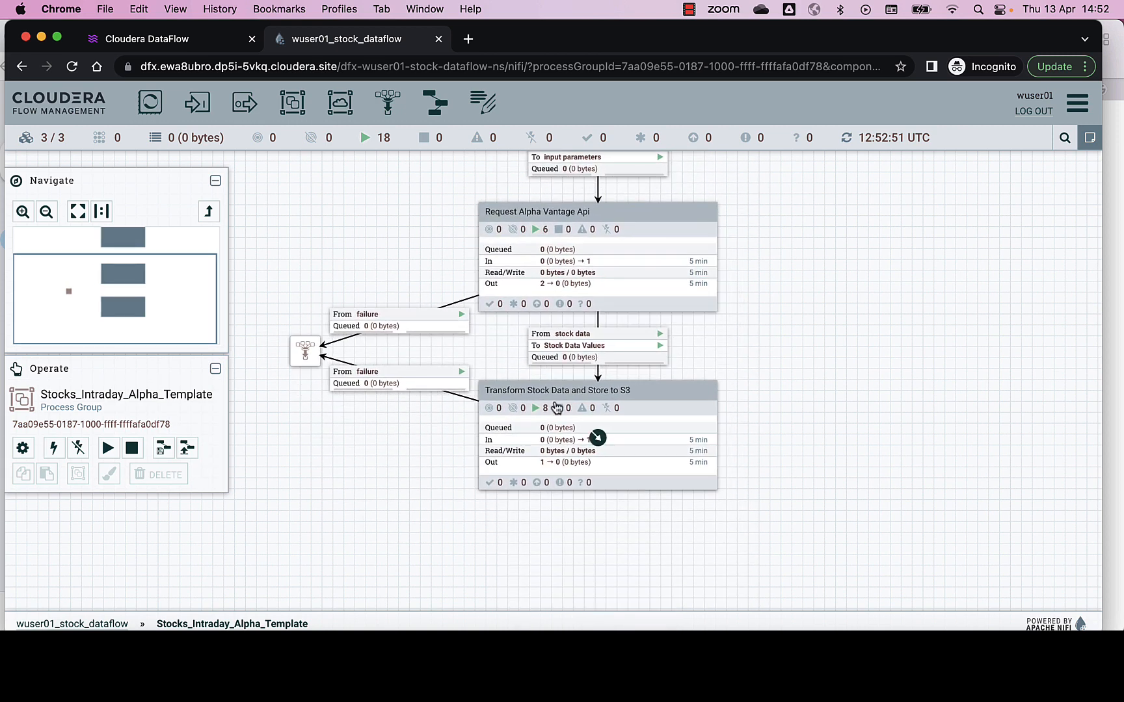
double_click(557, 390)
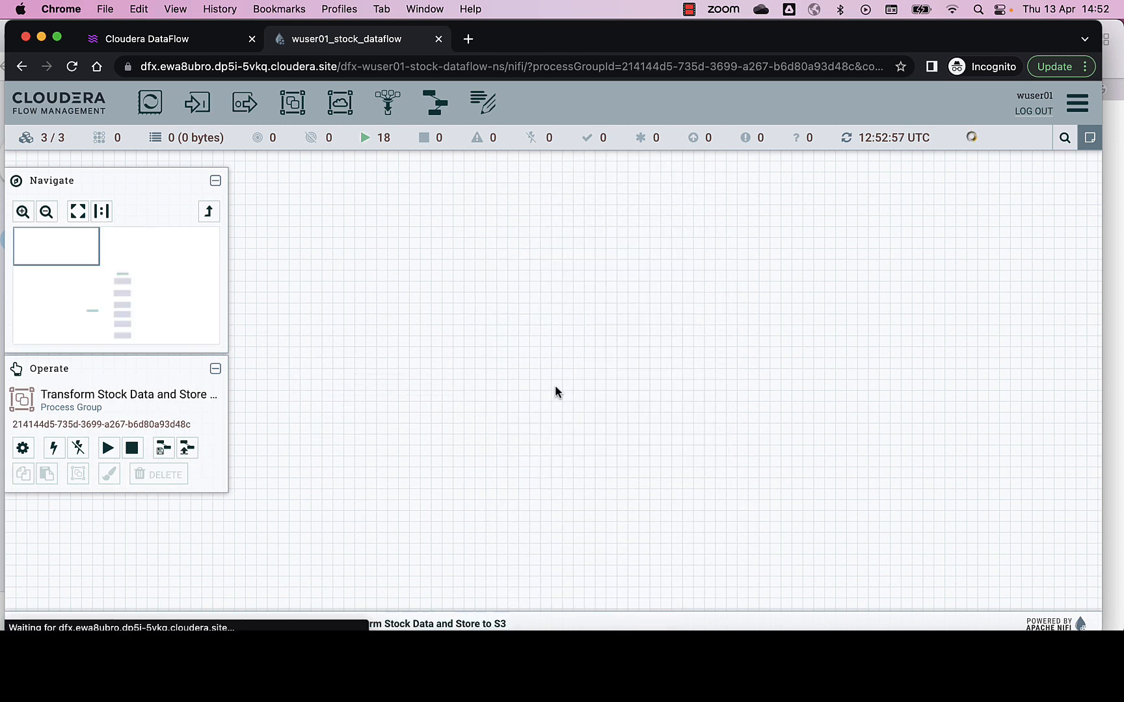
drag(649, 364, 714, 309)
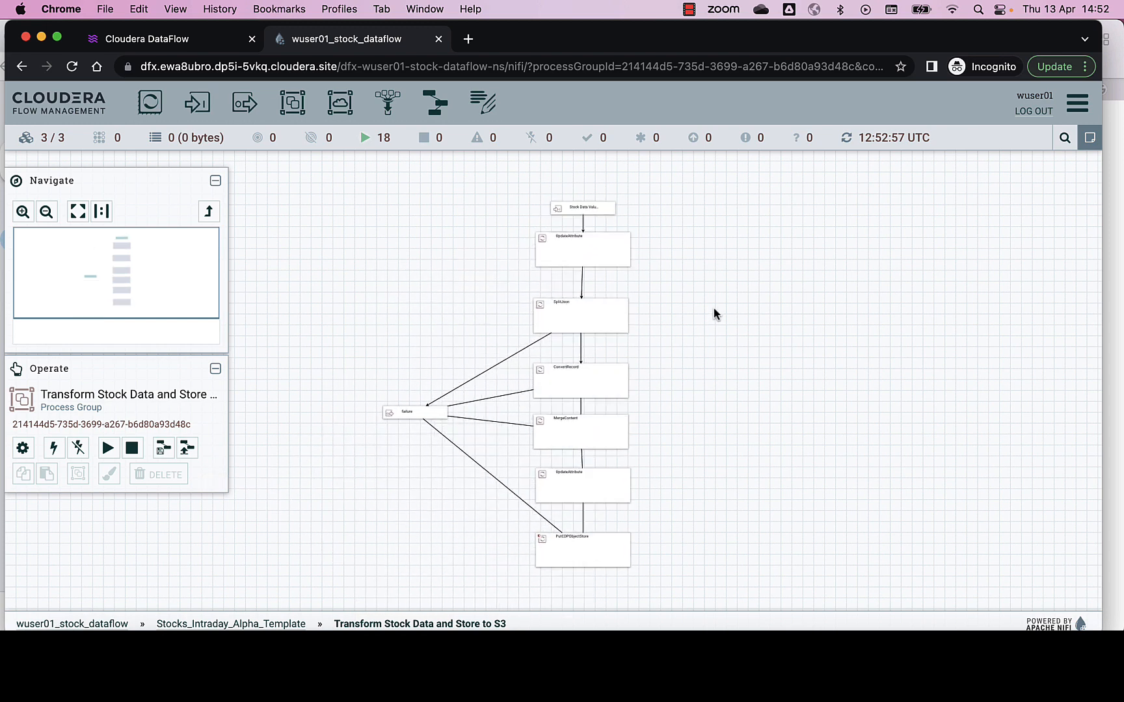
scroll(714, 307, up, 5)
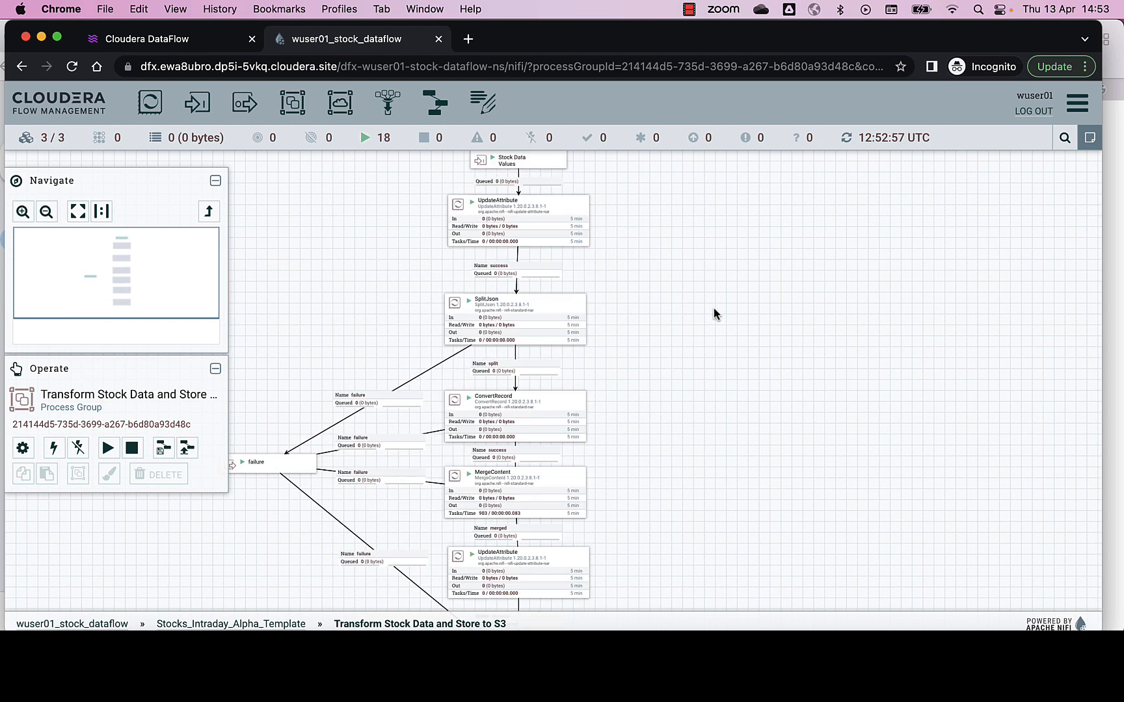
Step: Inspect the properties of the PutCDPObjectStore processor at the end of the flow, including its Directory, and close its details
drag(787, 284, 795, 178)
drag(763, 386, 758, 262)
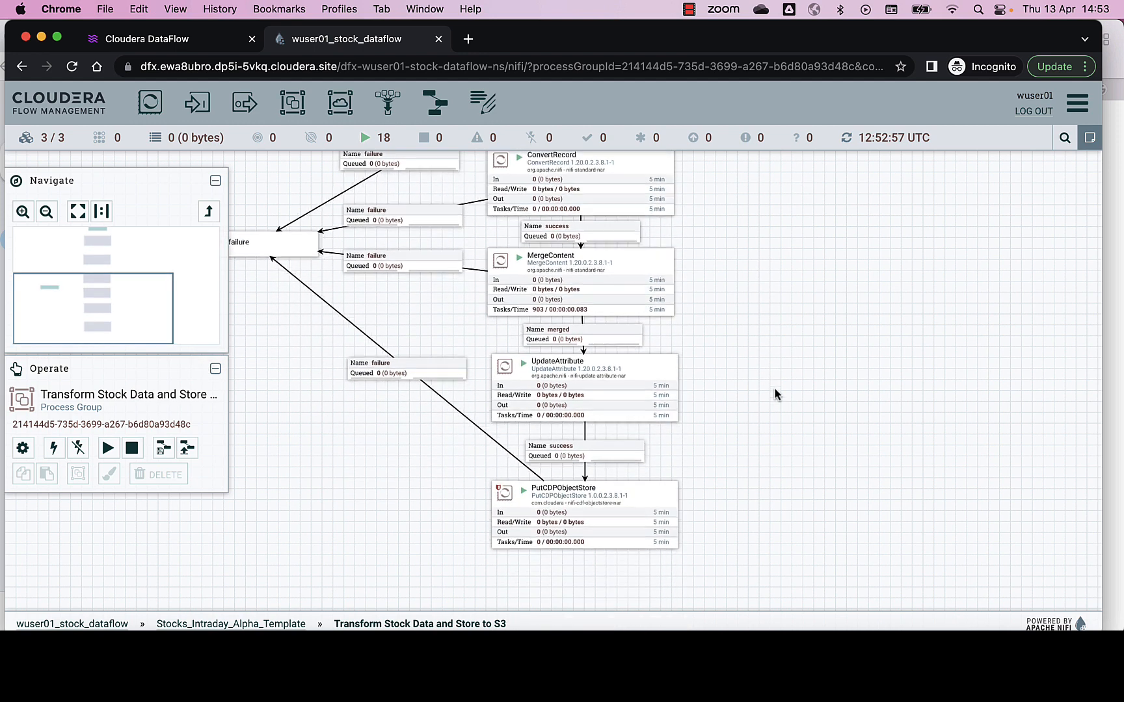
drag(778, 400, 816, 362)
double_click(590, 460)
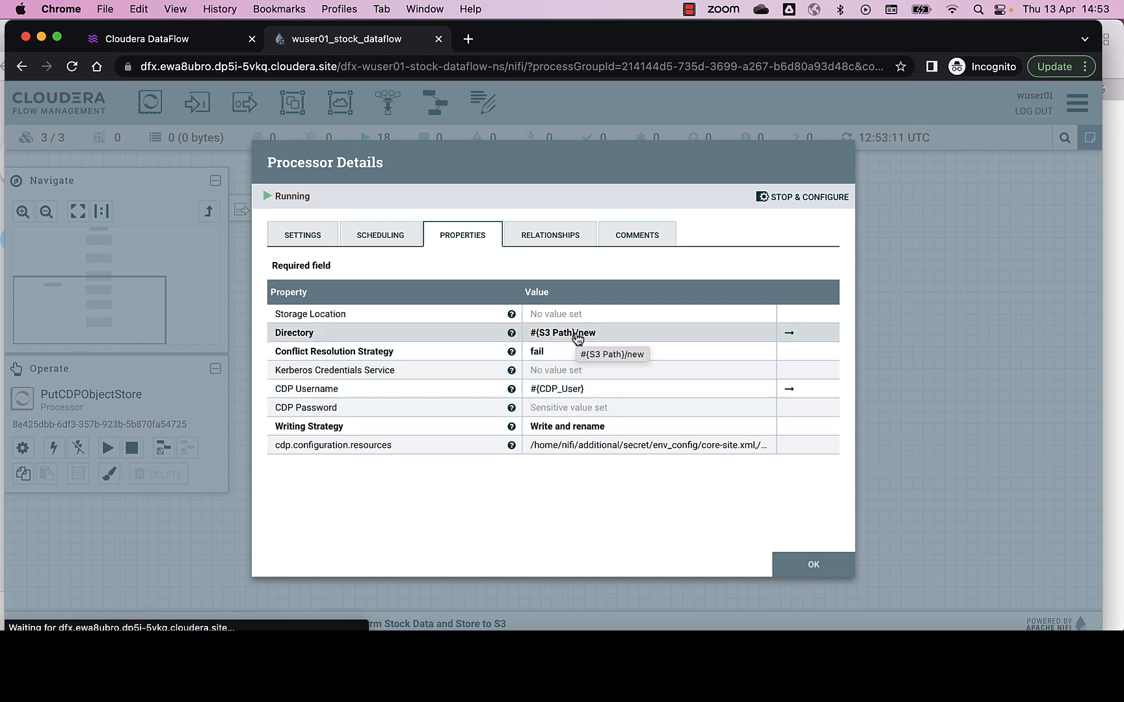
click(804, 565)
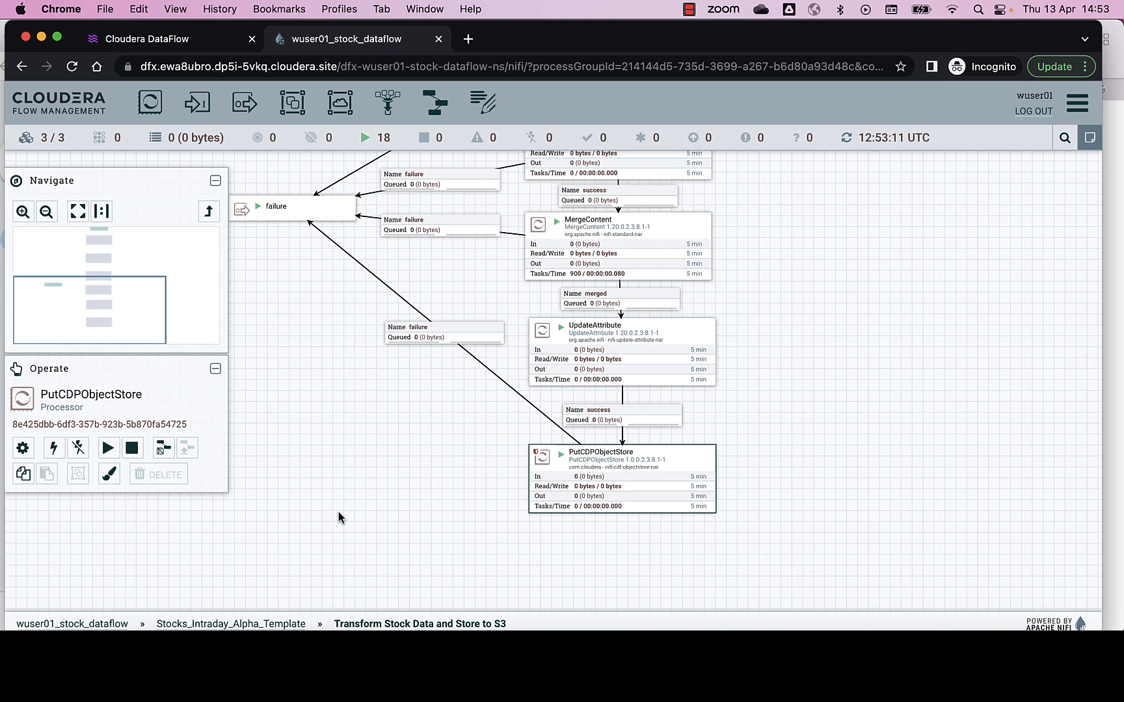
Step: Return to Stocks_Intraday_Alpha_Template, review its process groups again, and close the NiFi view
click(247, 625)
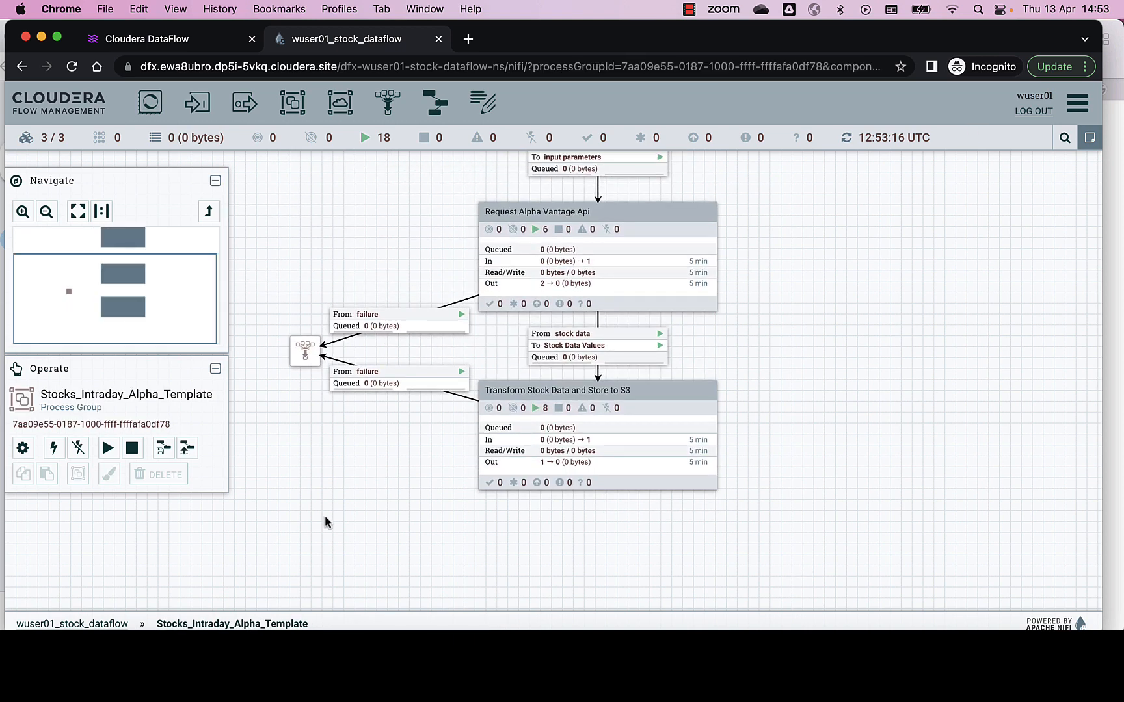
drag(326, 515, 437, 562)
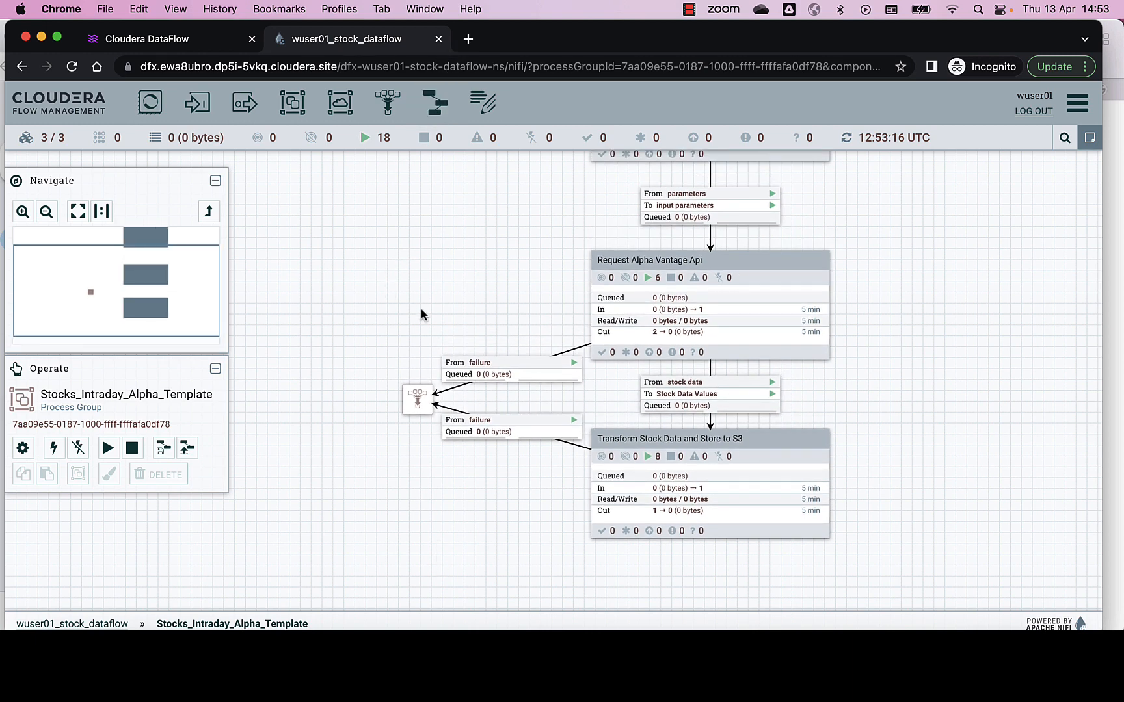
drag(420, 309, 384, 351)
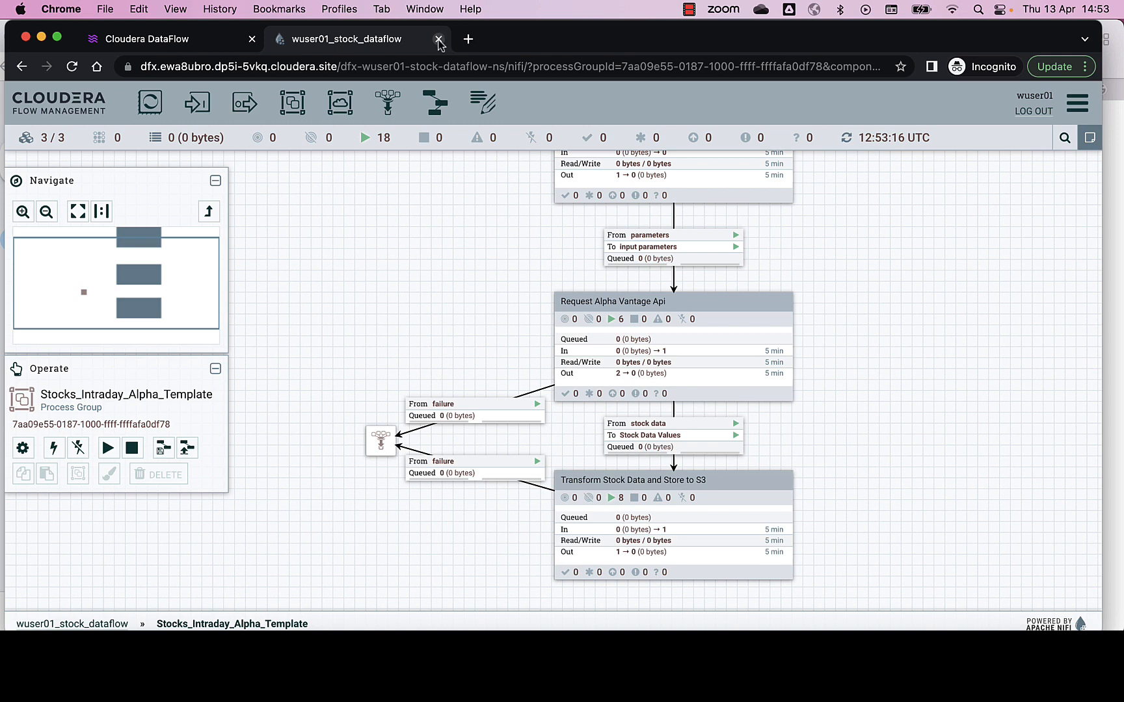
click(439, 40)
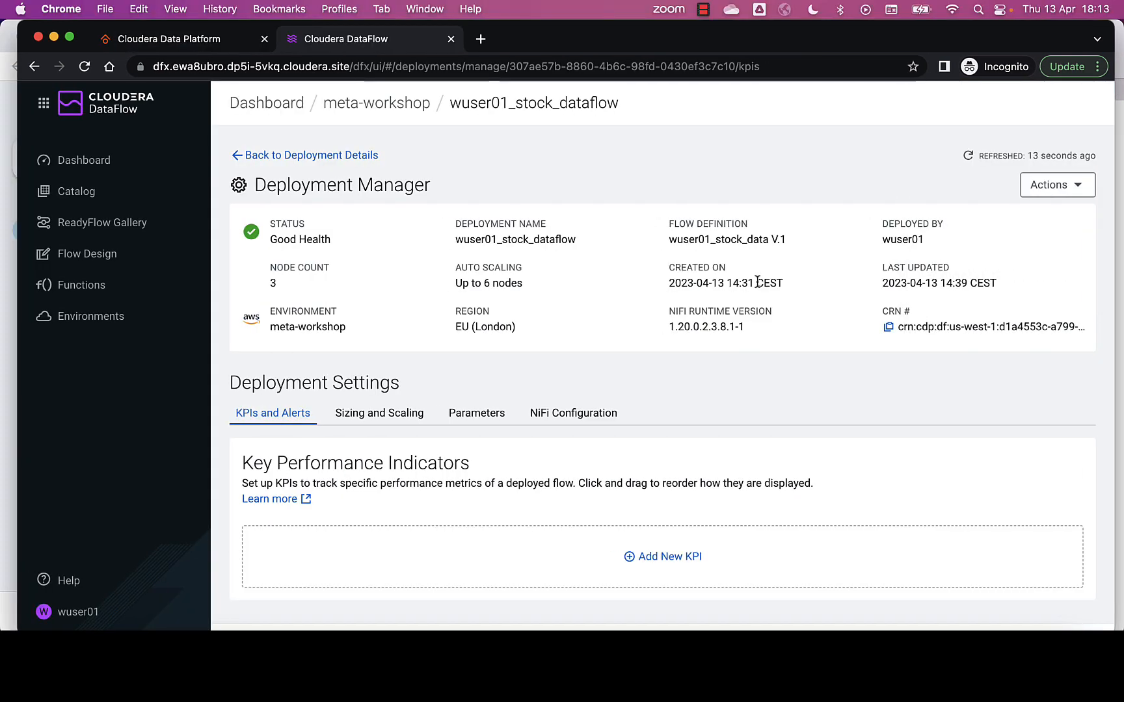
Step: Suspend the flow of the wuser01_stock_dataflow deployment from the Deployment Manager and confirm
click(1057, 187)
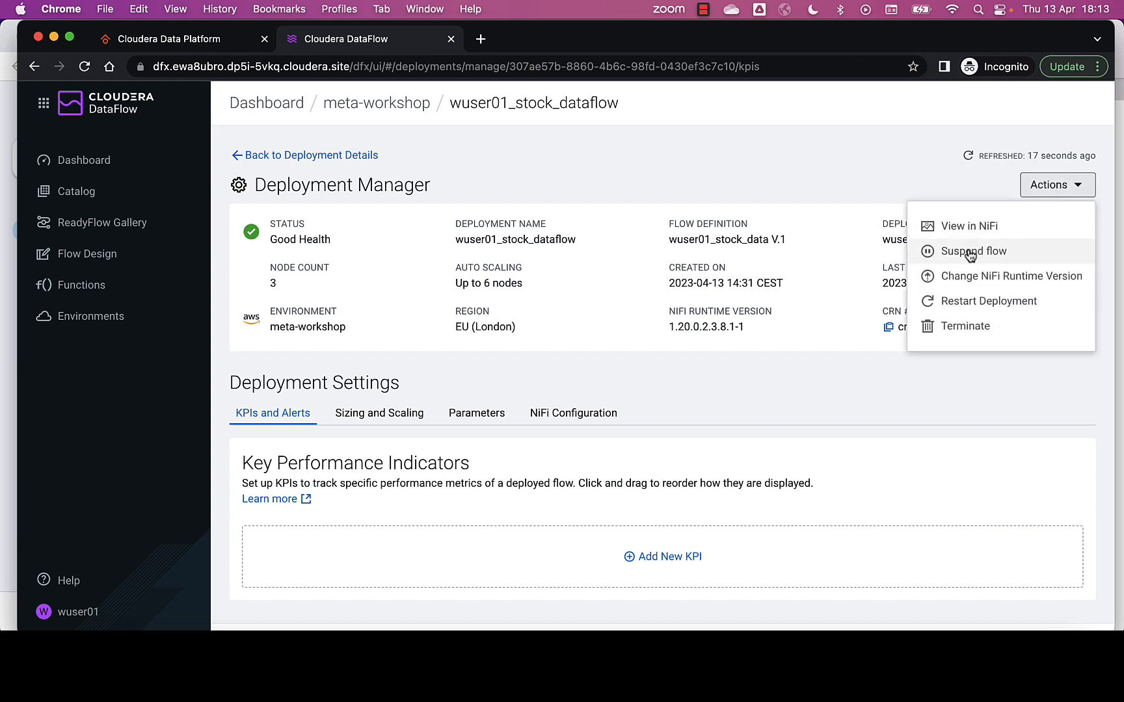
click(970, 253)
click(684, 404)
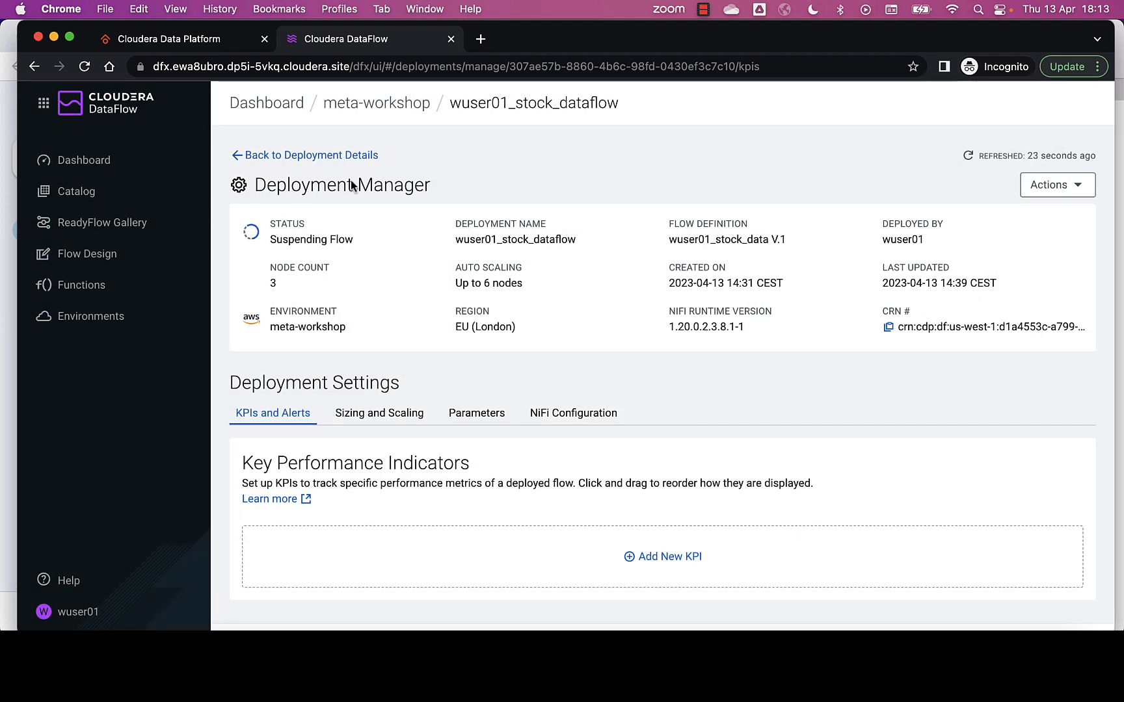
Step: Return to the deployment details on the dashboard, dismiss the suspension notifications, and close the details
click(352, 156)
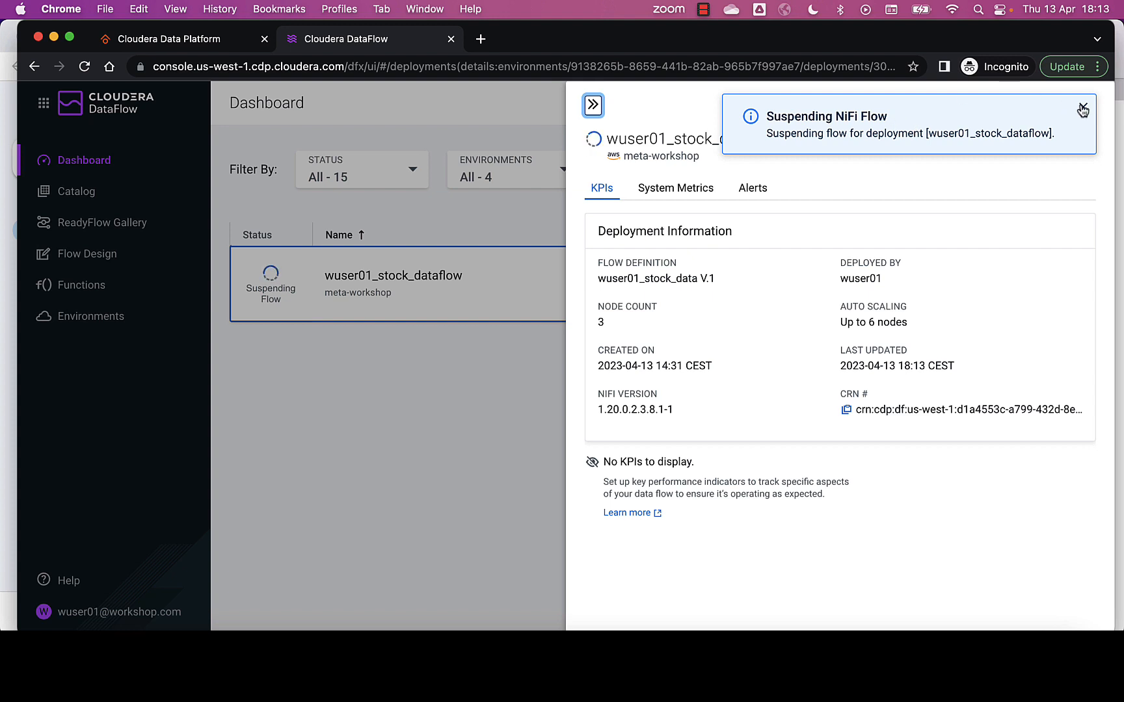
click(1082, 109)
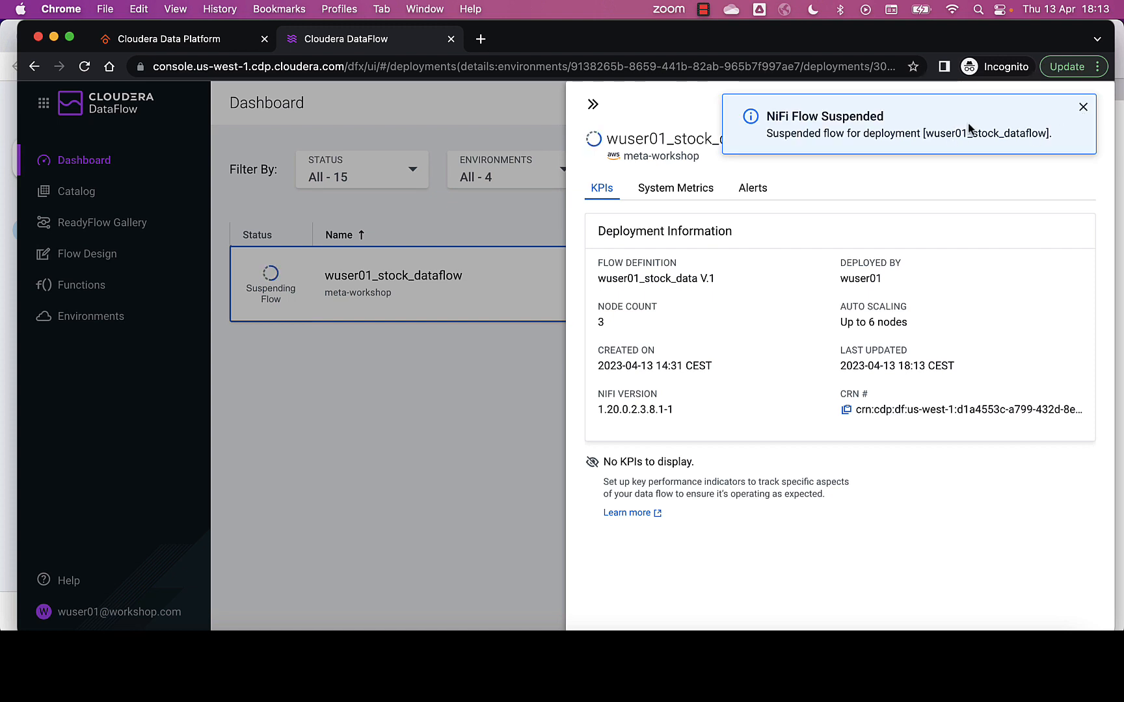
click(1083, 107)
click(593, 105)
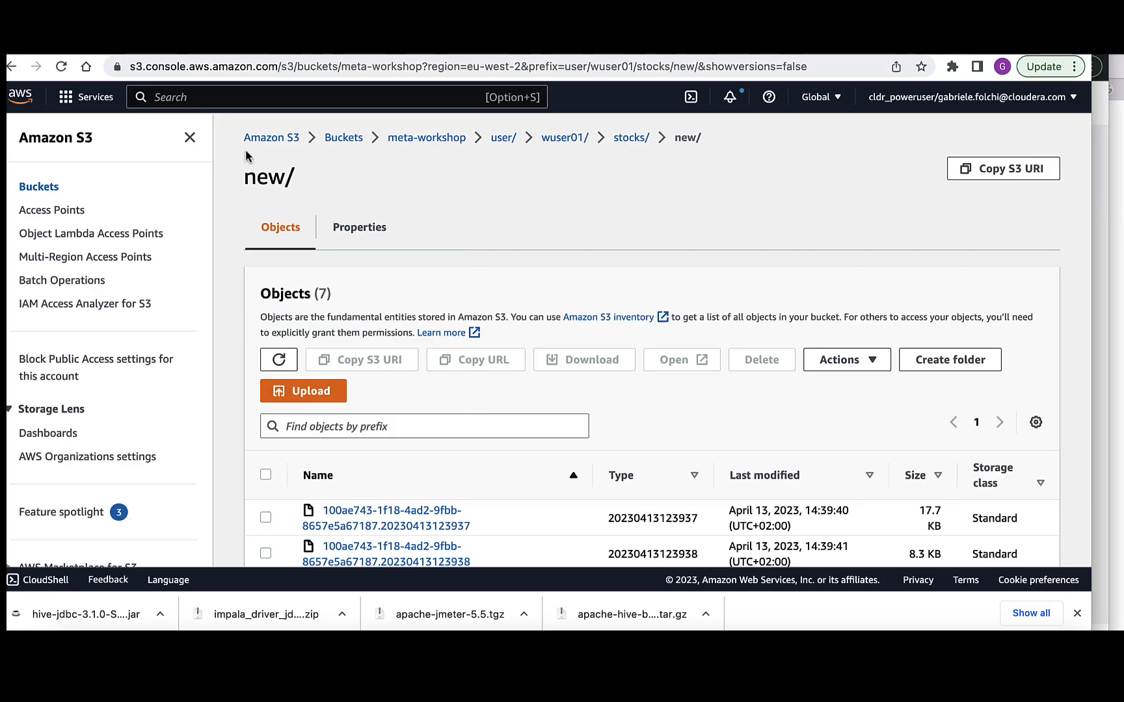
Step: In Amazon S3, check the path of the stocks/new/ folder and the last modified dates of its stored objects
drag(237, 144, 559, 153)
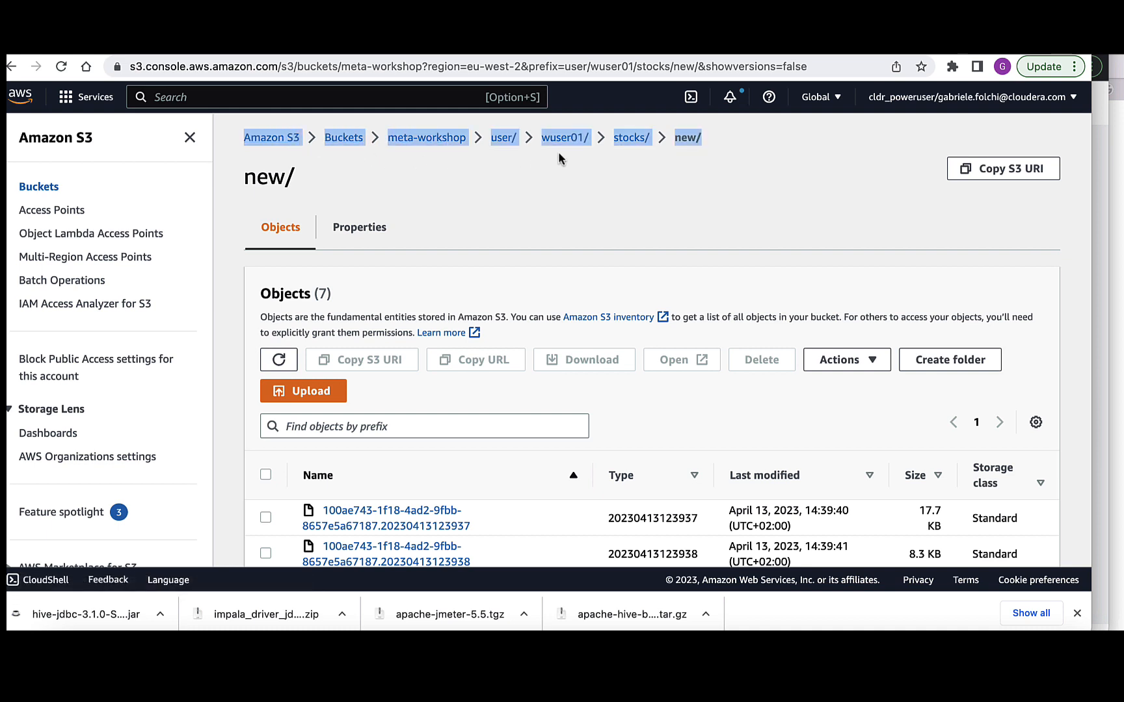
click(559, 154)
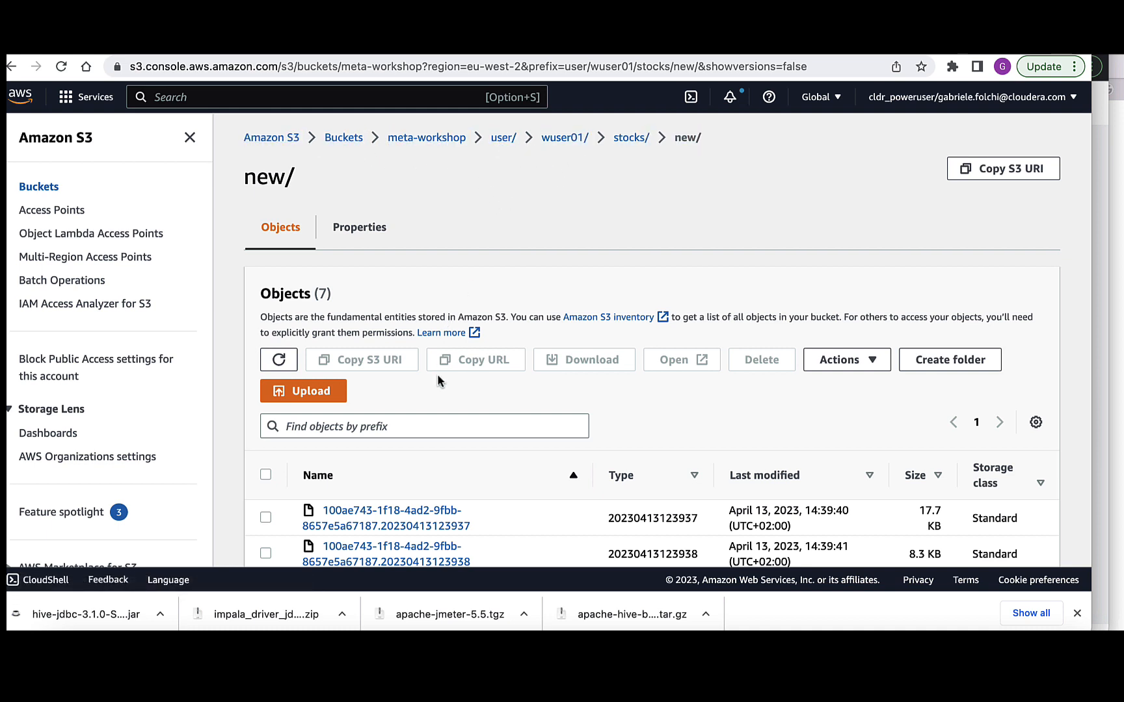
scroll(437, 380, down, 3)
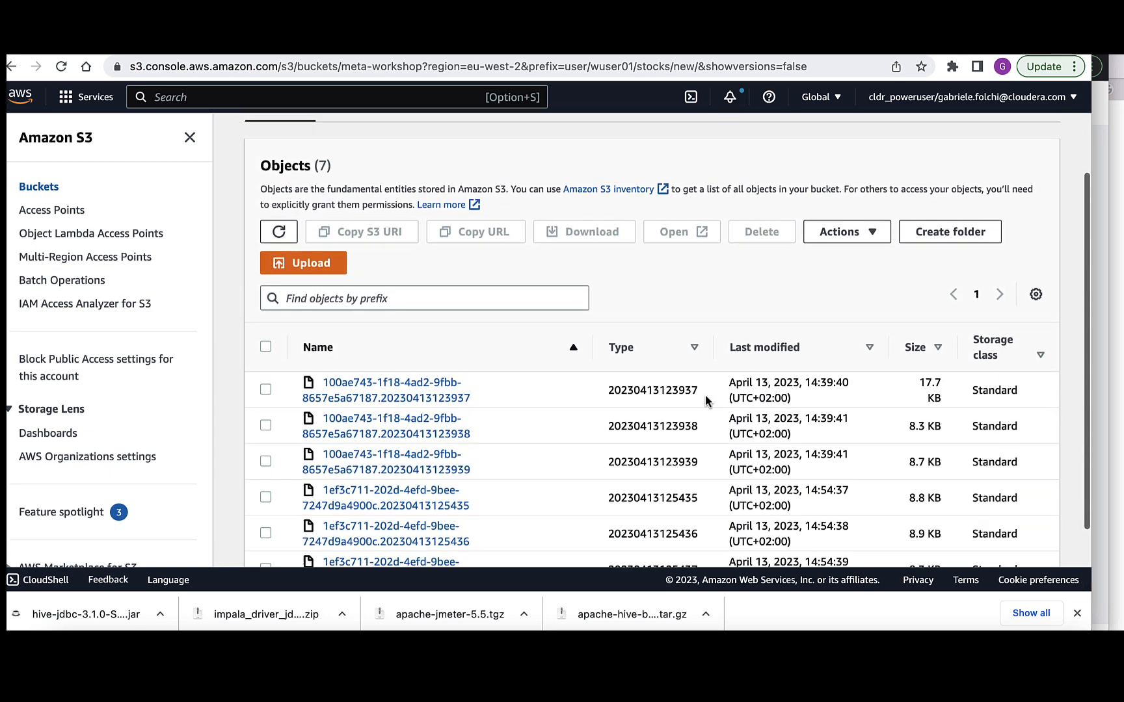
drag(728, 384, 788, 399)
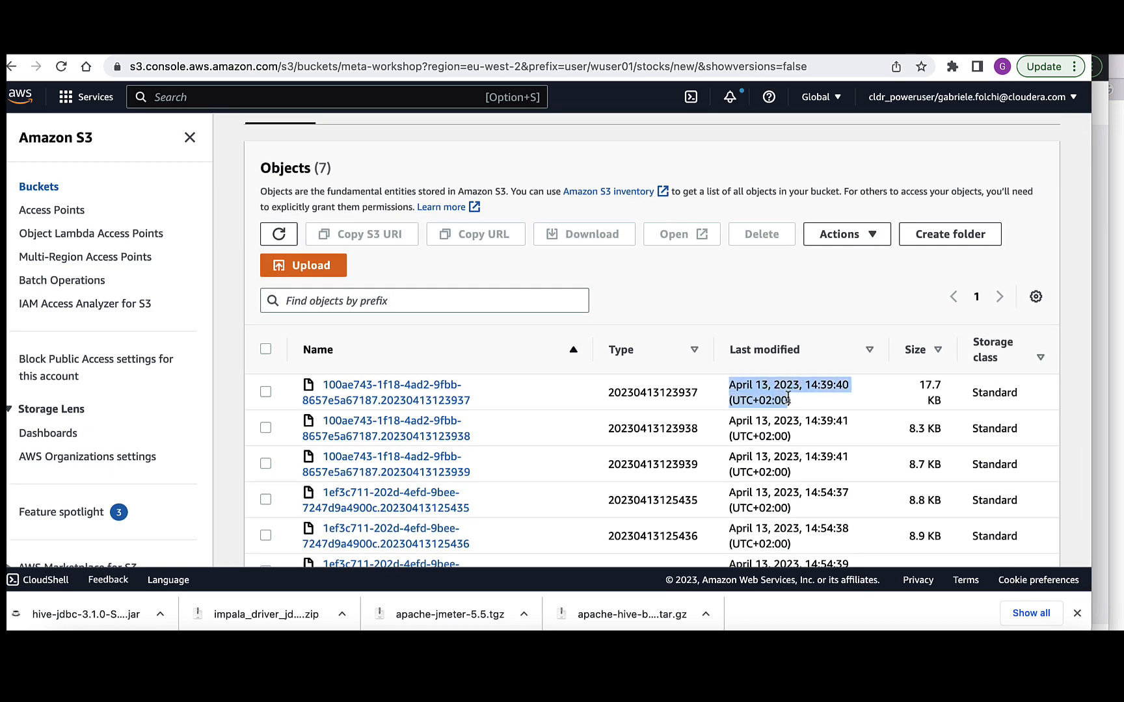
scroll(526, 424, down, 2)
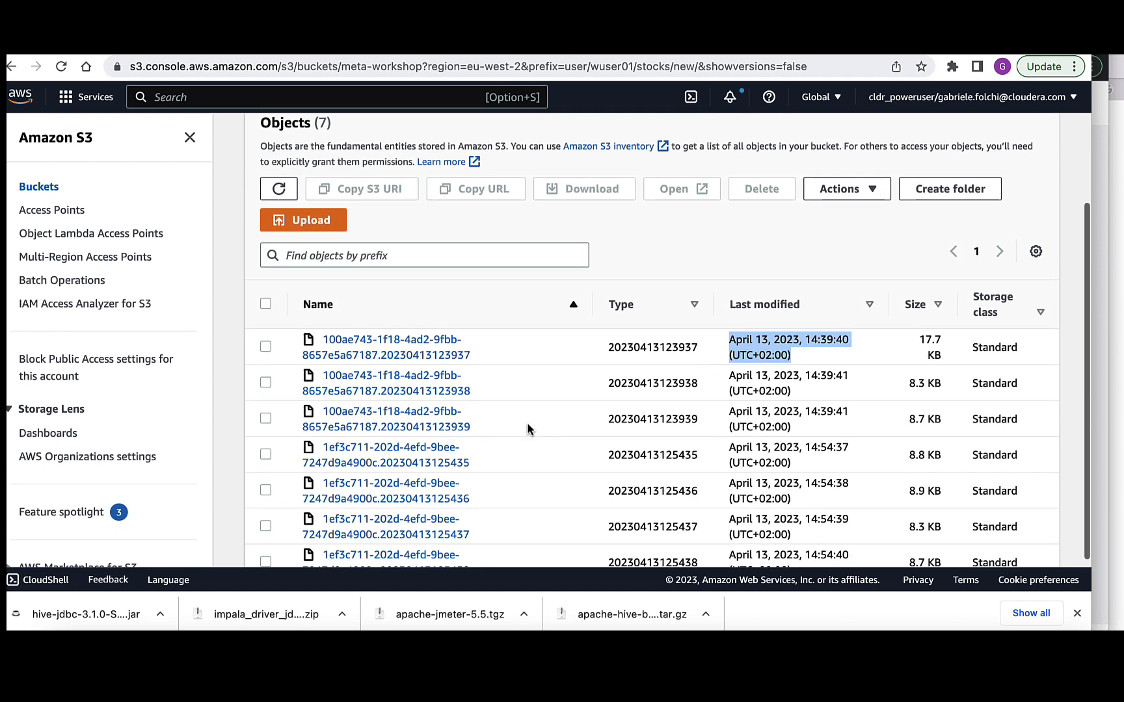
scroll(527, 423, up, 3)
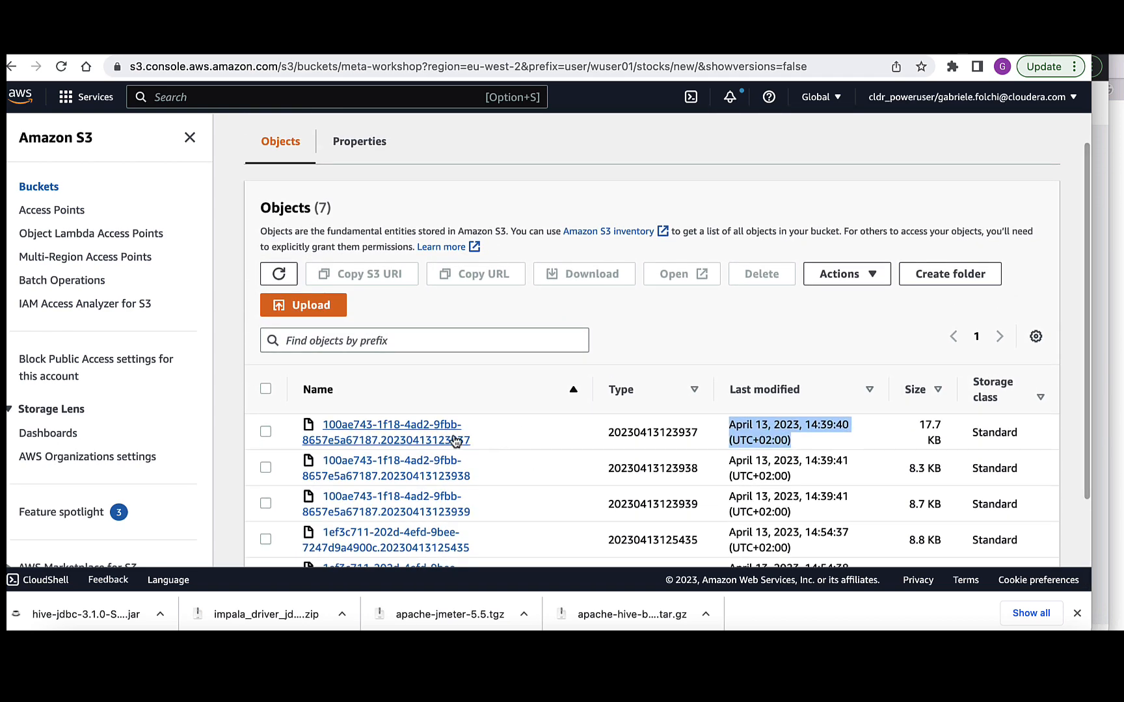
click(450, 442)
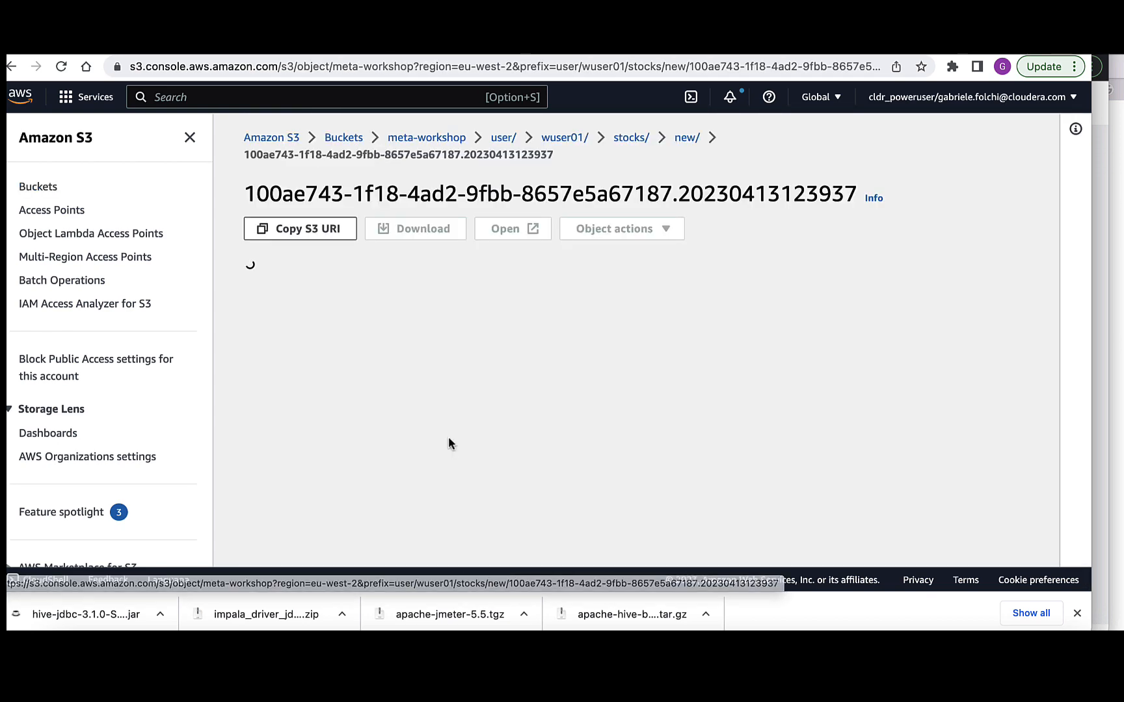
scroll(447, 436, down, 1)
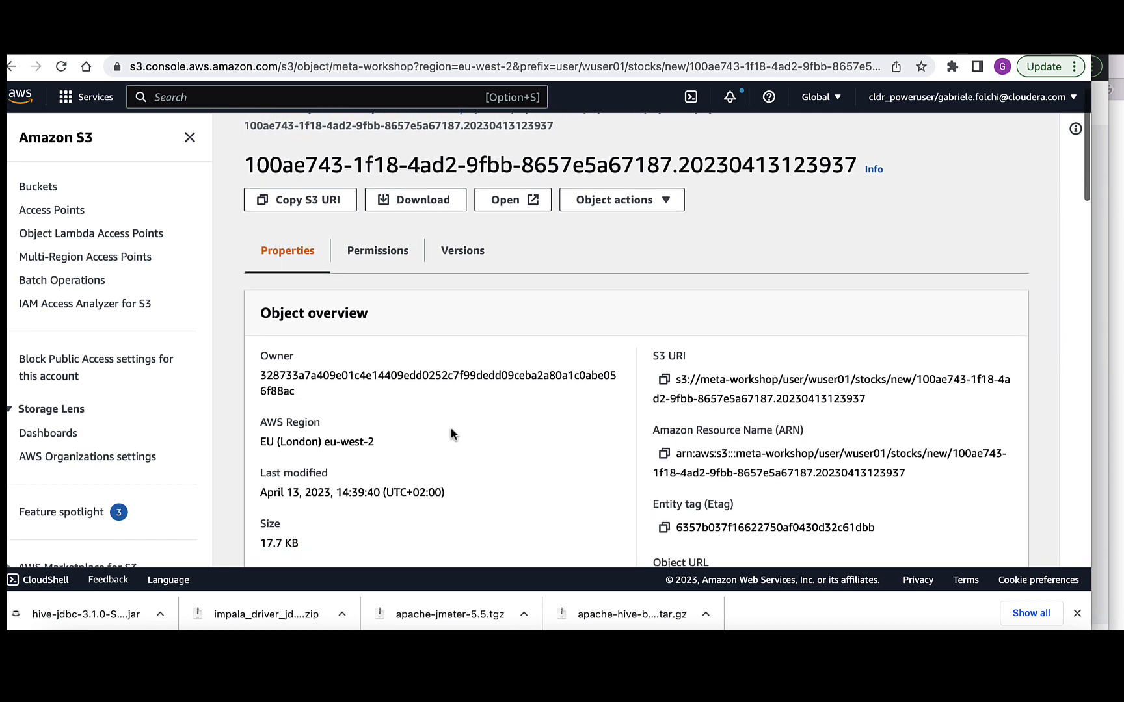
click(603, 213)
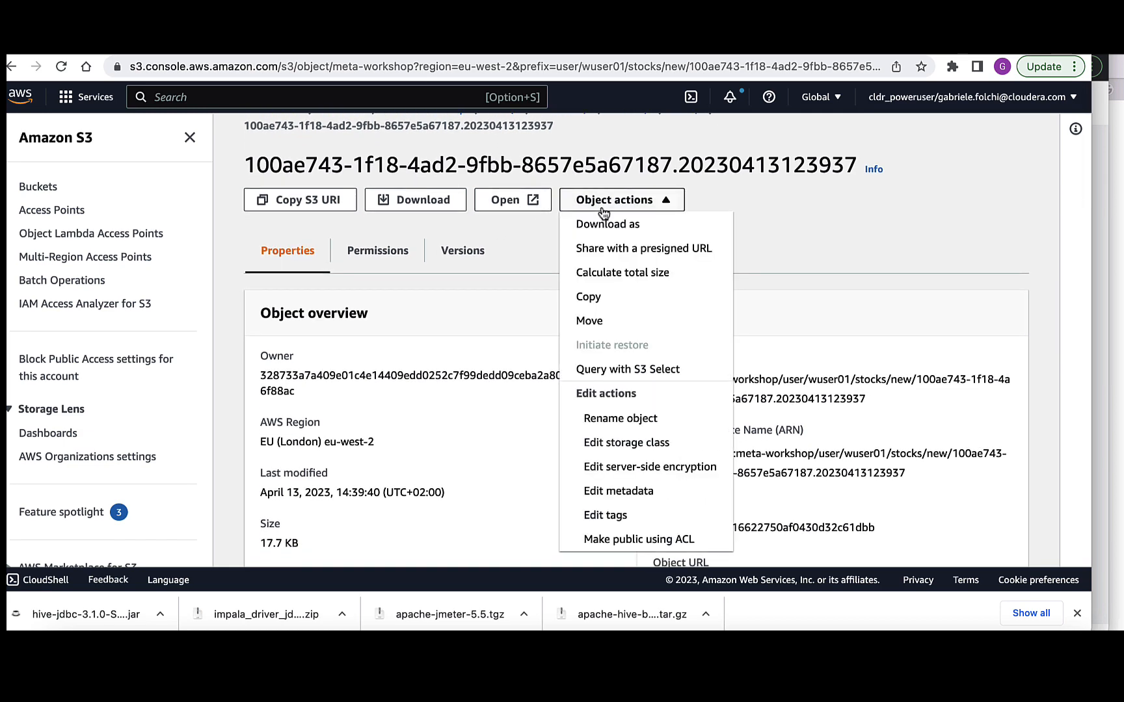
click(598, 224)
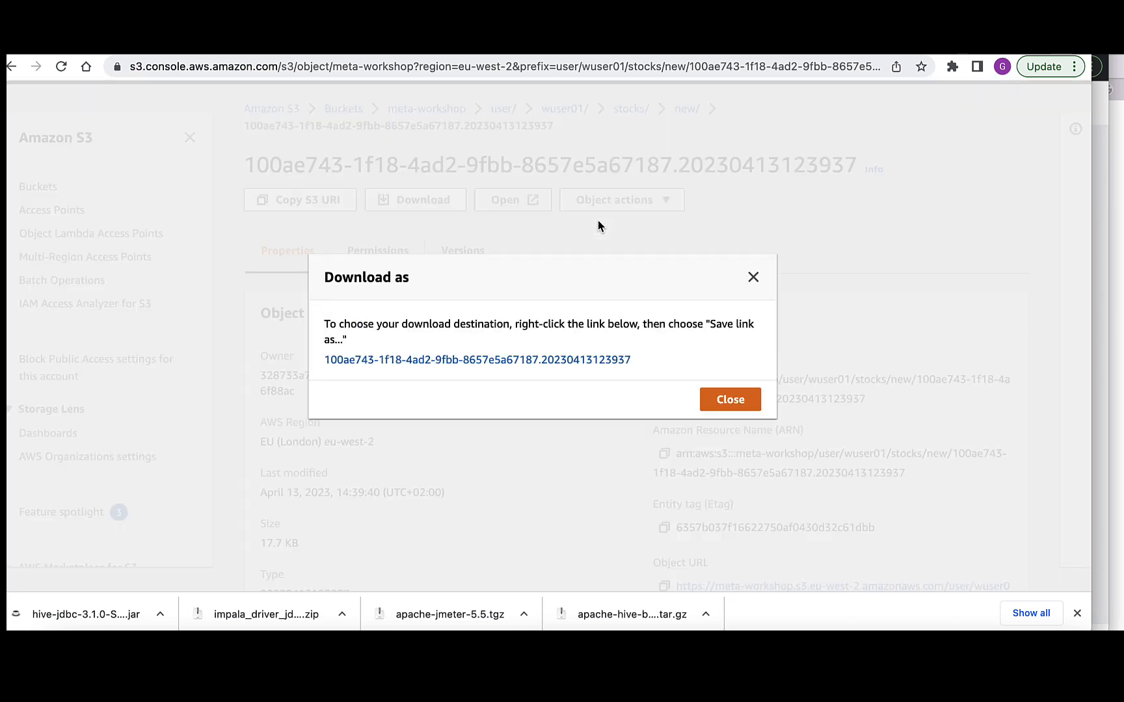
right_click(577, 362)
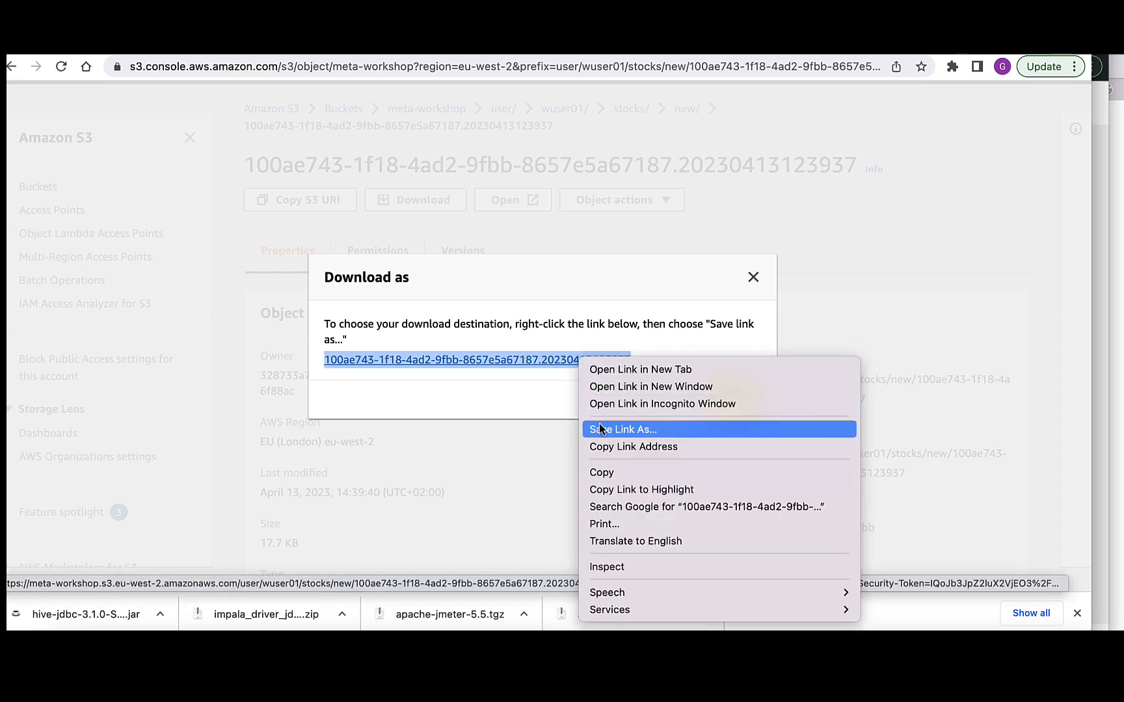
click(599, 428)
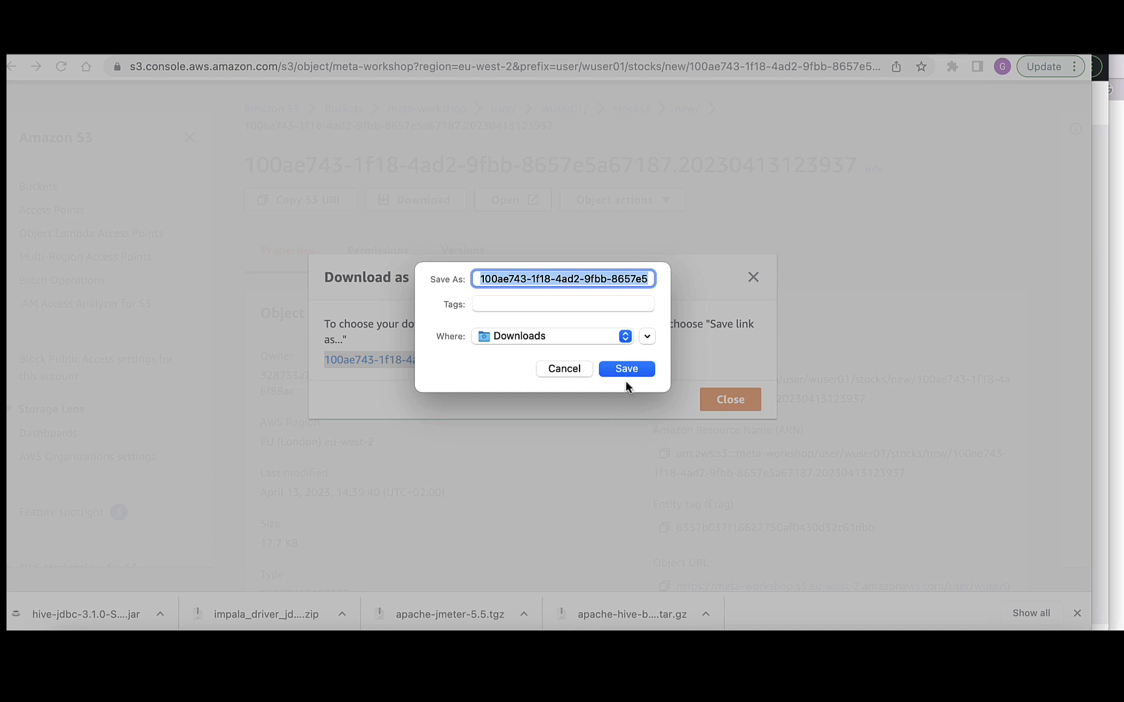
click(627, 373)
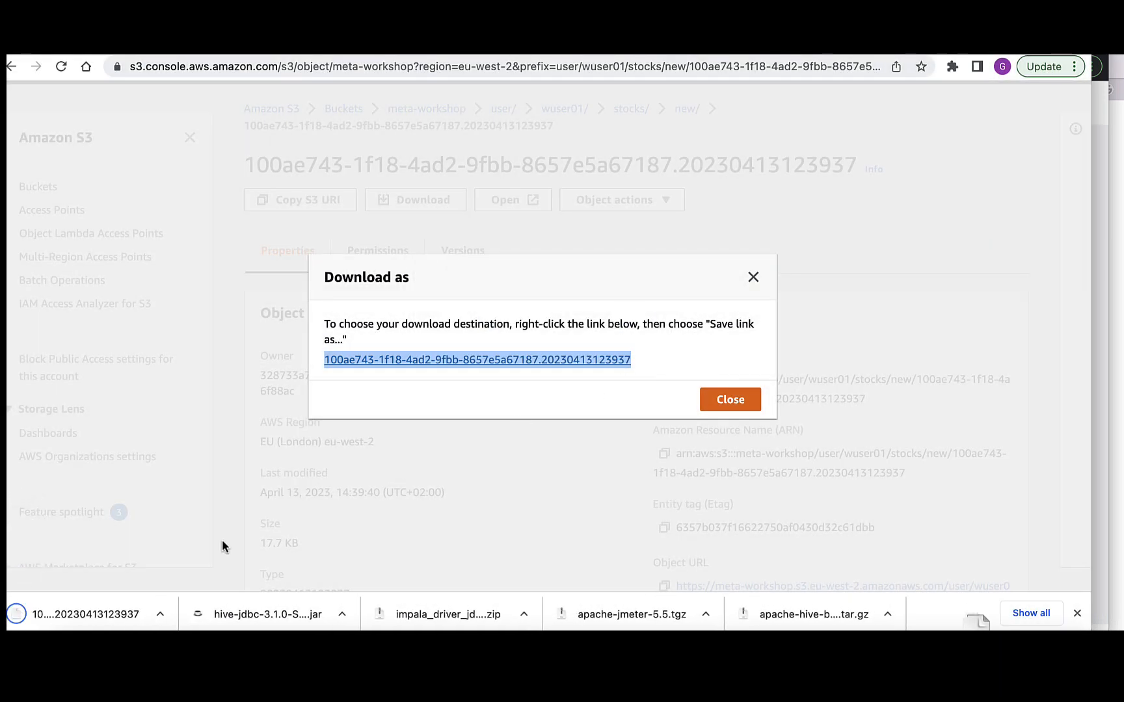
Step: Open the downloaded stock file in Sublime Text and look through its comma-separated IBM rows
right_click(76, 612)
click(98, 557)
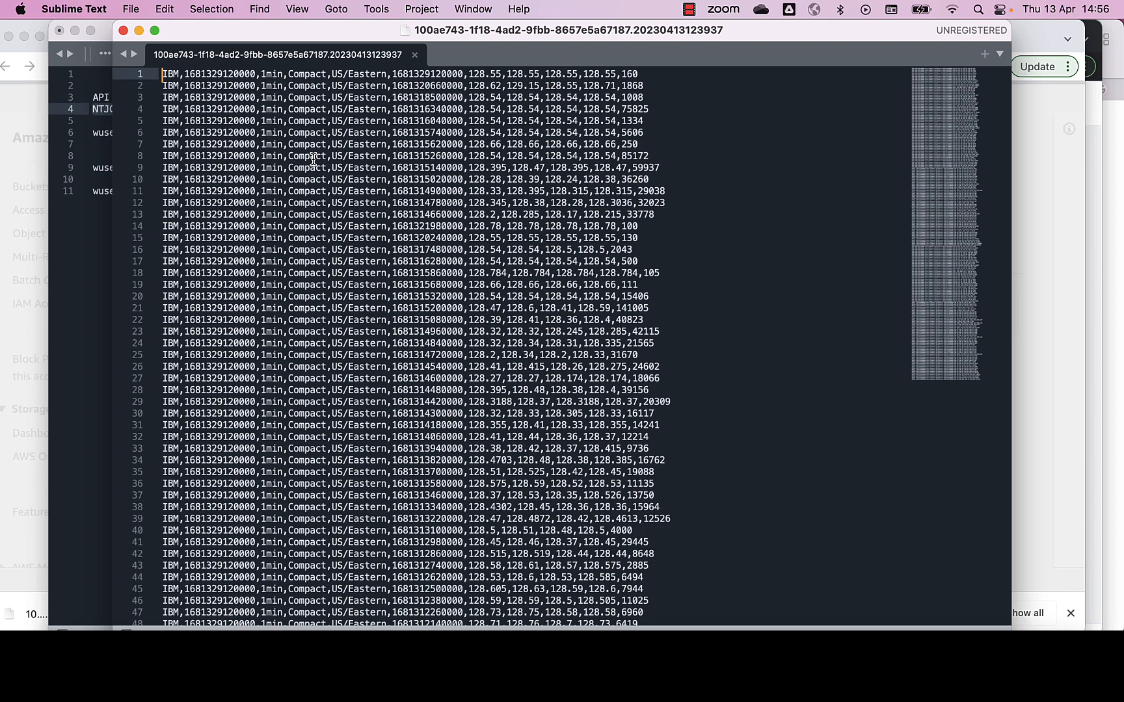
click(337, 144)
scroll(261, 147, down, 3)
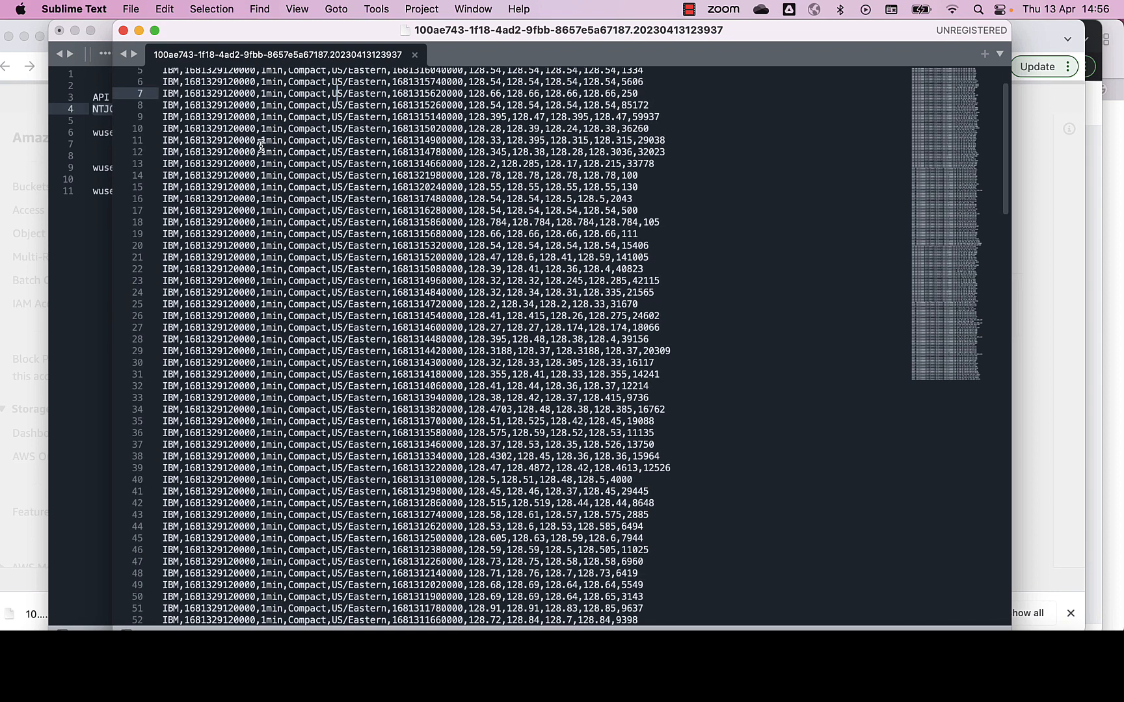
scroll(261, 147, up, 3)
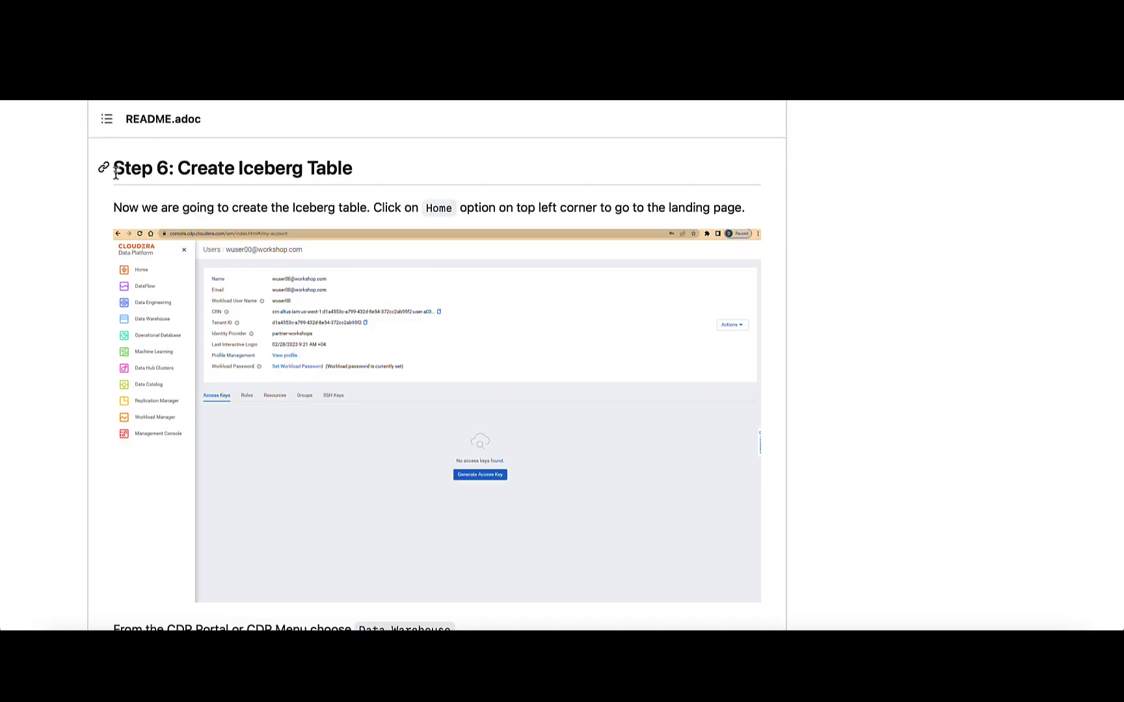
Step: In the workshop's README.adoc, read Step 6: Create Iceberg Table, covering how to reach Data Warehouse and launch HUE
drag(116, 172, 358, 179)
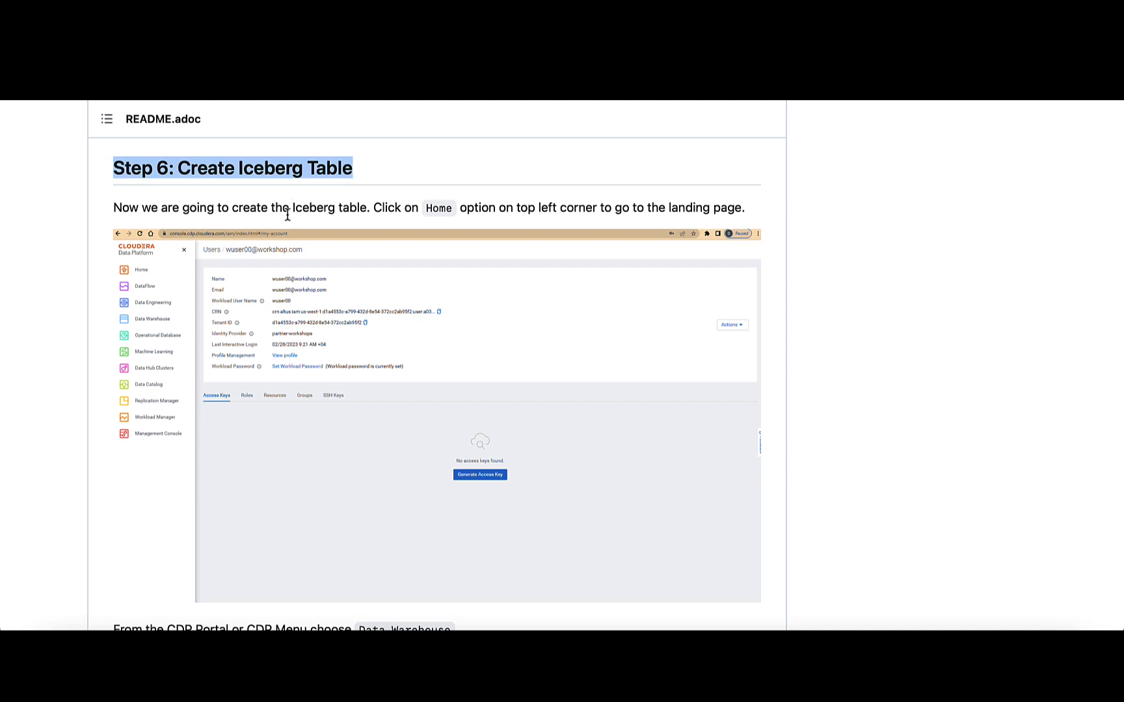
drag(424, 210, 447, 209)
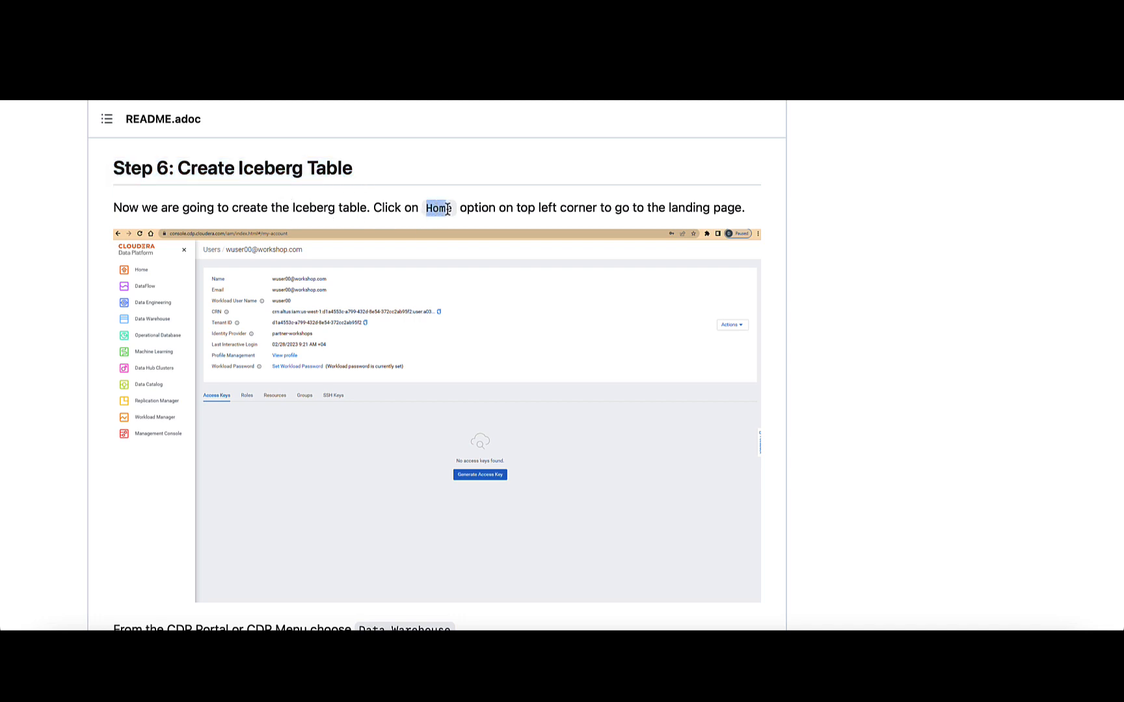
scroll(451, 210, down, 1)
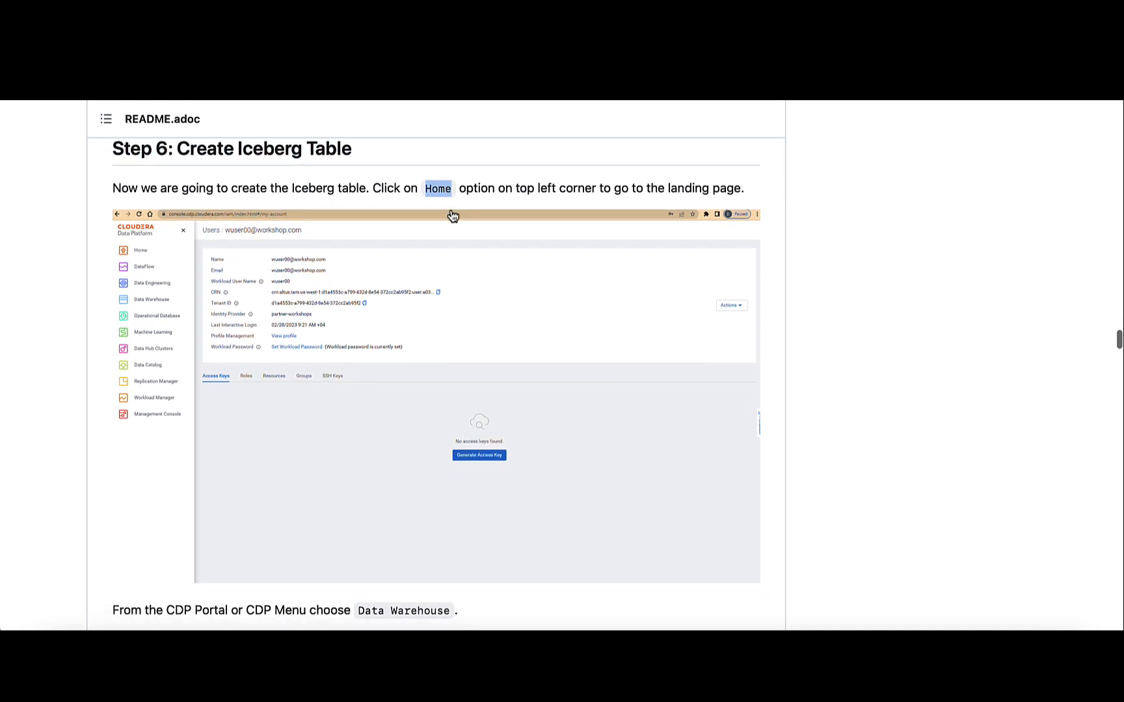
scroll(454, 216, down, 6)
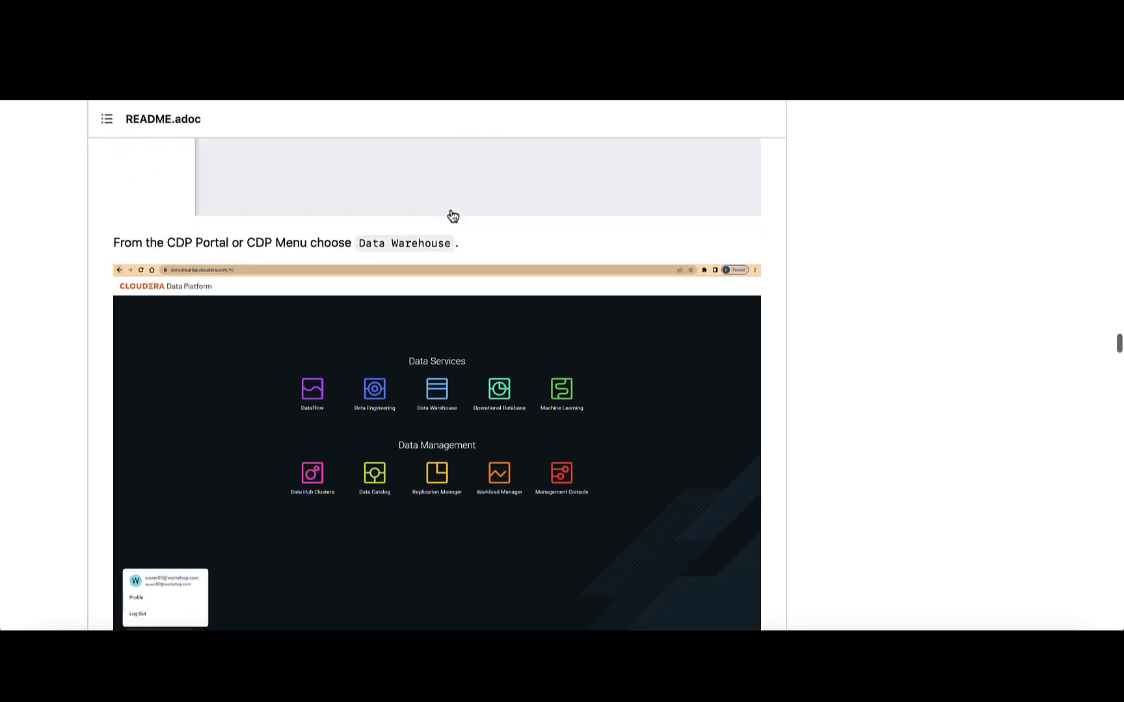
scroll(453, 216, down, 7)
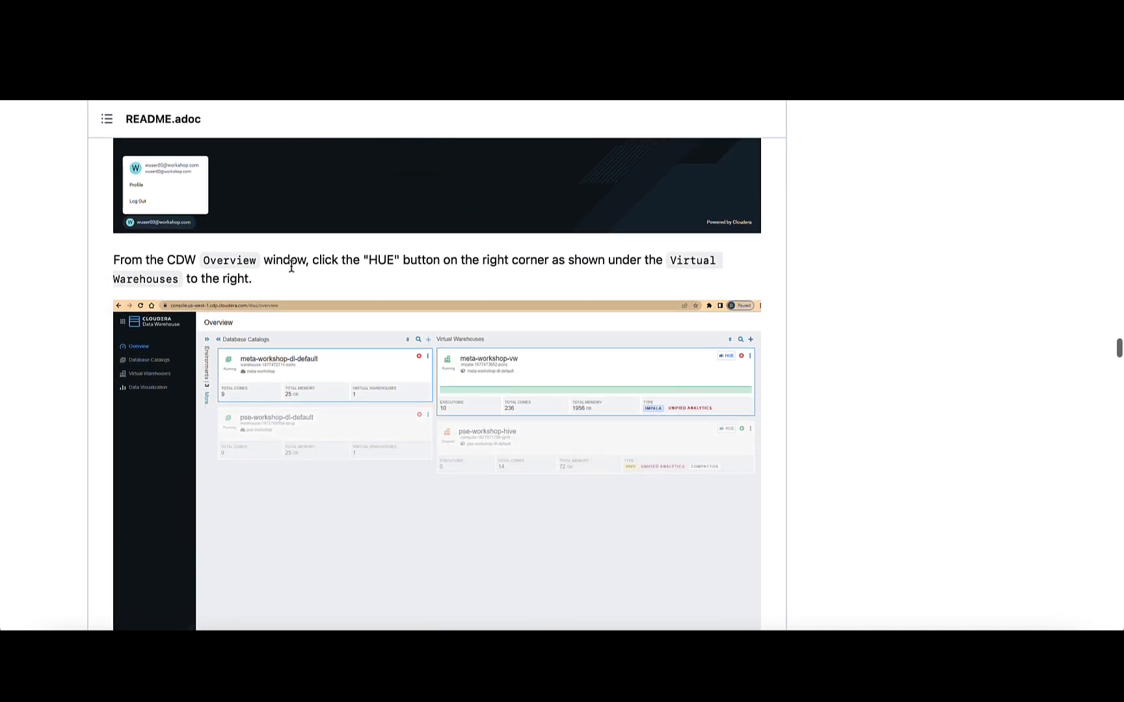
drag(211, 259, 403, 277)
click(403, 278)
scroll(404, 278, down, 3)
scroll(403, 278, down, 4)
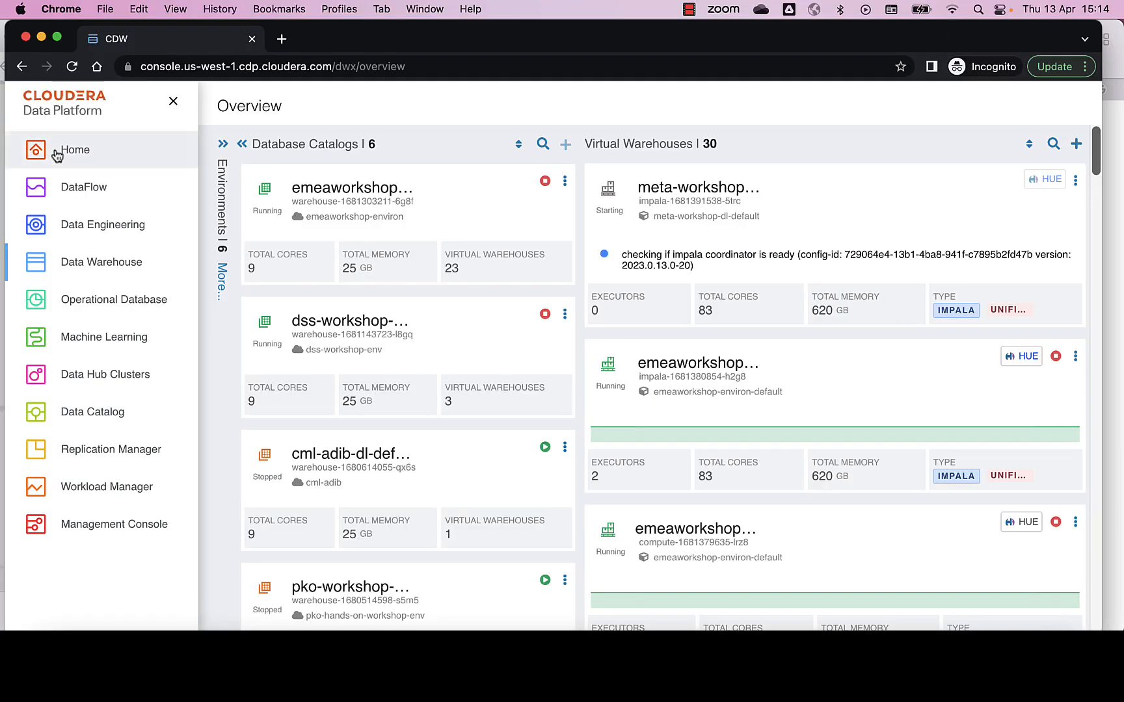
Step: Go to Cloudera Data Warehouse, launch Hue for the meta-workshop virtual warehouse, and go up from the default database to the database list
click(73, 261)
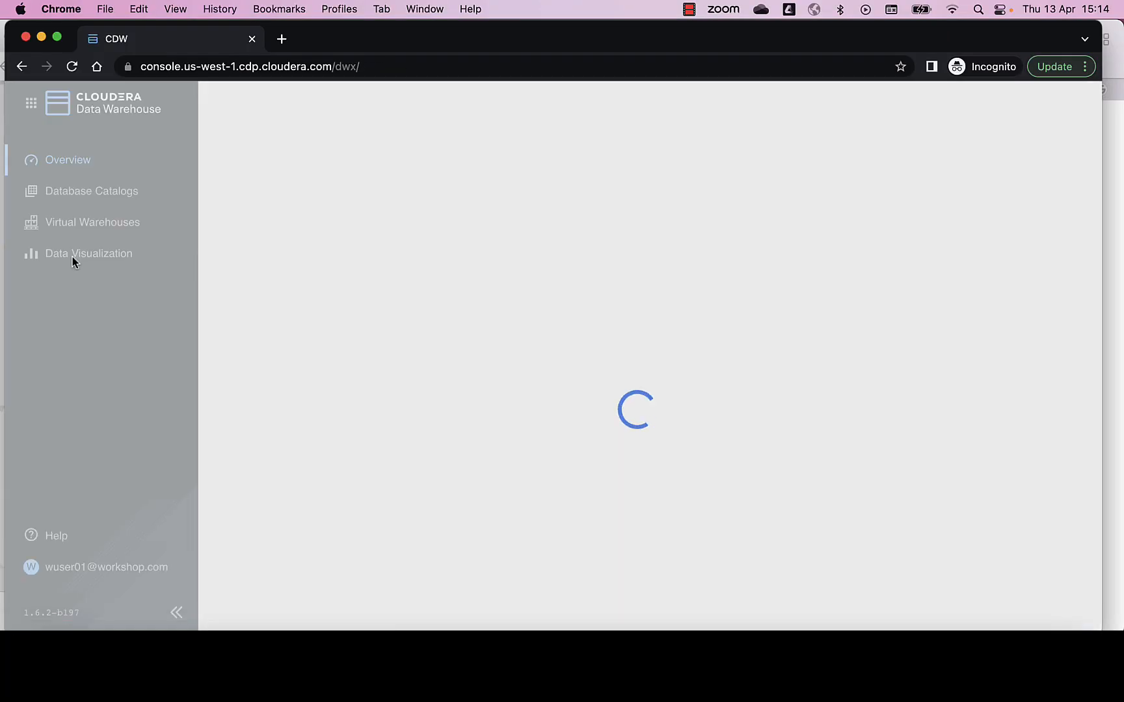
scroll(316, 298, down, 6)
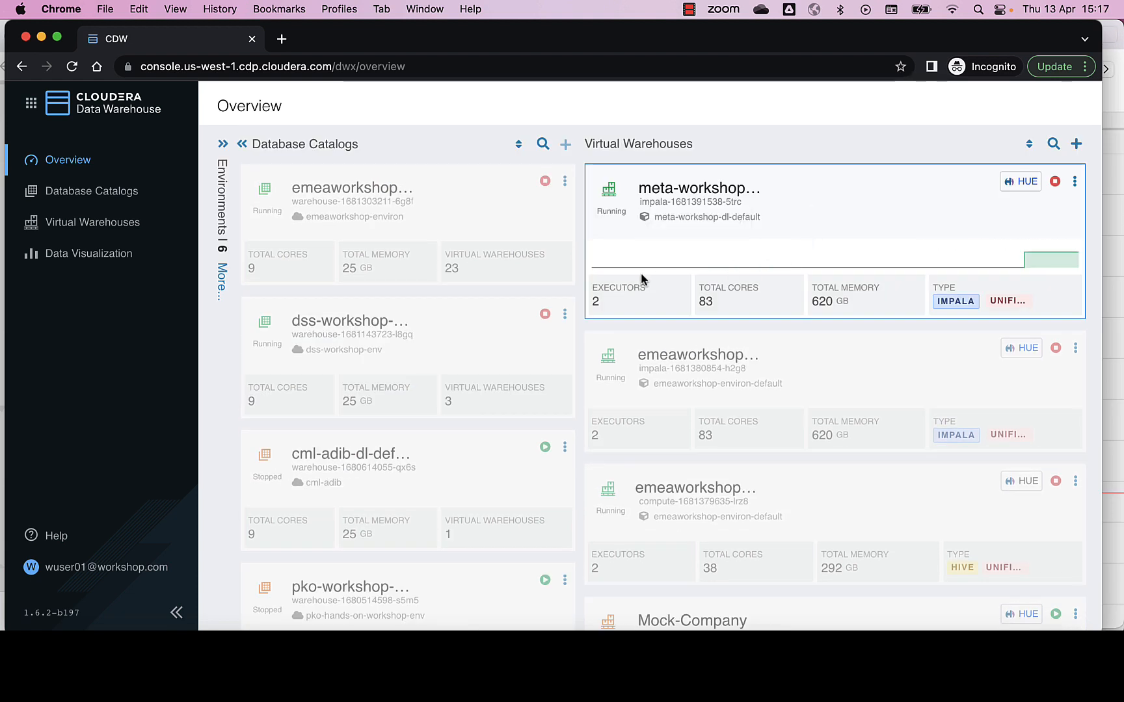
click(1025, 184)
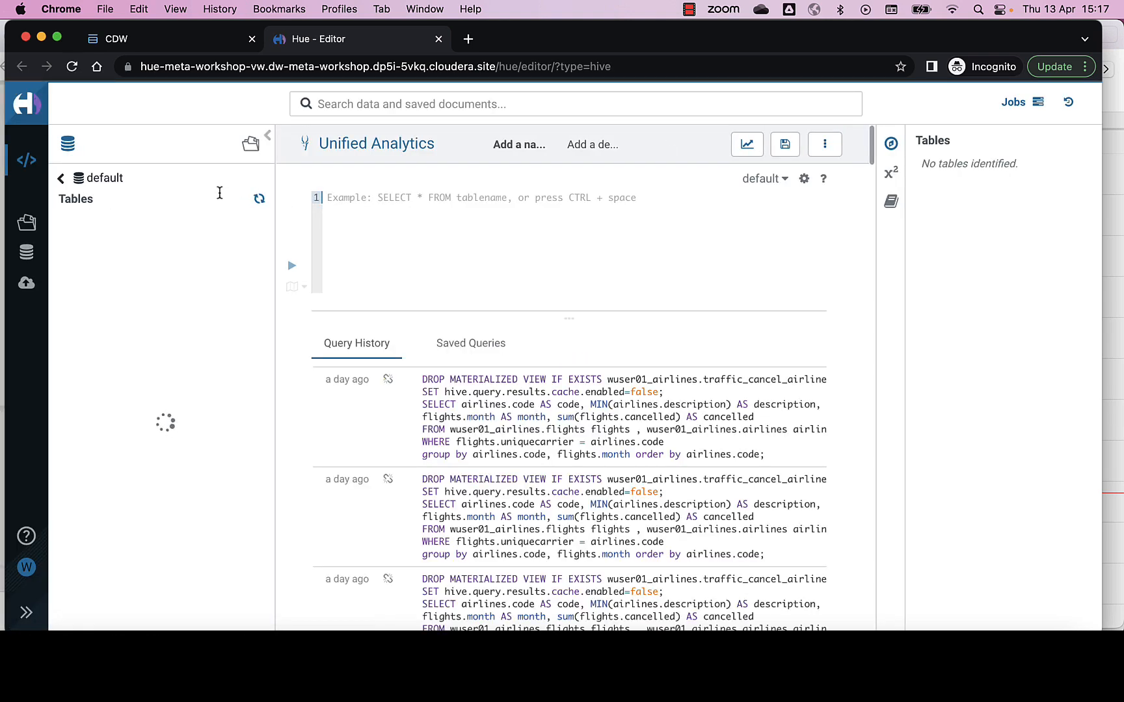
click(62, 180)
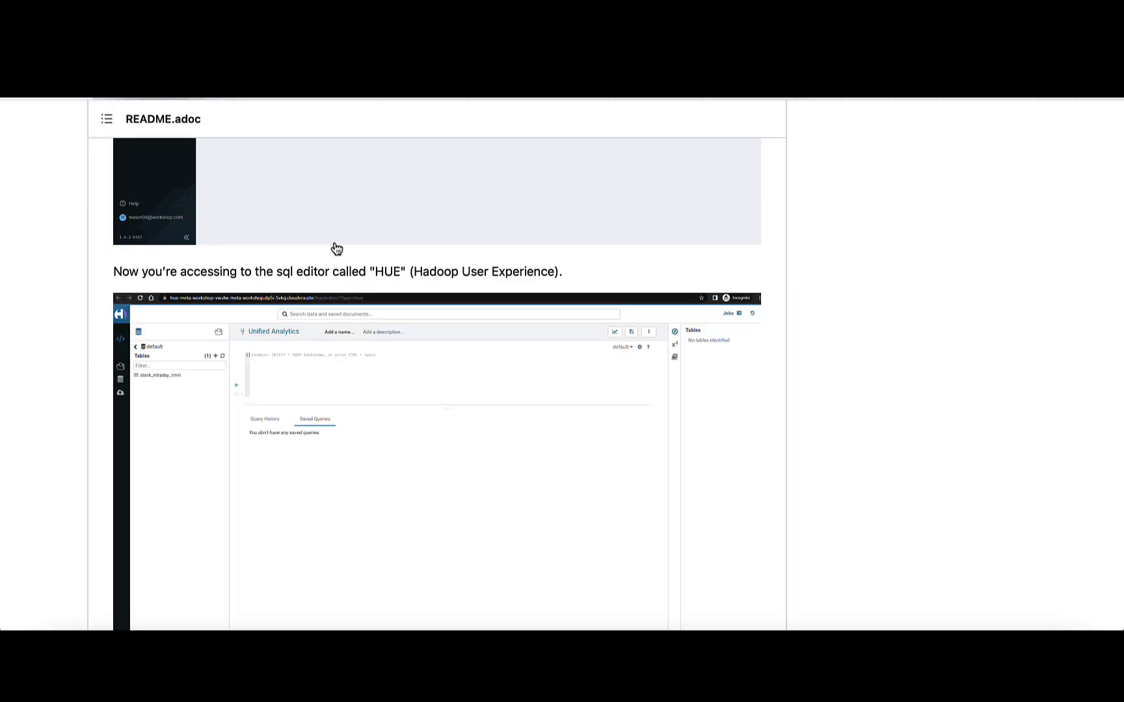
Step: In README.adoc, read the Impala engine instructions and copy the CREATE DATABASE <user>_stocks; command
scroll(249, 359, down, 10)
scroll(249, 359, down, 10)
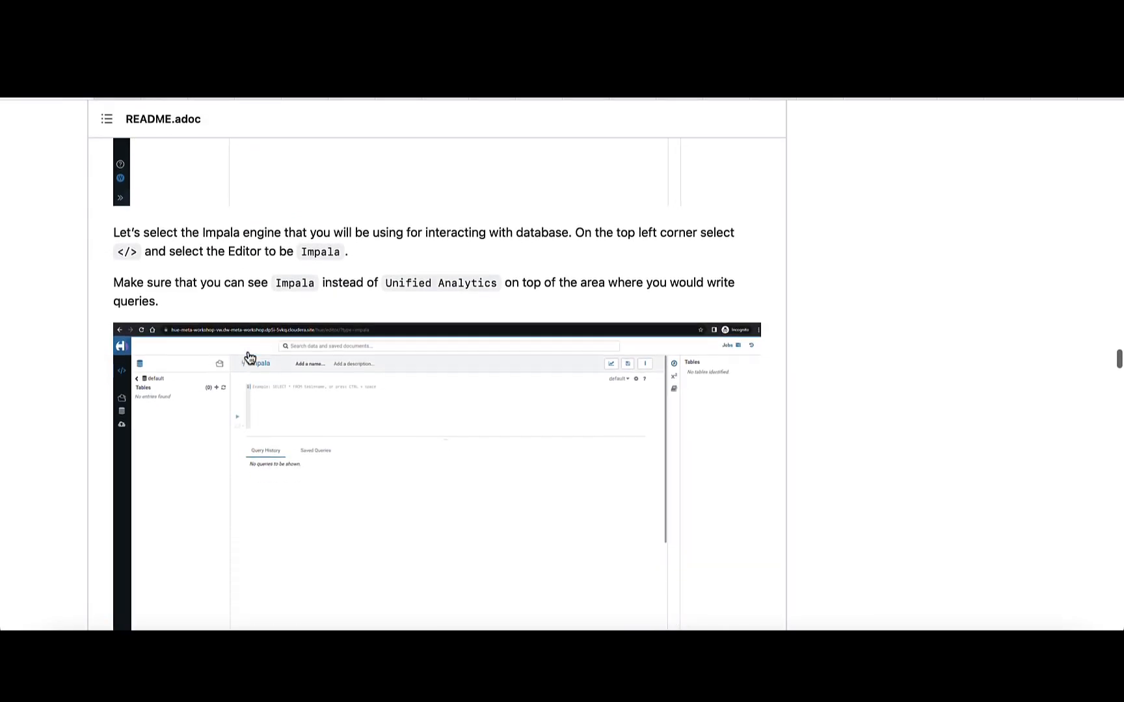
scroll(249, 359, down, 1)
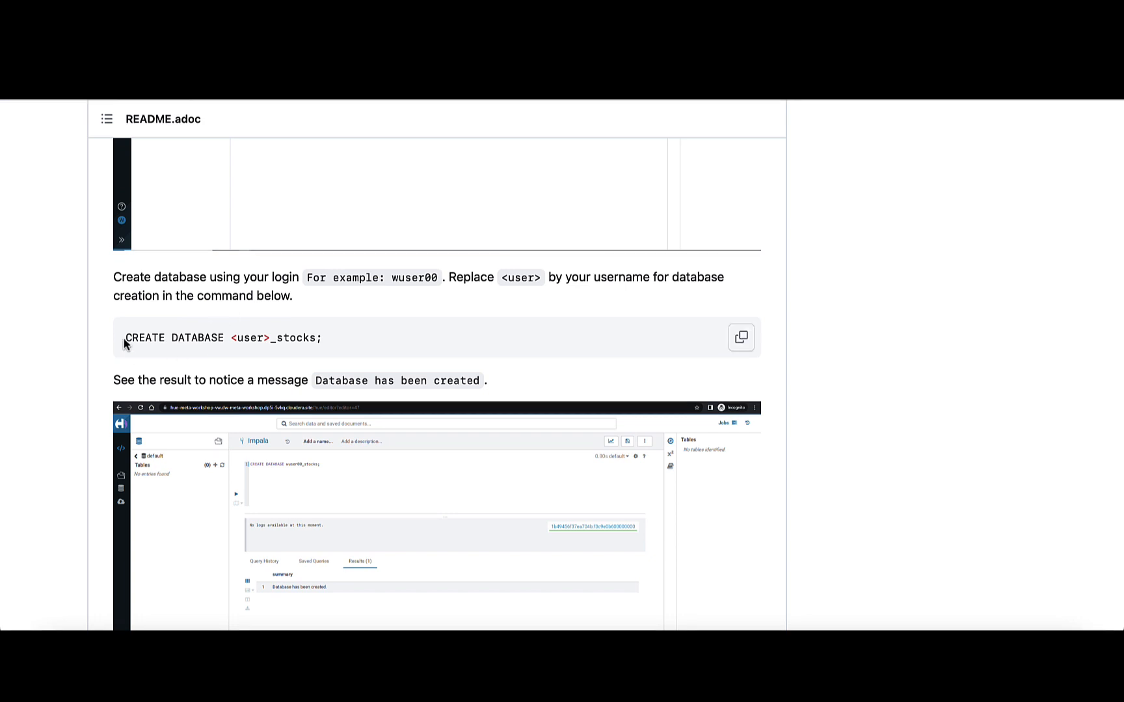
drag(126, 338, 336, 335)
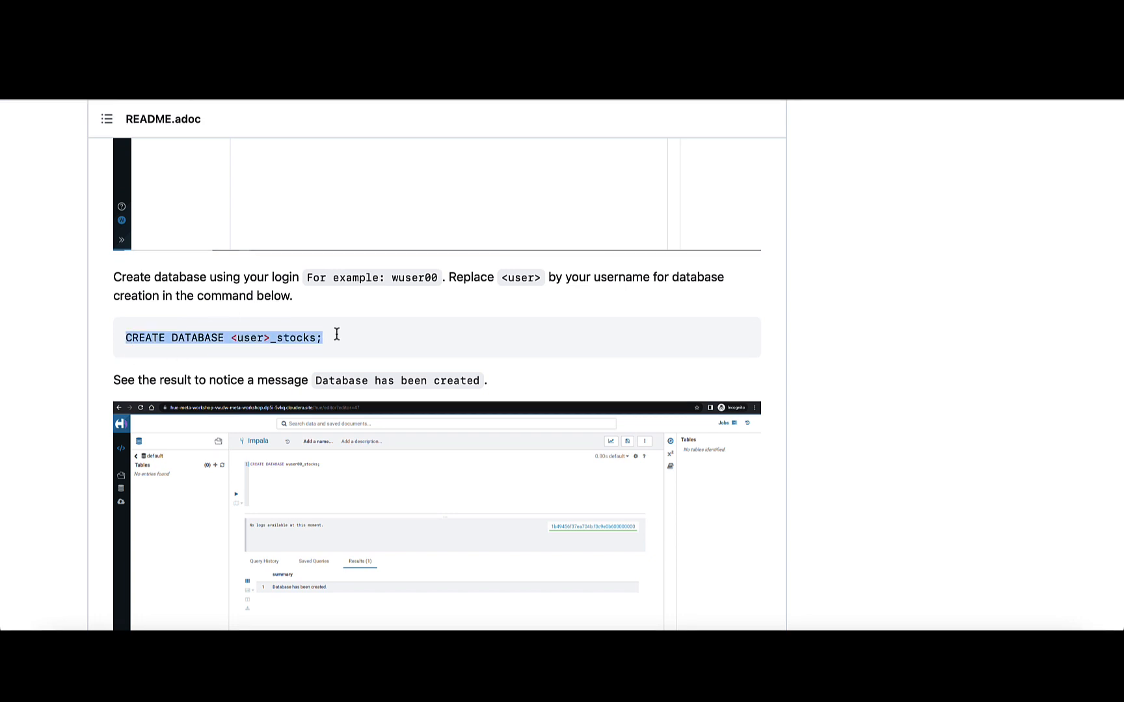
click(735, 331)
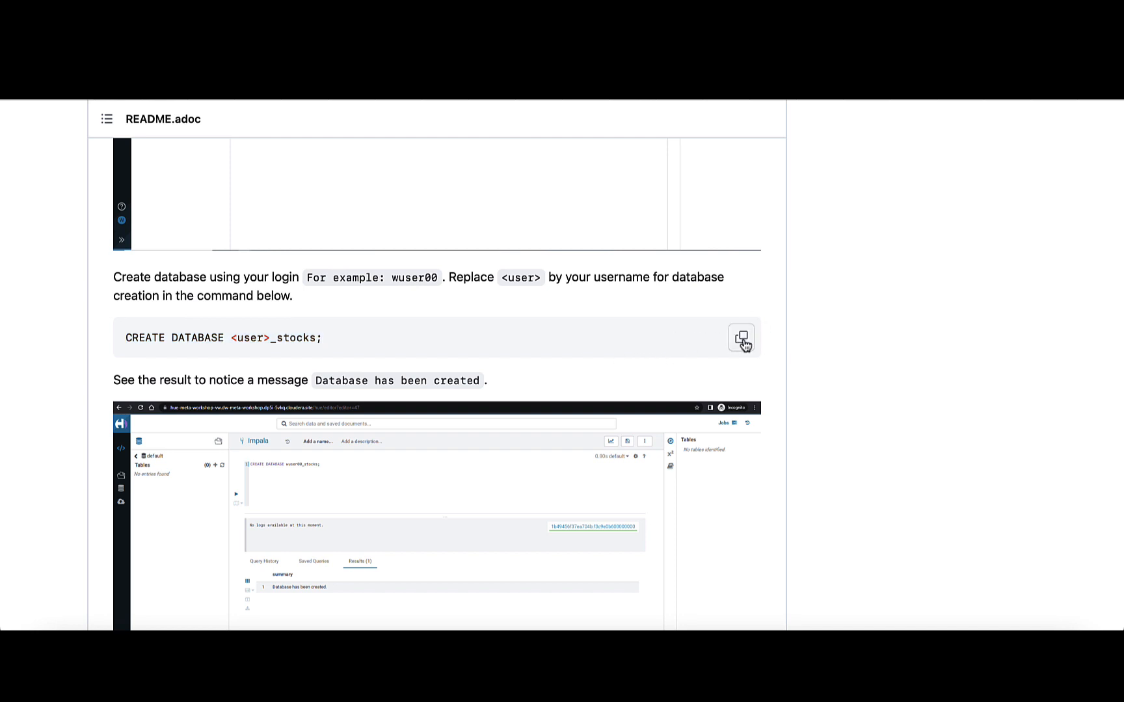
click(742, 338)
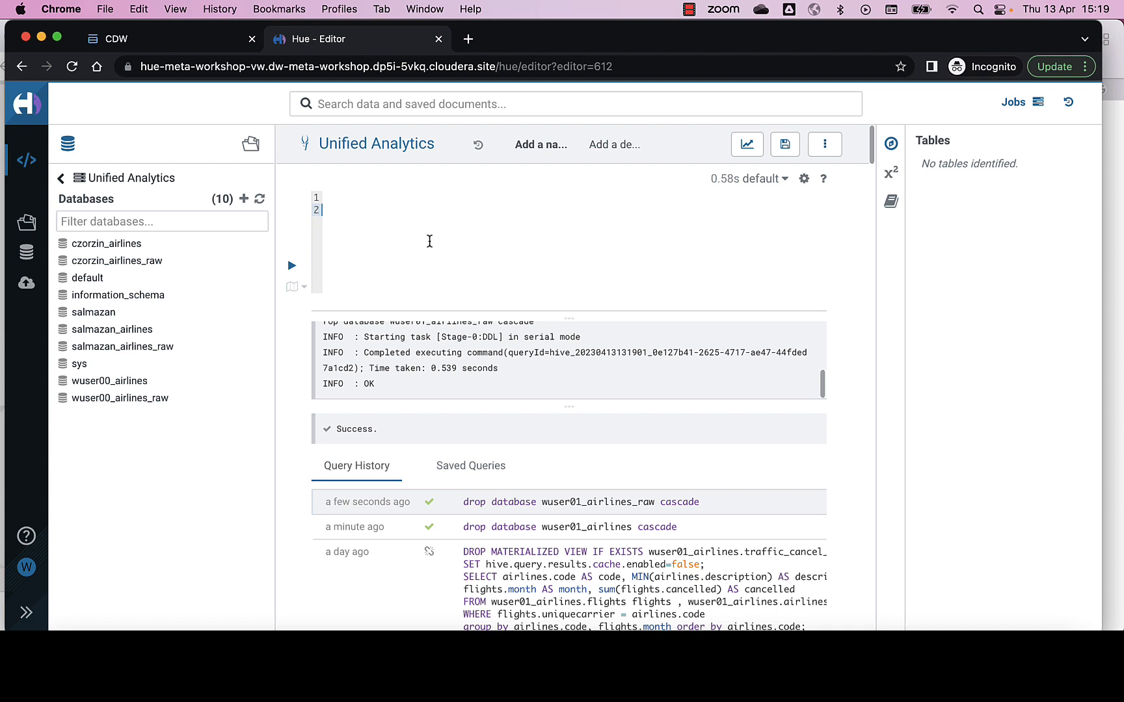
Step: In the Hue editor, paste the database command, replace <user> with wuser01, and run CREATE DATABASE wuser01_stocks;
key(super+v)
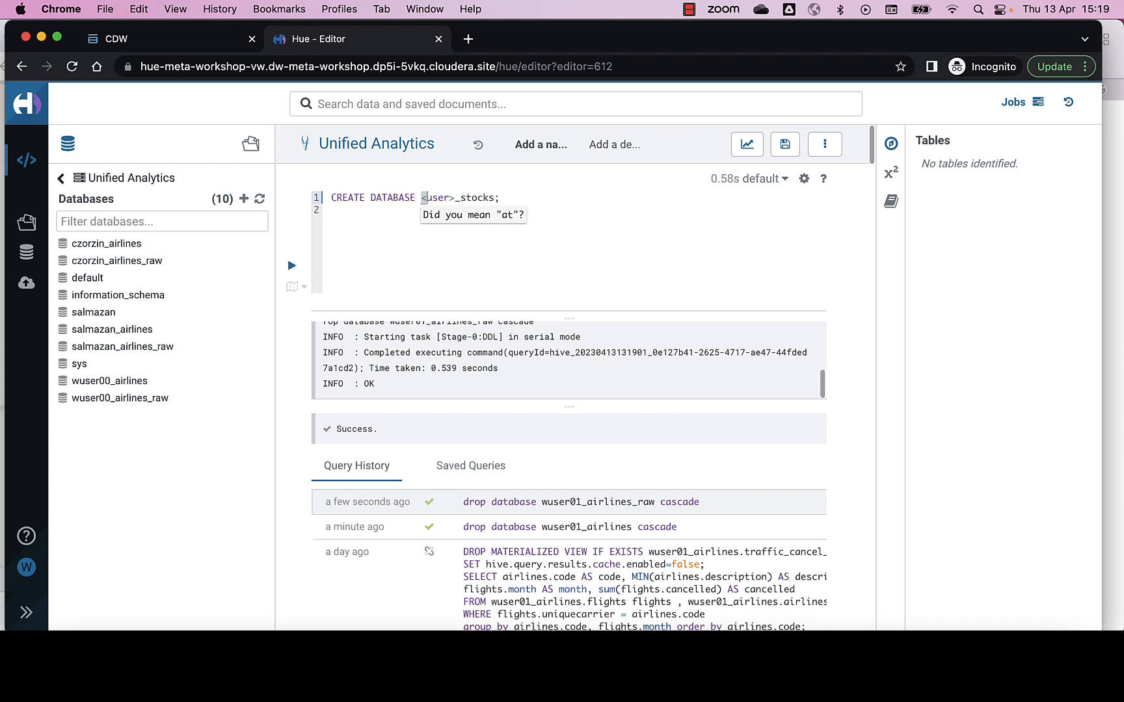
double_click(436, 197)
drag(450, 198, 456, 197)
text(wuser01)
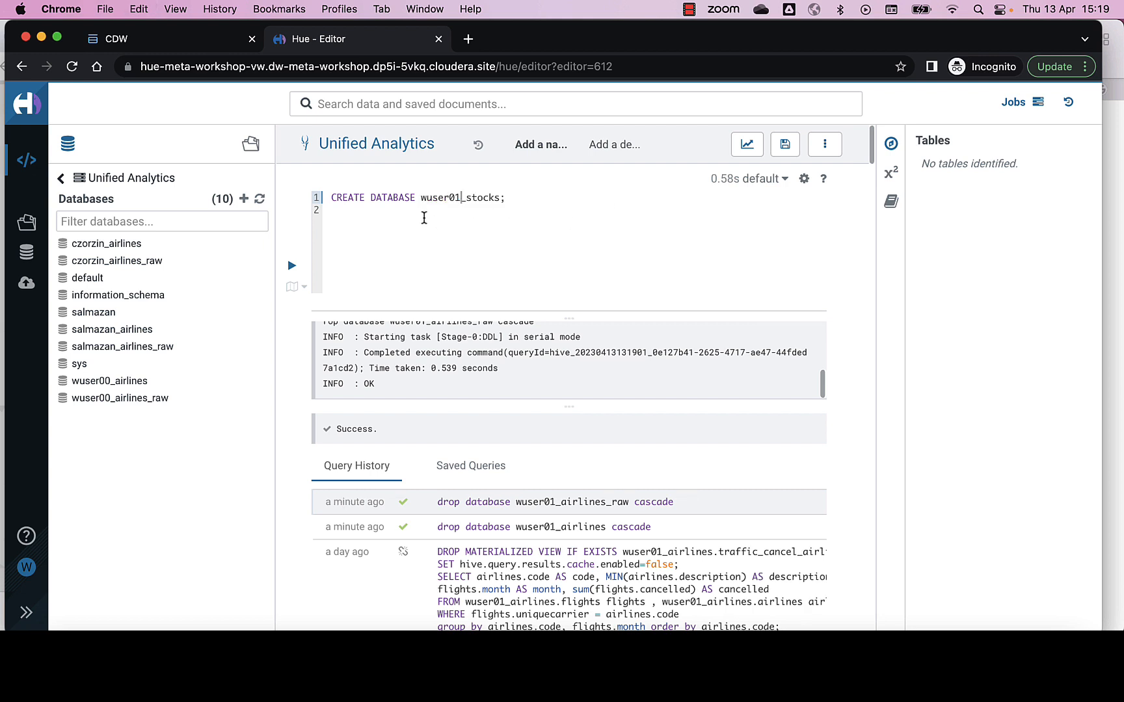
click(527, 201)
key(ctrl+Return)
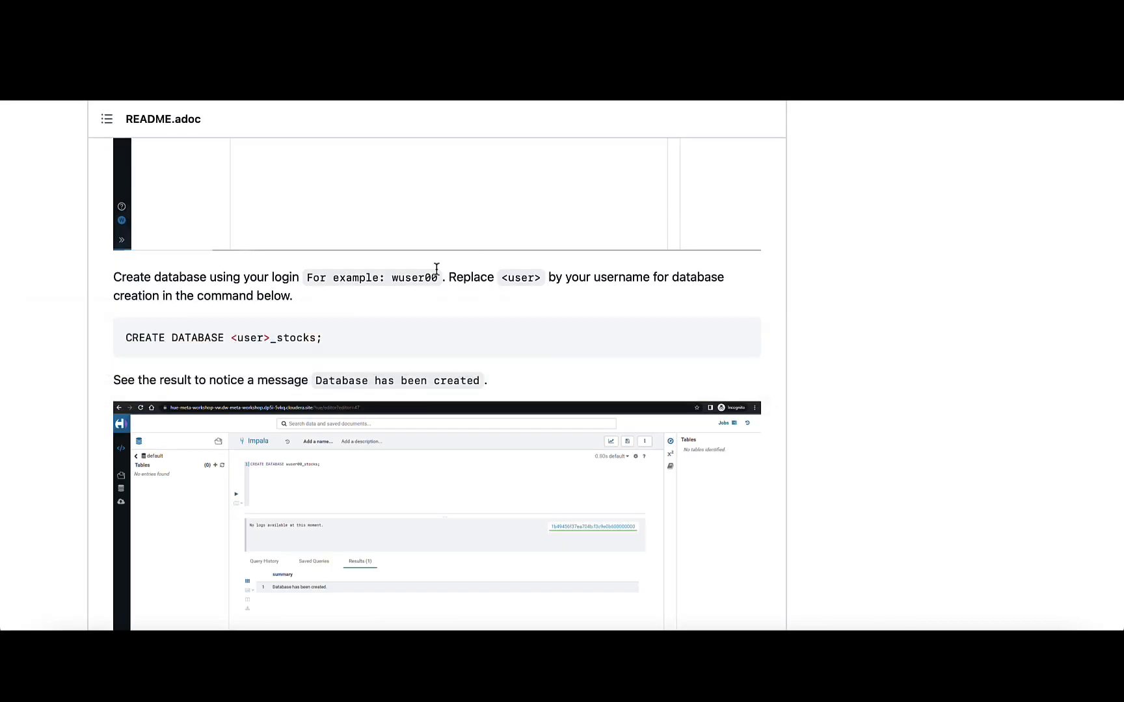
Step: Return to README.adoc and copy the CREATE TABLE statement for the stock_intraday_1min Iceberg table
mouse_move(271, 355)
scroll(271, 355, down, 6)
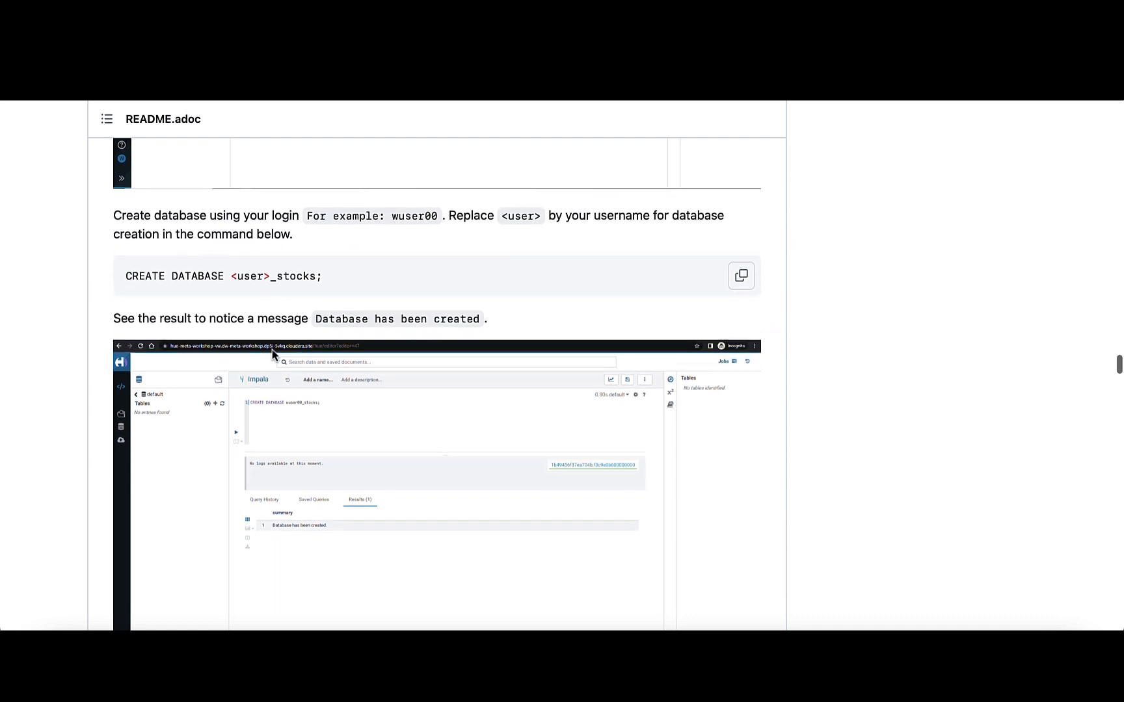
scroll(271, 355, down, 3)
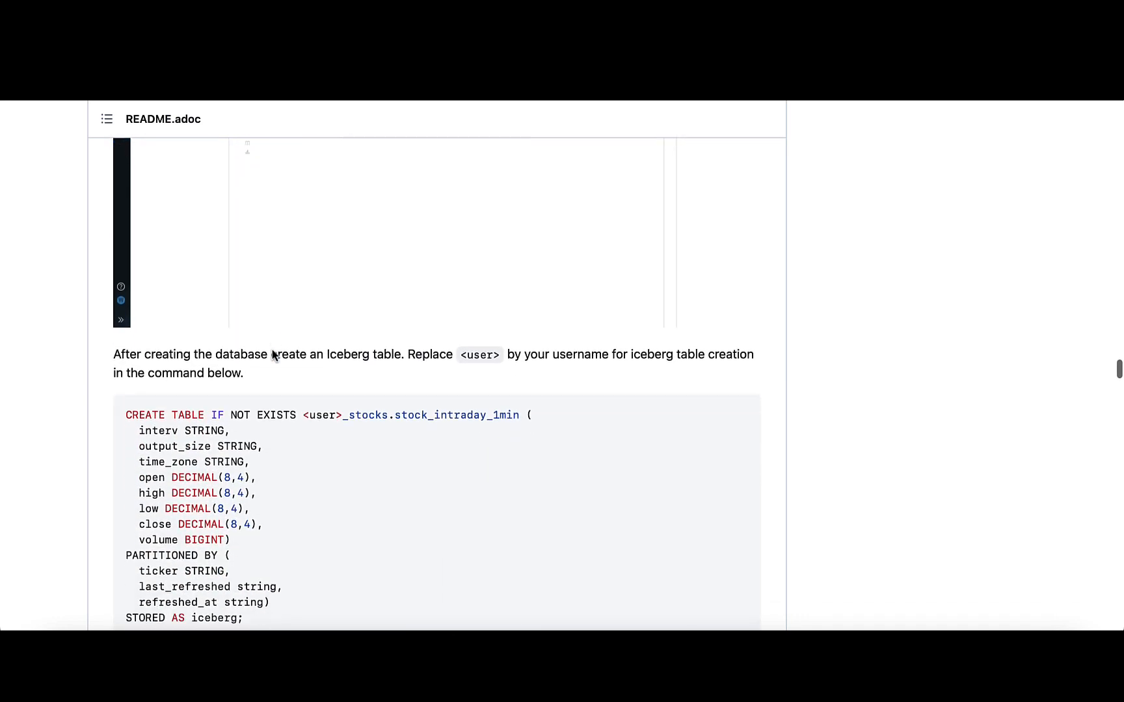
click(742, 293)
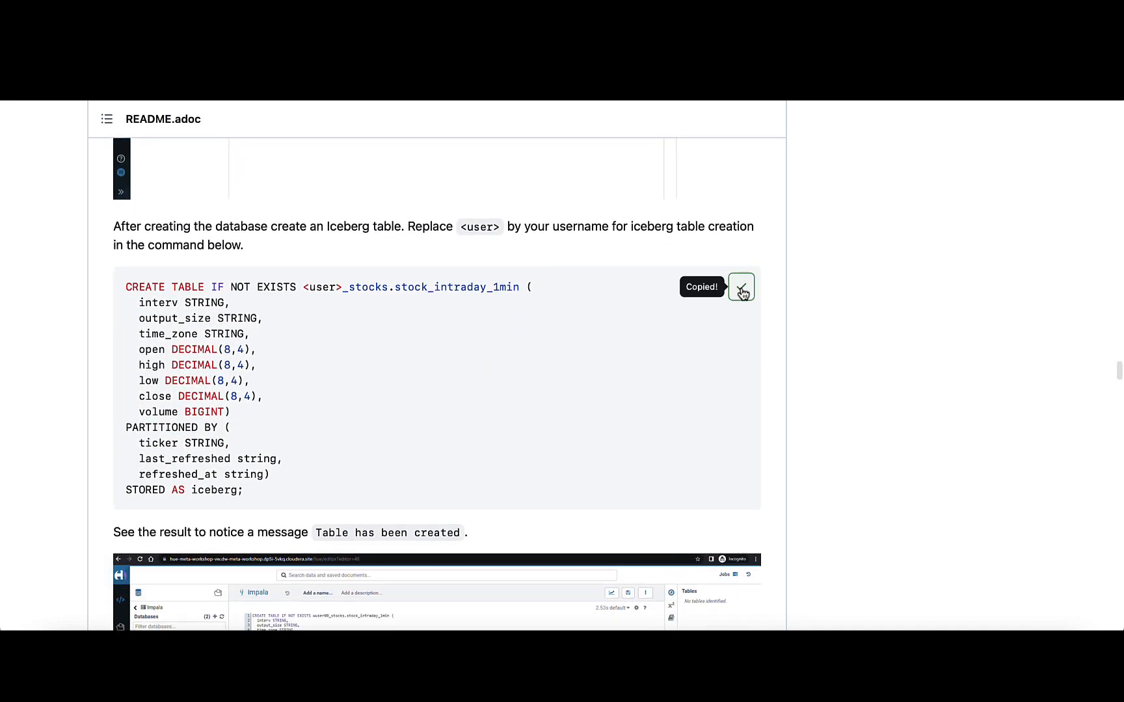
Step: Create the Iceberg table wuser01_stocks.stock_intraday_1min with Impala in Hue, refresh the table list of wuser01_stocks, and open the new table
key(super+Tab)
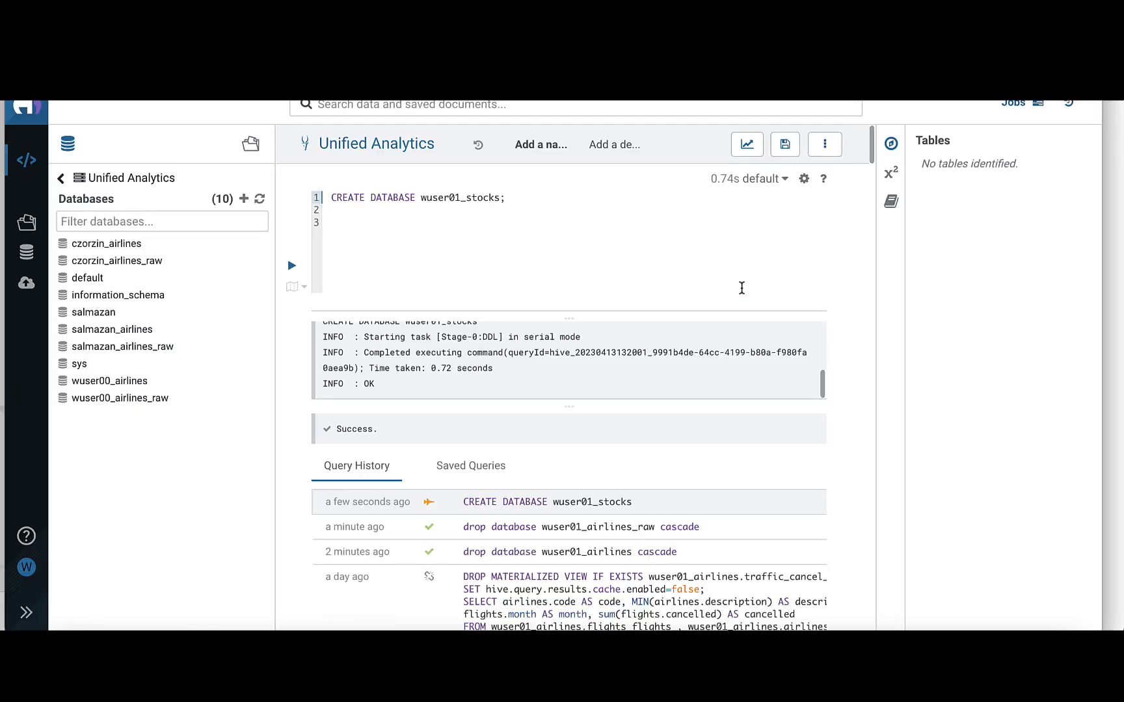
key(Return)
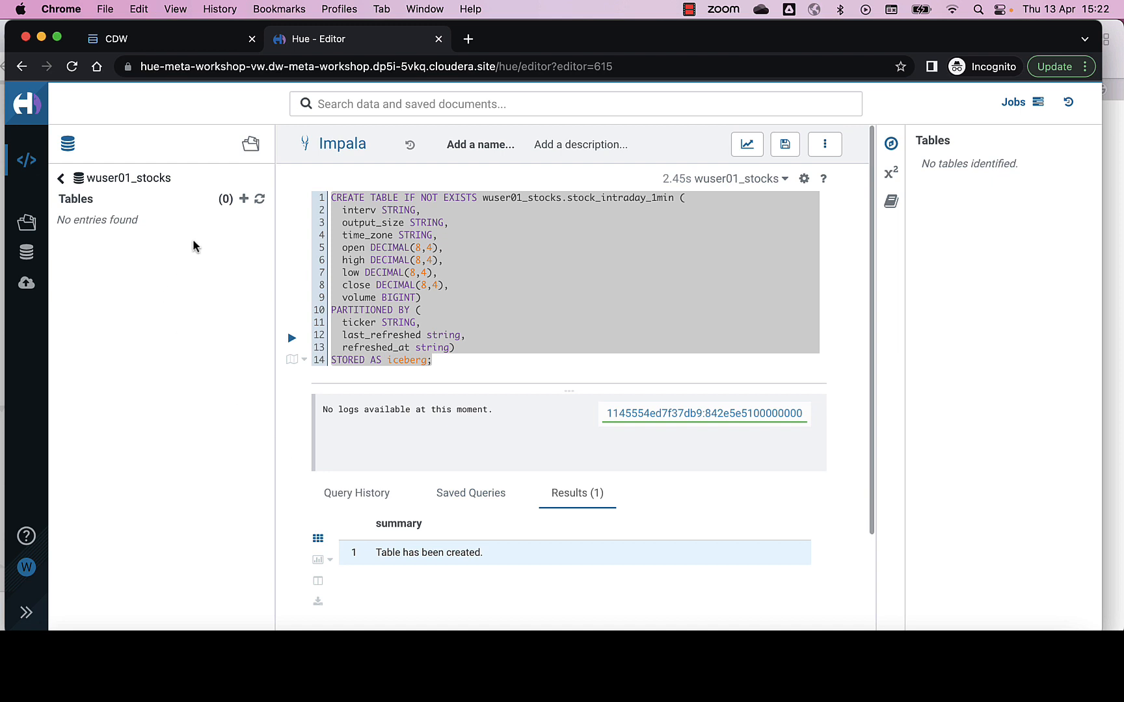
click(260, 200)
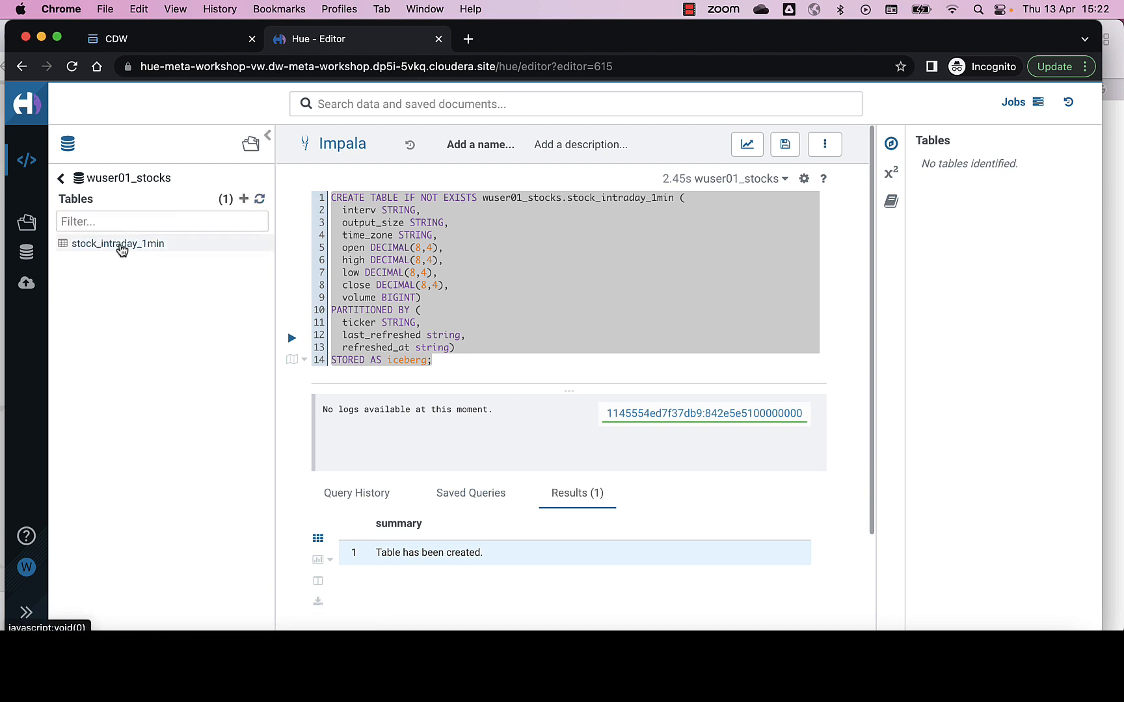
click(122, 245)
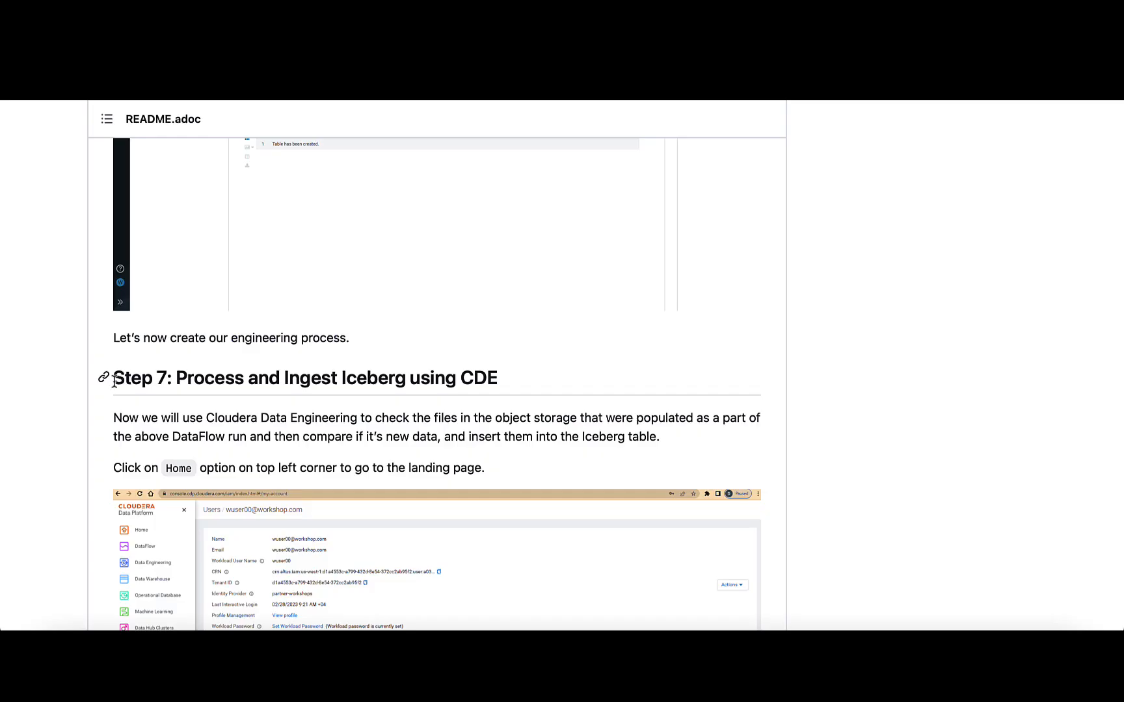
Step: In README.adoc, read the introduction to Step 7: Process and Ingest Iceberg using CDE
drag(115, 376, 459, 396)
scroll(459, 397, down, 3)
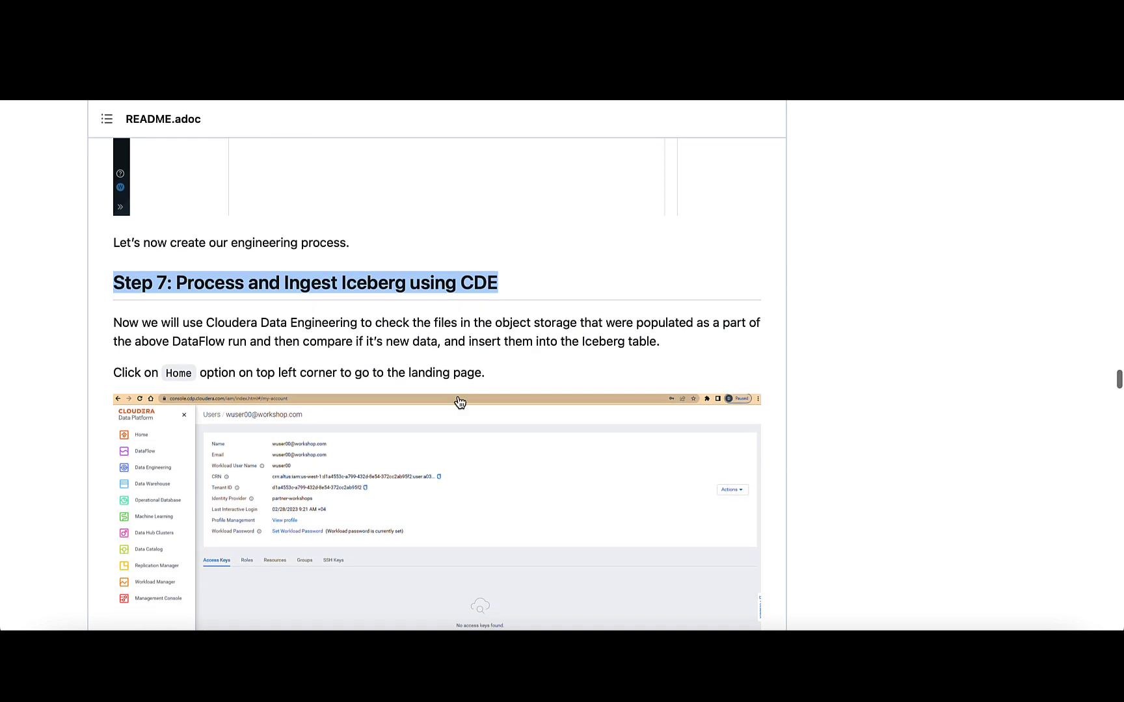
scroll(460, 402, down, 5)
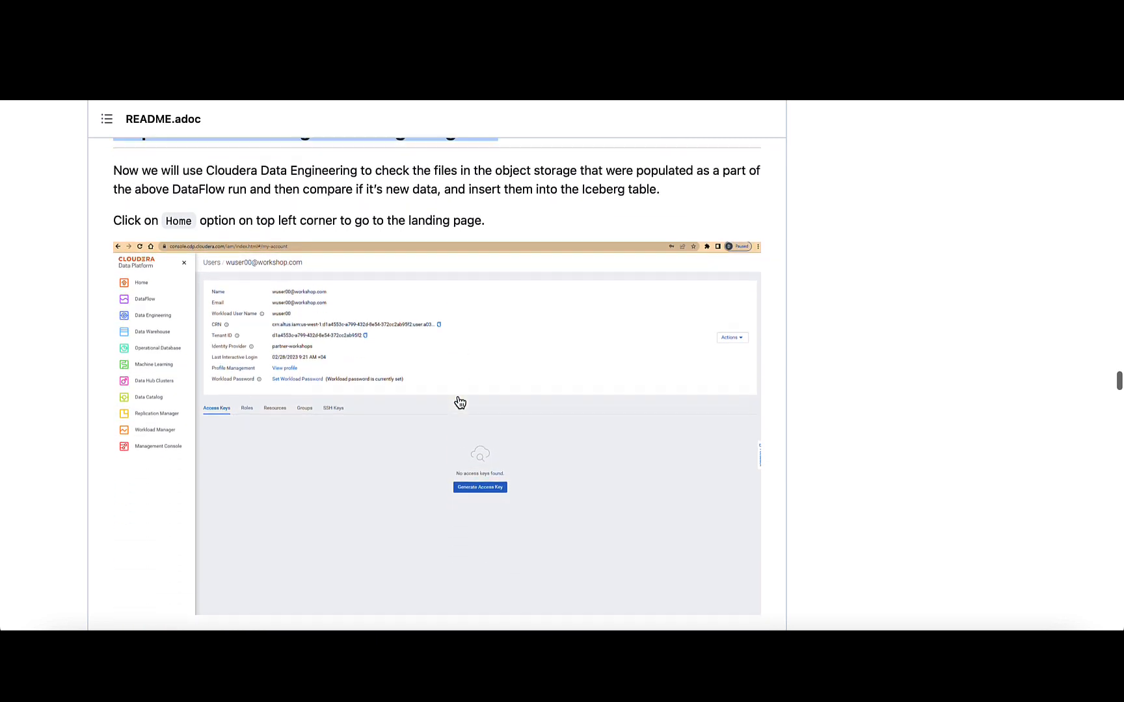
scroll(460, 402, down, 2)
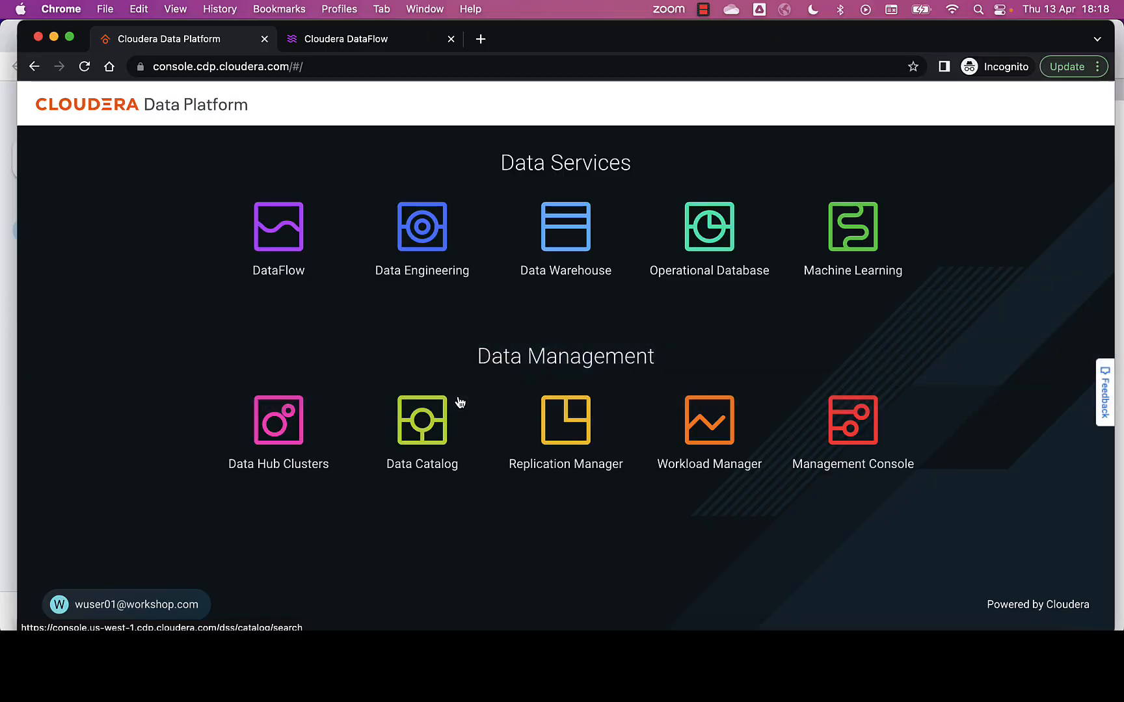
Step: Switch to Cloudera Data Platform, open the Data Engineering jobs for the meta-workshop-de virtual cluster, and start creating a job
click(415, 229)
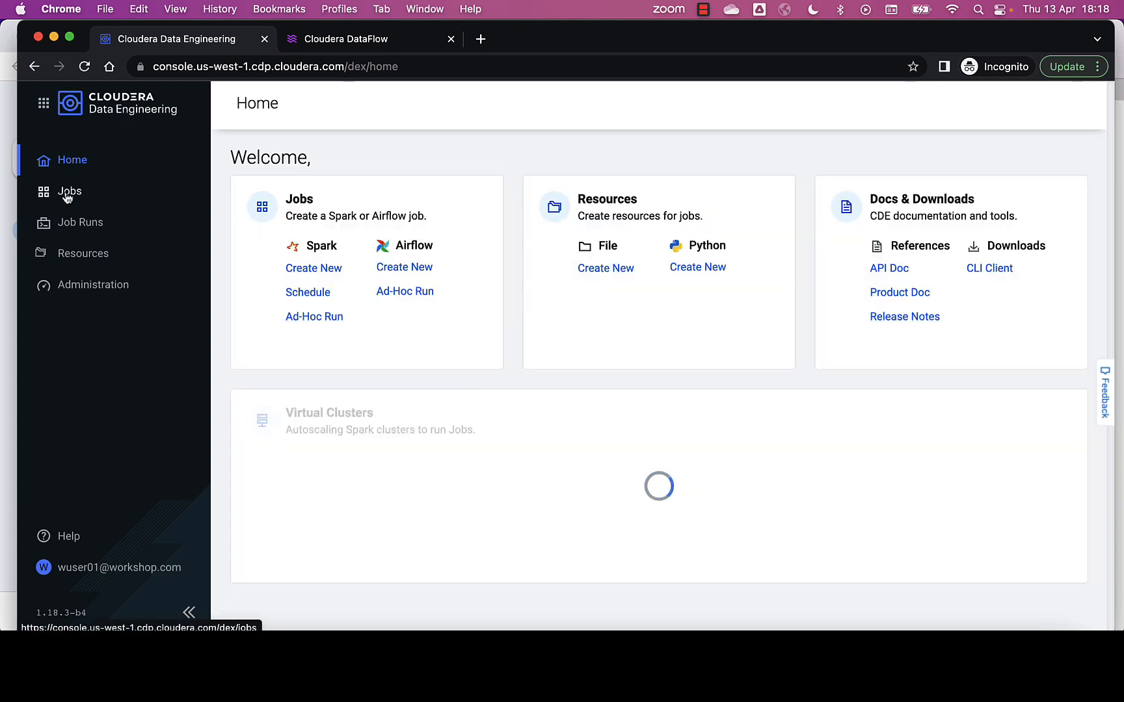
click(67, 193)
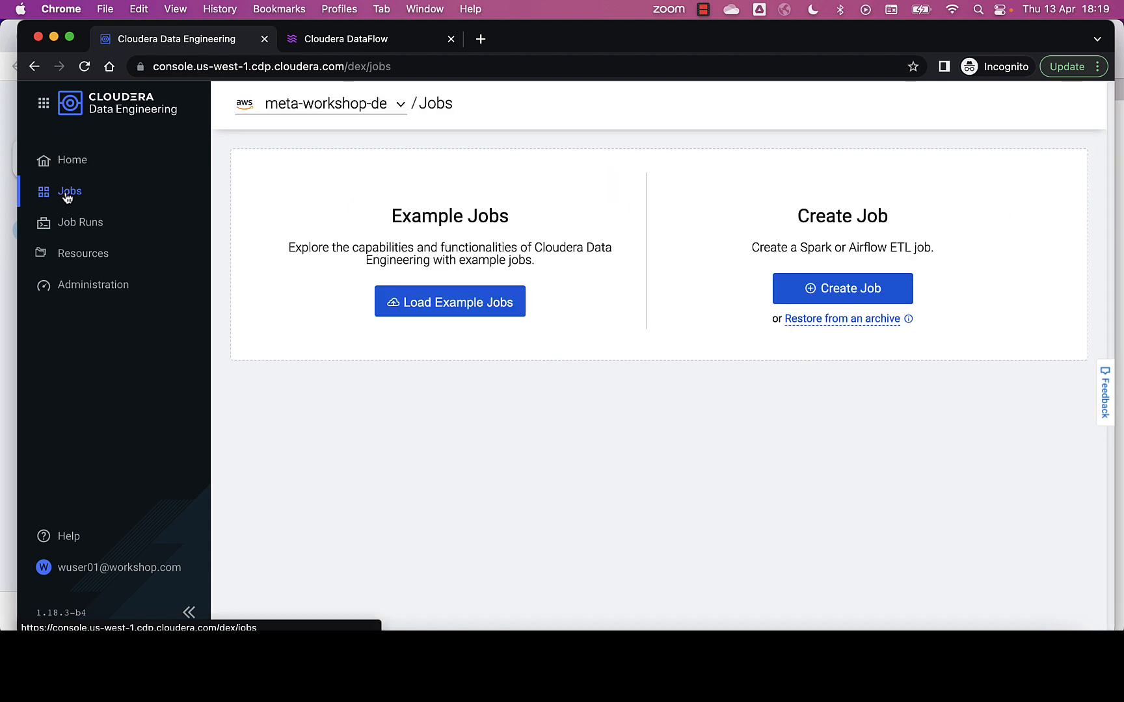
click(400, 105)
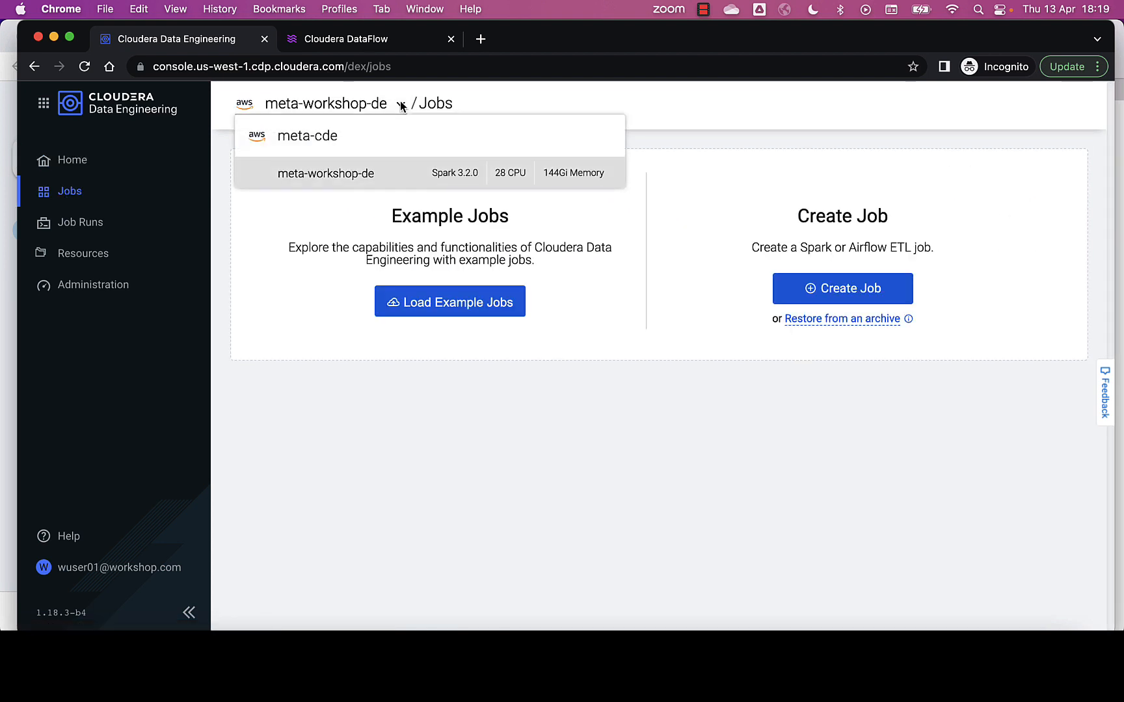
click(353, 176)
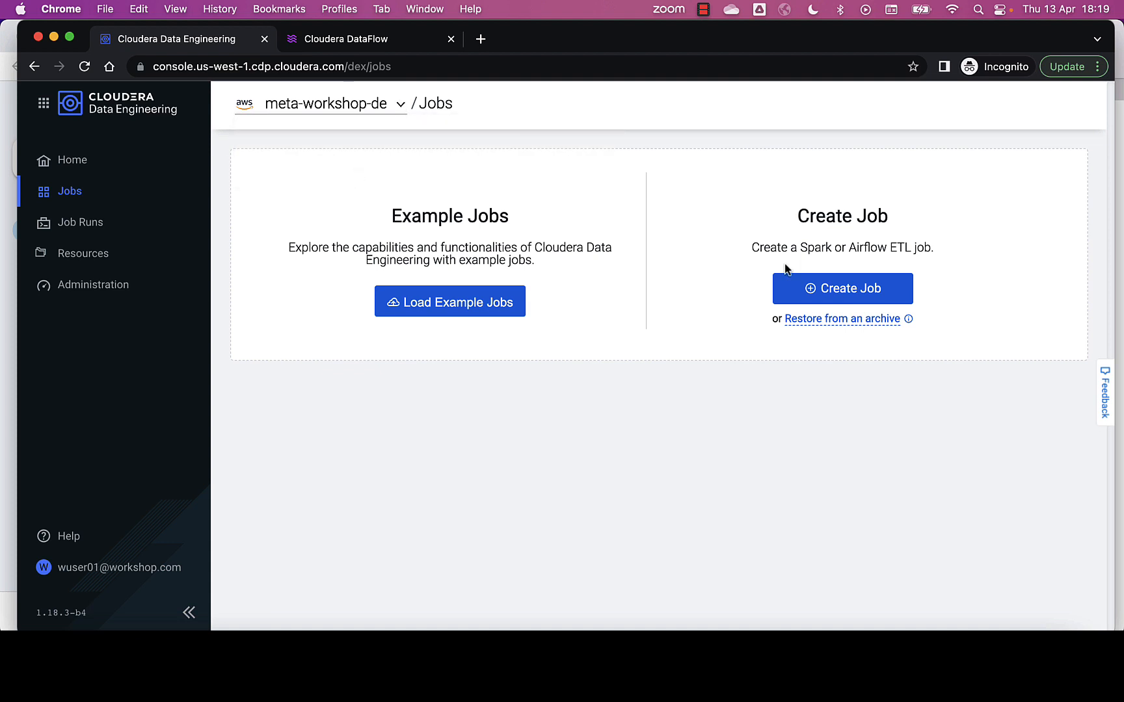
click(804, 291)
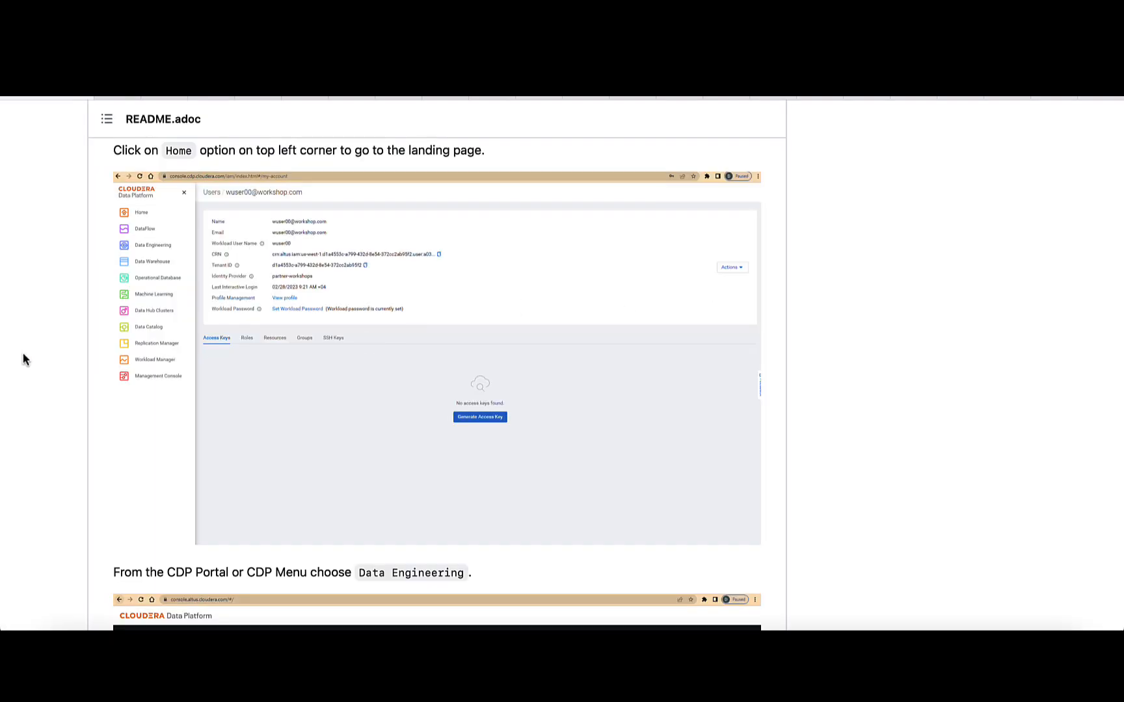
Step: In README.adoc, read the required job type and copy the job name template (user)-StockIceberg
scroll(23, 354, down, 5)
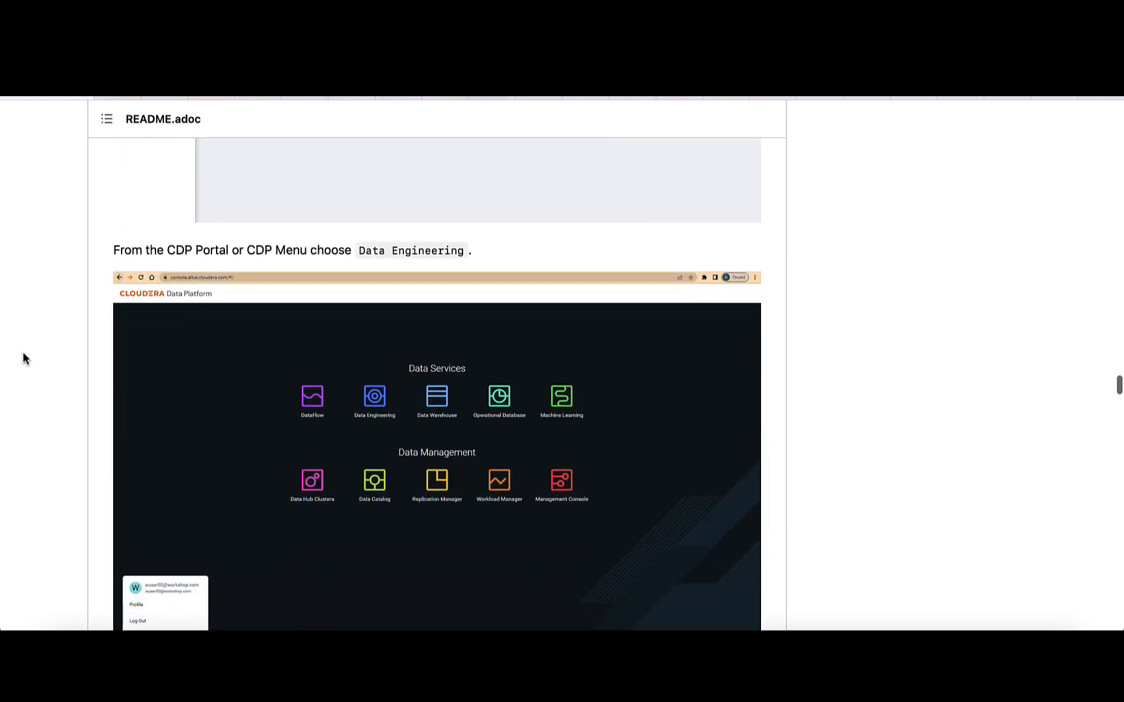
scroll(24, 356, down, 15)
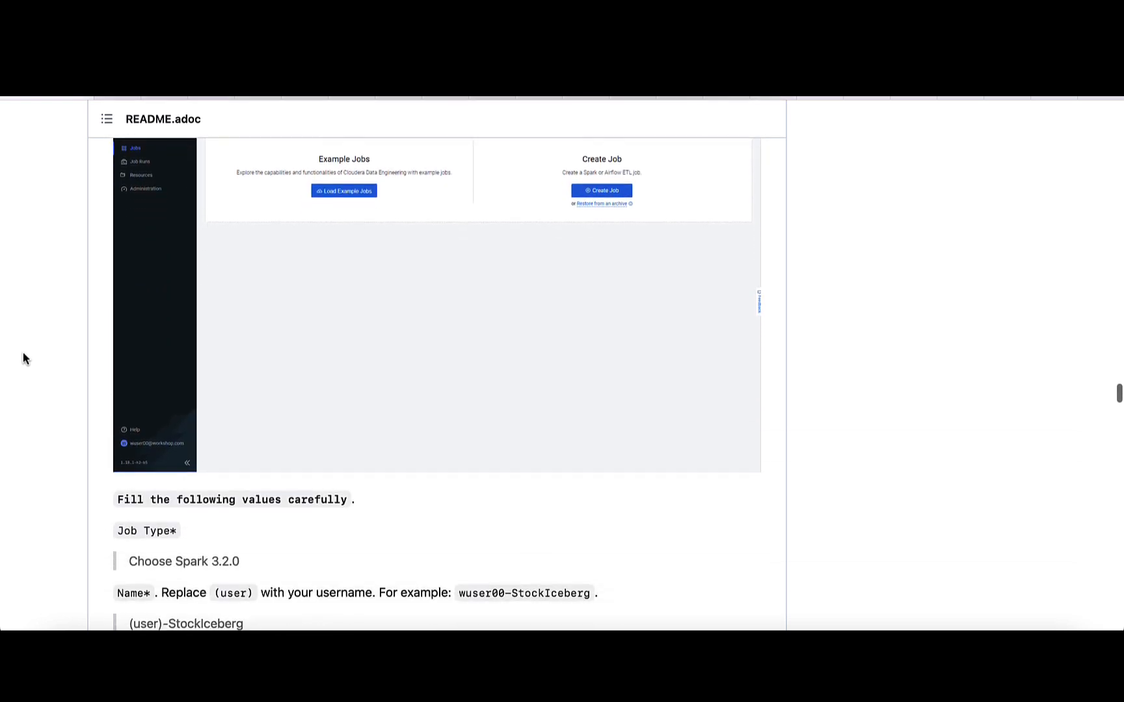
scroll(23, 356, down, 5)
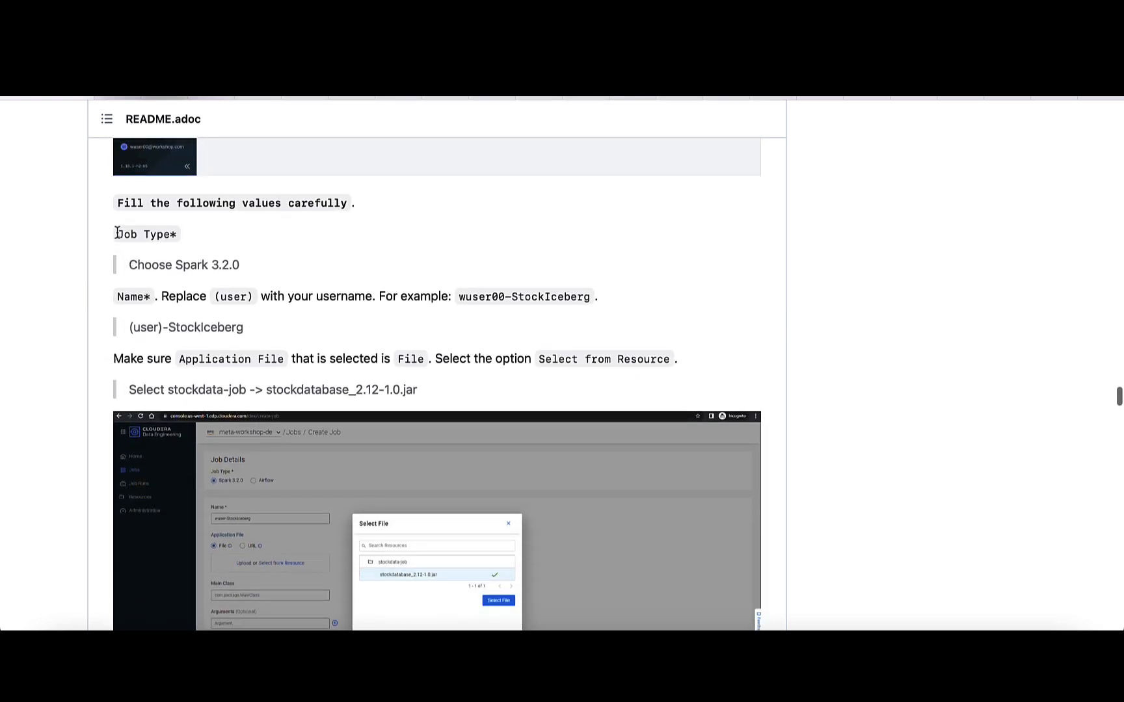
drag(117, 235, 242, 264)
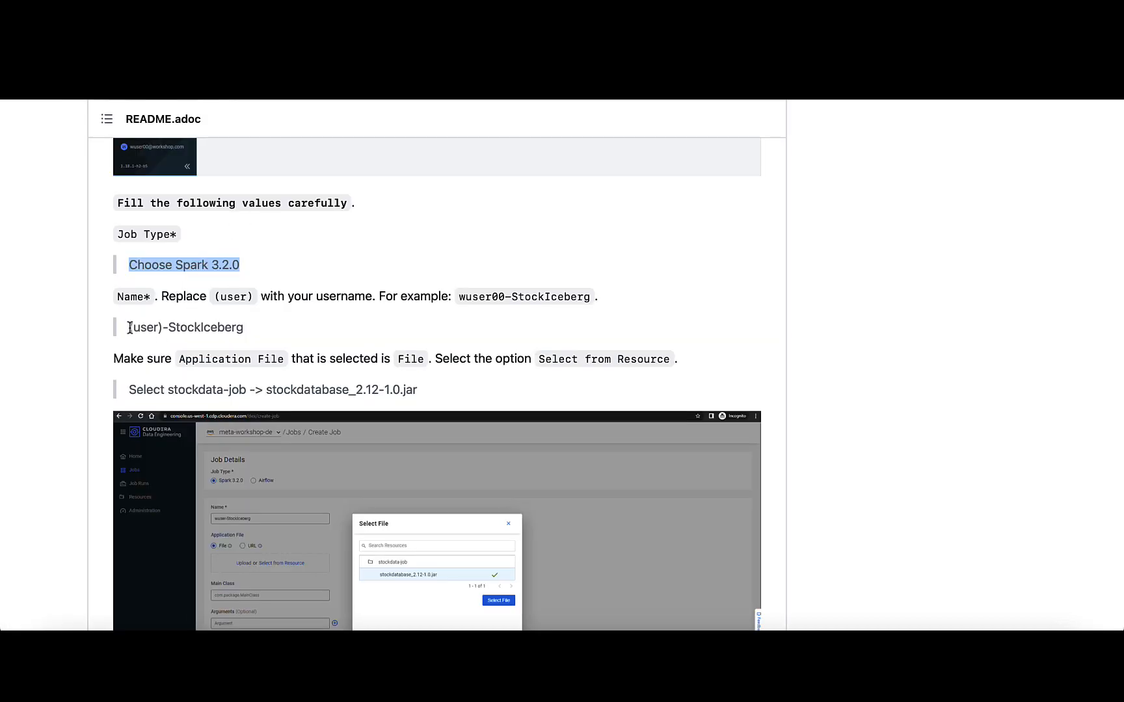
drag(128, 327, 247, 327)
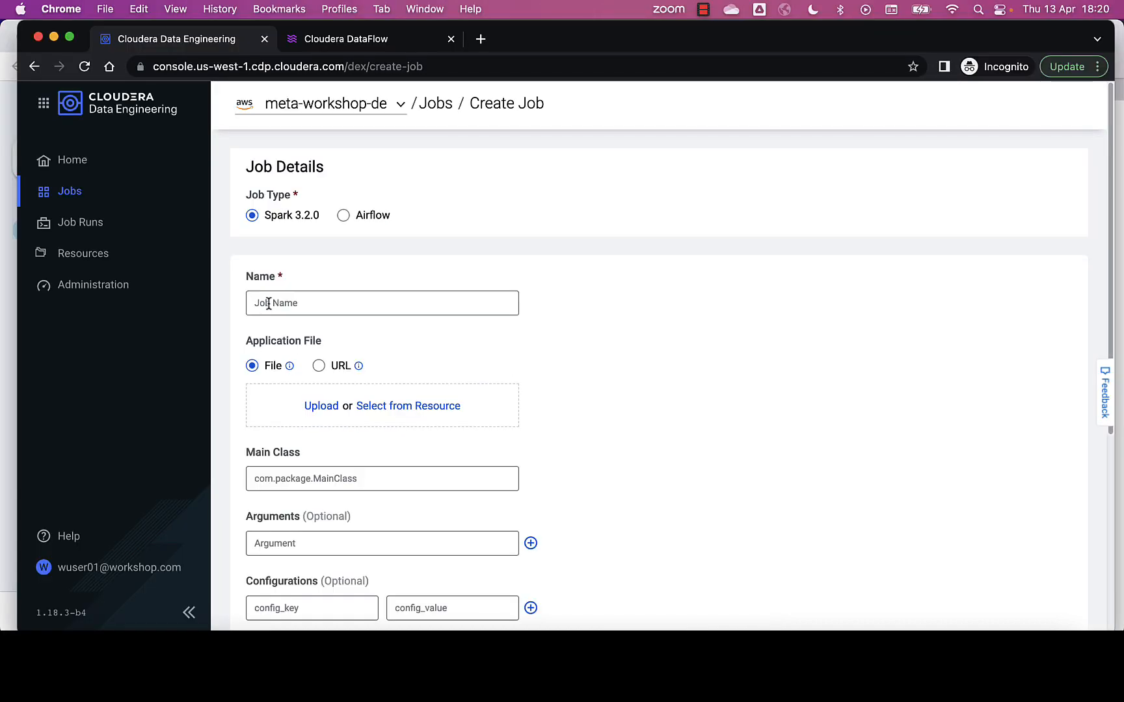
Step: In the Create Job form in Cloudera Data Engineering, name the Spark 3.2.0 job wuser01-StockIceberg
click(268, 304)
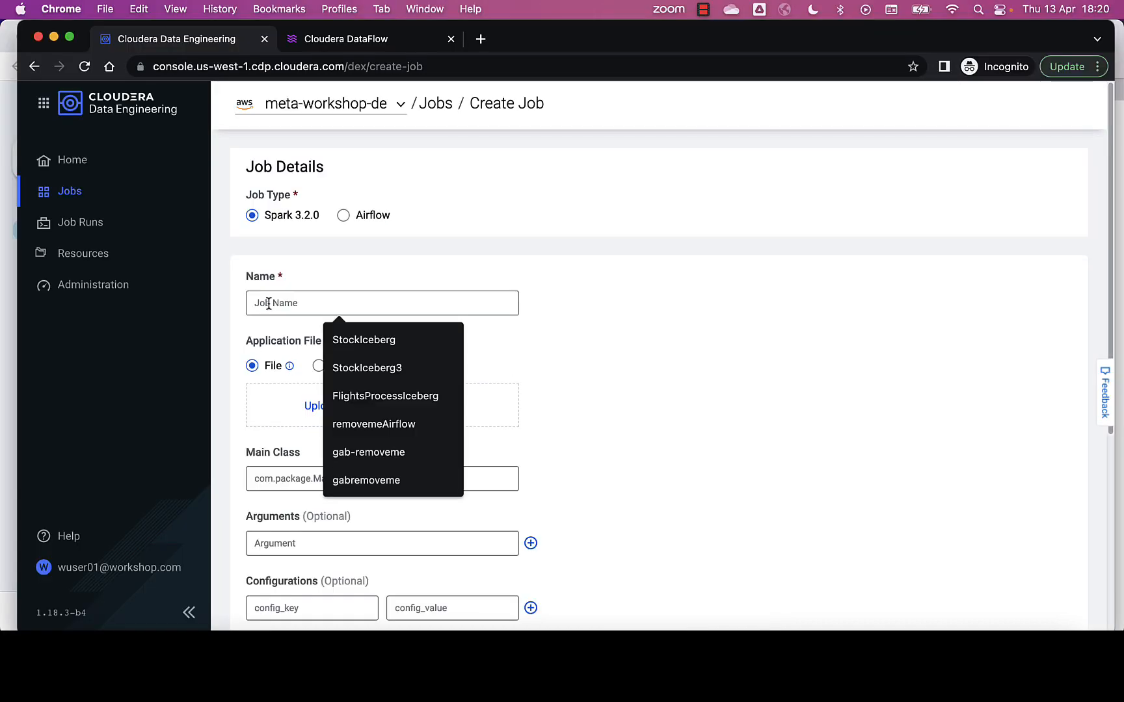
text(wuser01)
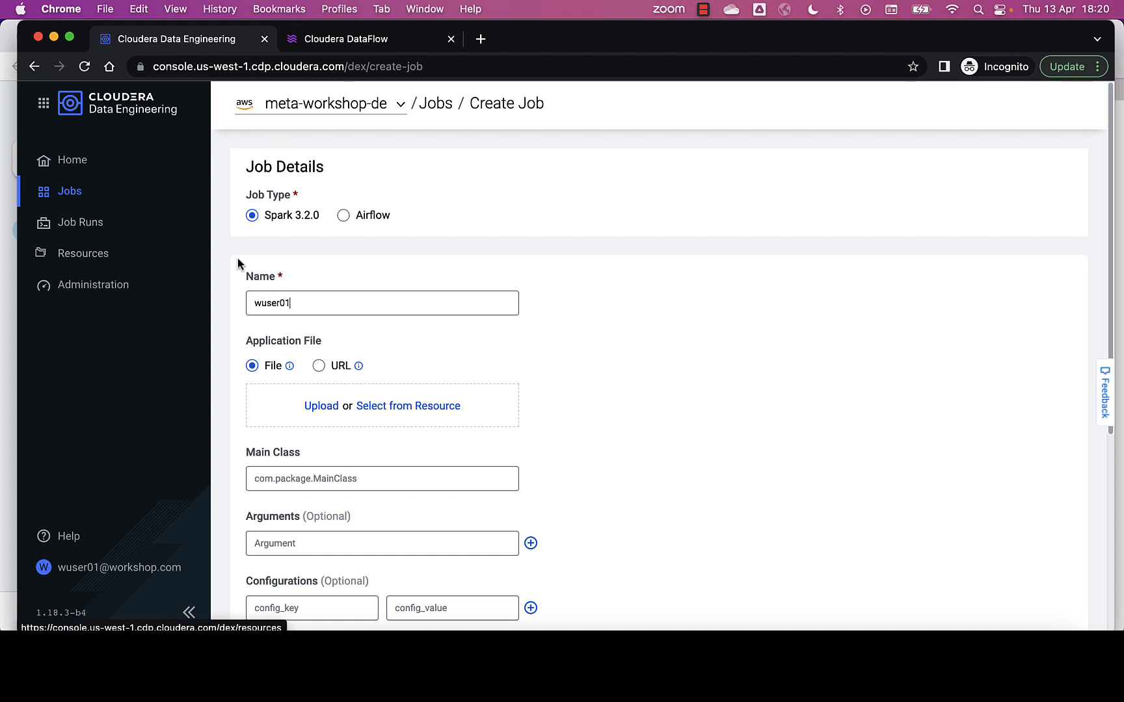
text(-StockIceberg)
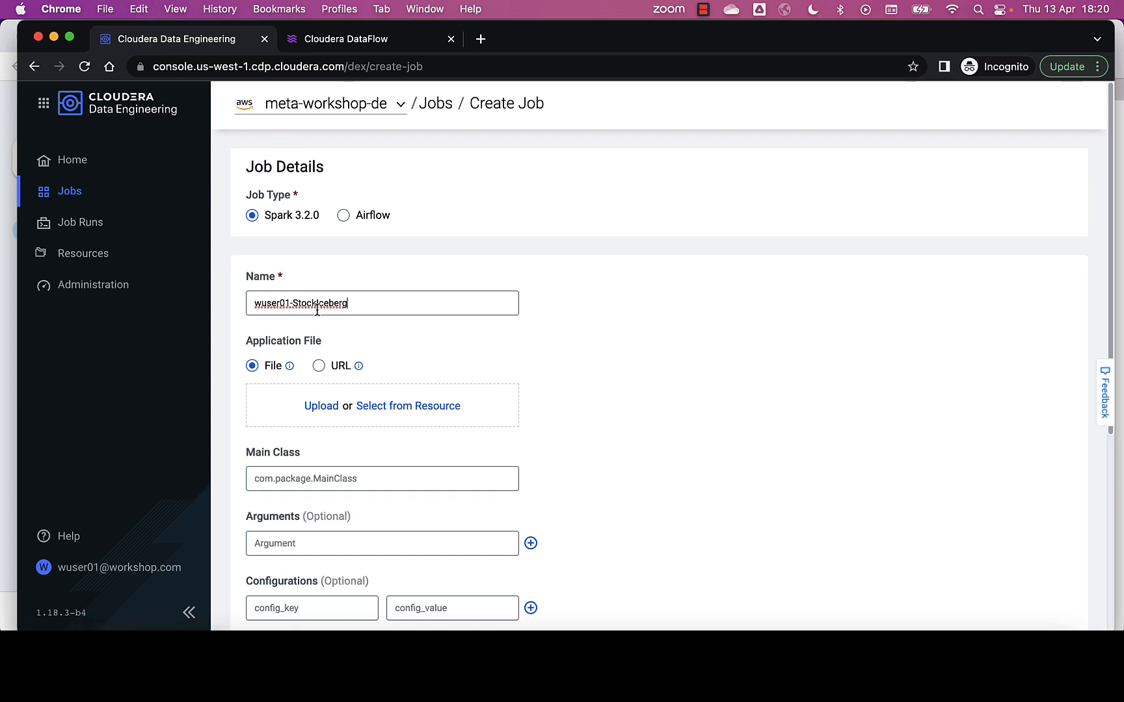
Step: Read the application file instruction in README.adoc, and in iTerm2 check the partner-summit-2023 folder with pwd and ls -al for stockdatabase_2.12-1.0.jar
scroll(251, 387, down, 3)
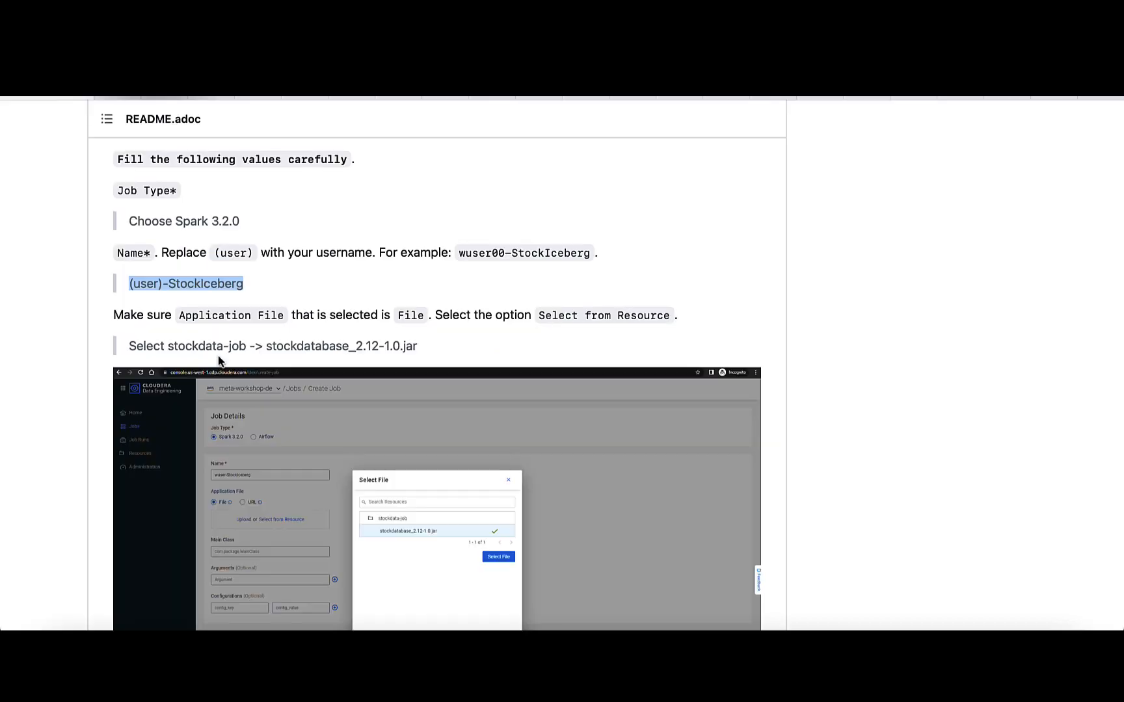
drag(137, 346, 420, 341)
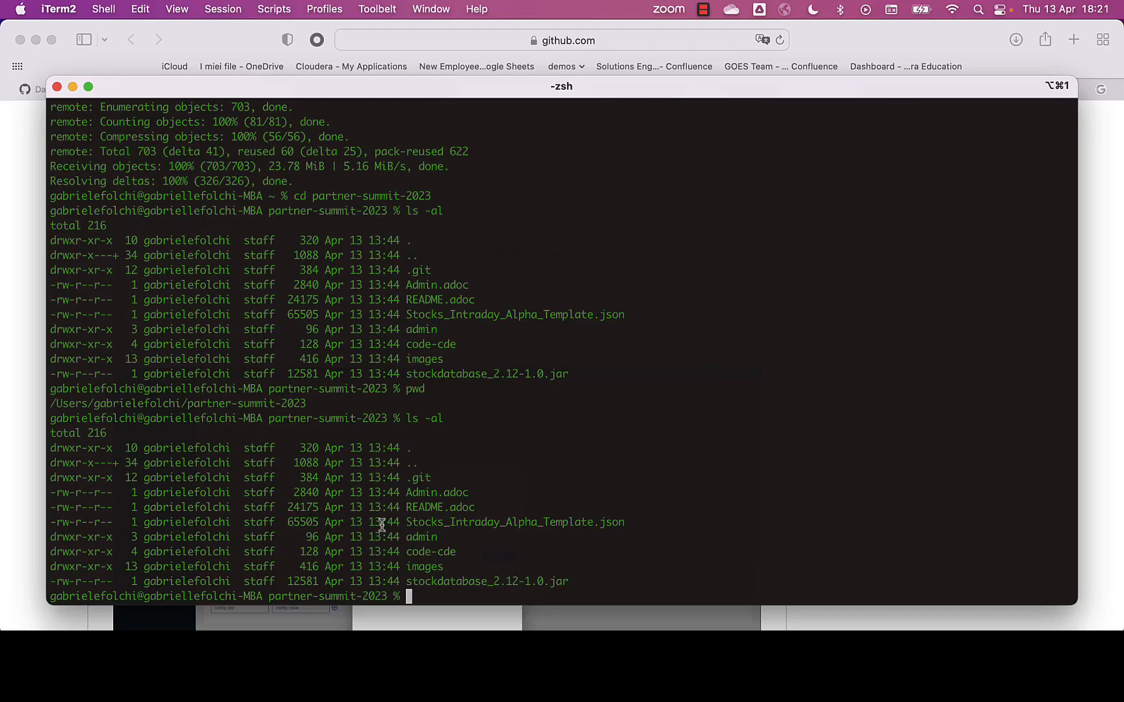
text(pwd)
key(Return)
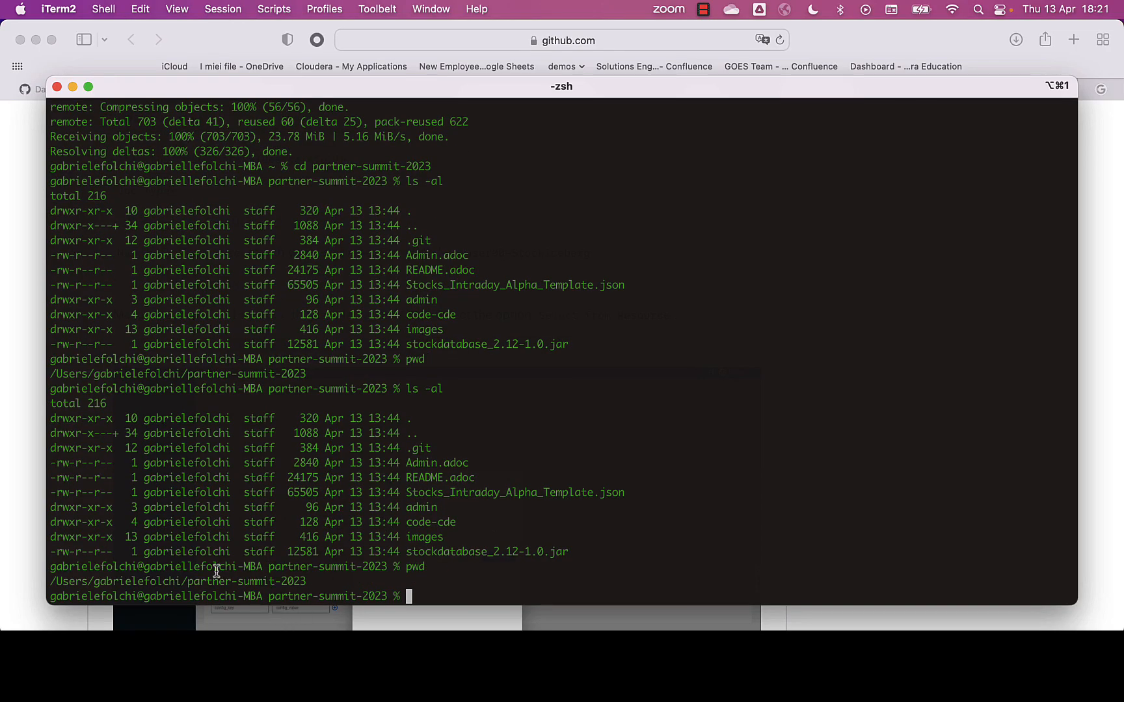
drag(188, 582, 306, 583)
click(444, 582)
text(ls -al)
key(Return)
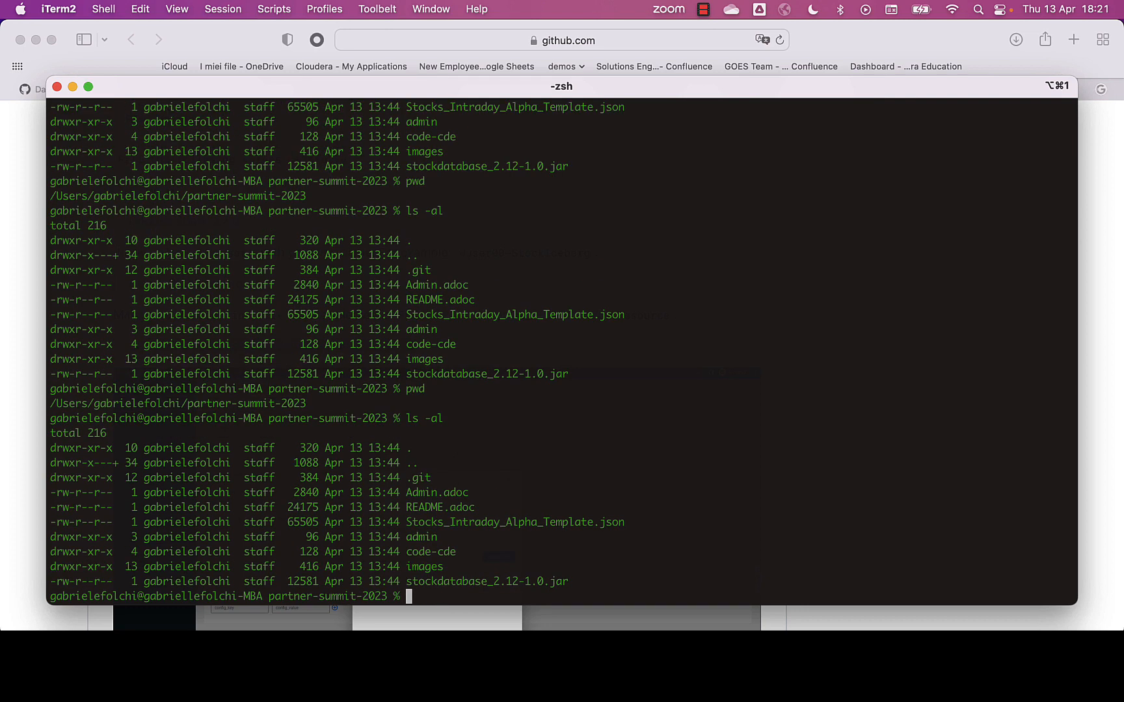
drag(406, 582, 567, 583)
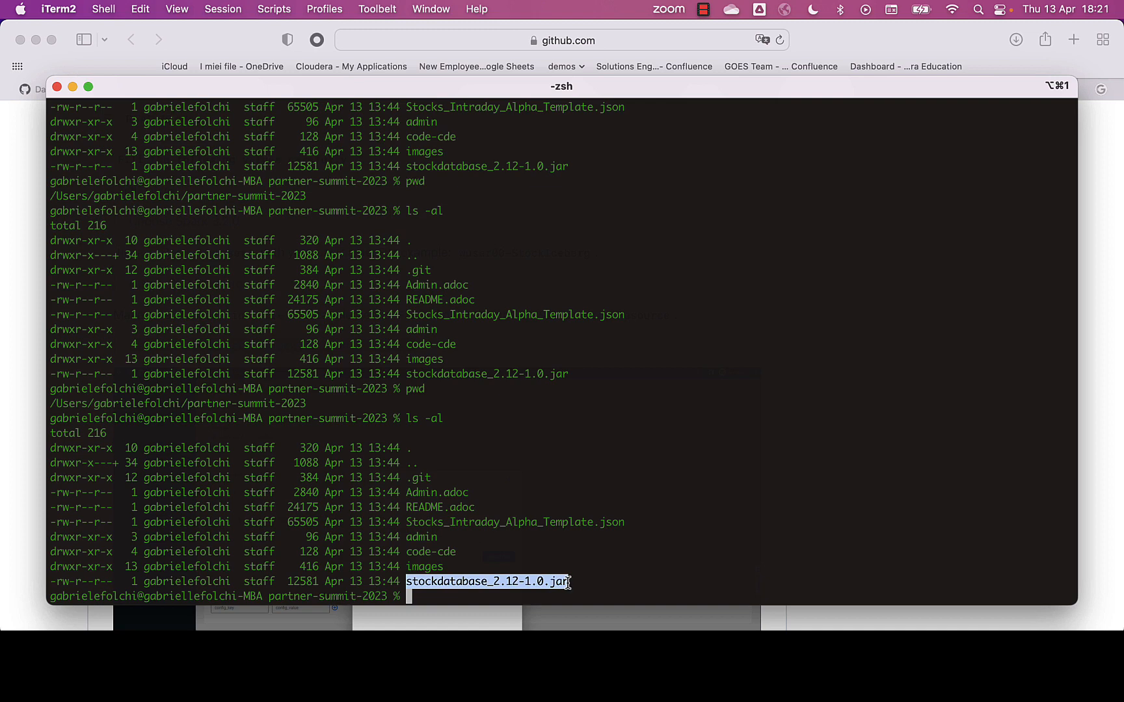
Step: Back in the Create Job form, choose stockdatabase_2.12-1.0.jar from the partner-summit-2023 folder as the application file for upload
key(super+Tab)
click(326, 309)
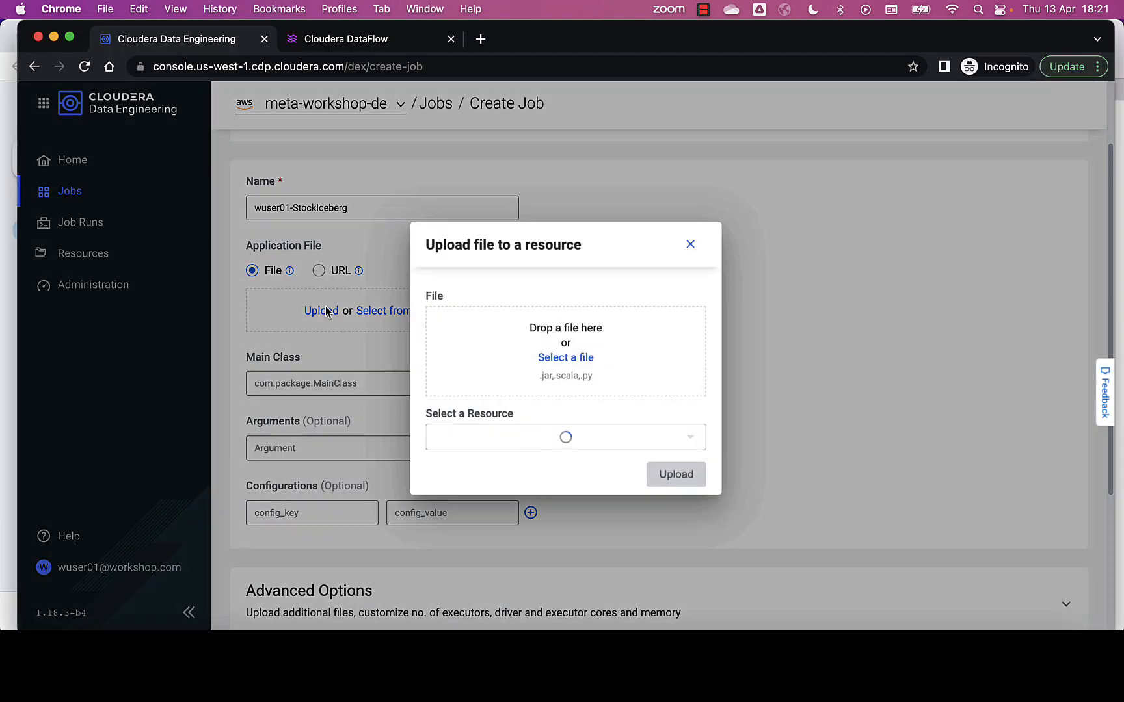
click(558, 358)
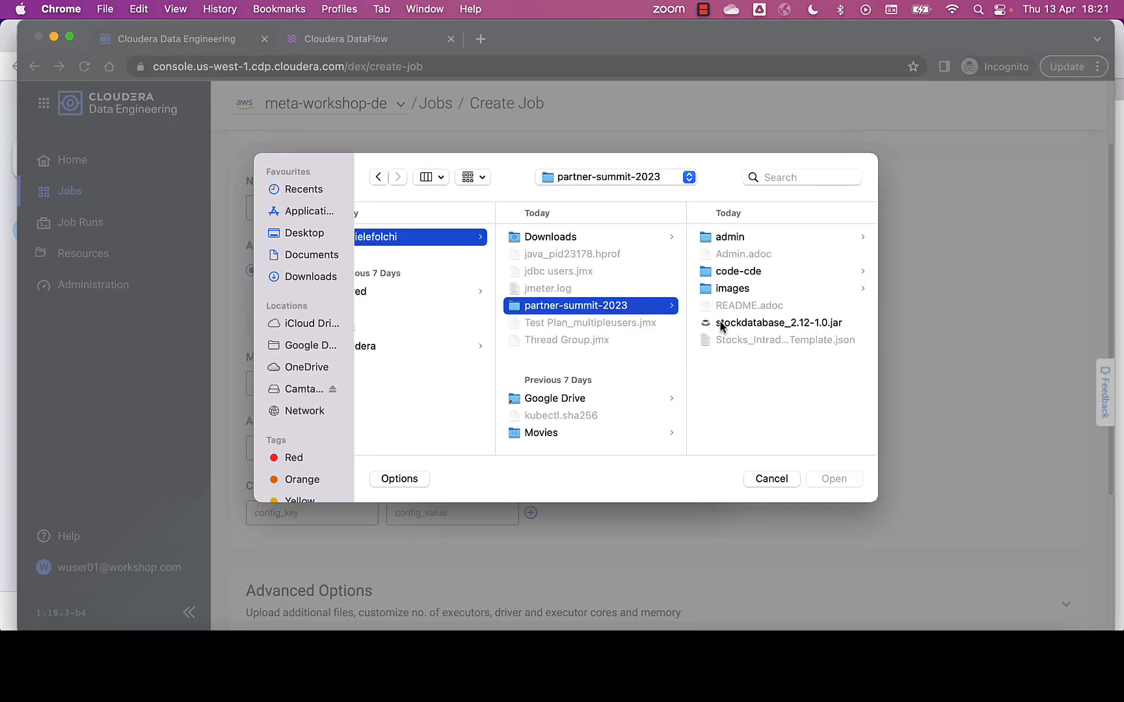
double_click(720, 323)
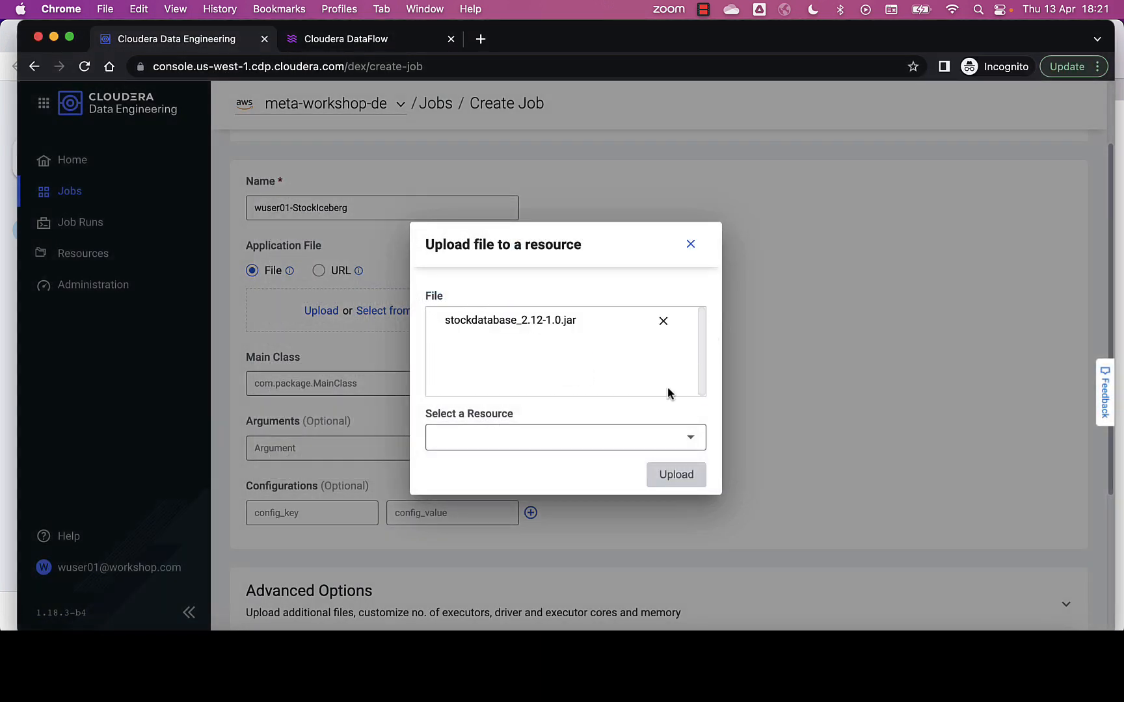
Step: Create a new resource named wuser01-spark-job for the jar file and upload the file to it
click(628, 439)
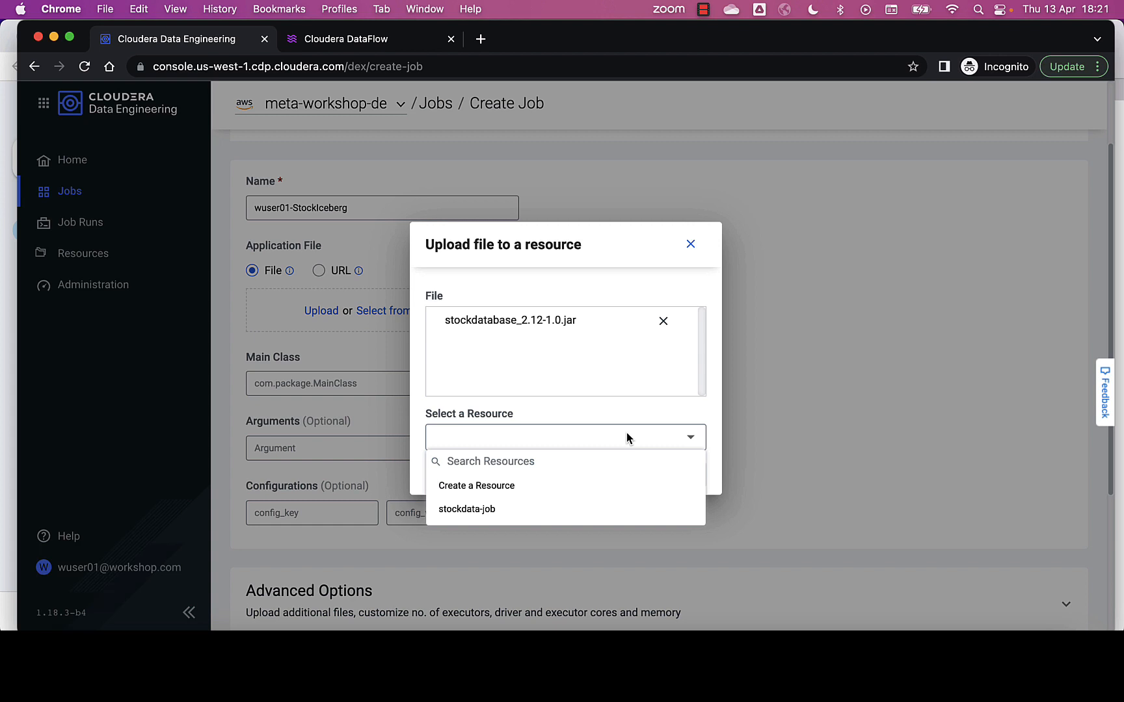
click(495, 488)
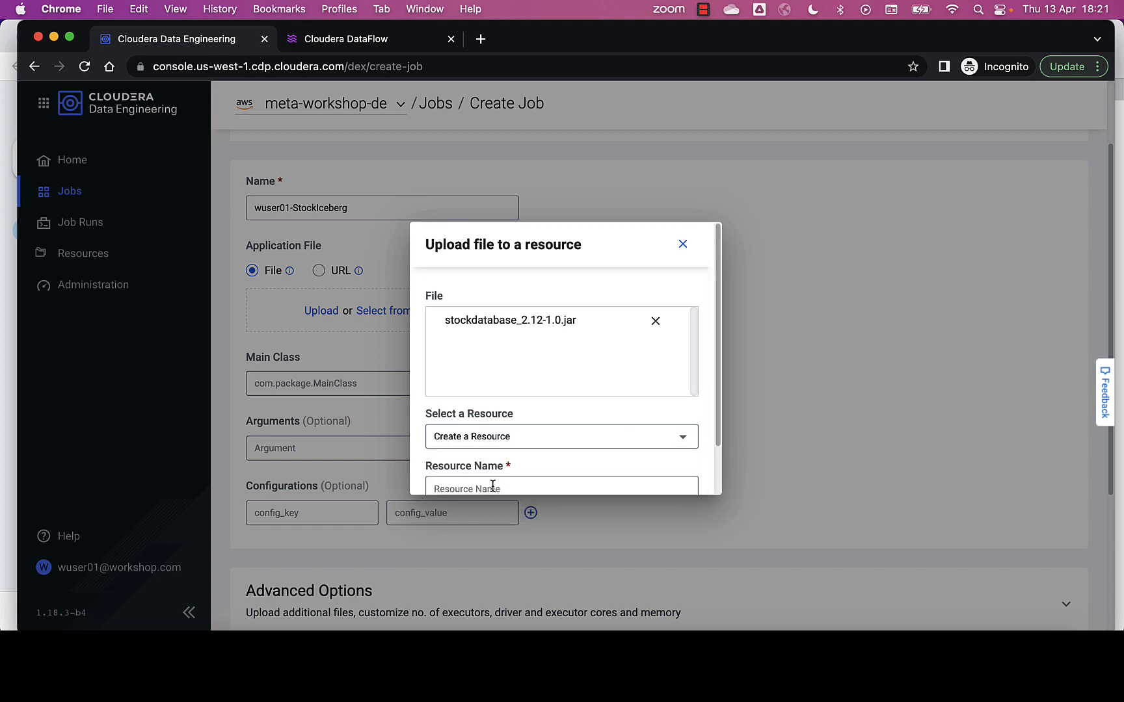
scroll(477, 452, down, 2)
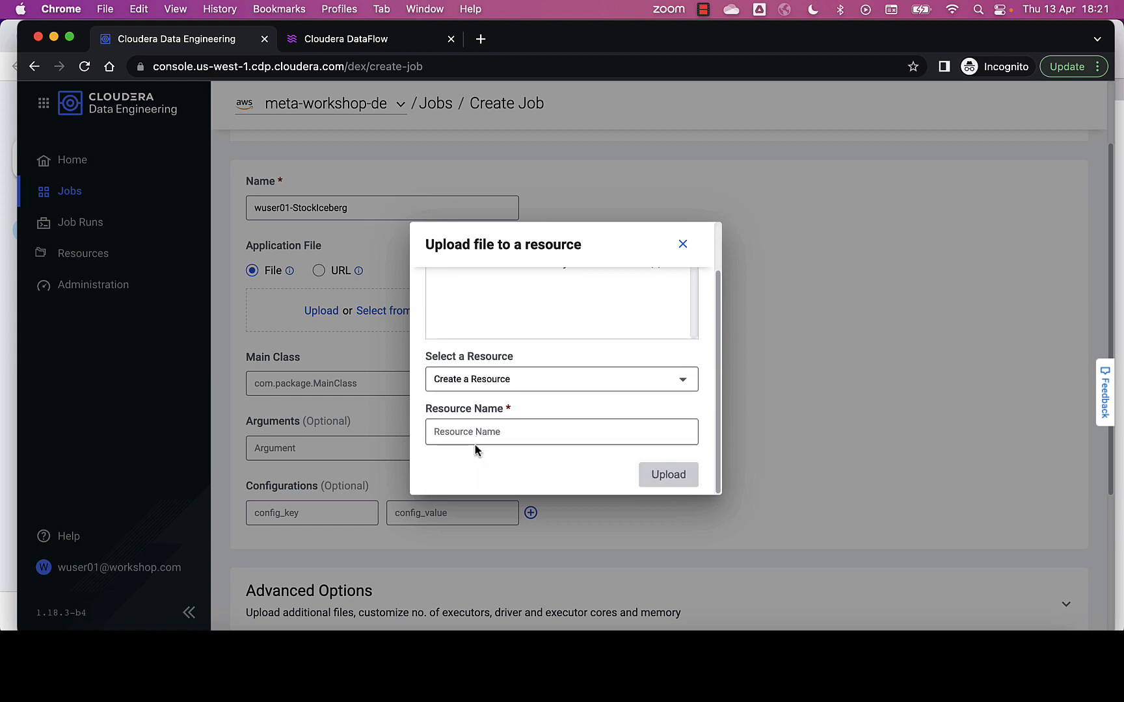
click(447, 433)
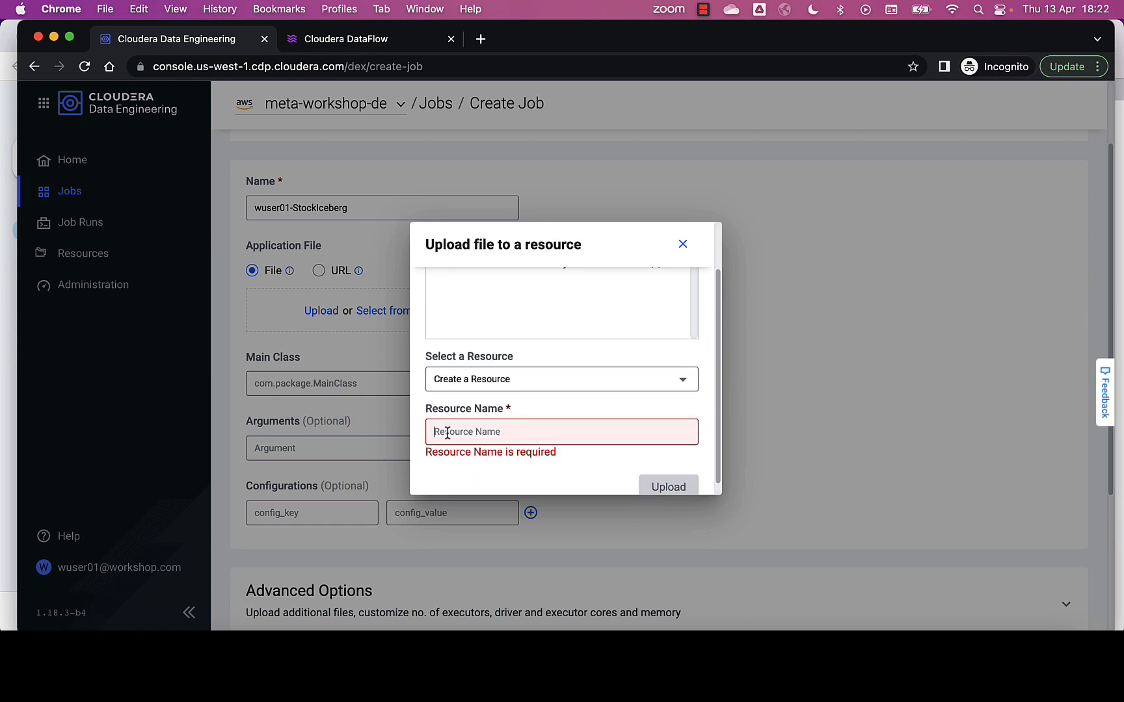
text(wuse)
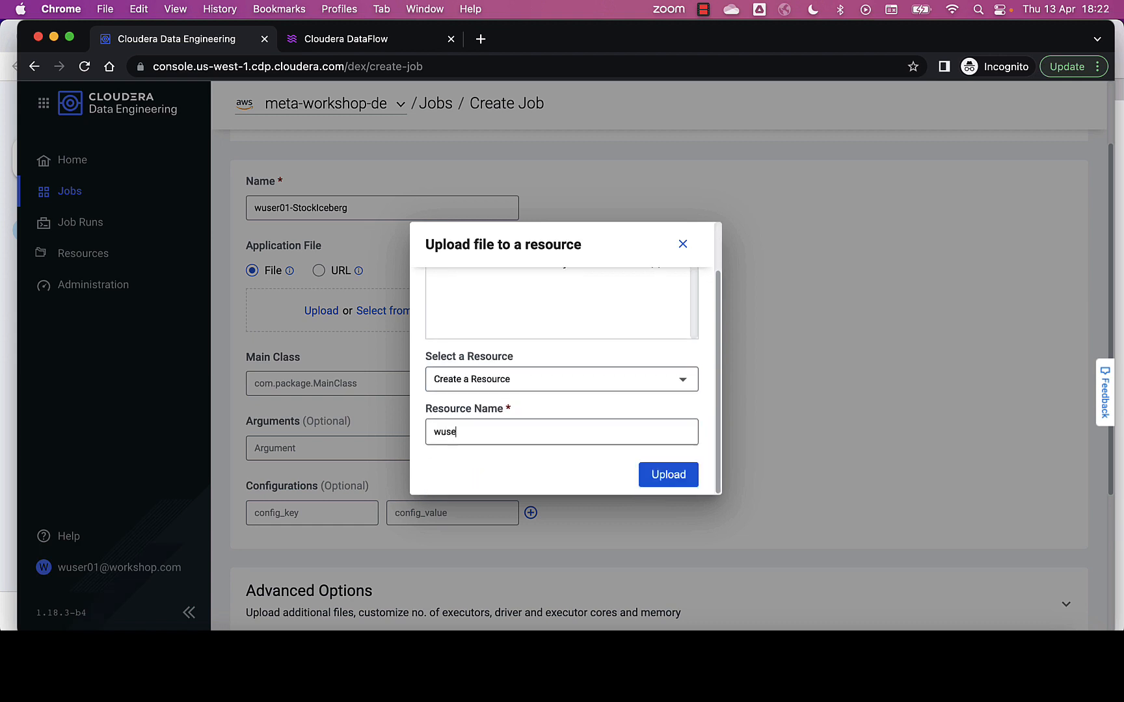
text(r01-spark)
key(BackSpace)
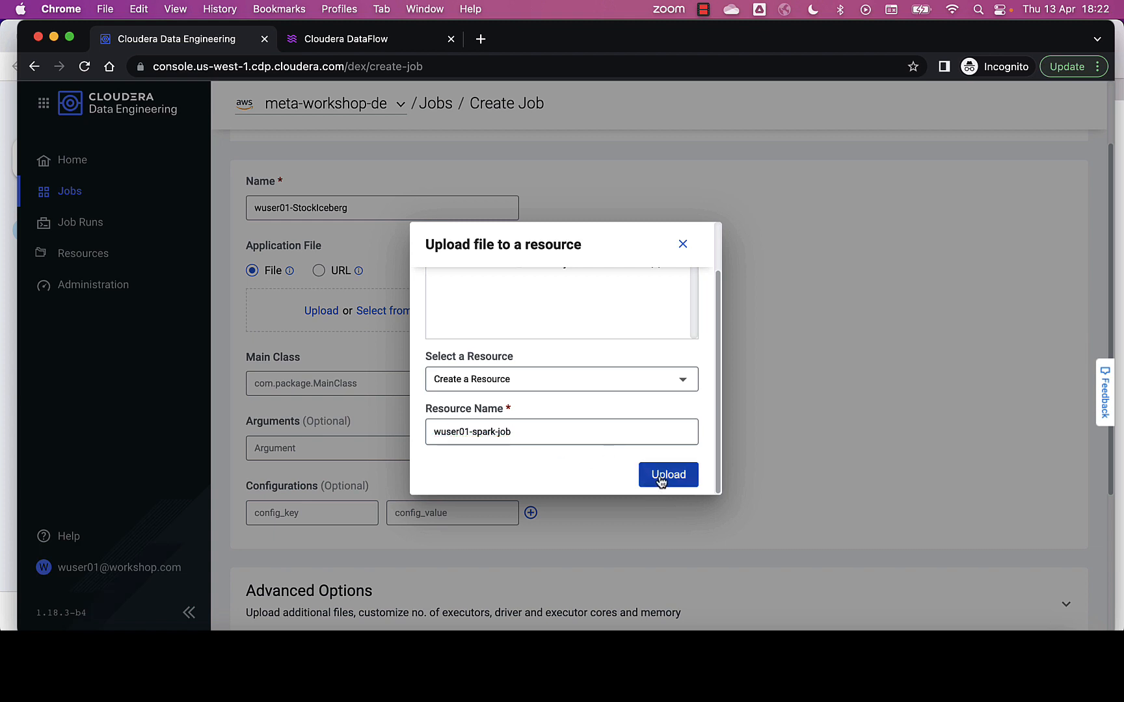
click(661, 479)
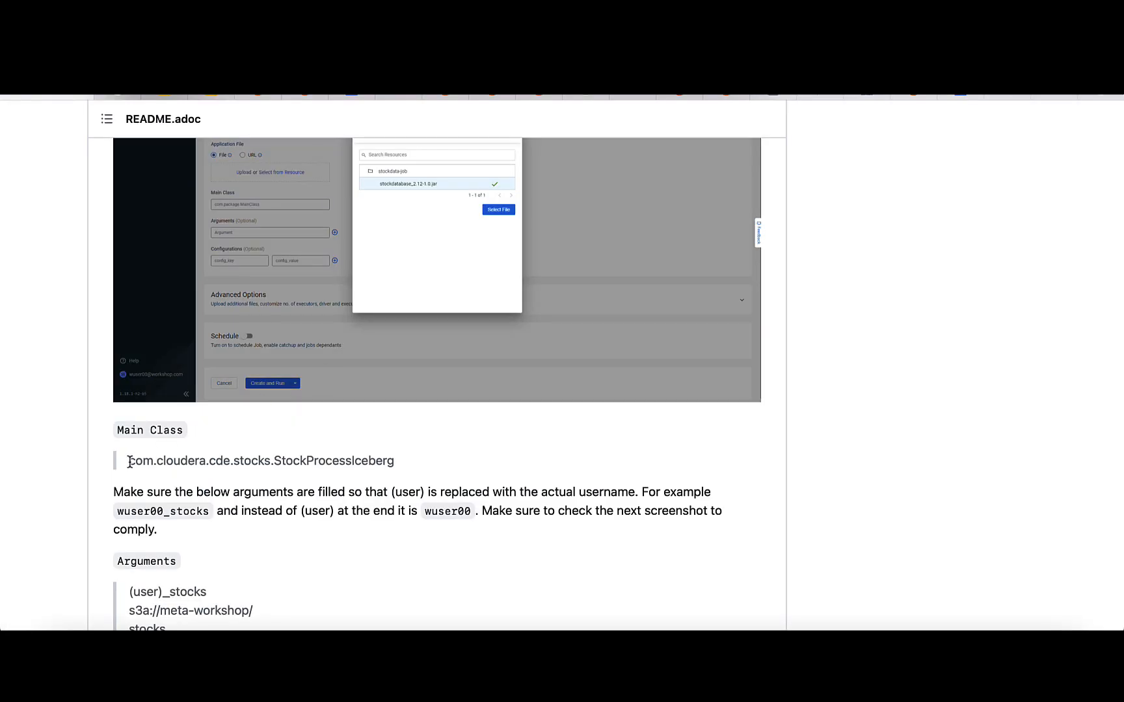
Step: Copy the main class com.cloudera.cde.stocks.StockProcessIceberg from README.adoc and enter it as the job's Main Class
drag(129, 461, 396, 462)
key(super+c)
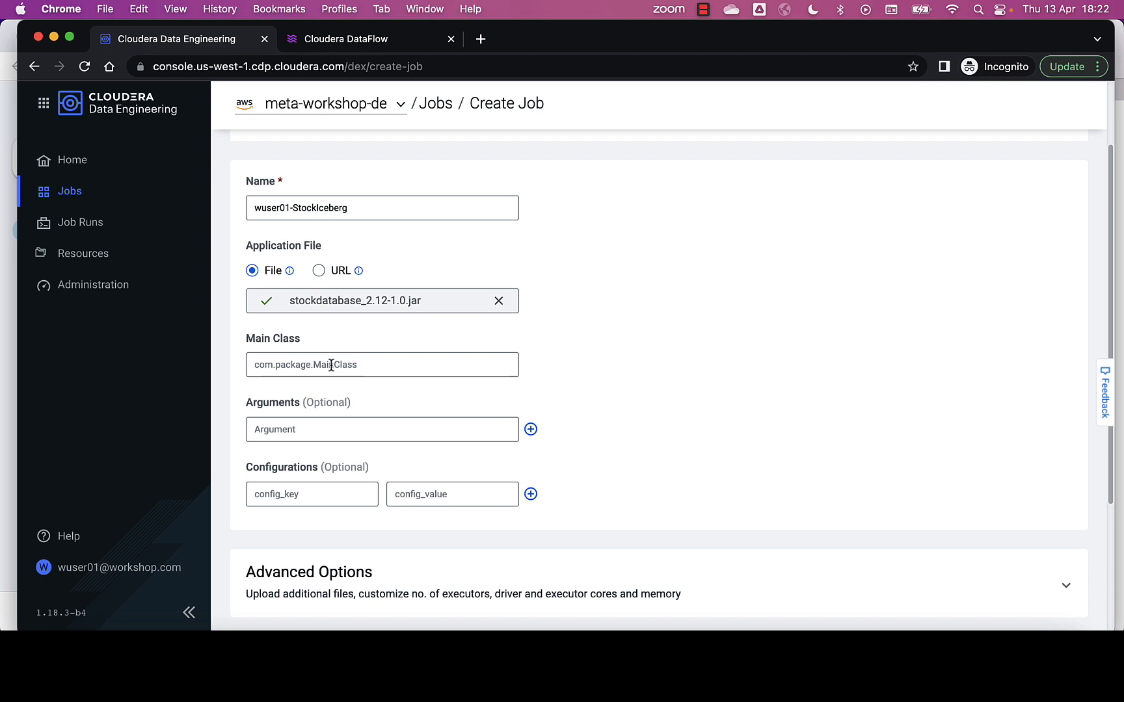
click(328, 364)
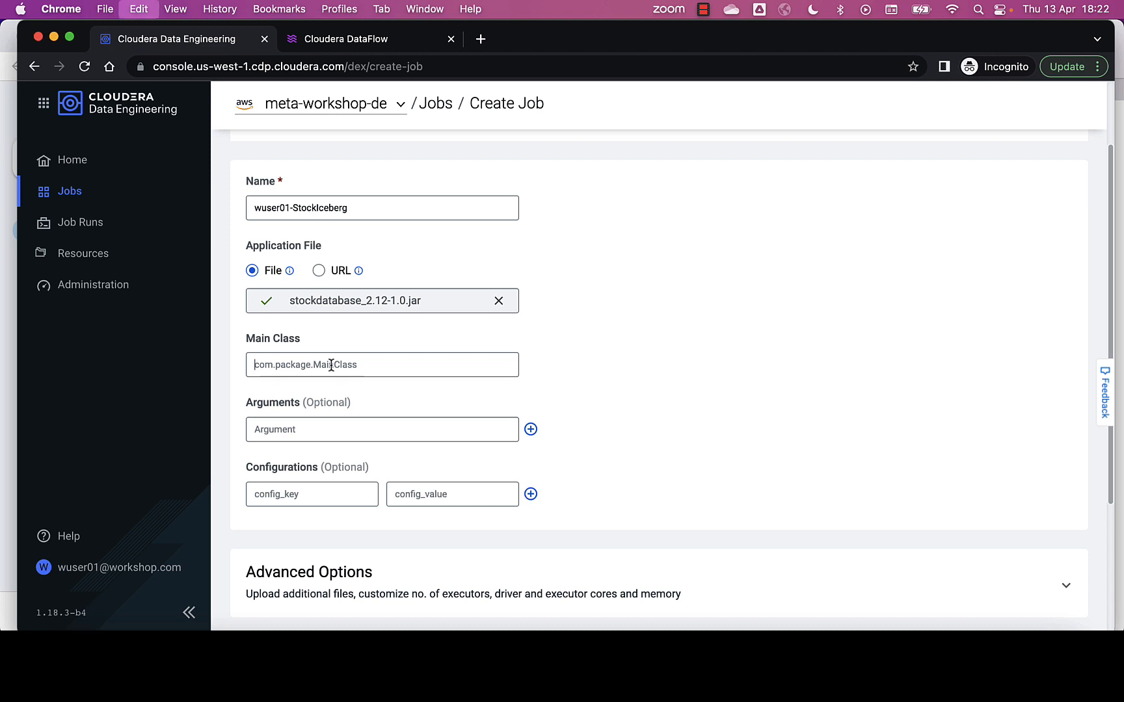
key(super+v)
click(301, 425)
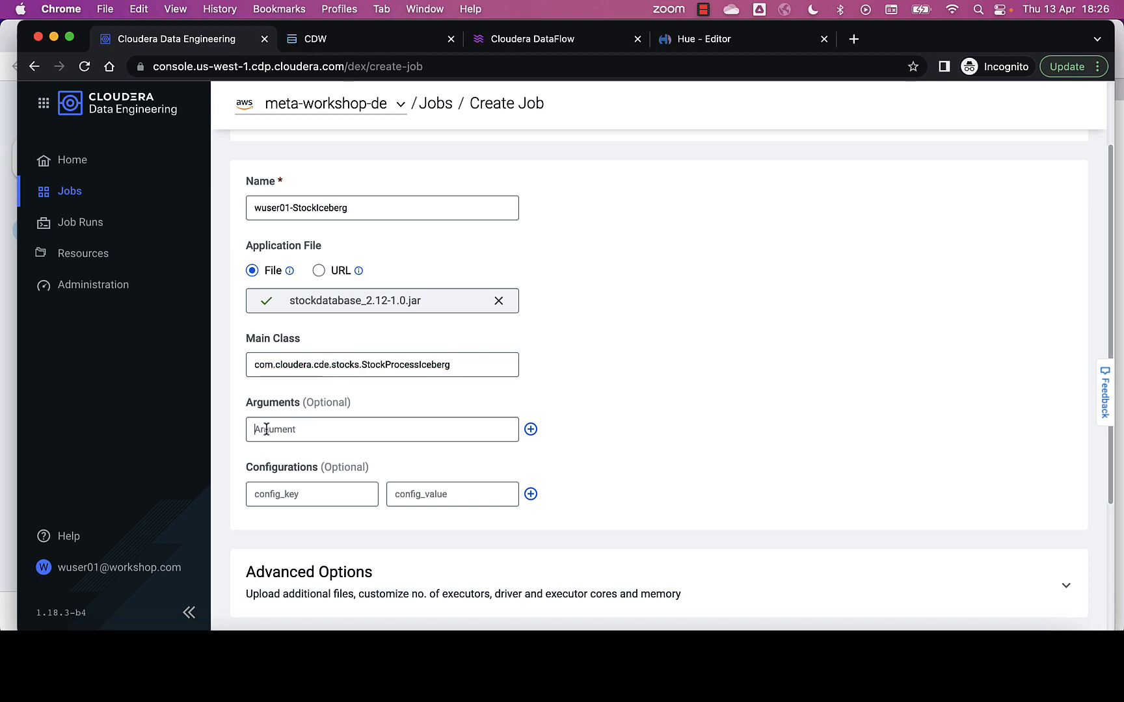
Step: Enter wuser01_stocks as the job's first argument and add an empty row for a second argument
click(256, 429)
text(wuser01_stocks)
click(531, 430)
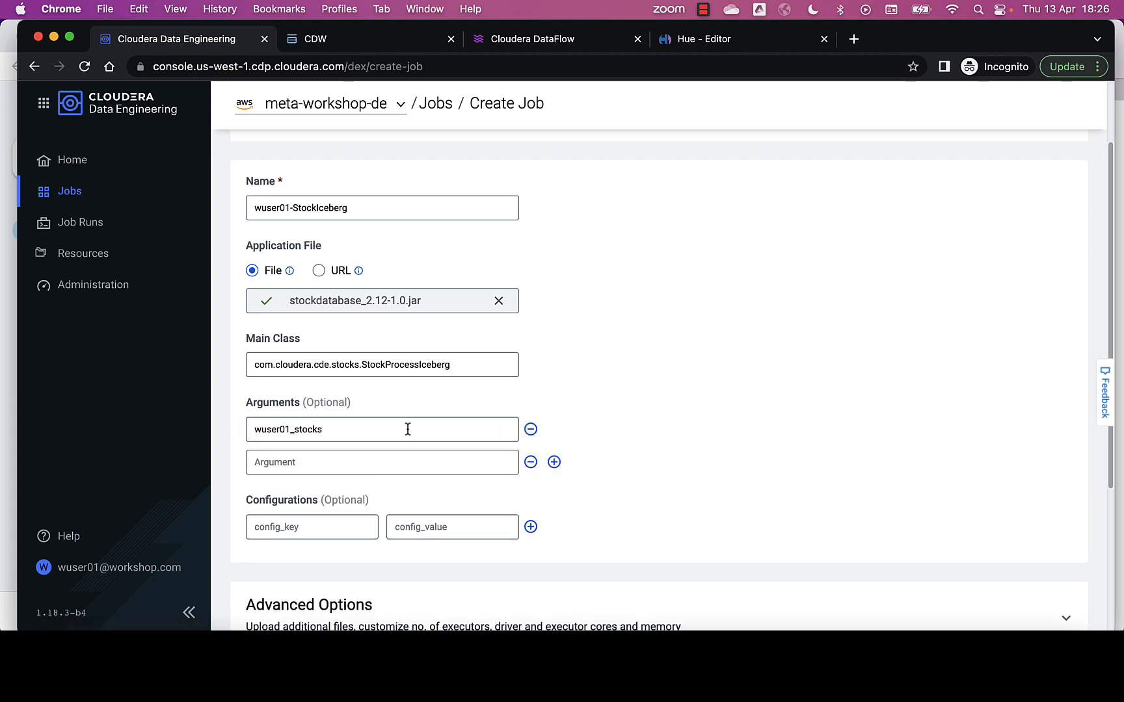
Step: Enter s3a://meta-workshop/, stocks and wuser01 as the job's second, third and fourth arguments
click(268, 462)
text(s3a://meta-workshop/)
click(554, 462)
click(253, 495)
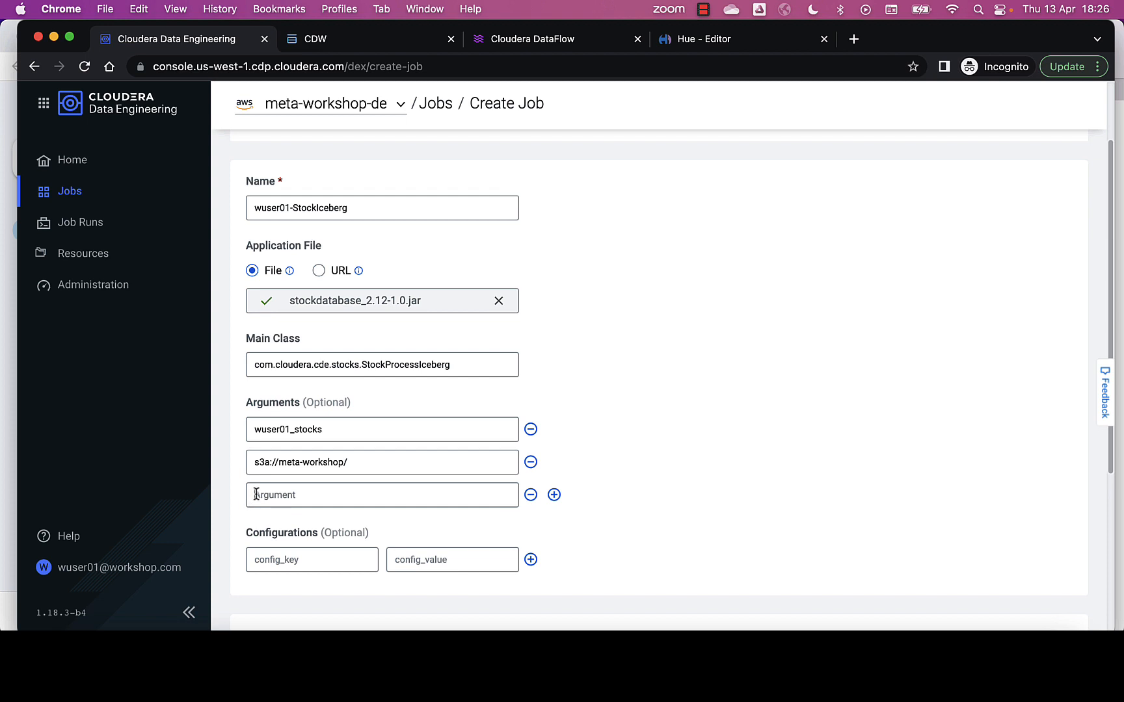
text(stocks)
click(554, 495)
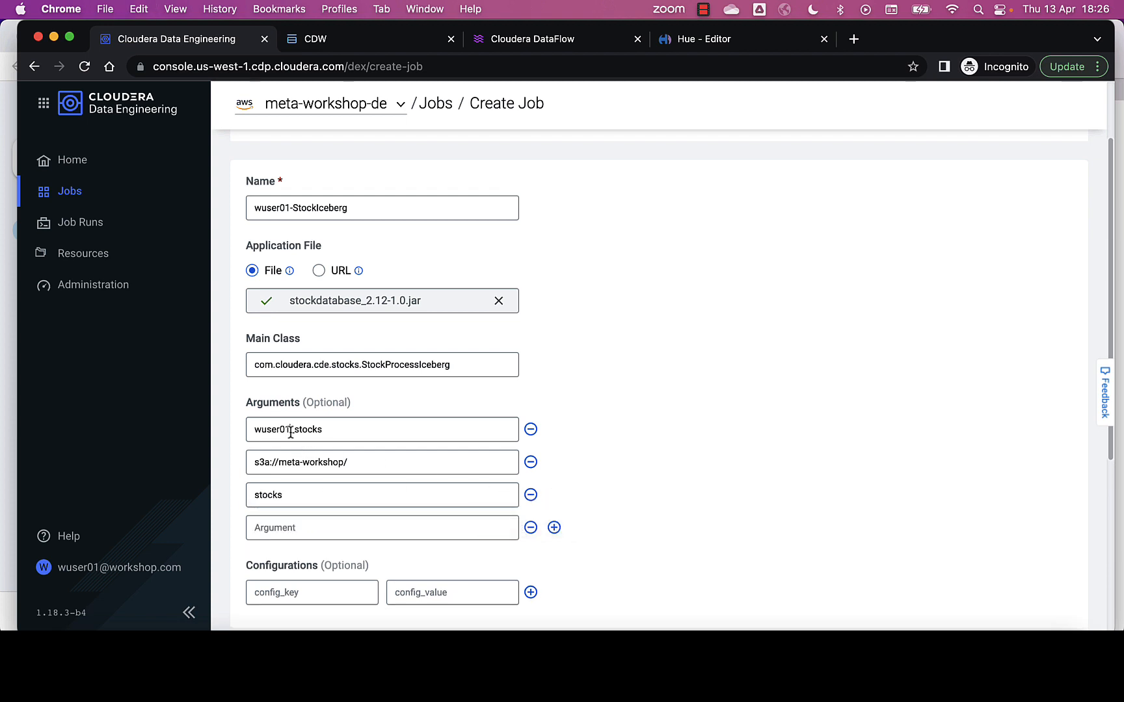
drag(291, 433, 249, 434)
key(super+c)
click(296, 531)
key(super+v)
Step: Create and run the wuser01-StockIceberg job, leaving its configurations, advanced options and schedule at their defaults
scroll(297, 531, down, 3)
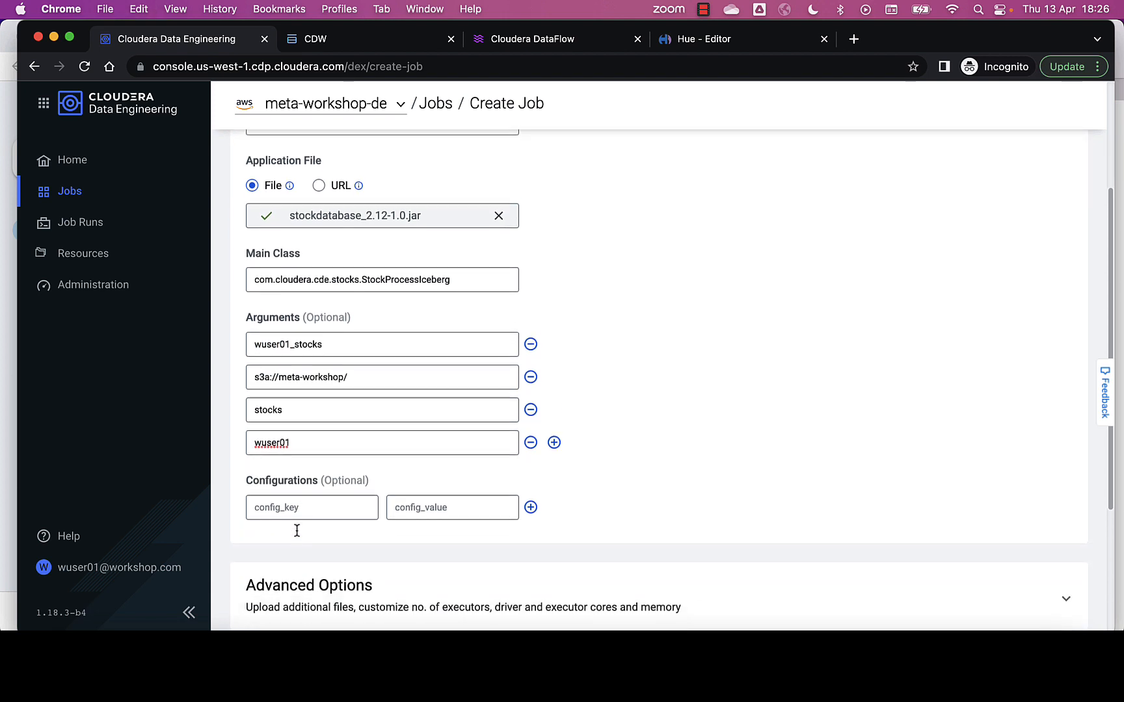
scroll(297, 531, down, 1)
scroll(297, 534, down, 7)
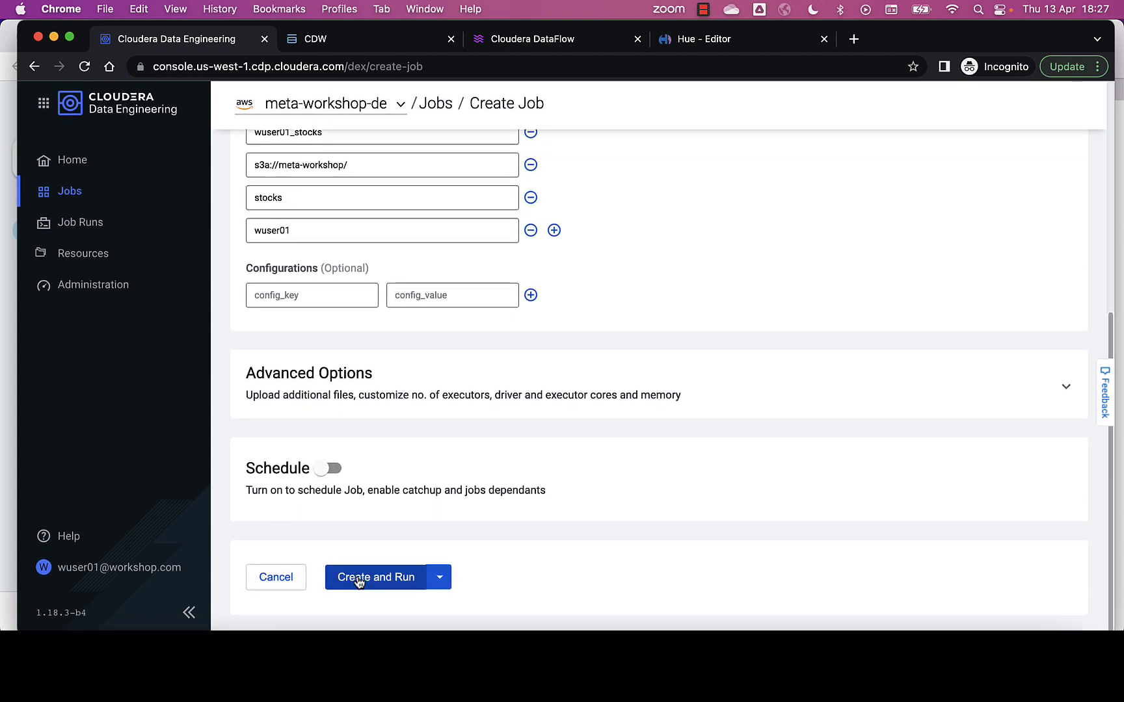
click(358, 579)
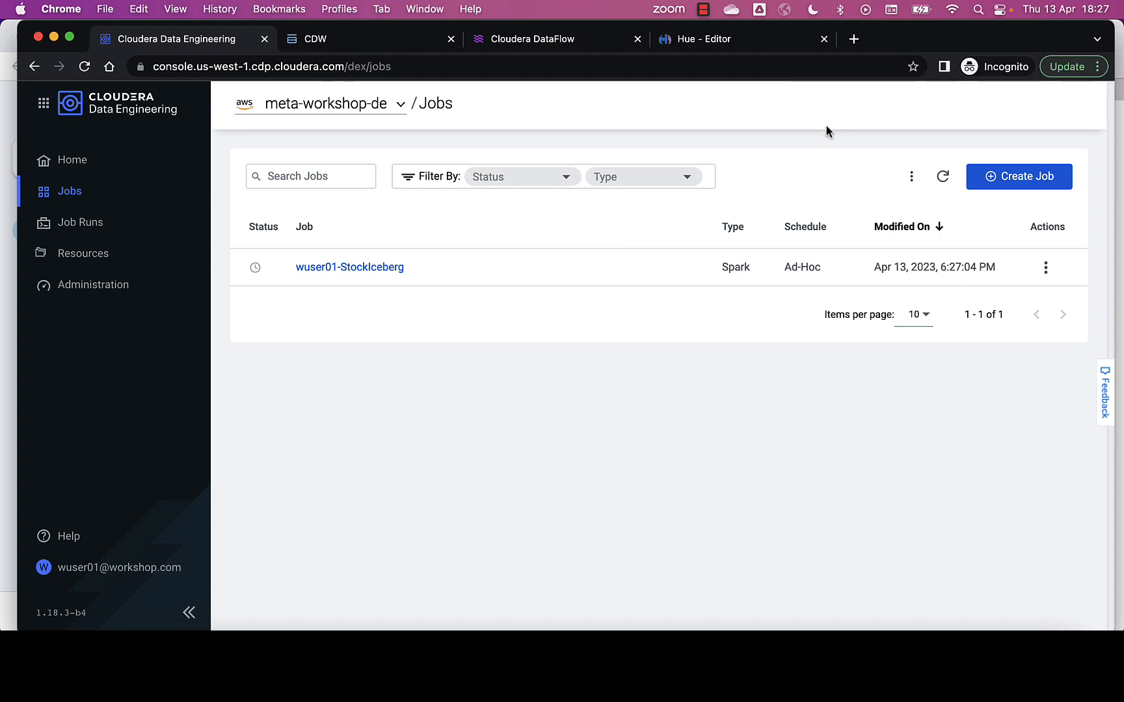
Step: Open the logs of the newest run of the wuser01-StockIceberg job
click(331, 269)
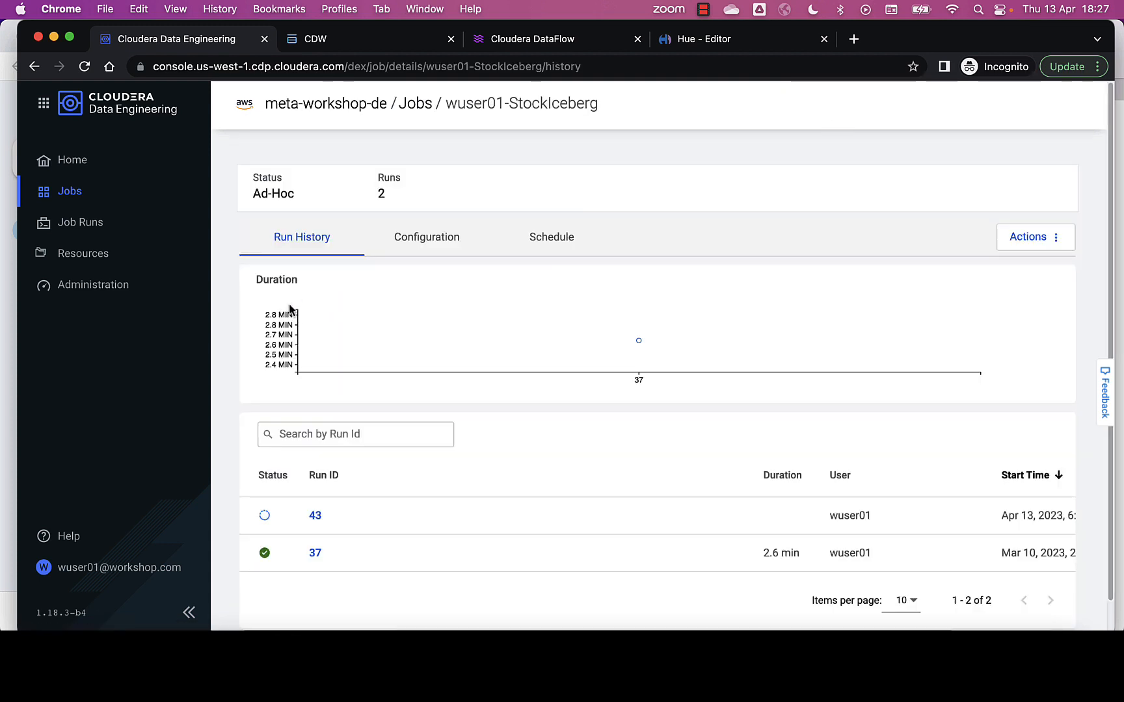
scroll(258, 344, down, 2)
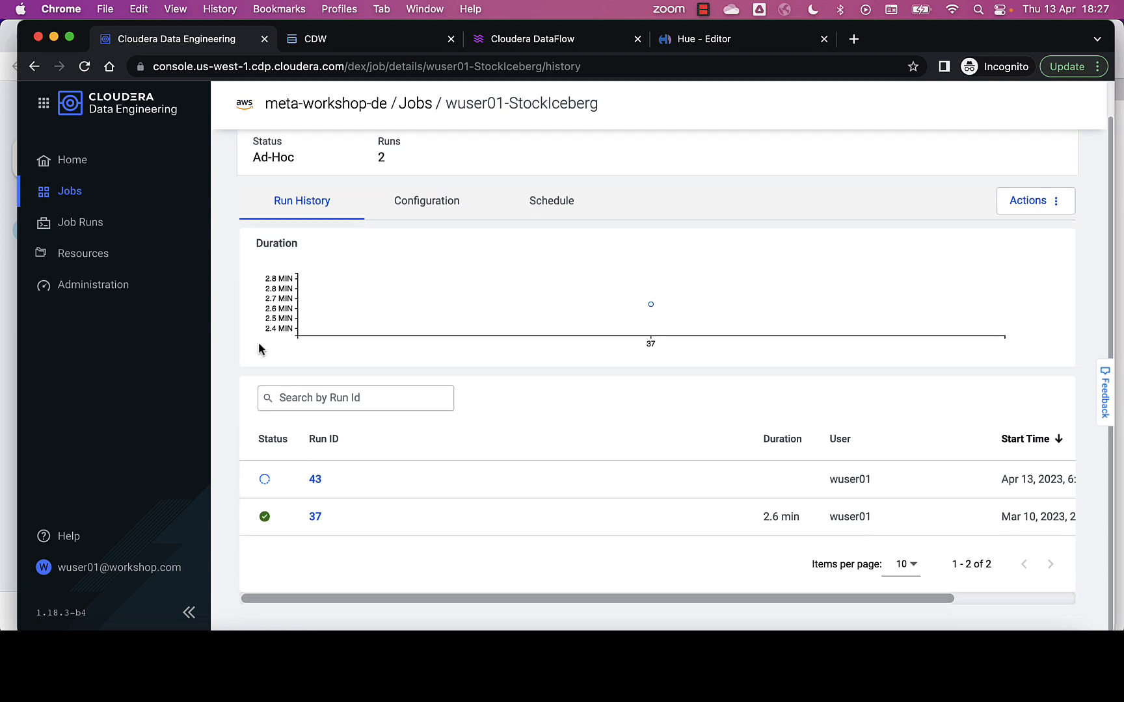
click(313, 480)
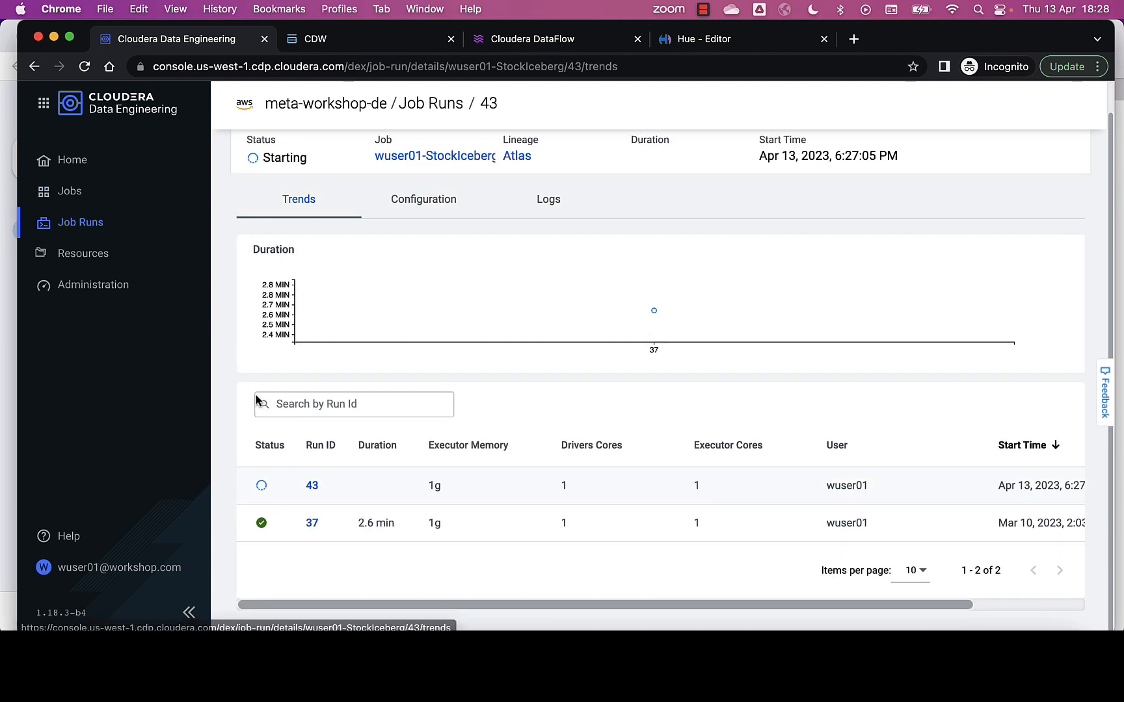
scroll(254, 401, up, 2)
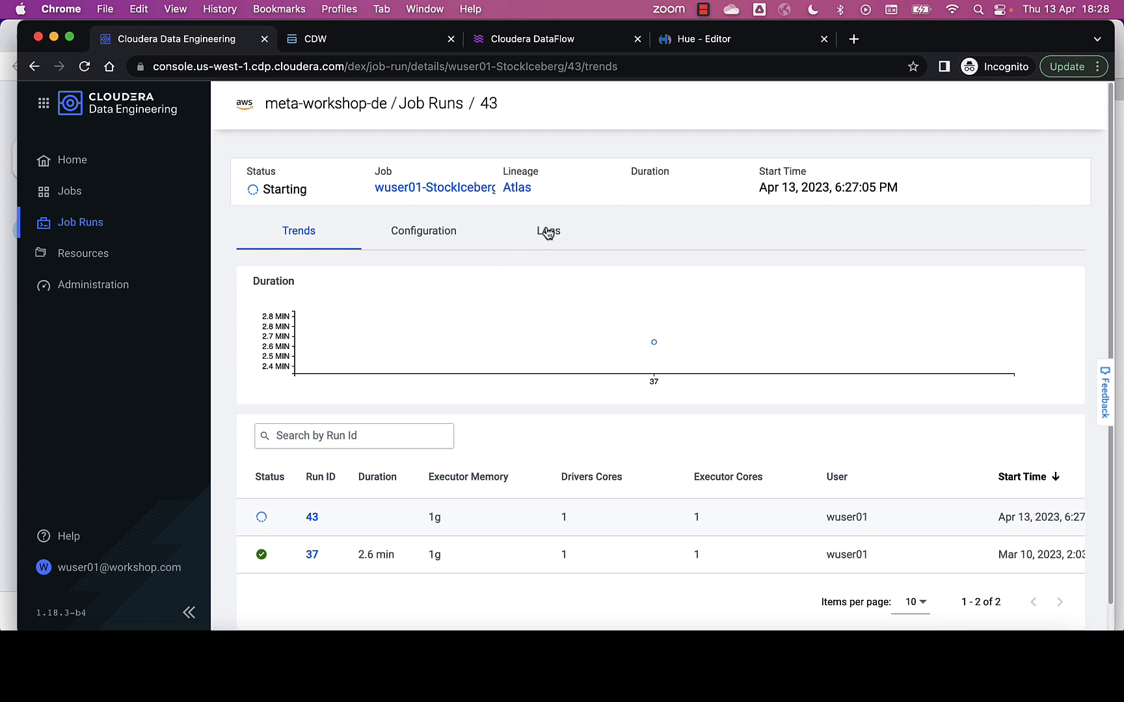
click(548, 233)
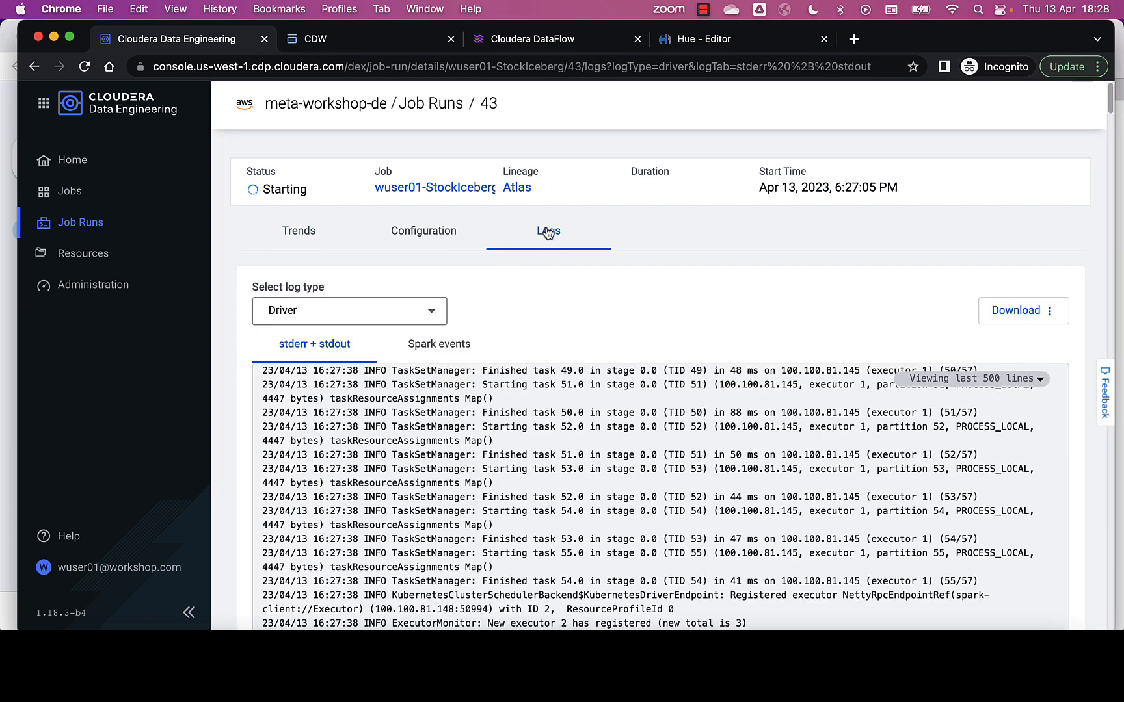
Step: Review the driver's Spark events and stdout logs and check the job run's status and processing messages
click(430, 317)
click(509, 309)
click(440, 345)
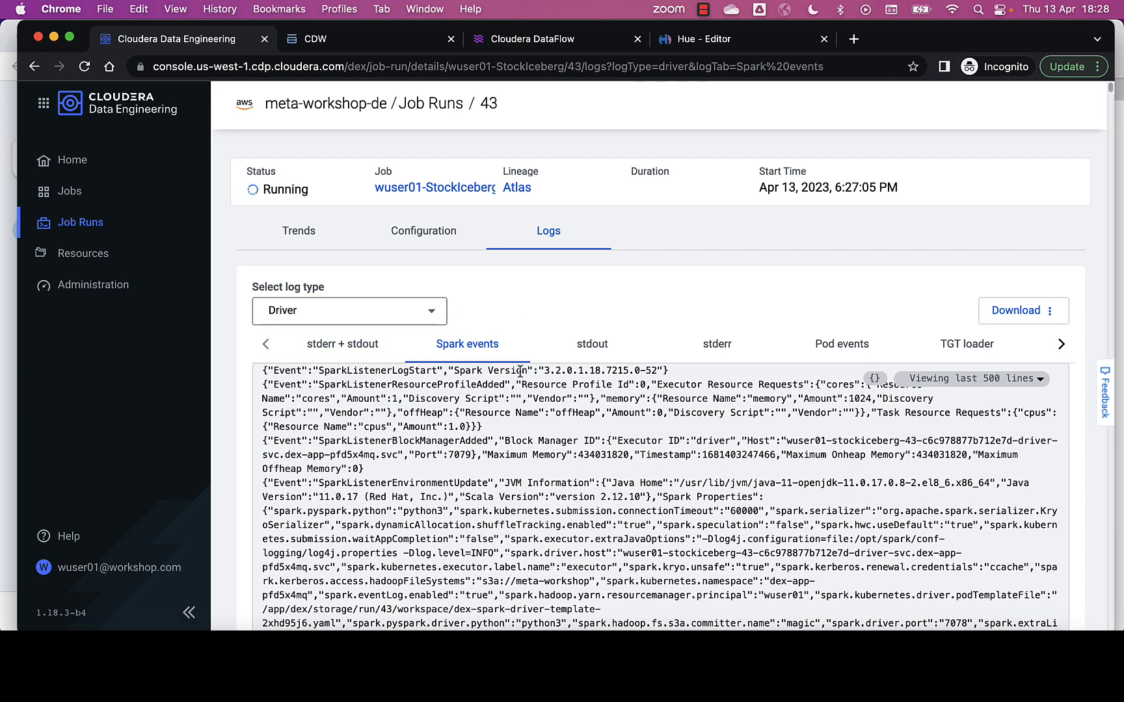
click(589, 351)
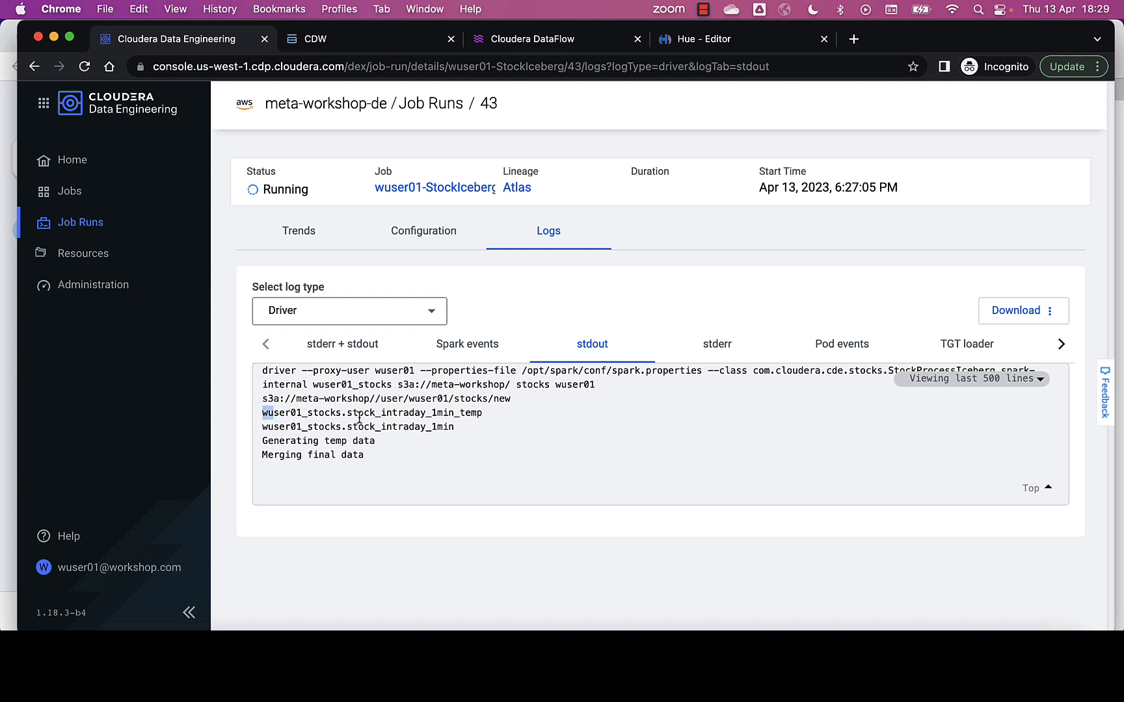
drag(263, 415, 454, 430)
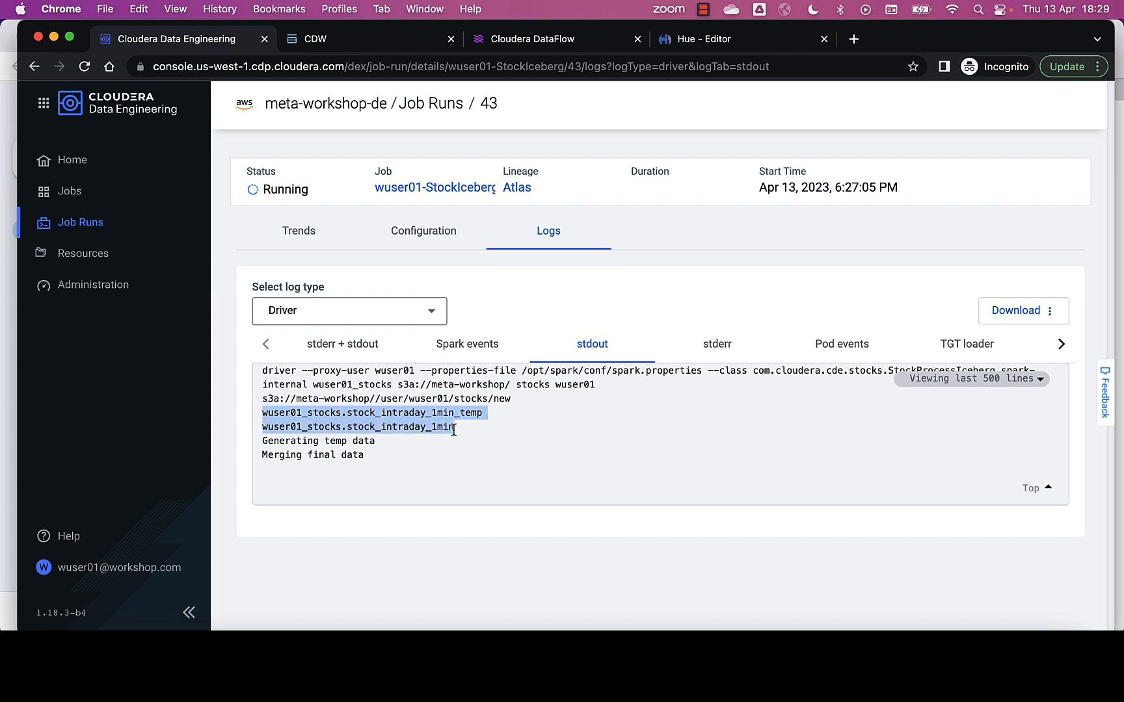
click(333, 442)
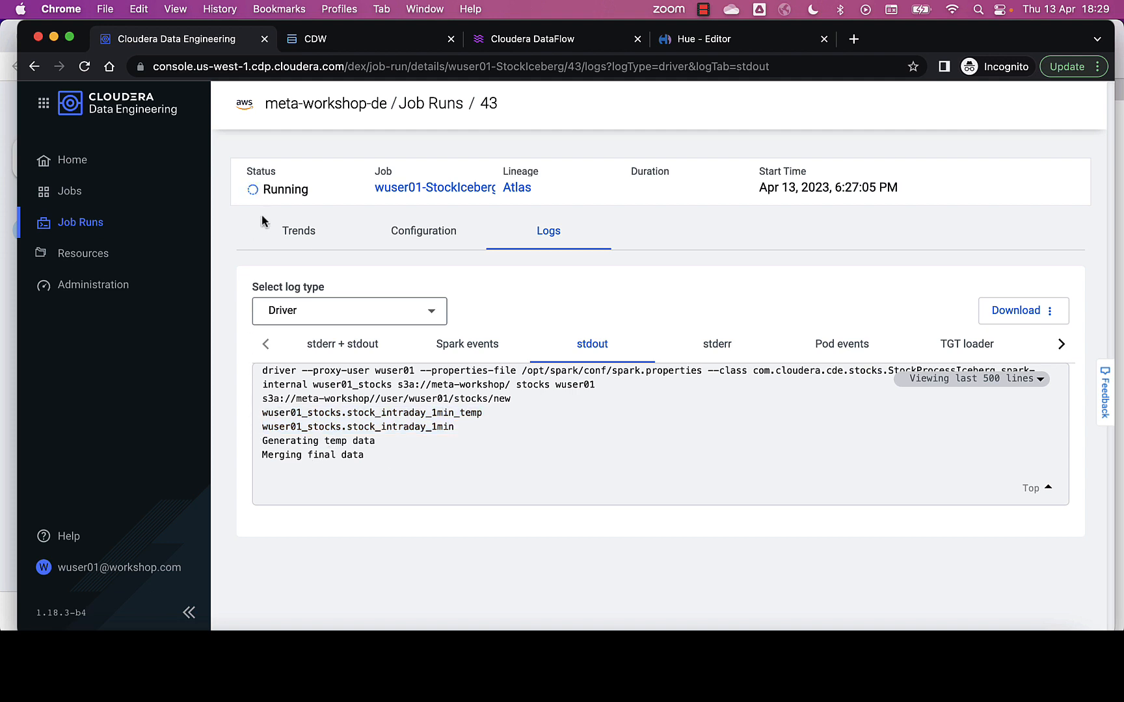
double_click(275, 192)
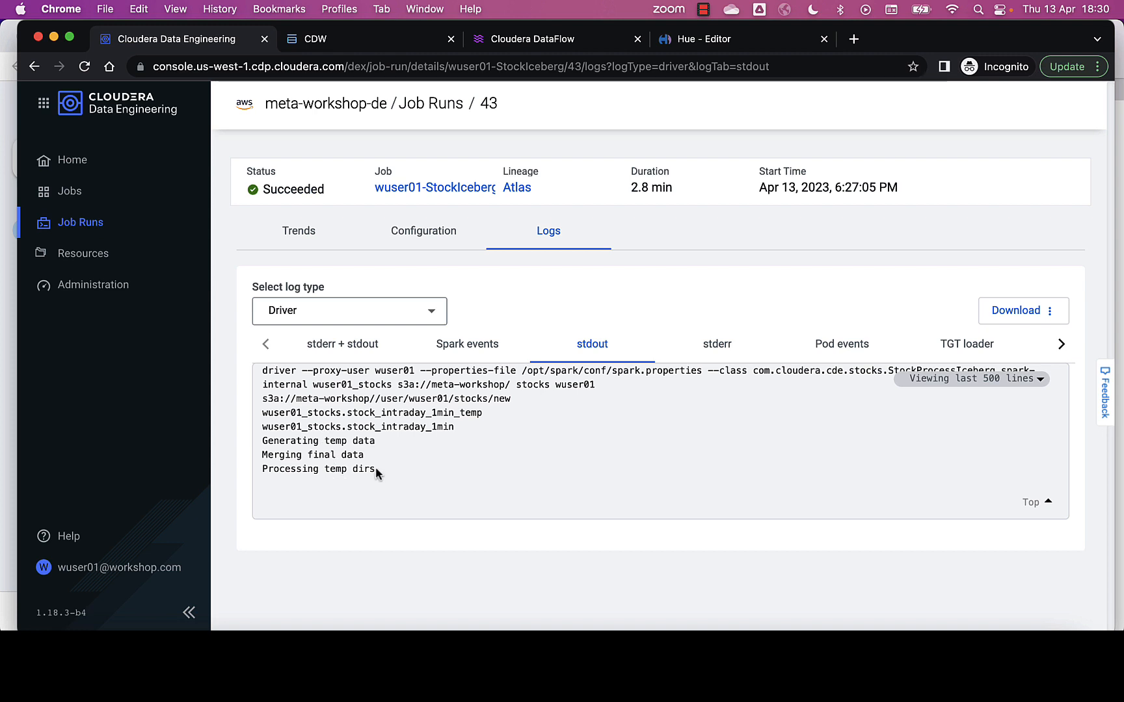
drag(375, 468, 261, 467)
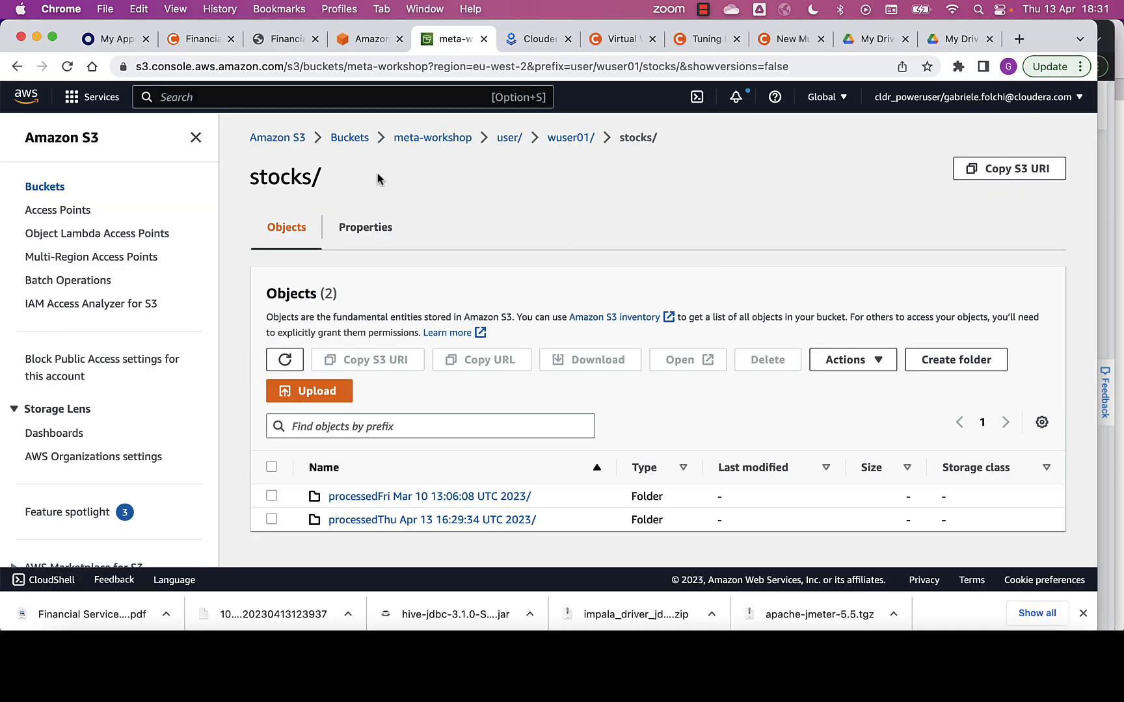
Step: Switch to Amazon S3 and inspect the files in the April 13 processed folder under meta-workshop/user/wuser01/stocks, then return to the parent folder
drag(306, 150, 627, 151)
click(610, 170)
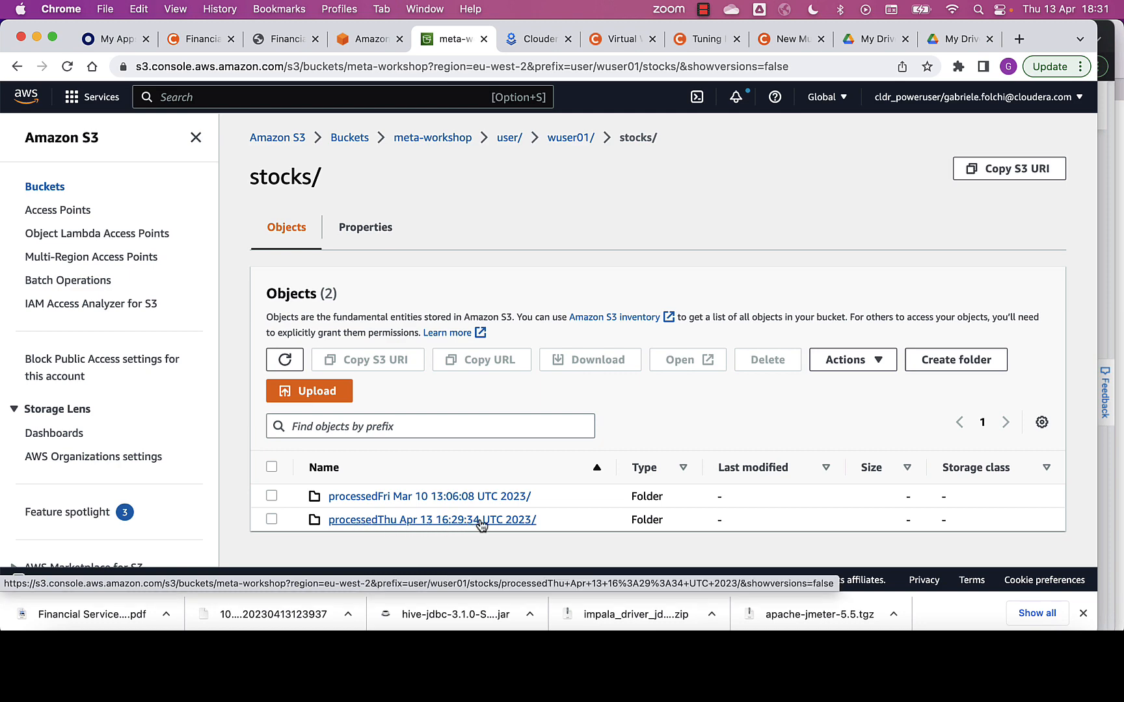
click(417, 520)
scroll(417, 524, down, 5)
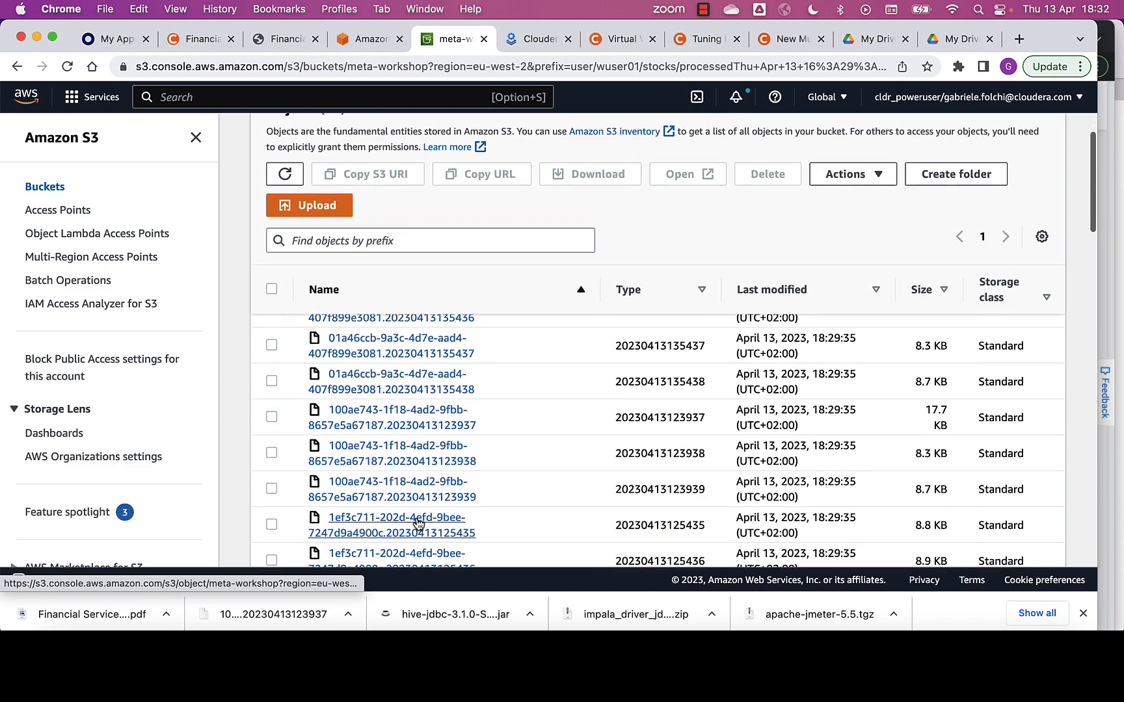
scroll(417, 523, down, 12)
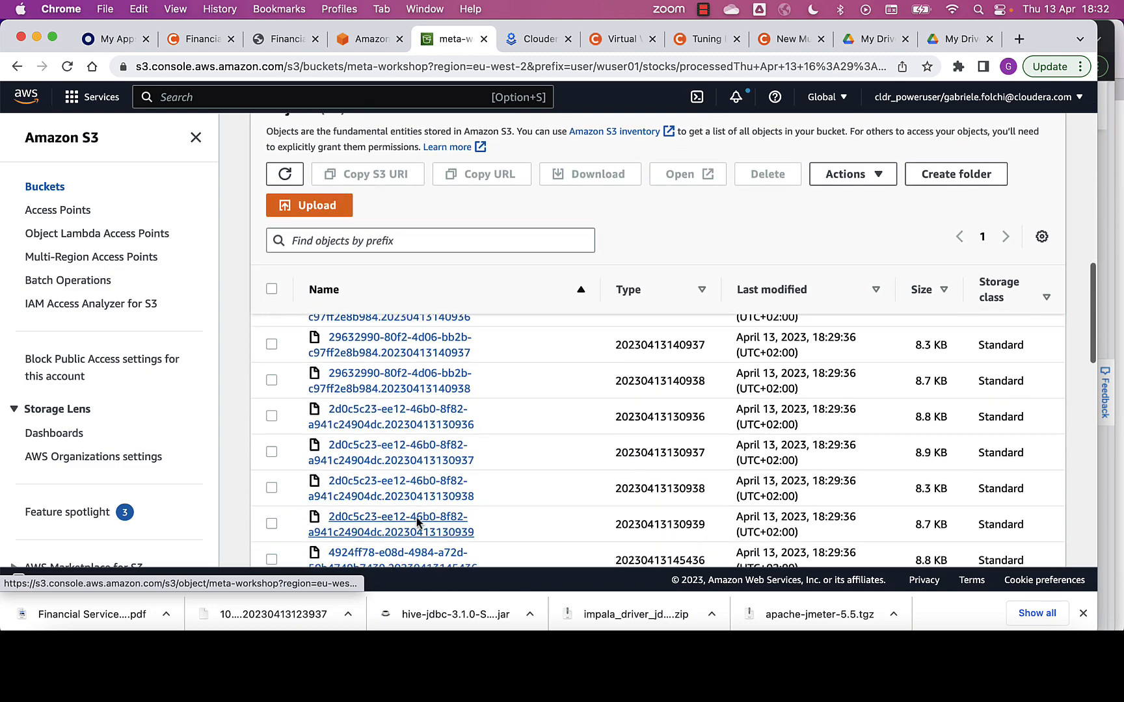
scroll(417, 524, down, 12)
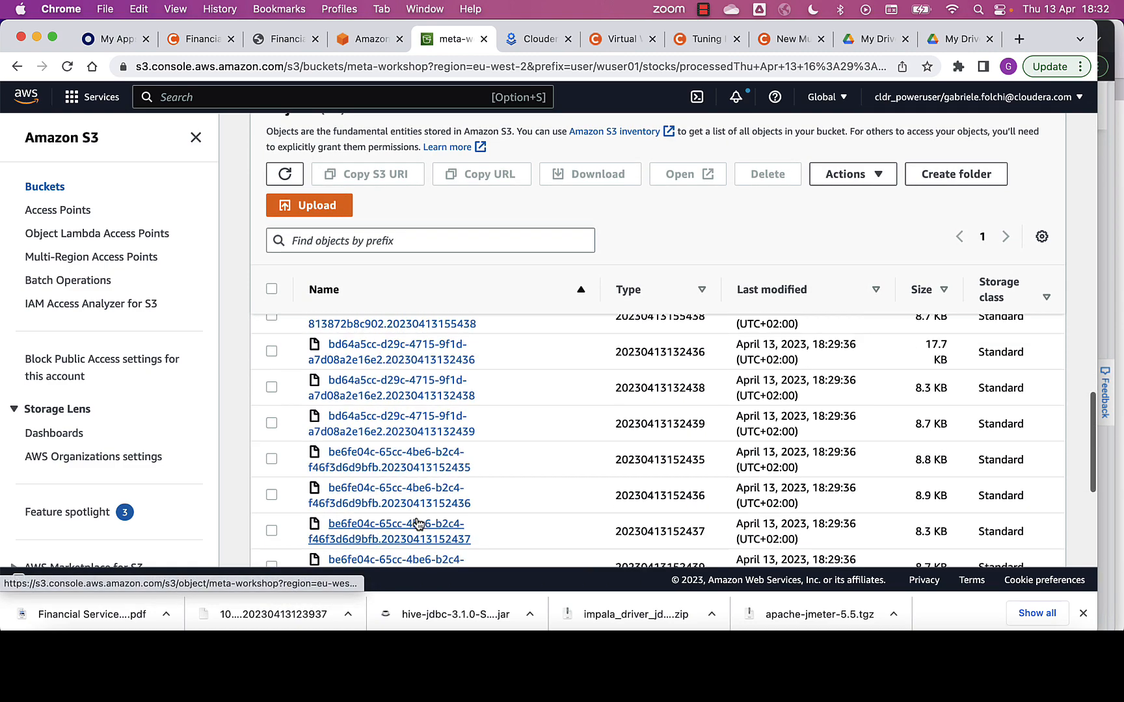
scroll(417, 524, up, 20)
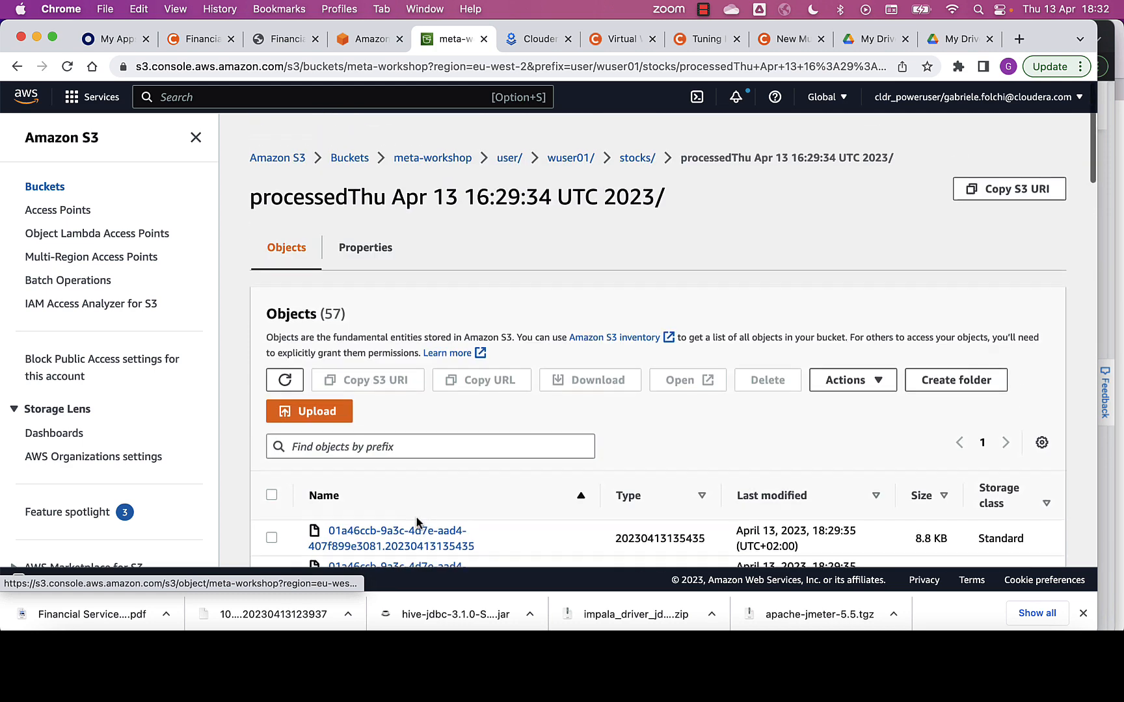
key(super+bracketleft)
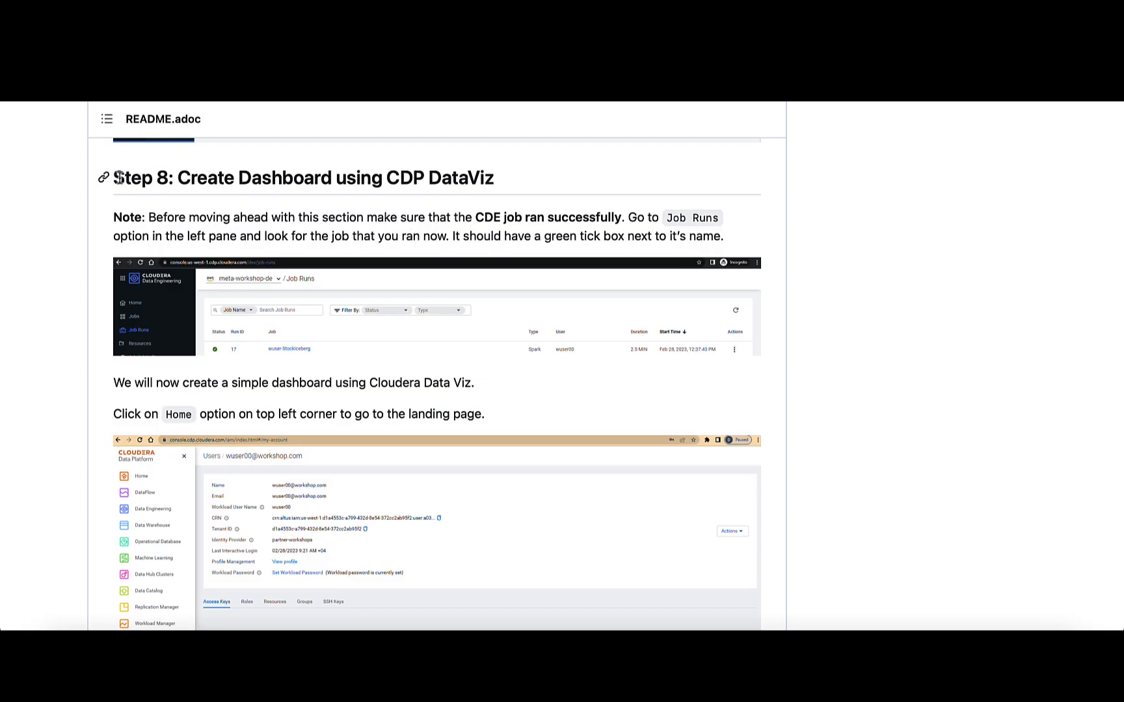
Step: Read the opening instructions of Step 8, Create Dashboard using CDP DataViz, in README.adoc
drag(116, 177, 498, 182)
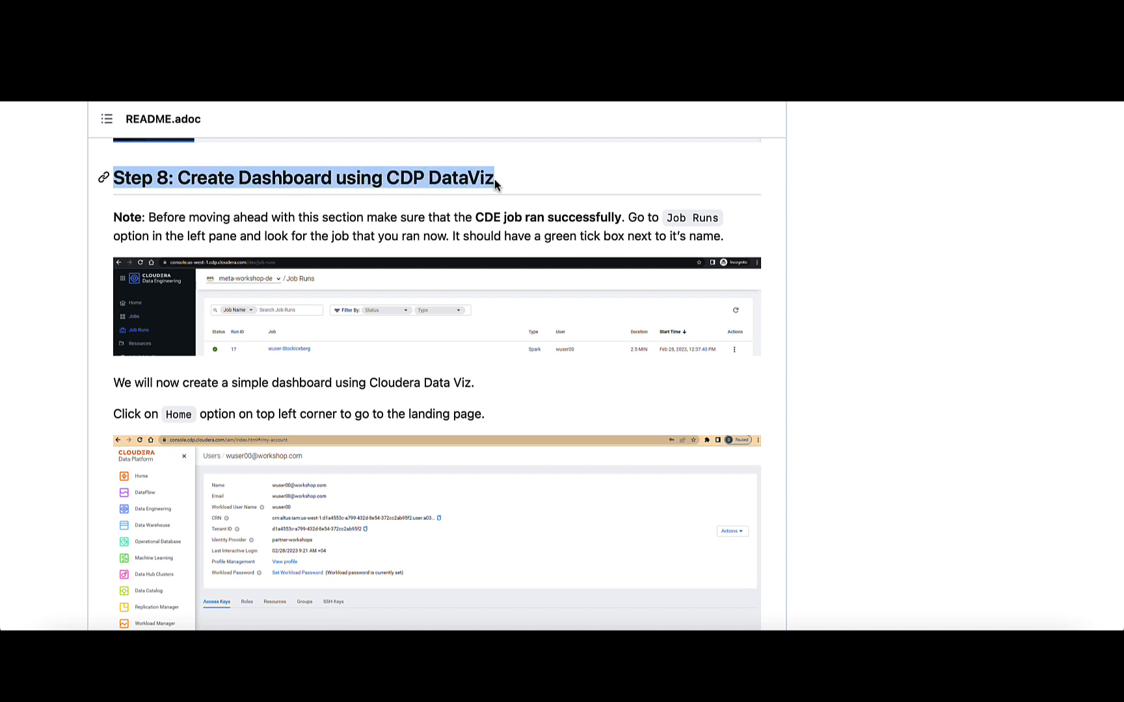
scroll(387, 227, down, 3)
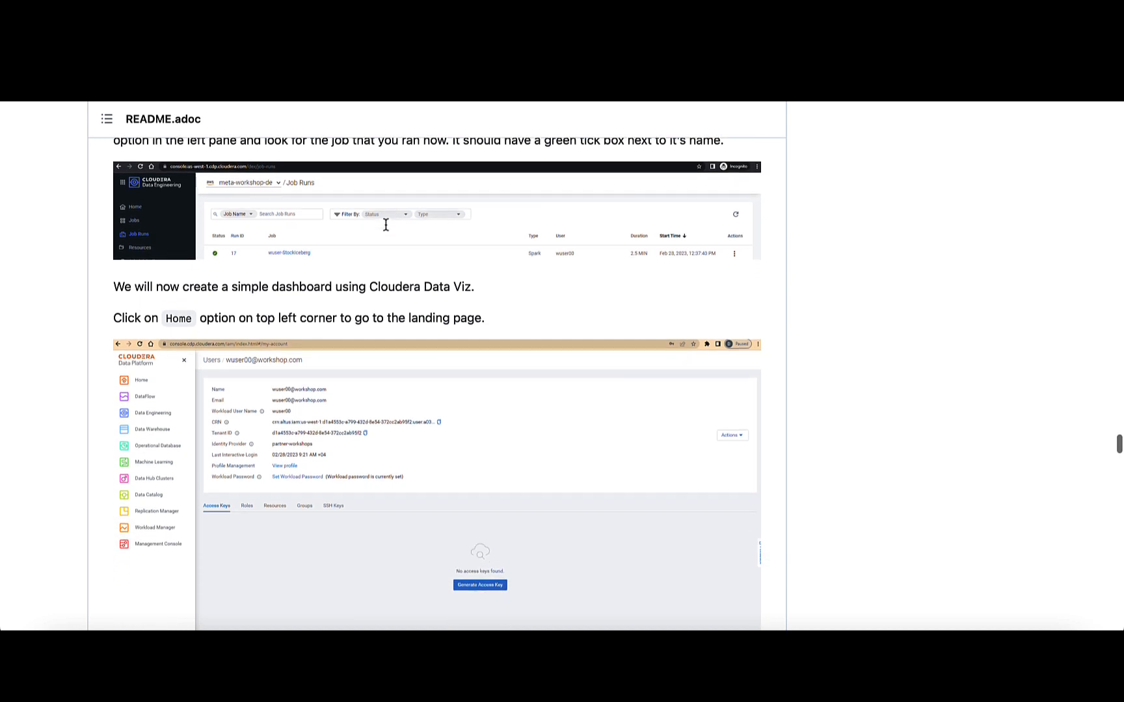
scroll(387, 229, down, 2)
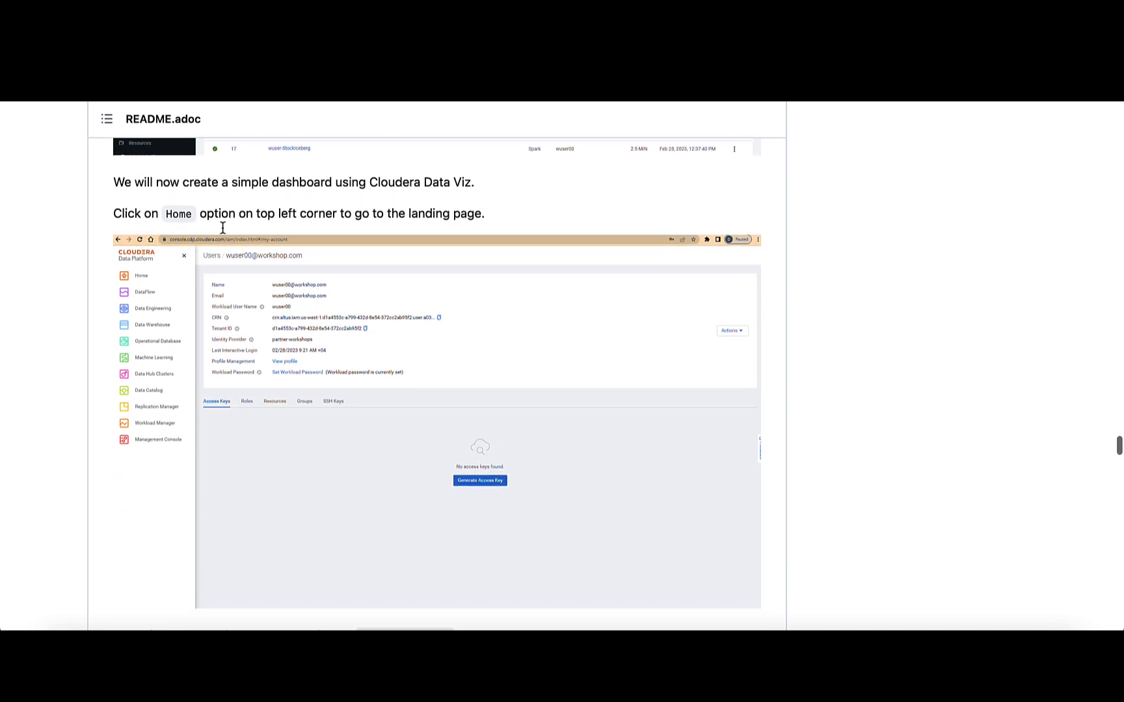
drag(118, 210, 475, 219)
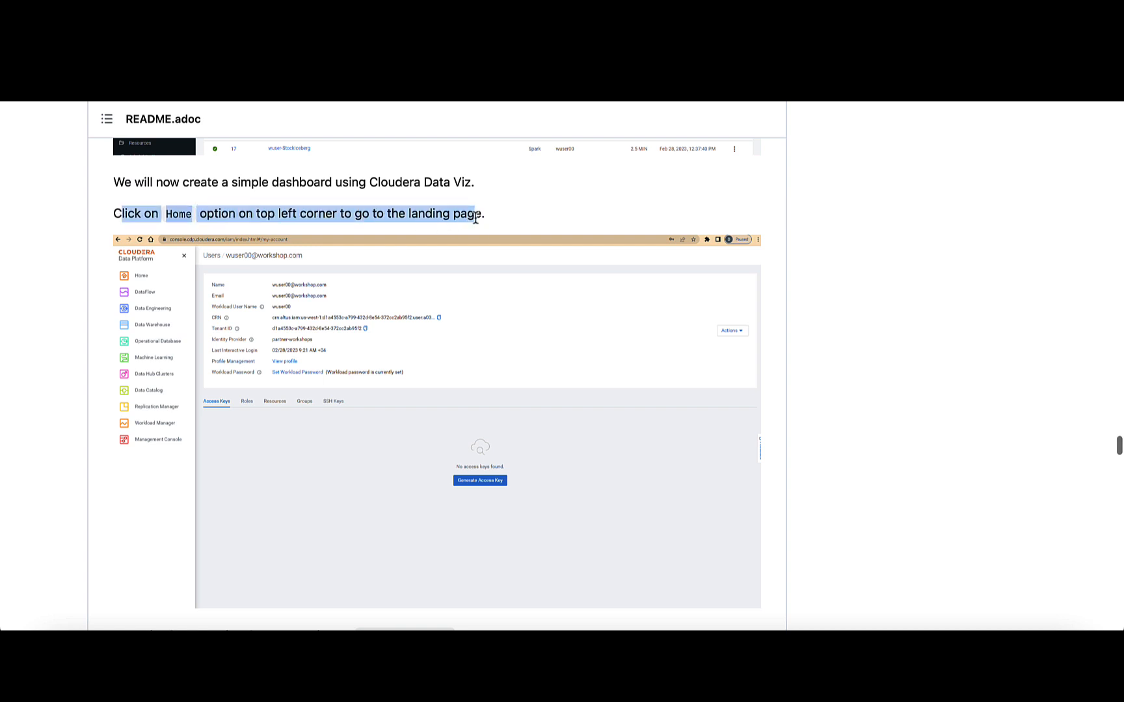
scroll(476, 219, down, 2)
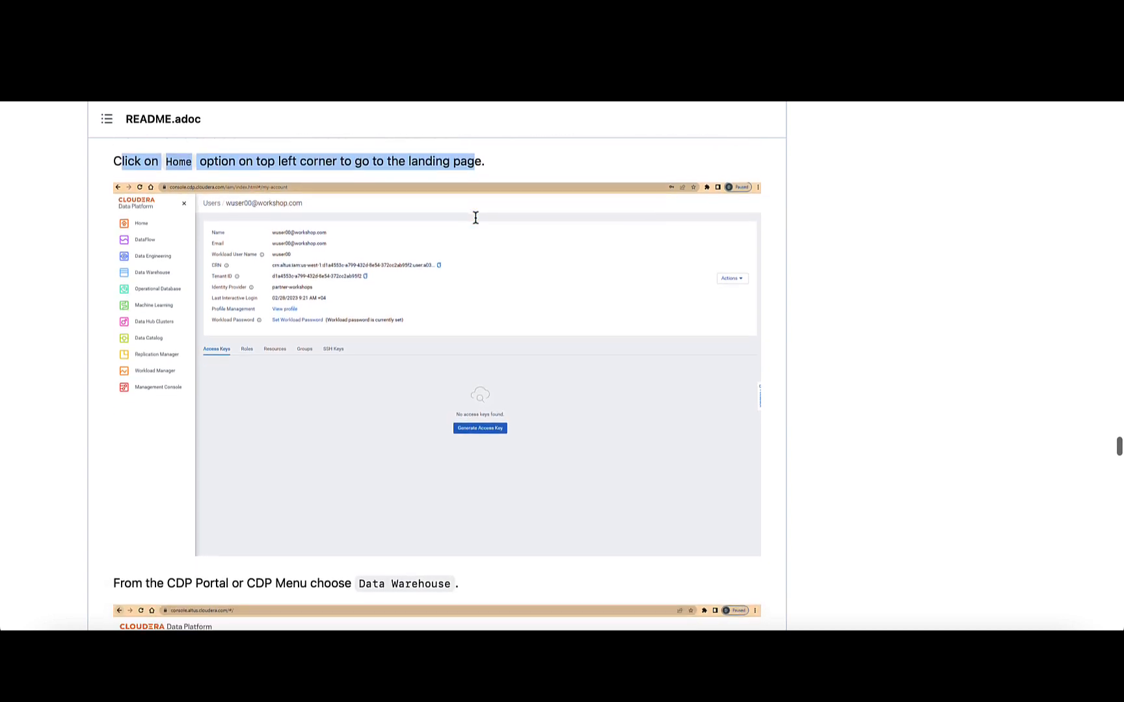
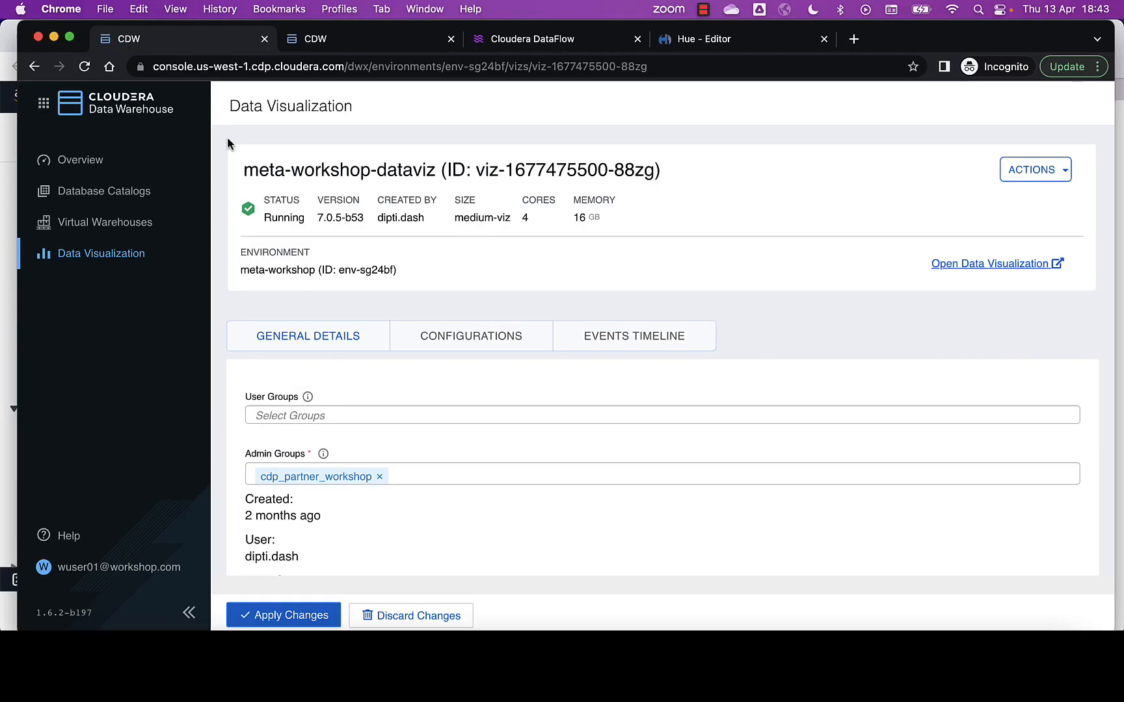
Step: Switch to Cloudera Data Warehouse, open the meta-workshop-dataviz Data Visualization instance and look over its home page
click(44, 105)
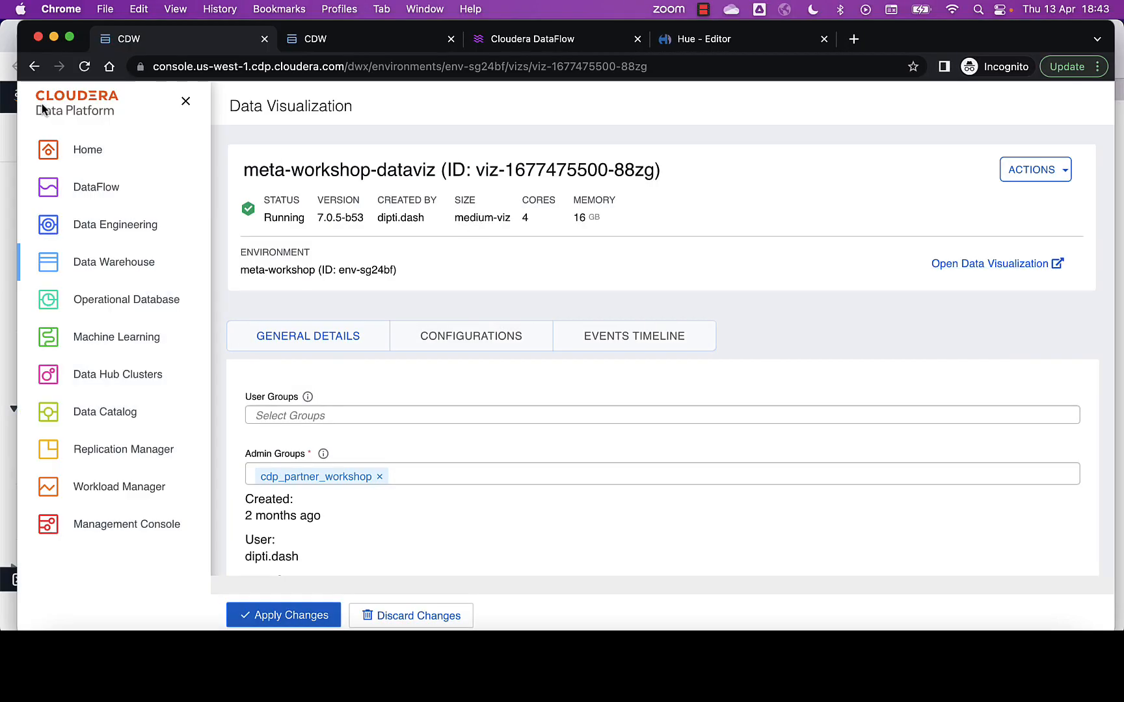
click(79, 261)
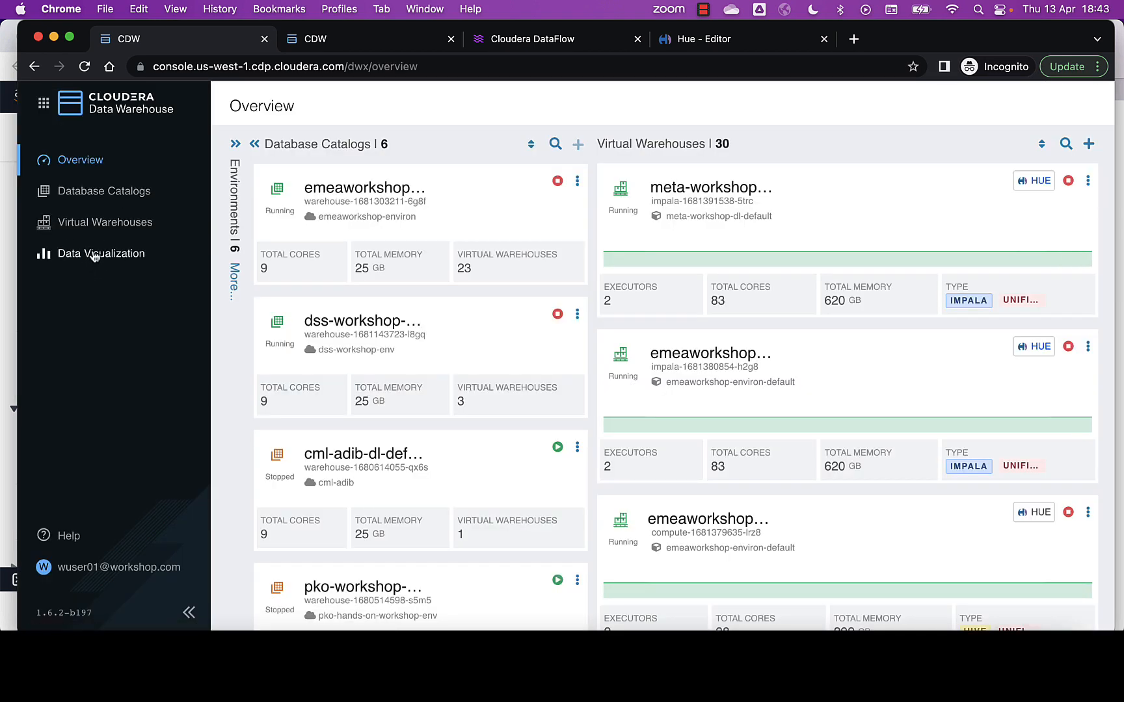
click(94, 256)
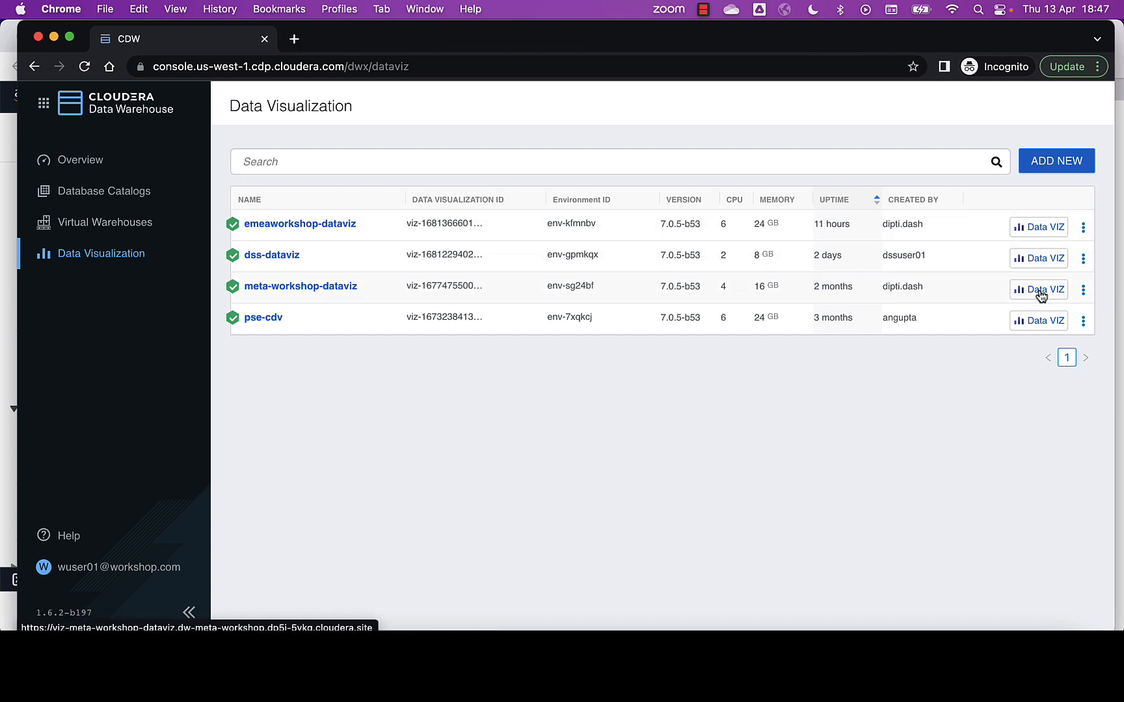
click(1041, 293)
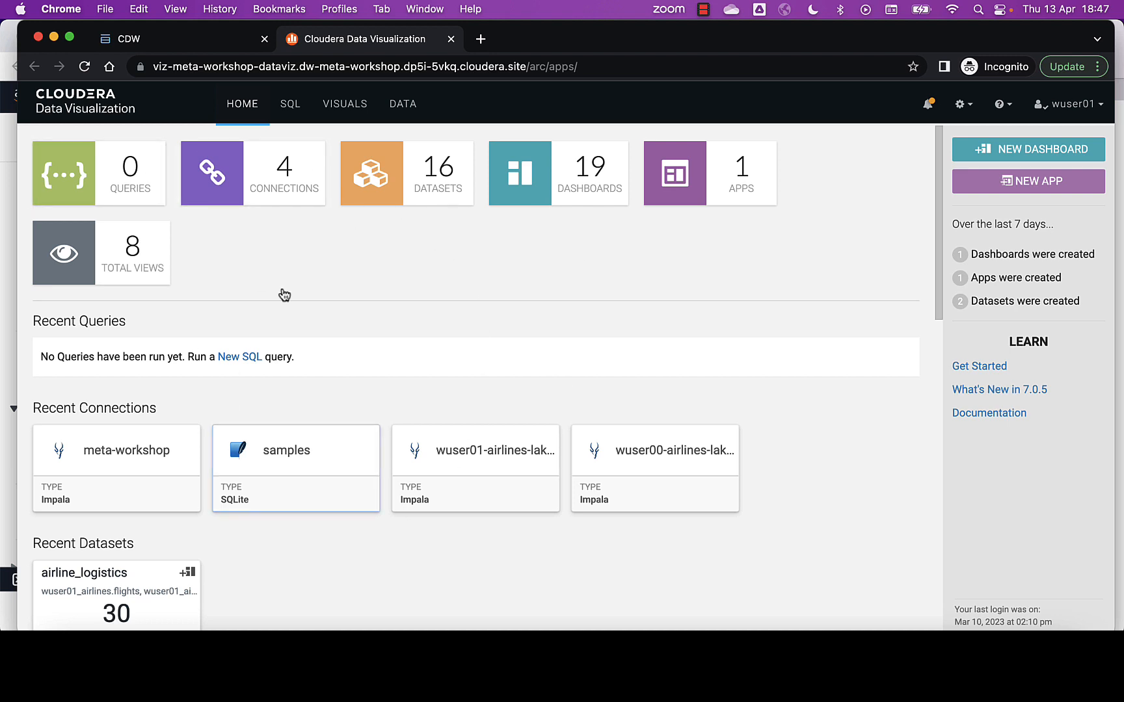
scroll(422, 424, down, 5)
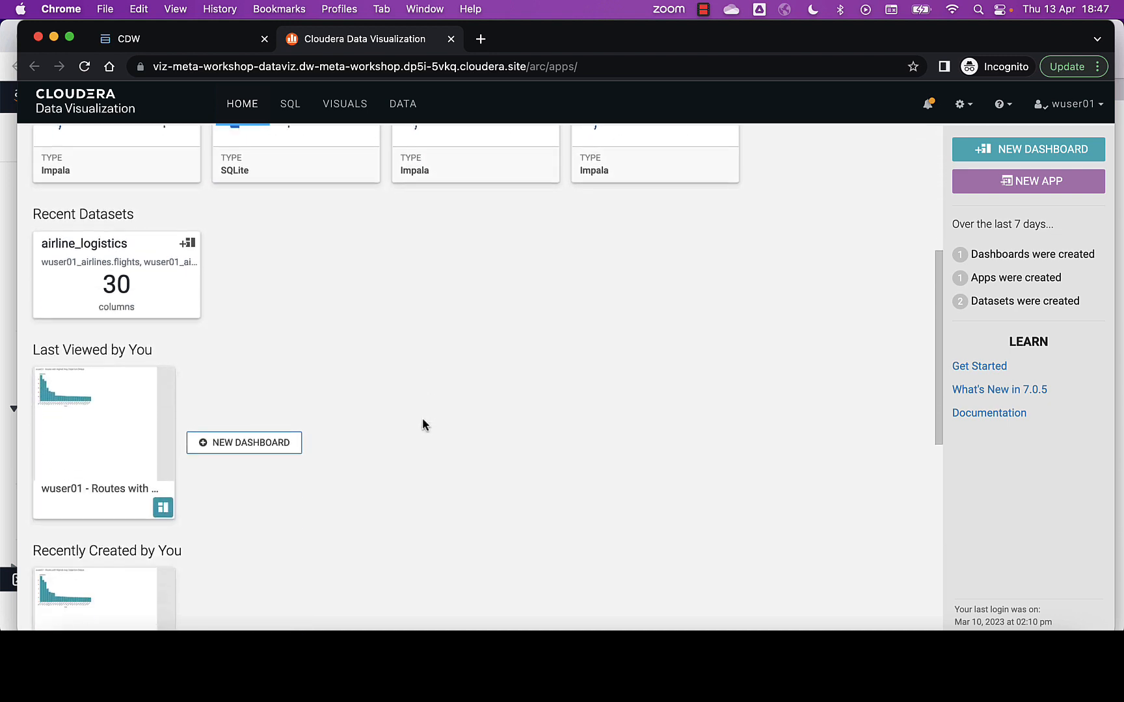
scroll(423, 424, up, 5)
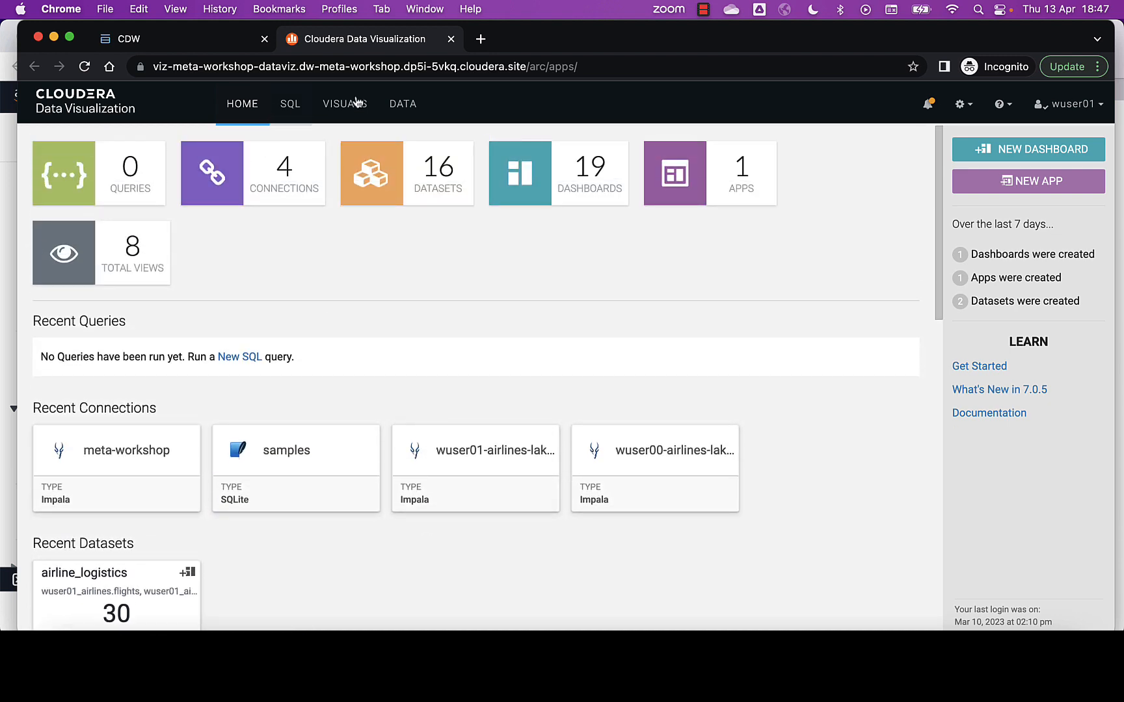
Step: Start a new dataset on the meta-workshop connection, titled wuser01_dataset, with From Table as its source
click(405, 104)
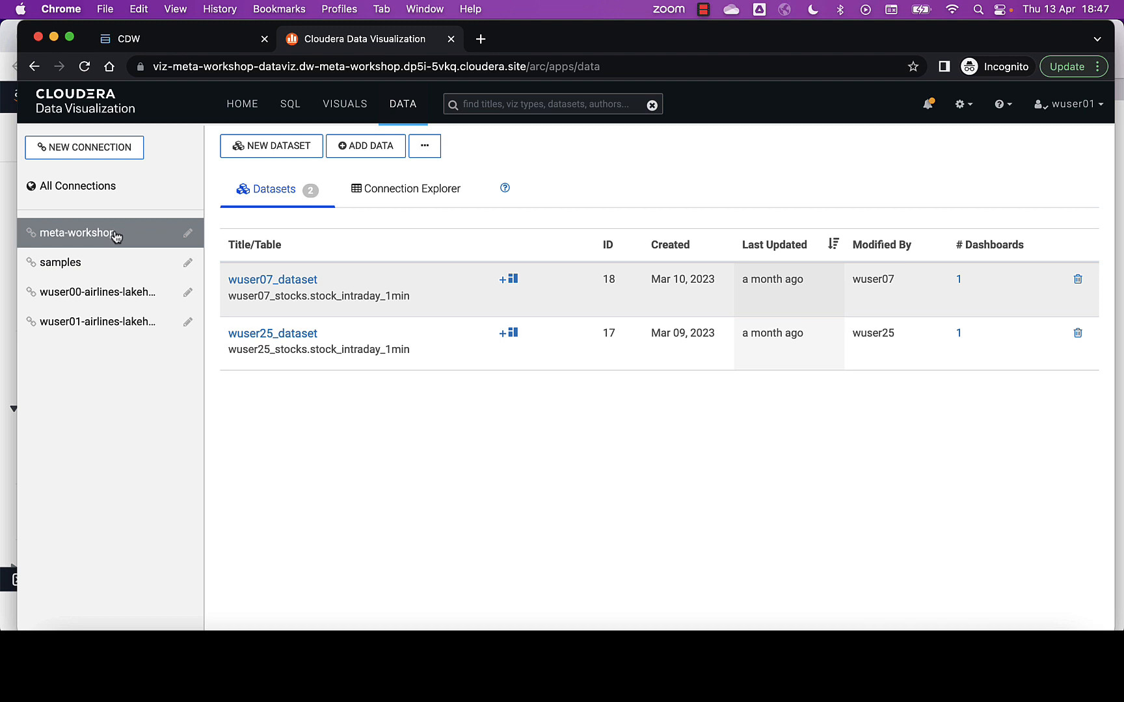
click(271, 147)
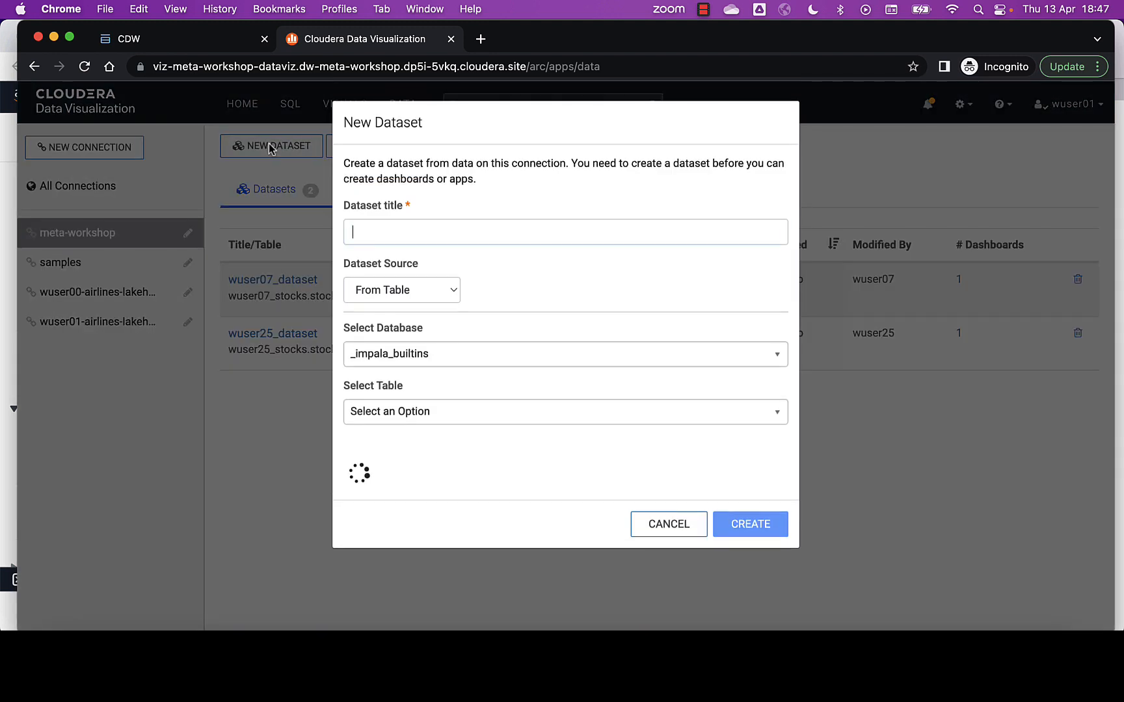
text(wuser)
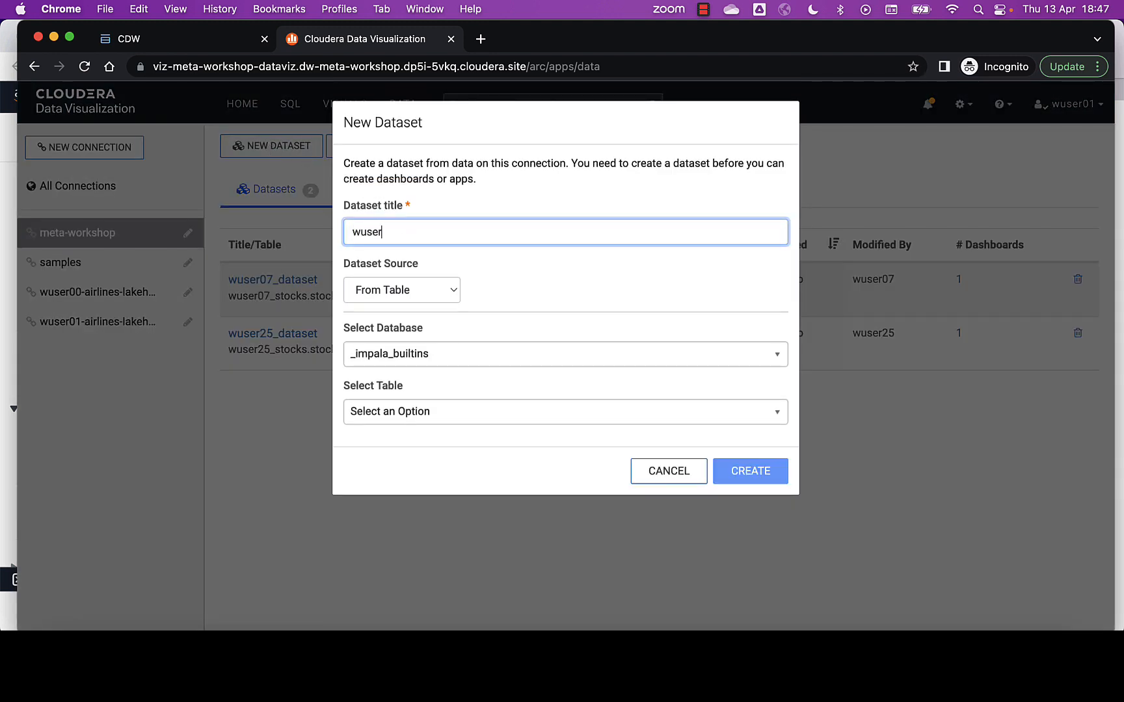
text(01_dataste)
click(408, 295)
click(408, 291)
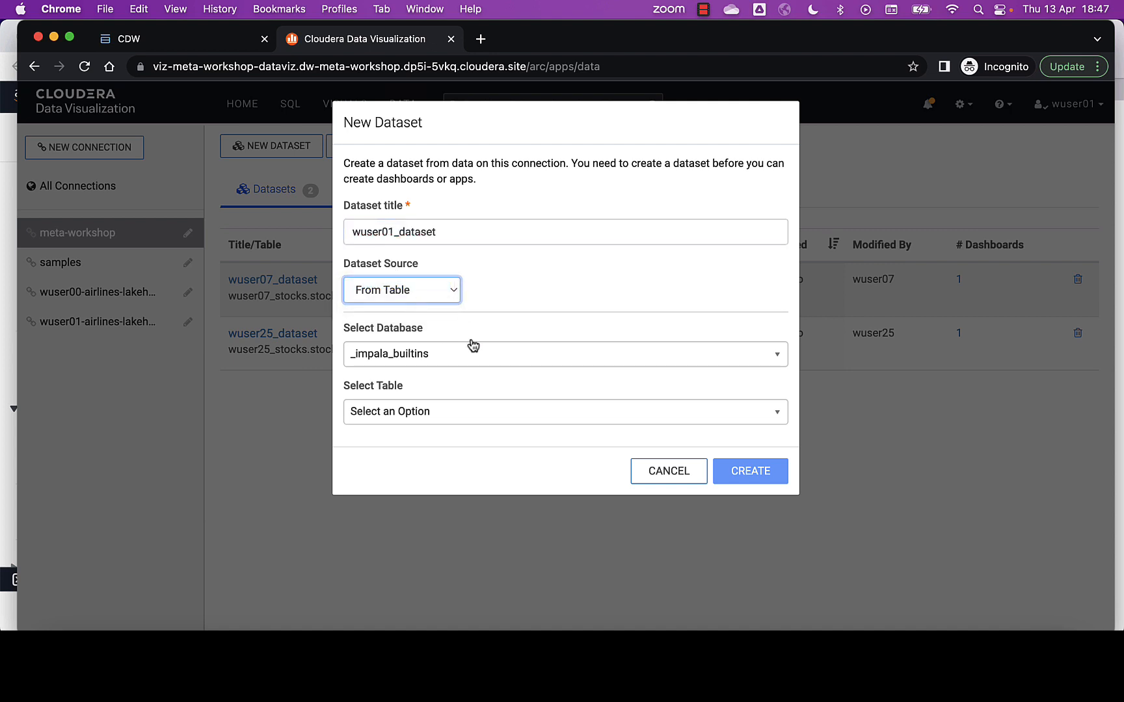
Step: Create the dataset from the stock_intraday_1min table in the wuser01_stocks database
click(470, 359)
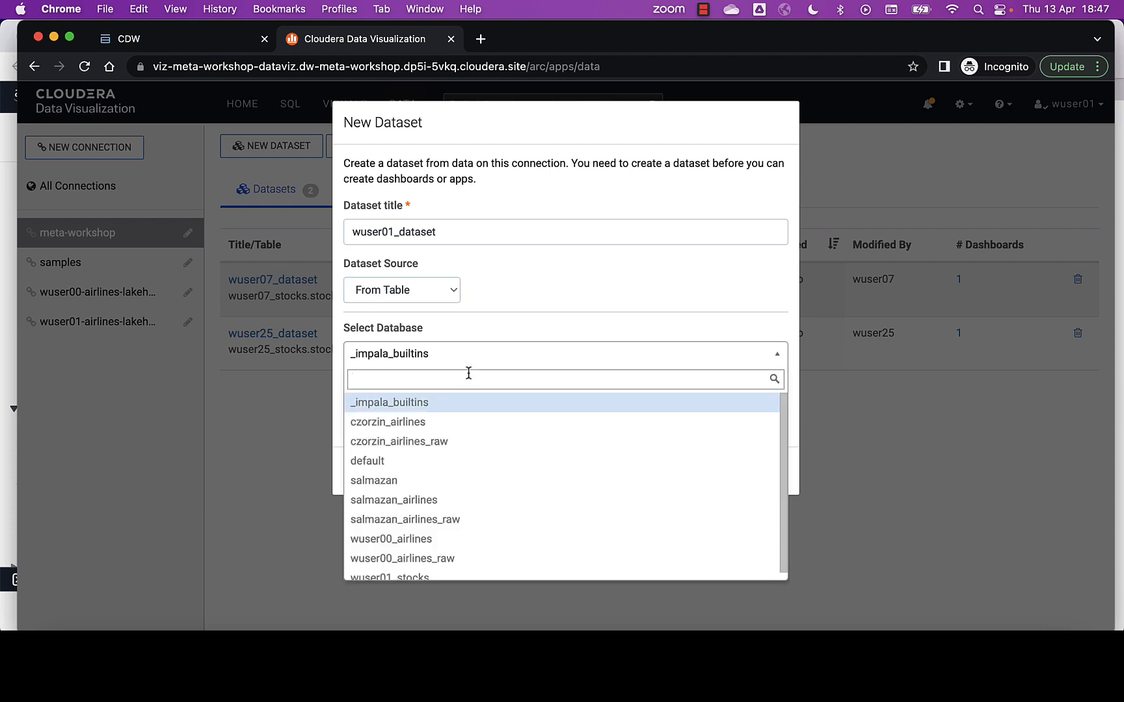
scroll(450, 497, down, 1)
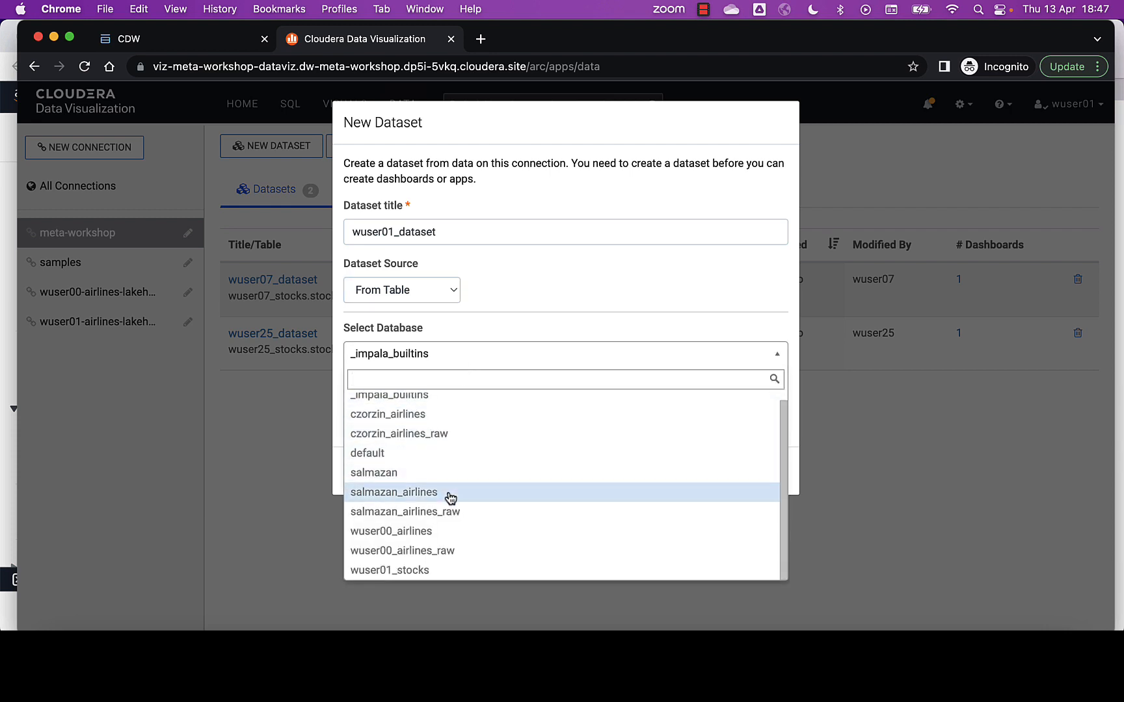
click(417, 571)
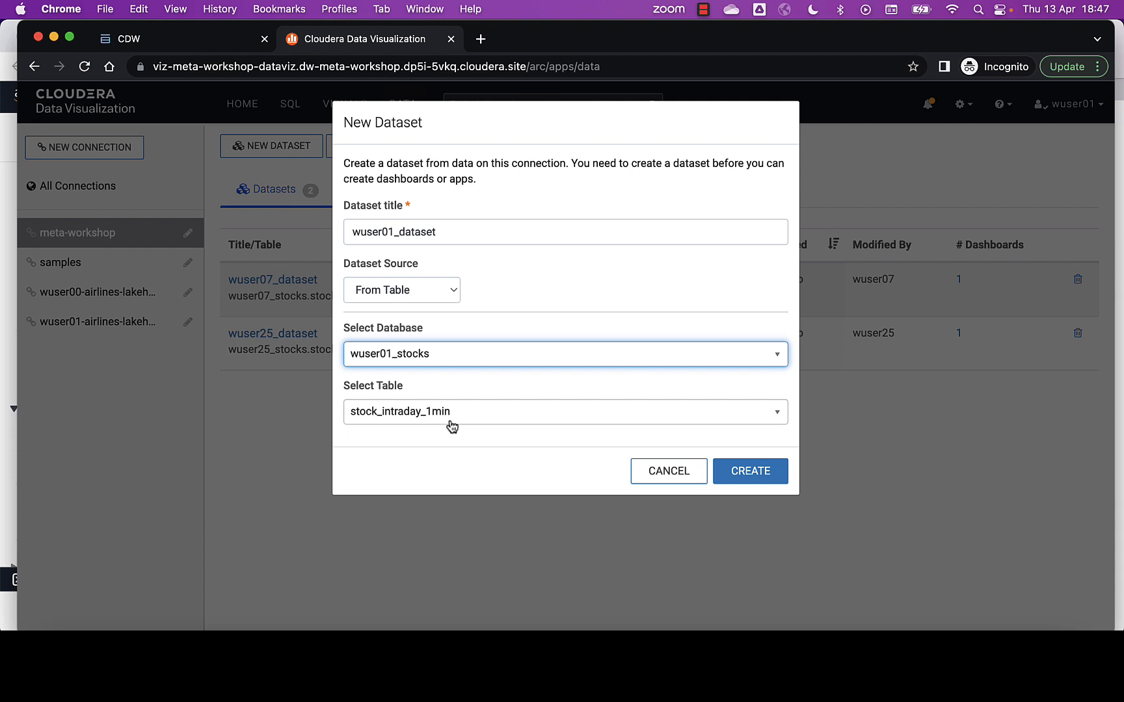
click(742, 484)
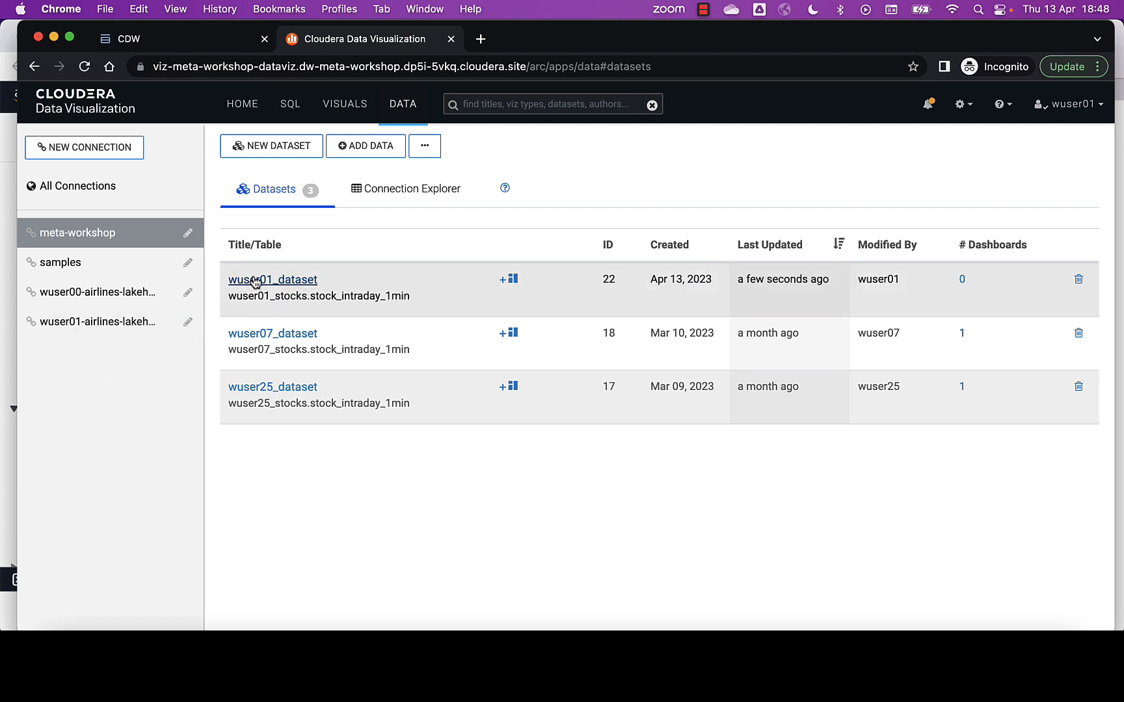
Step: Create a dashboard from wuser01_dataset with a Packed Bubbles visual using ticker as the dimension and sum(volume) as the measure
click(508, 279)
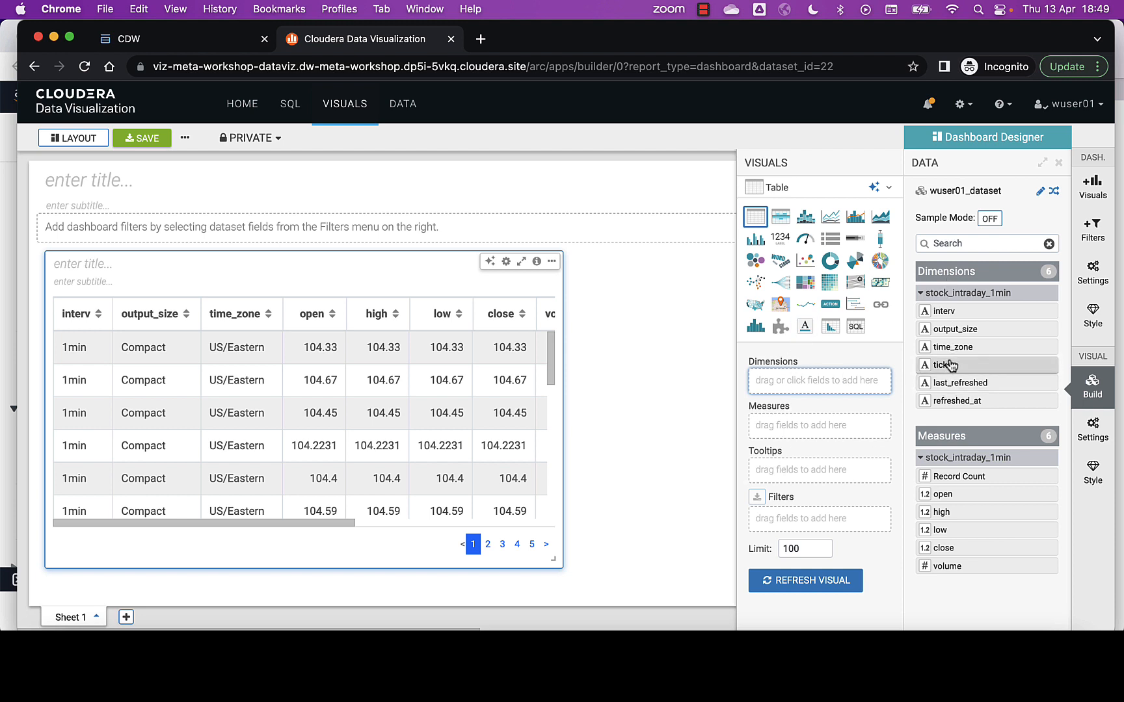
drag(948, 365, 862, 381)
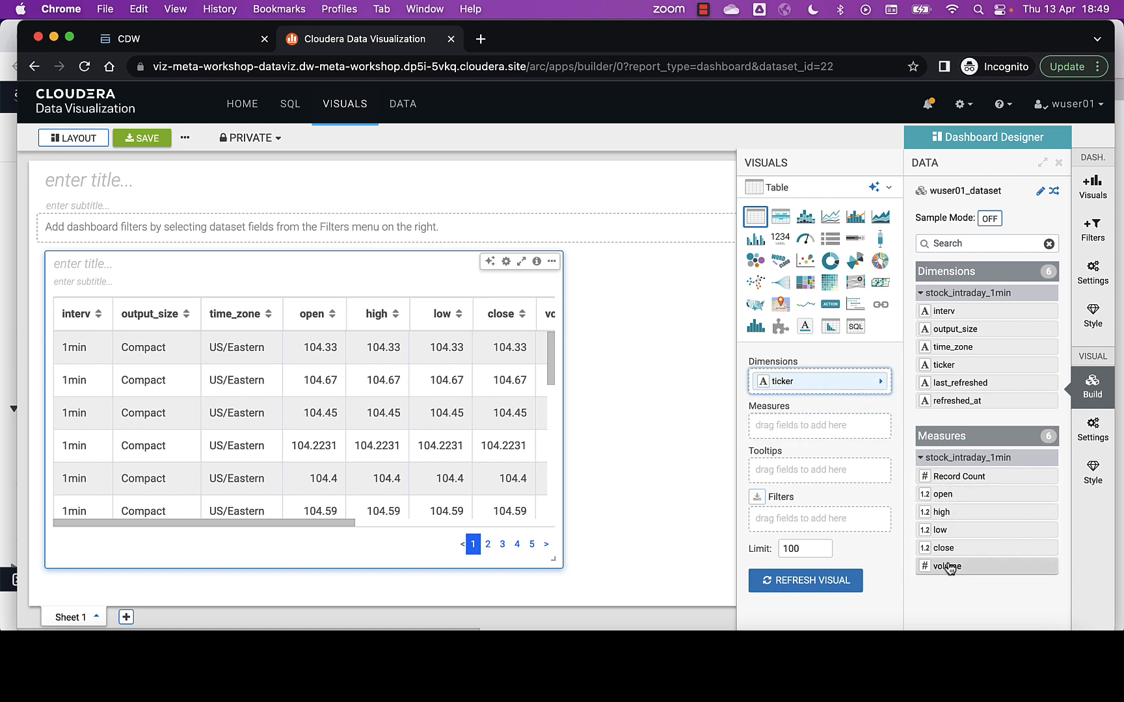
drag(950, 569, 844, 432)
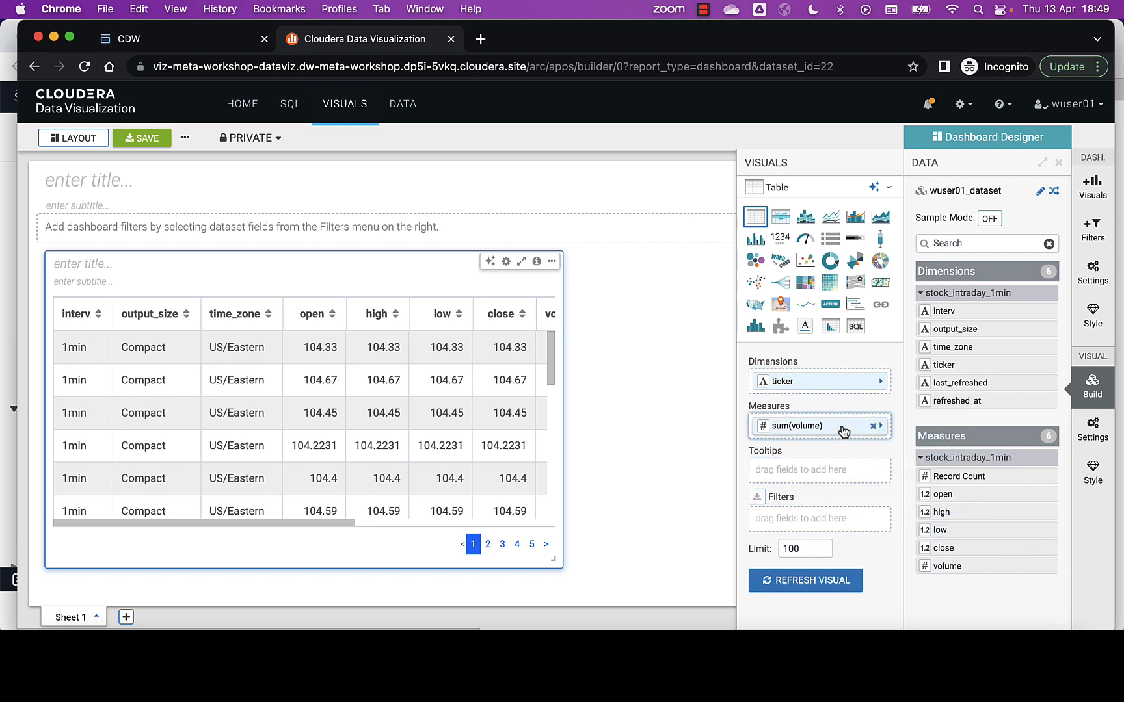
click(807, 583)
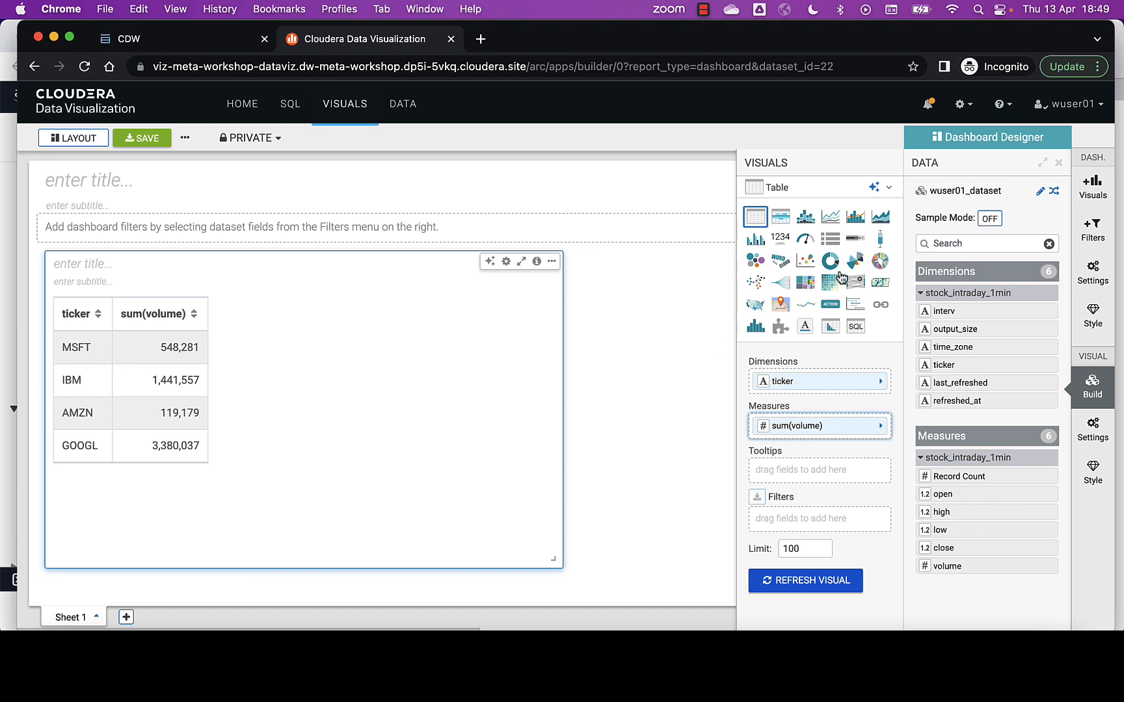
click(754, 261)
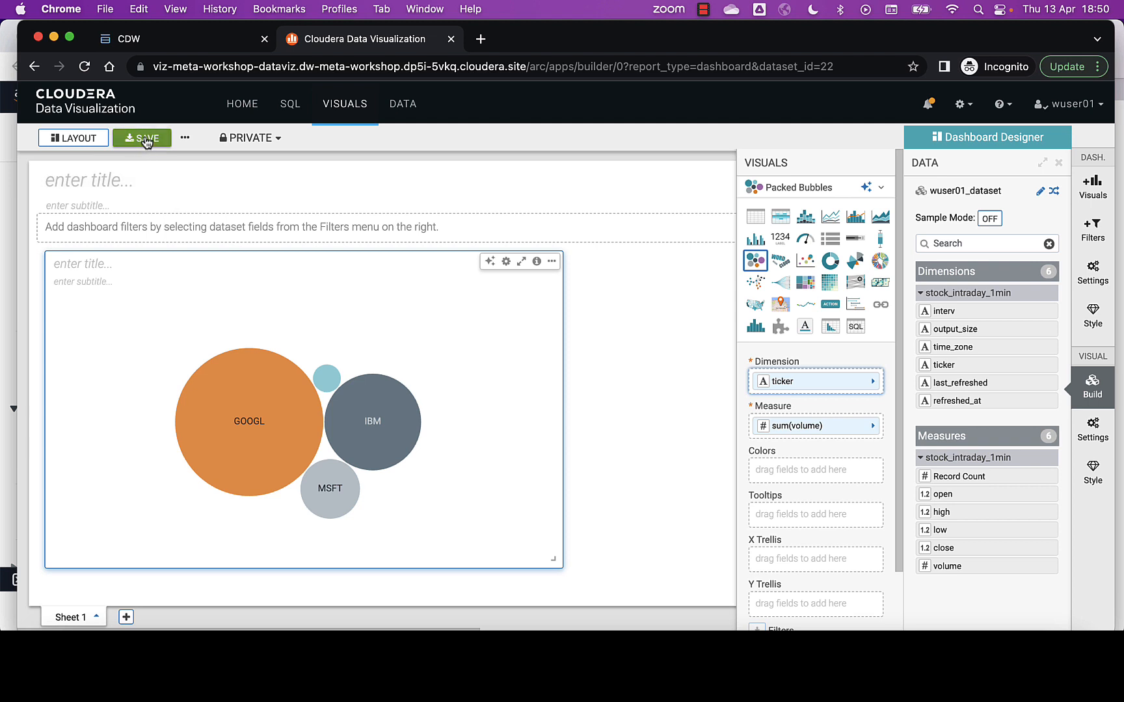
Step: Move the dashboard to the Public workspace, then save it and open it in view mode
click(248, 139)
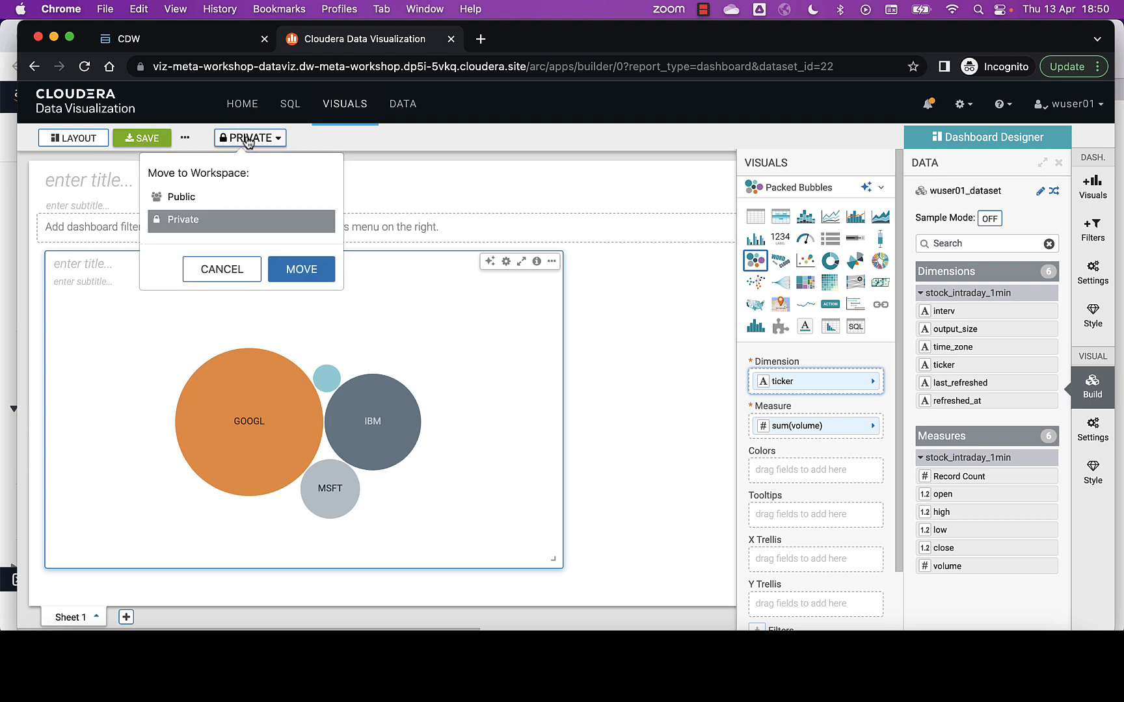
click(181, 196)
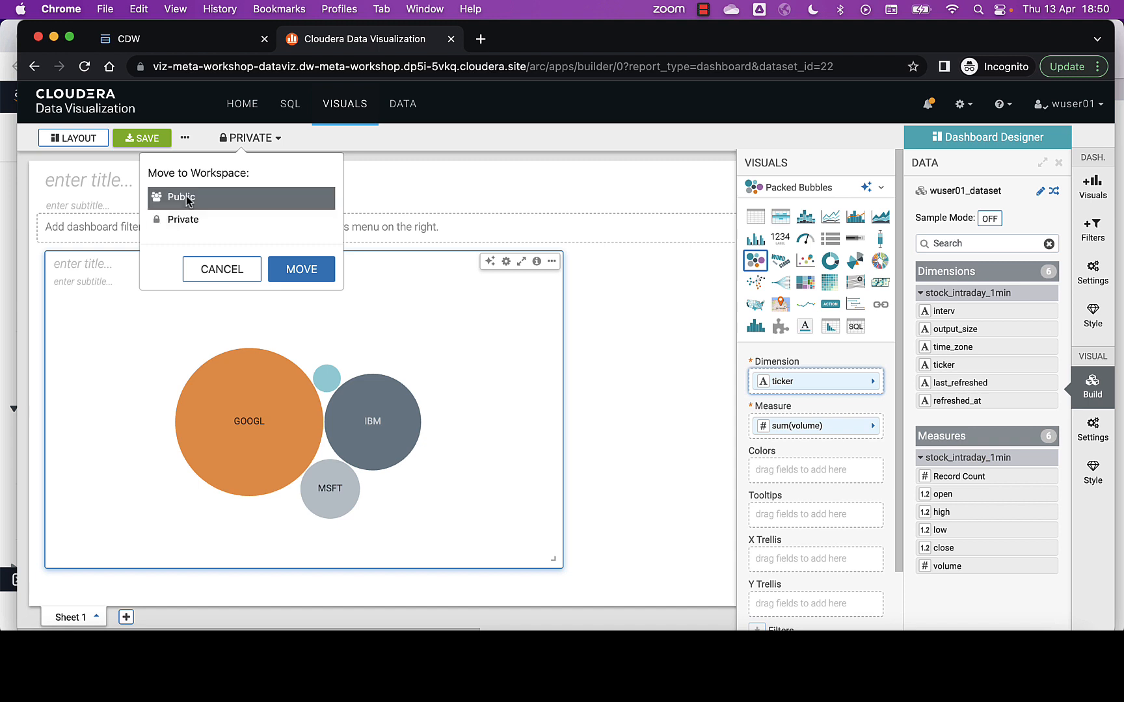
click(284, 271)
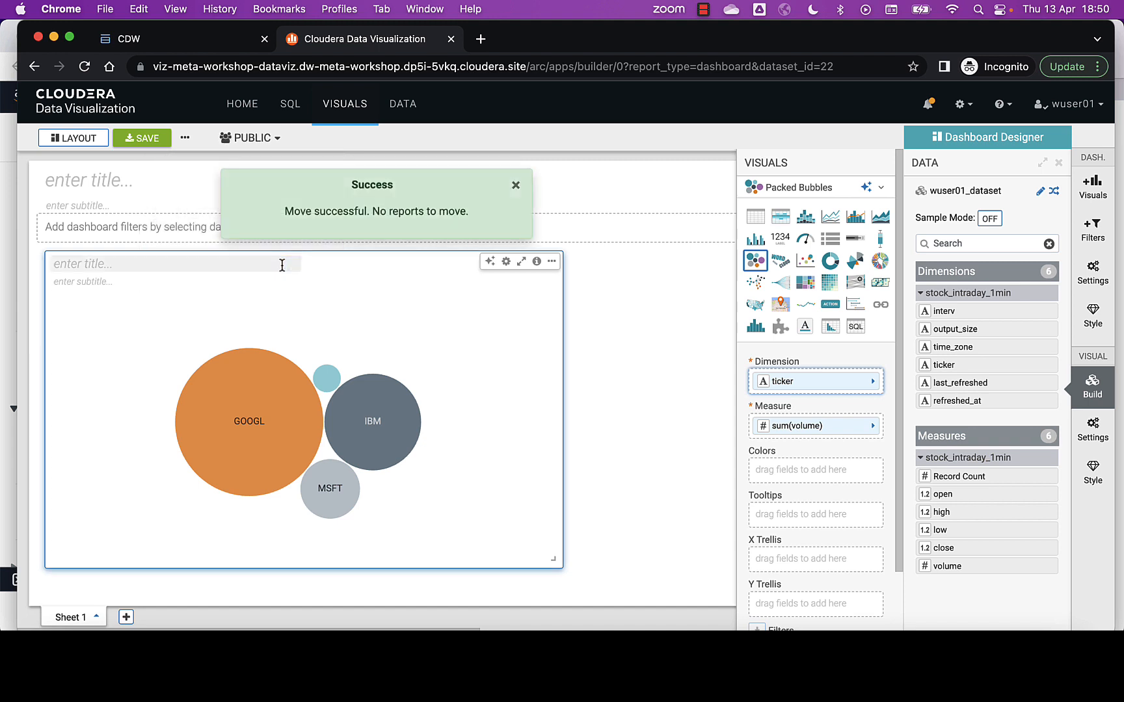
click(514, 188)
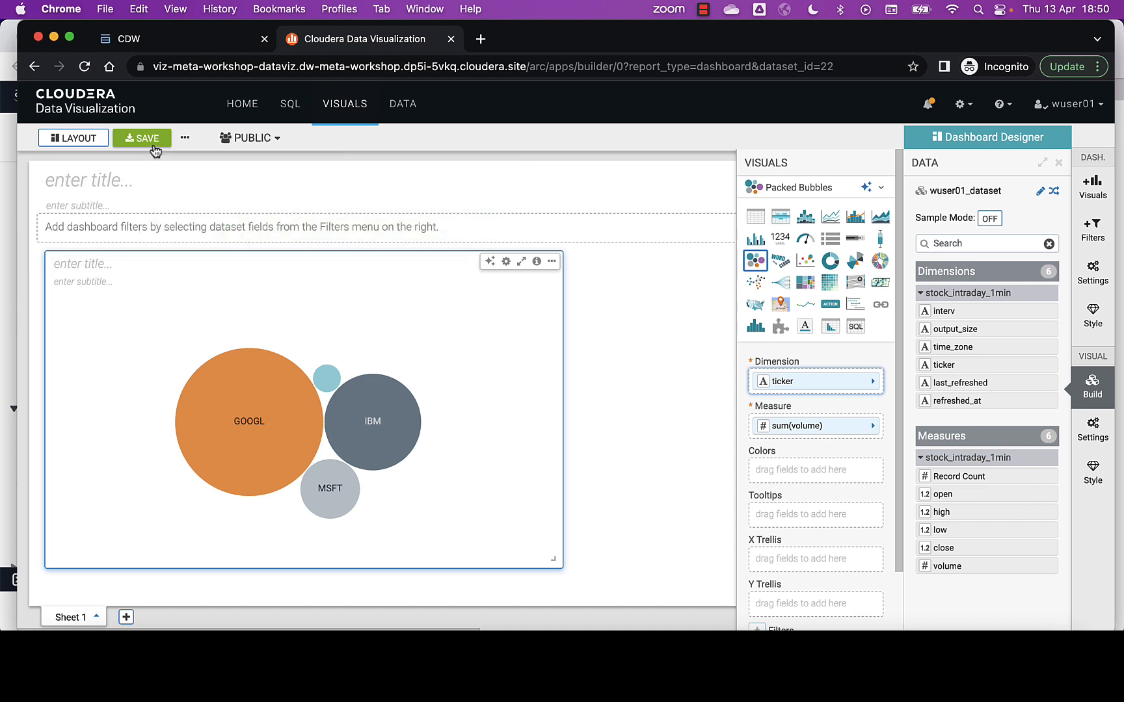
click(150, 143)
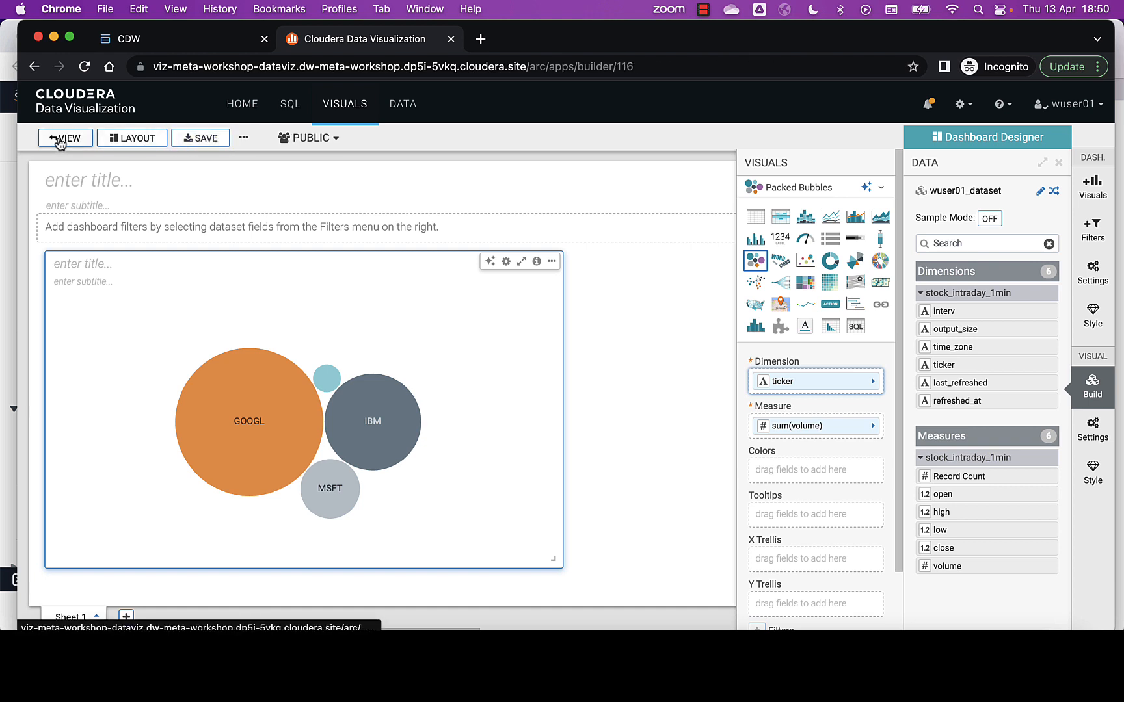
click(63, 140)
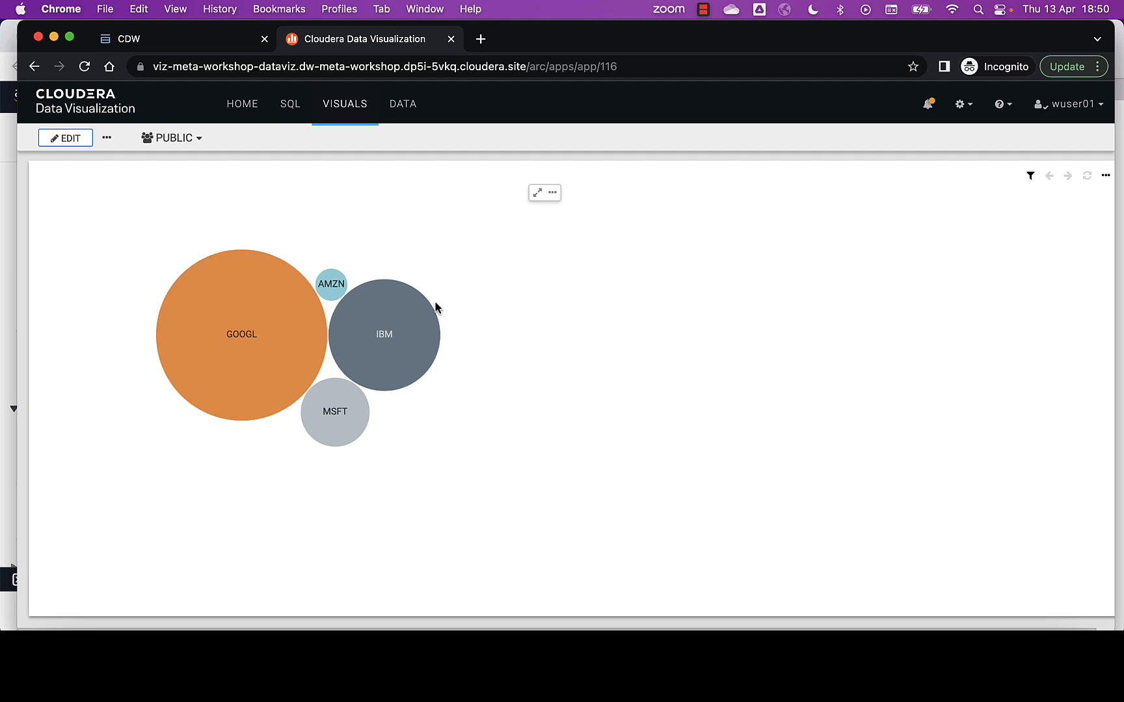
Step: Copy the dashboard's default URL and open it in a new browser tab
click(1106, 175)
click(1067, 199)
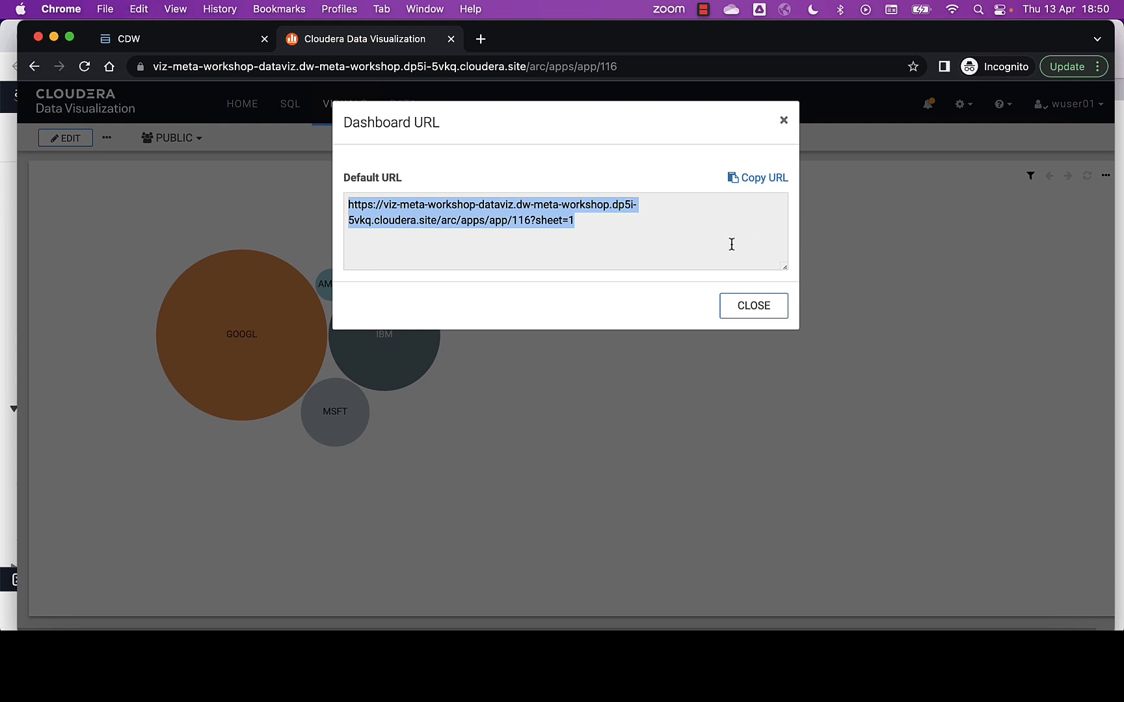
click(763, 179)
click(743, 308)
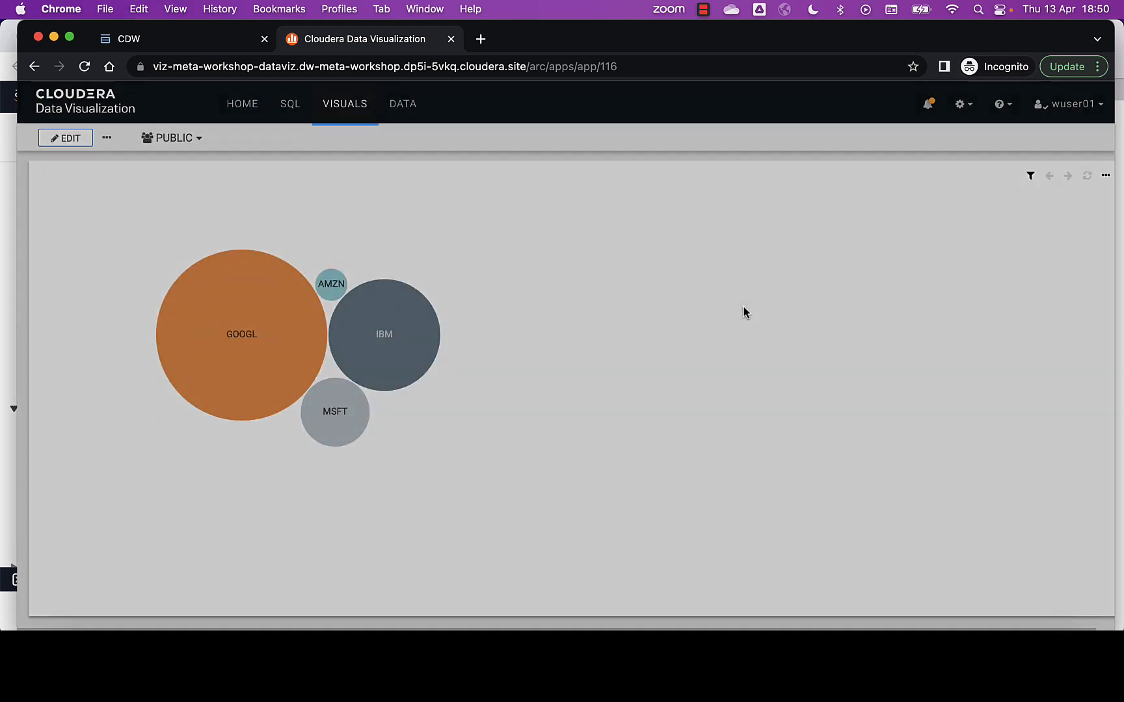
key(super+t)
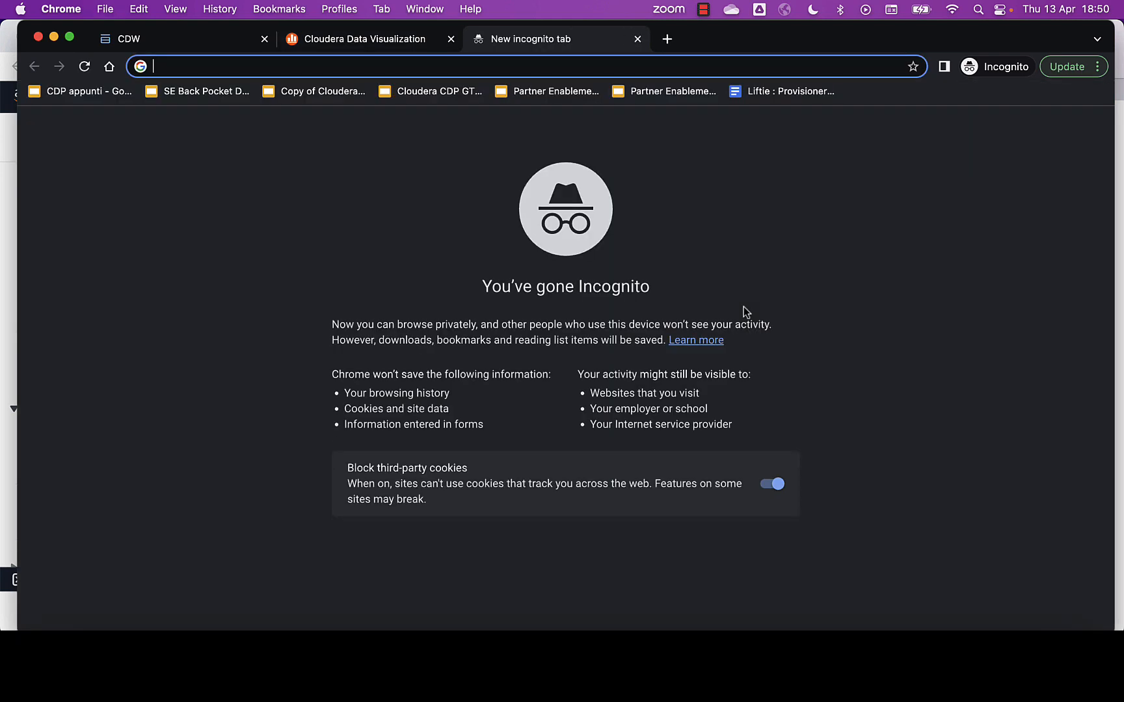
key(super+v)
key(Return)
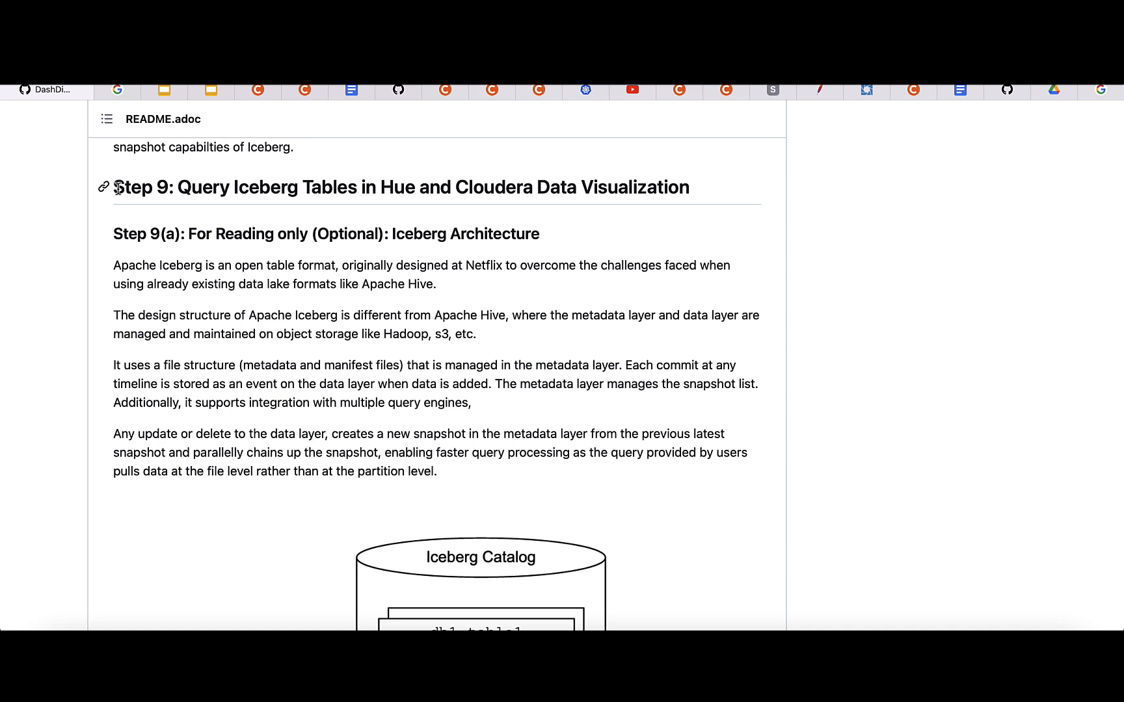
Step: Read Step 9(a), Iceberg Architecture, and the start of Step 9(b), Logging into Hue, in README.adoc
drag(115, 188, 703, 192)
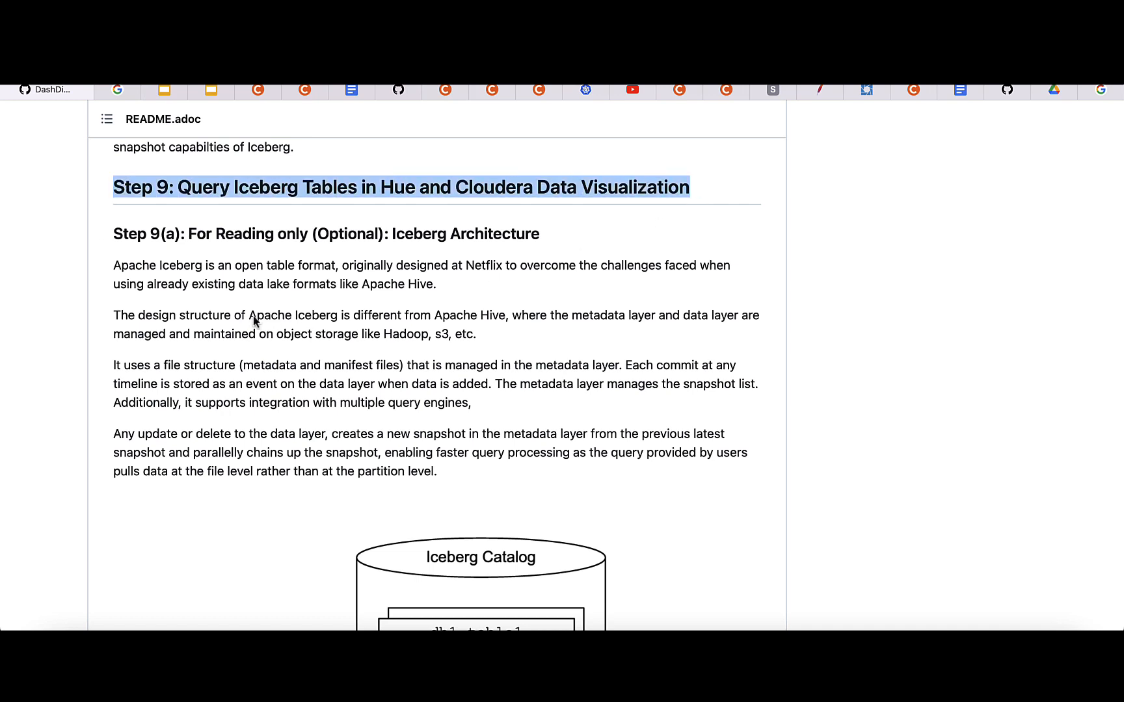
scroll(201, 318, down, 6)
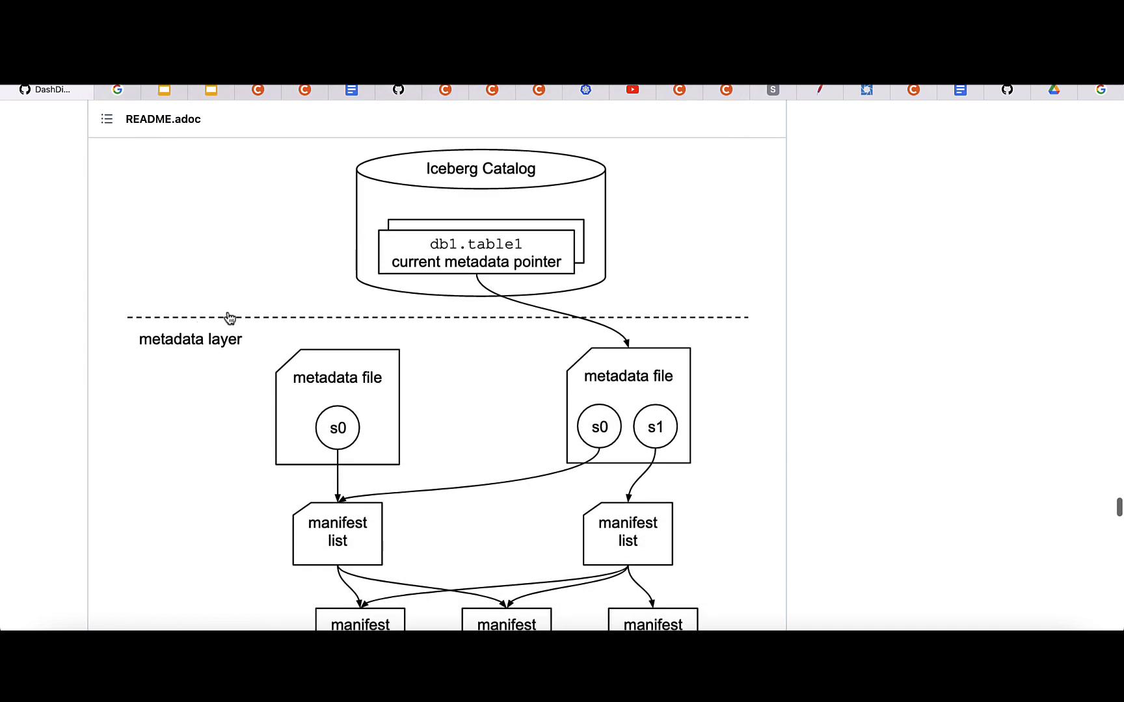
scroll(201, 454, down, 4)
scroll(202, 454, down, 5)
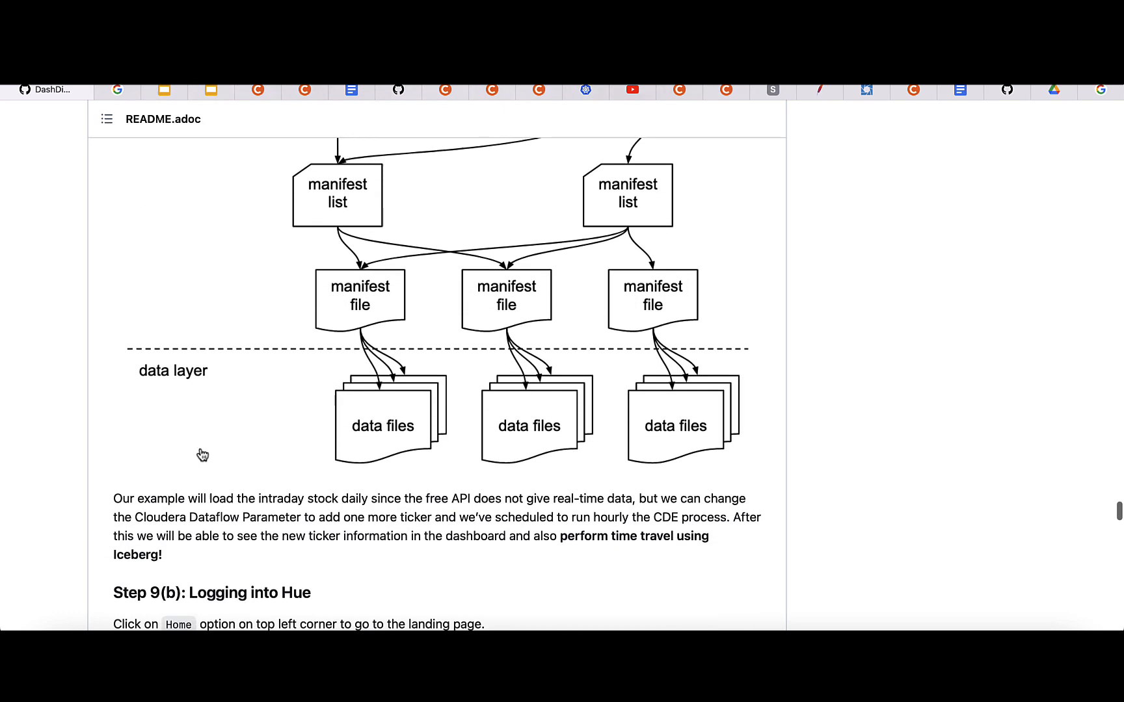
scroll(202, 454, down, 2)
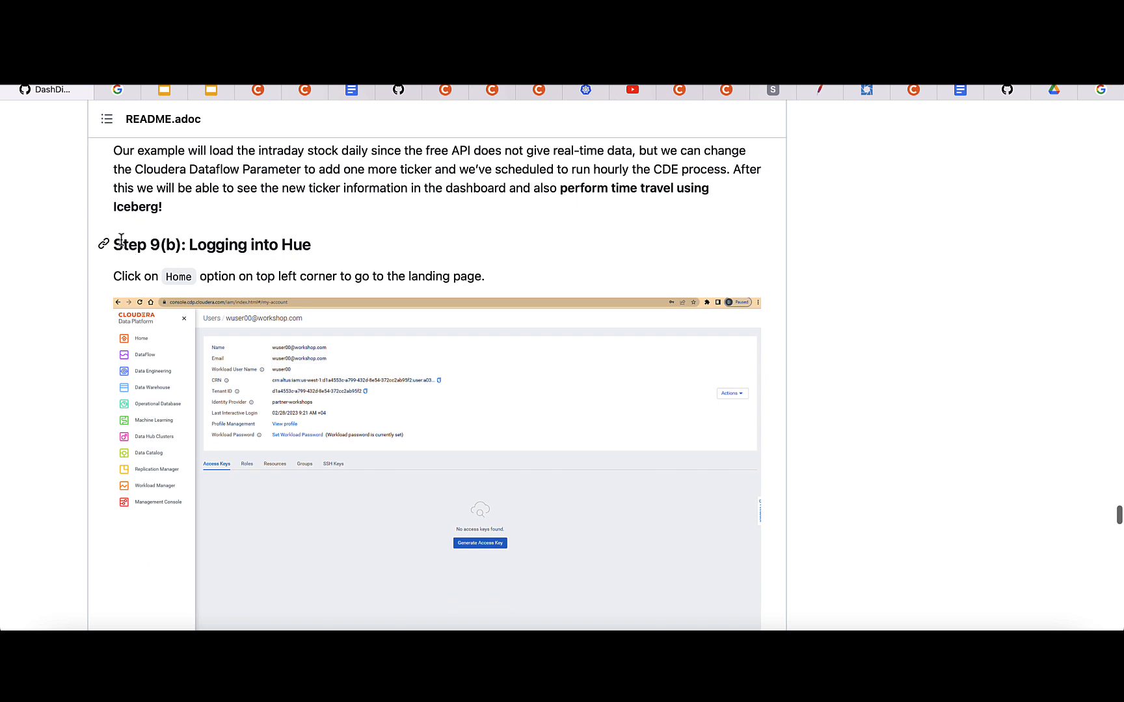
drag(116, 241, 307, 244)
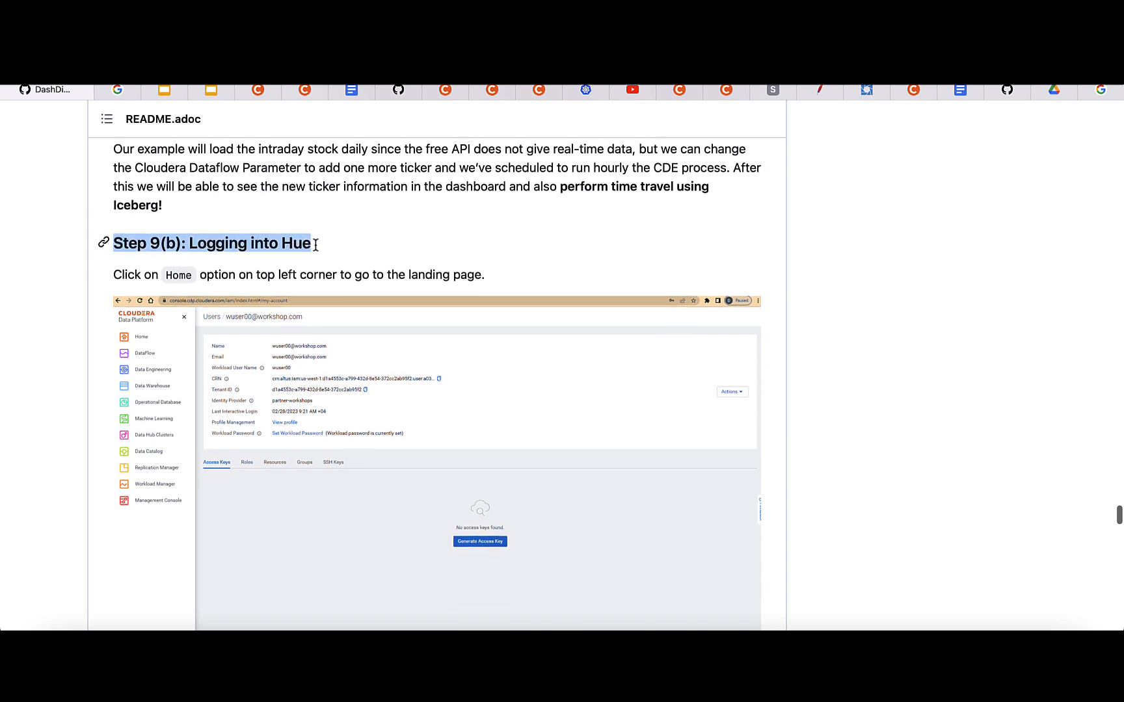
scroll(315, 244, down, 1)
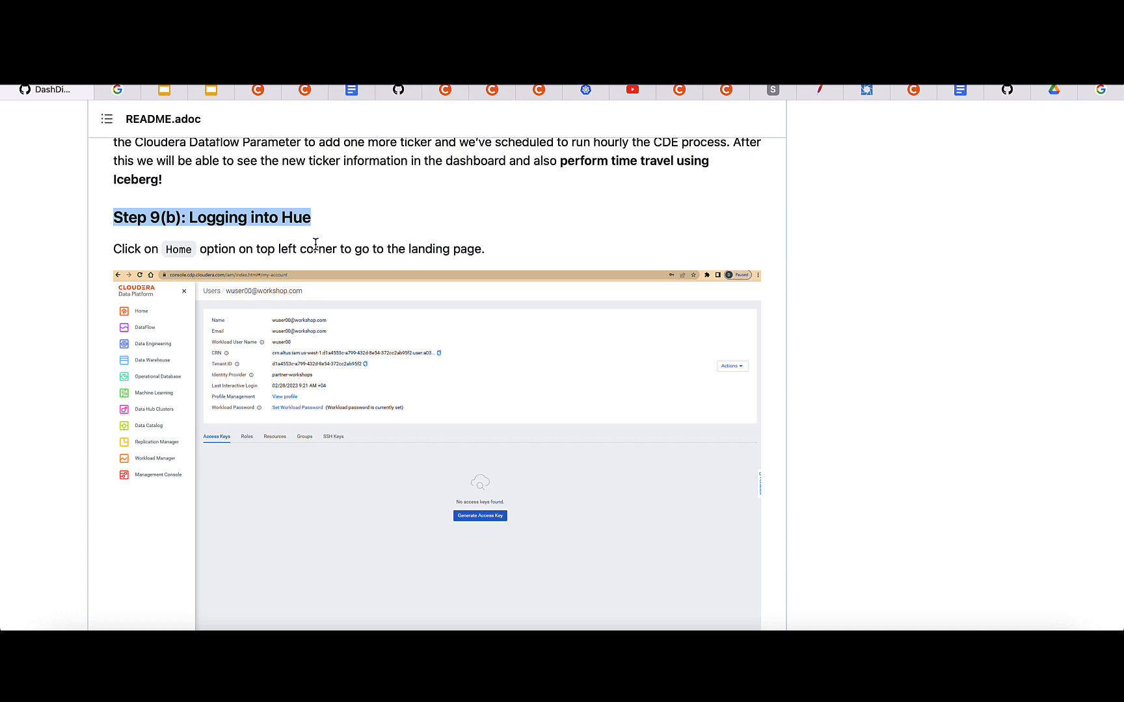
Step: Switch to Cloudera Data Warehouse and open Hue for the meta-workshop-vw virtual warehouse
key(super+Tab)
key(super+Tab)
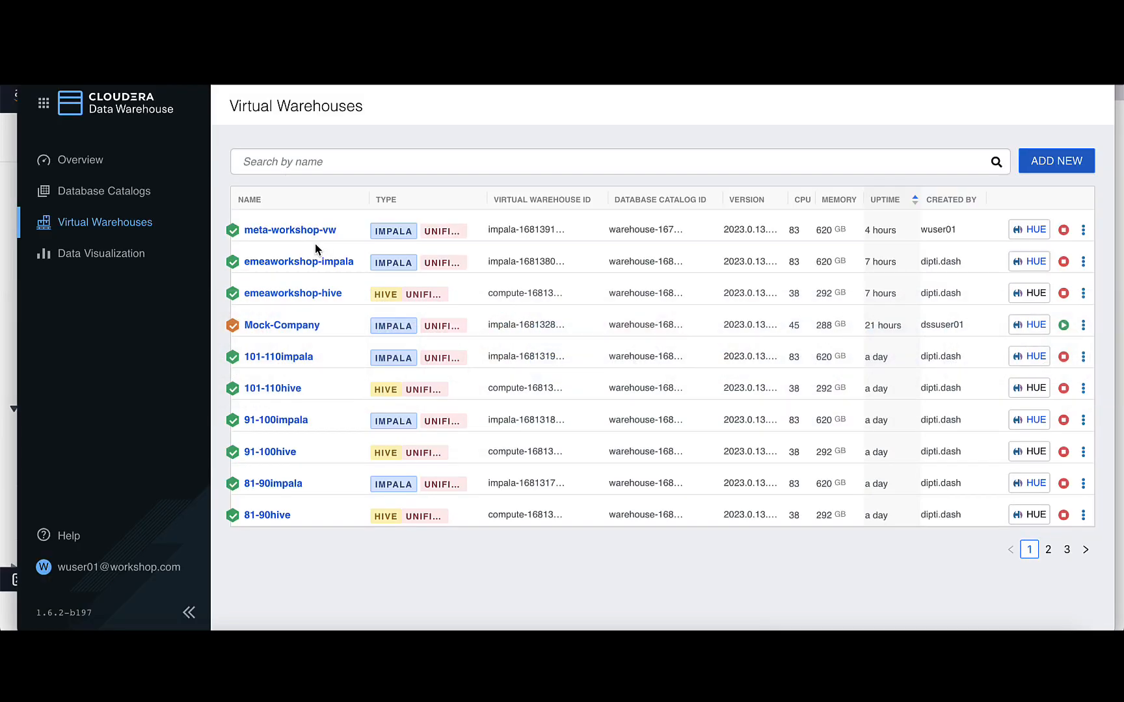
click(41, 106)
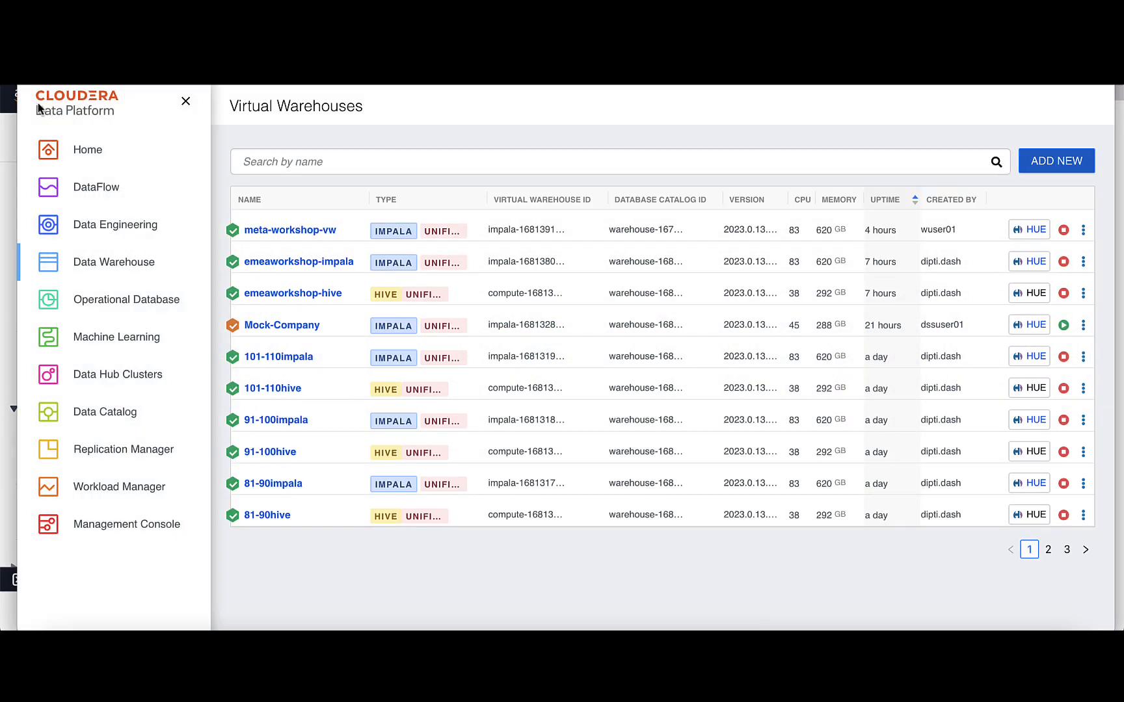
click(98, 262)
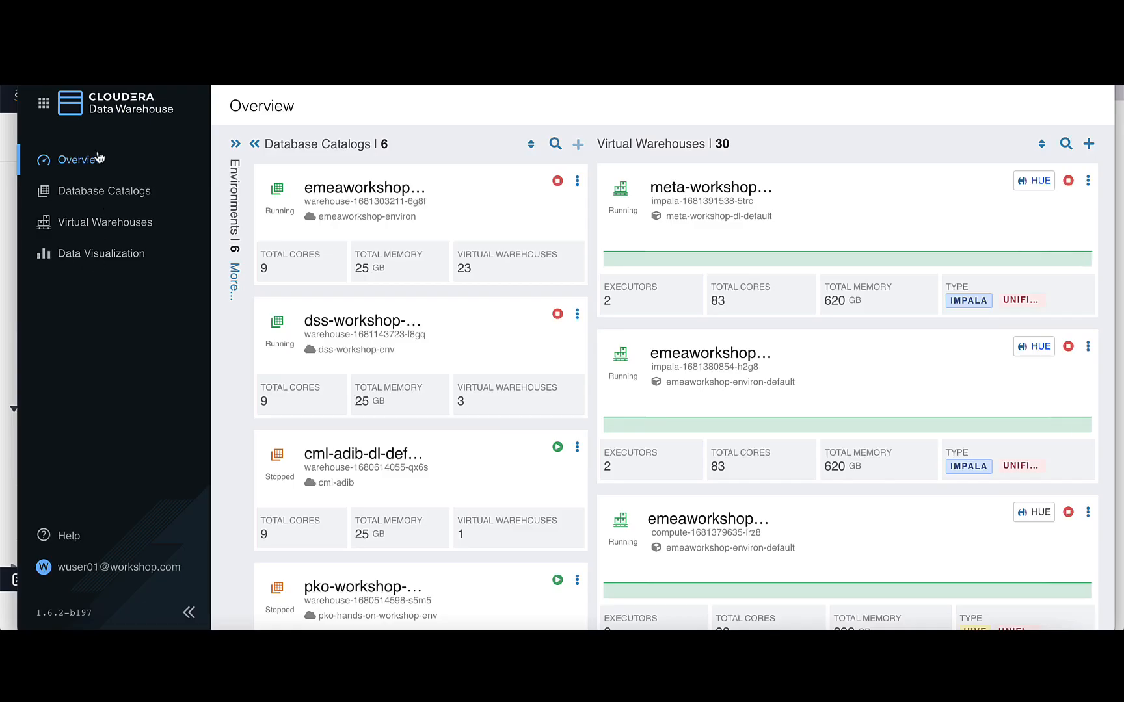
click(98, 224)
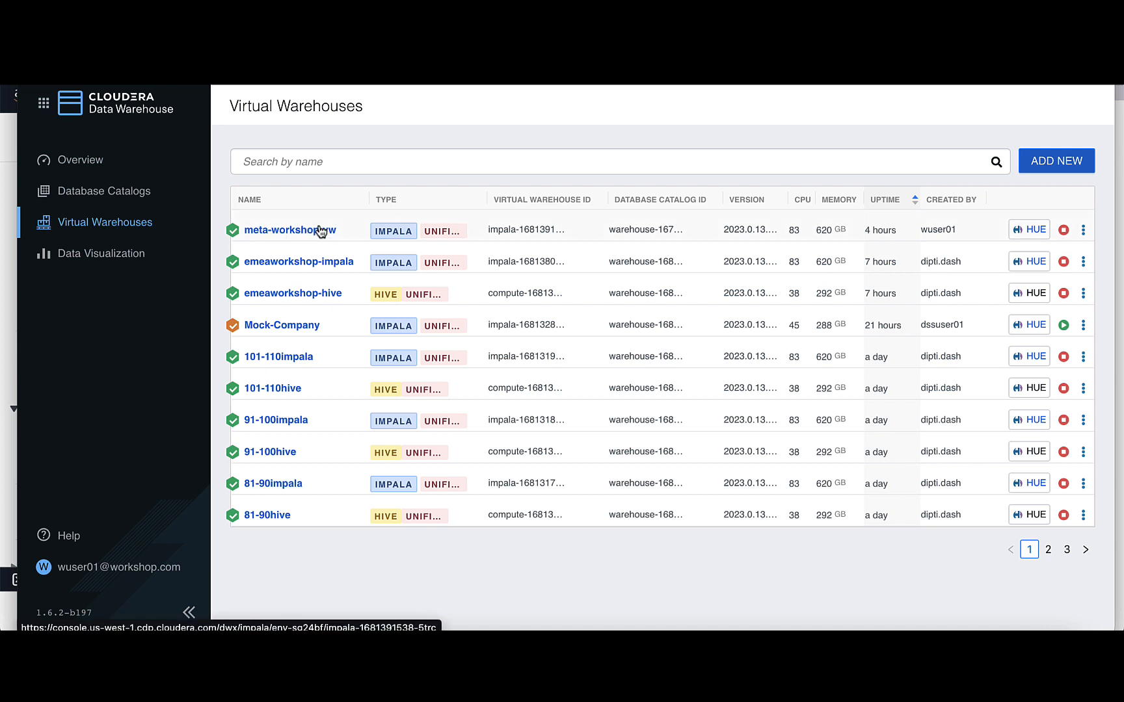
click(1030, 229)
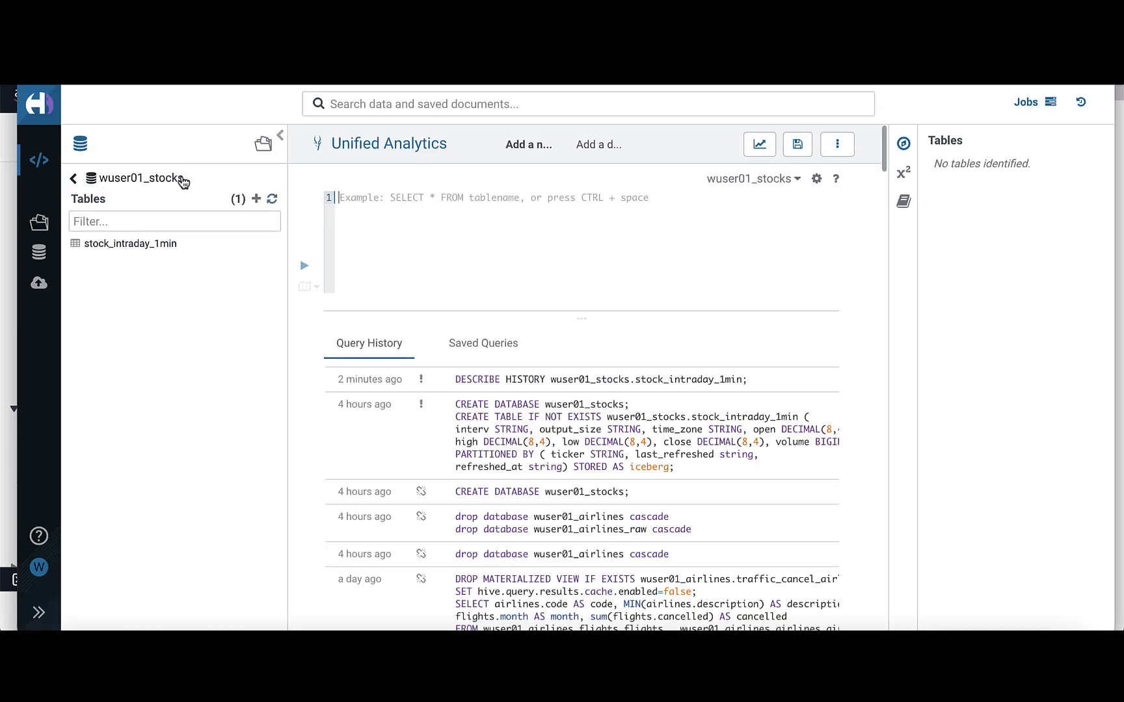
Step: Switch Hue to the Impala editor and open the wuser01_stocks database
mouse_move(39, 163)
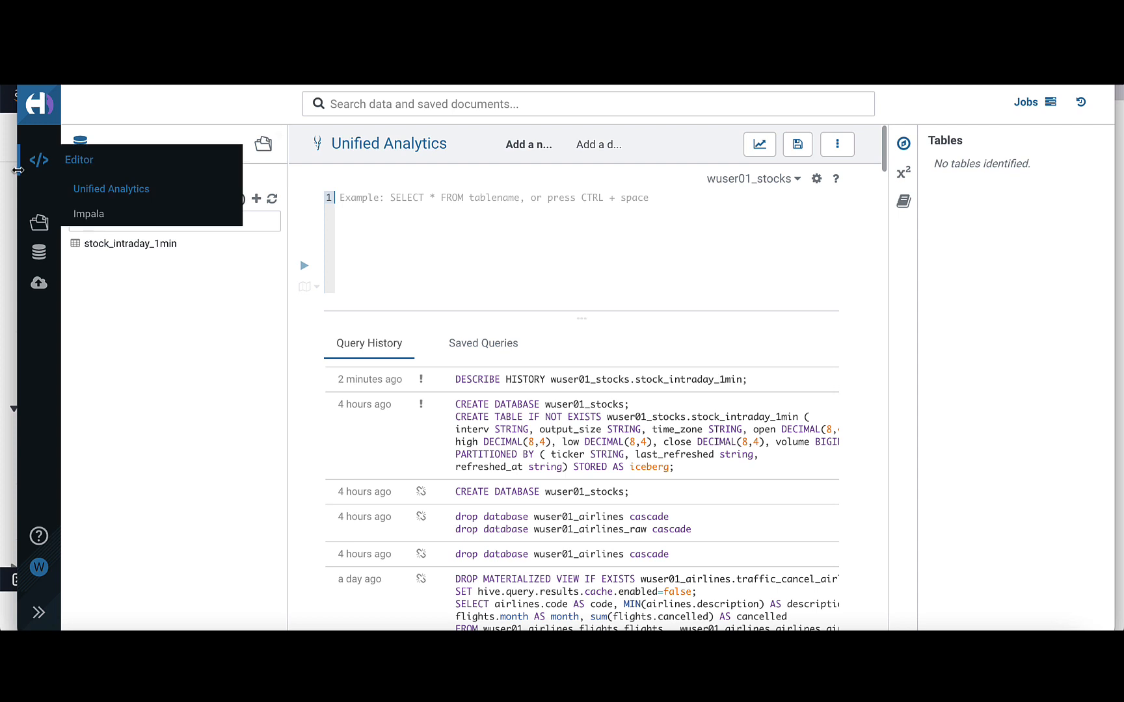
click(91, 213)
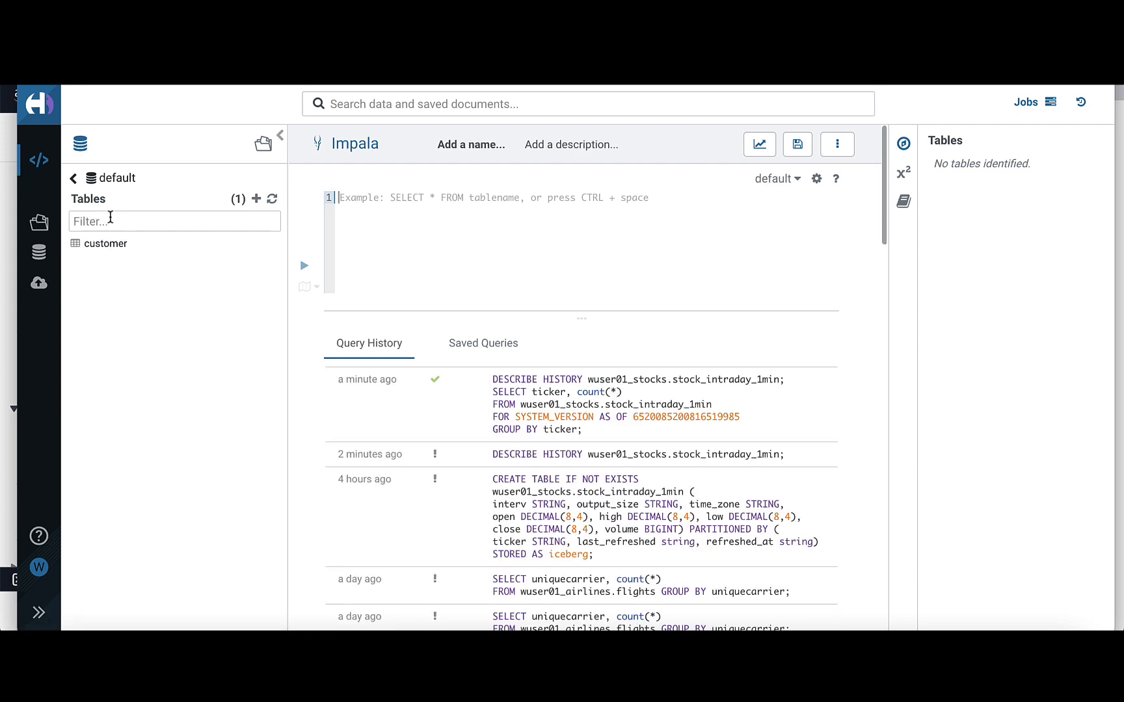
click(73, 179)
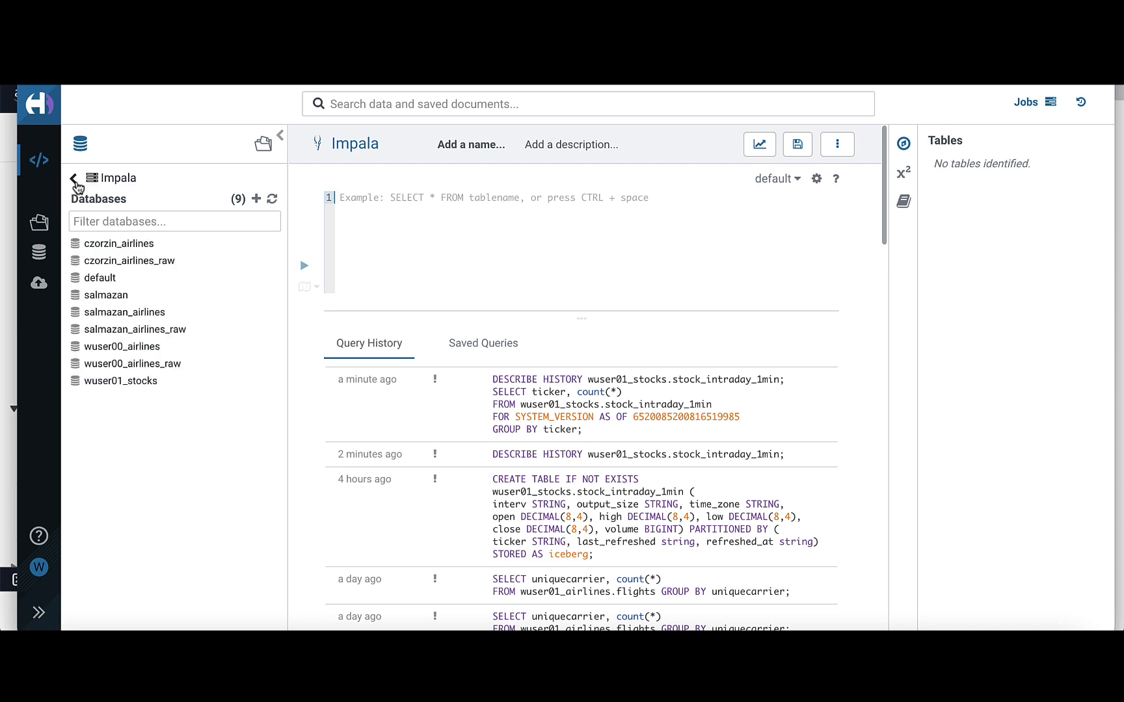
click(120, 377)
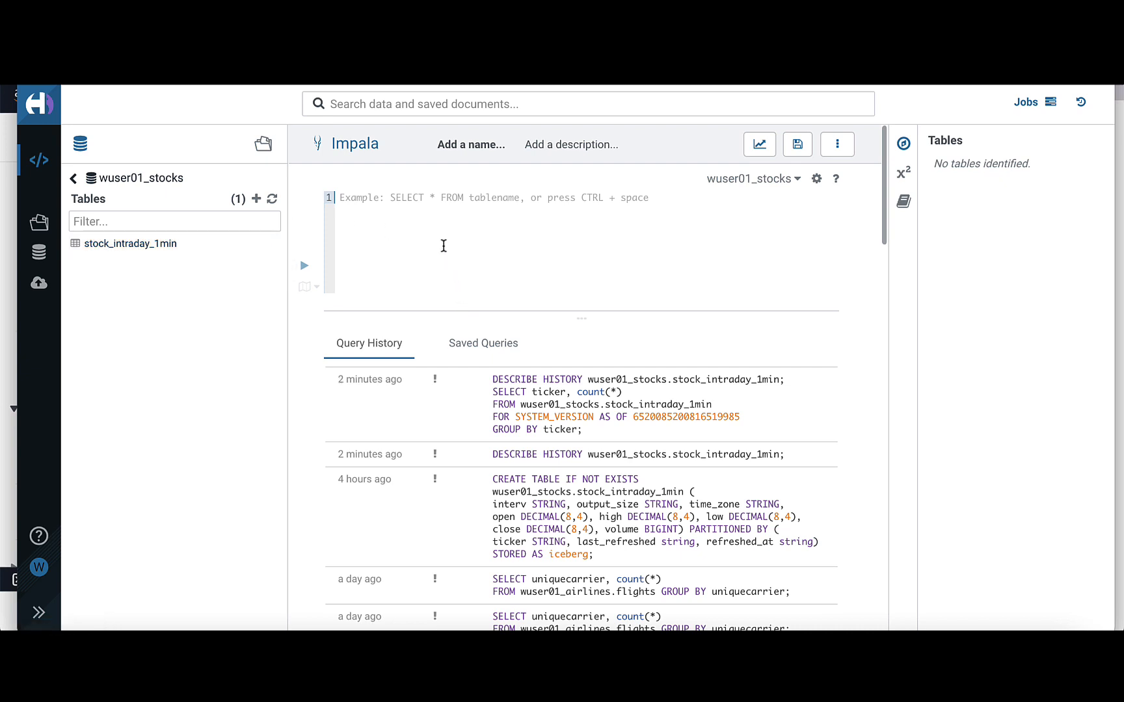
Step: Run DESCRIBE HISTORY wuser01_stocks.stock_intraday_1min; and look over the snapshot columns in the results
text(DESCRIBE HISTORY wuser01_stocks.stock_intraday_1min;)
key(ctrl+Return)
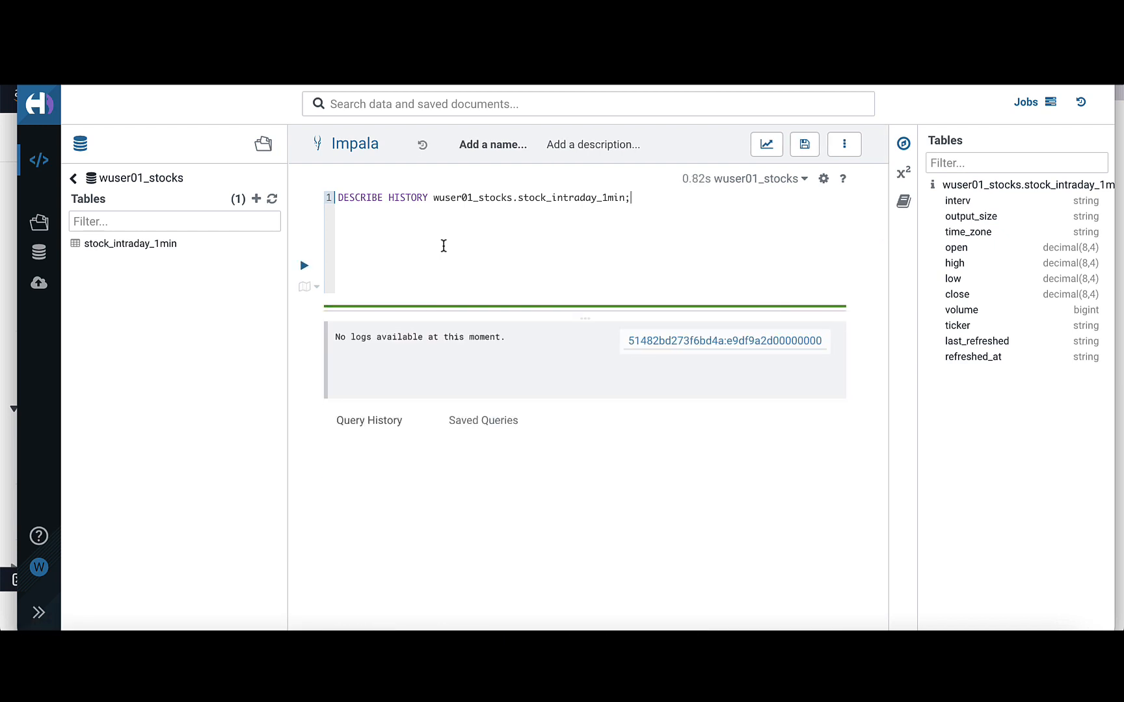
scroll(325, 375, down, 1)
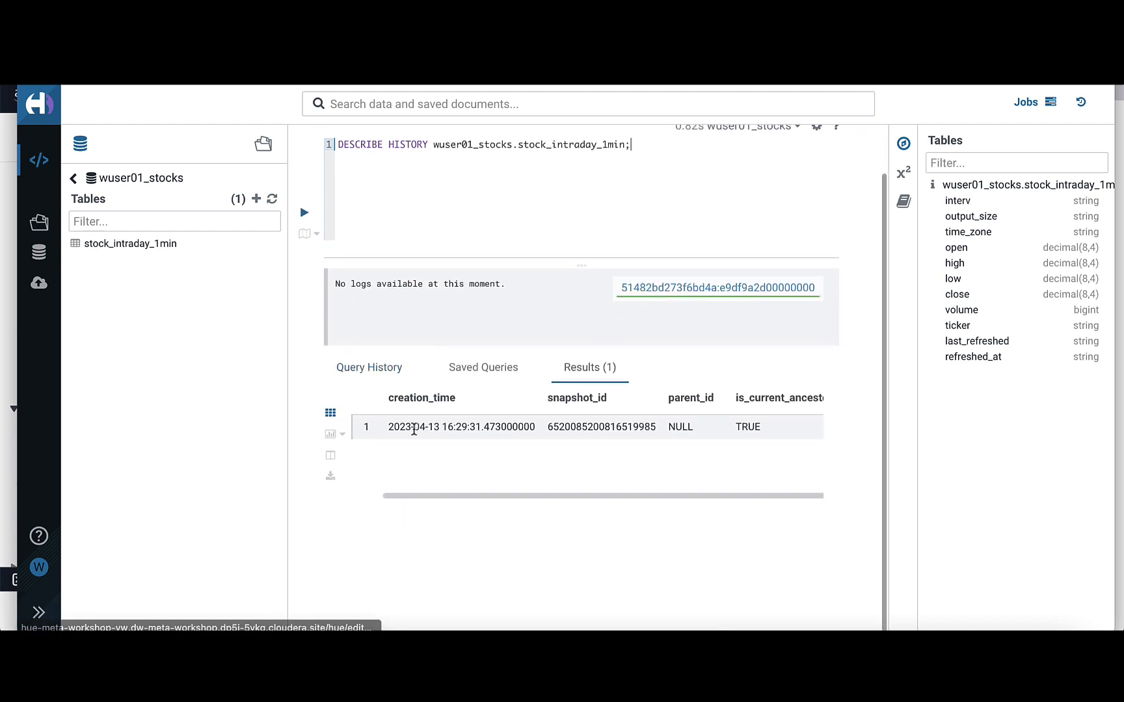
scroll(744, 428, right, 1)
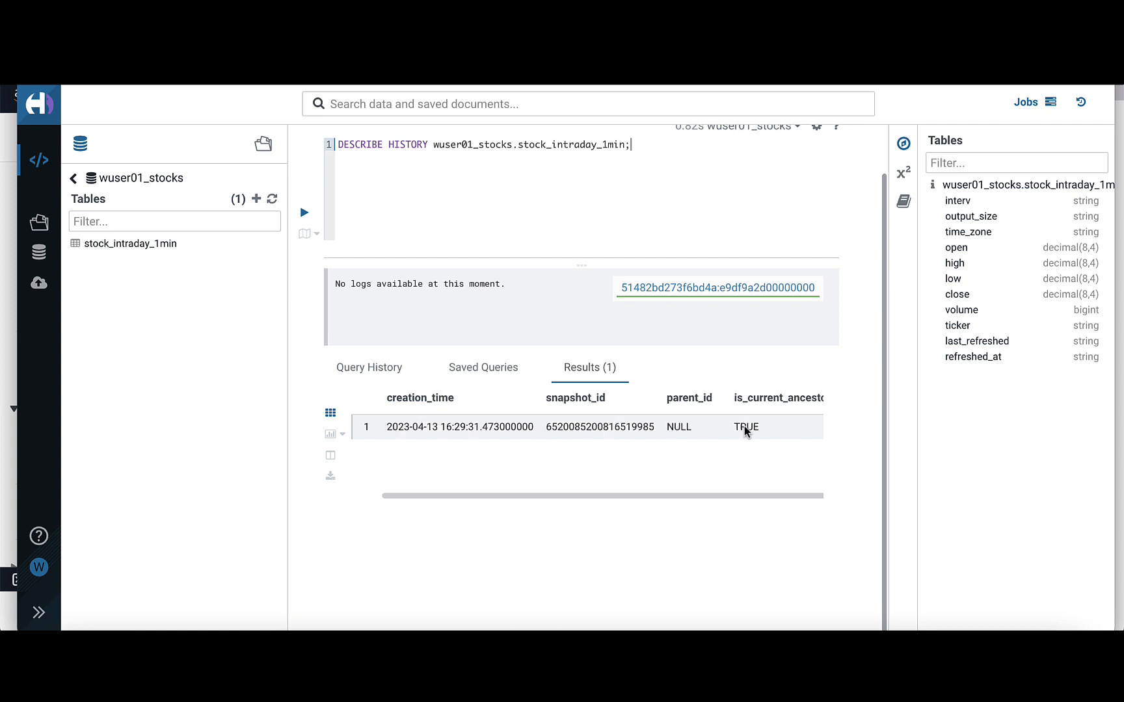
scroll(744, 427, left, 1)
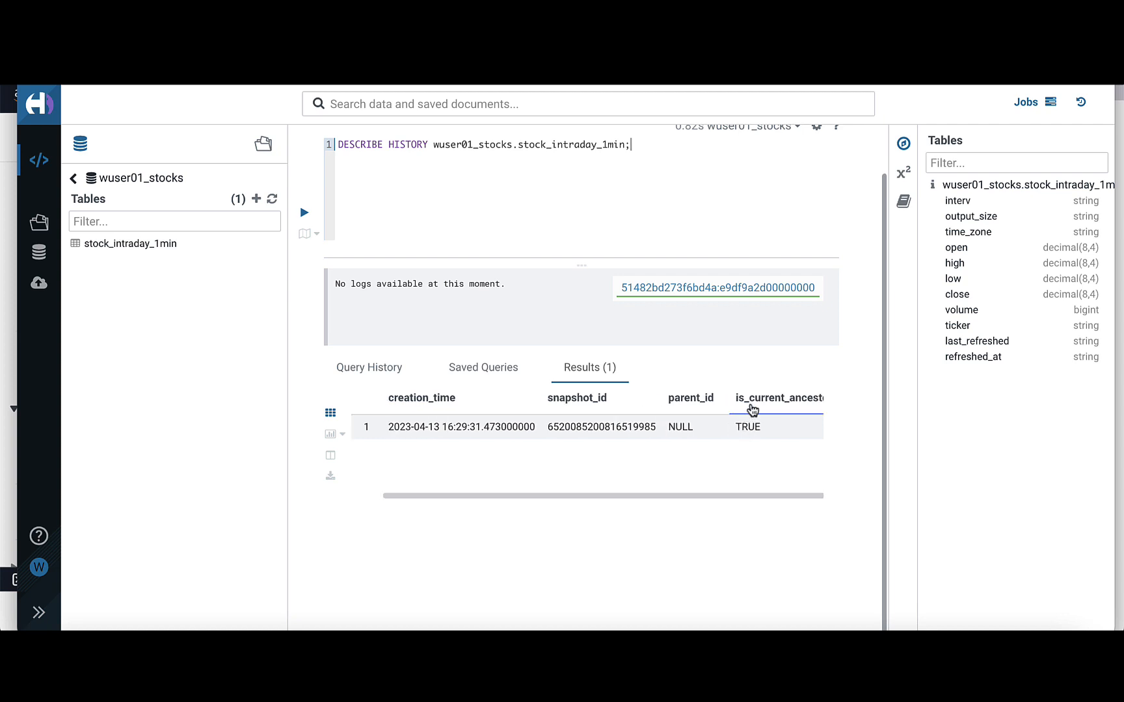
double_click(586, 424)
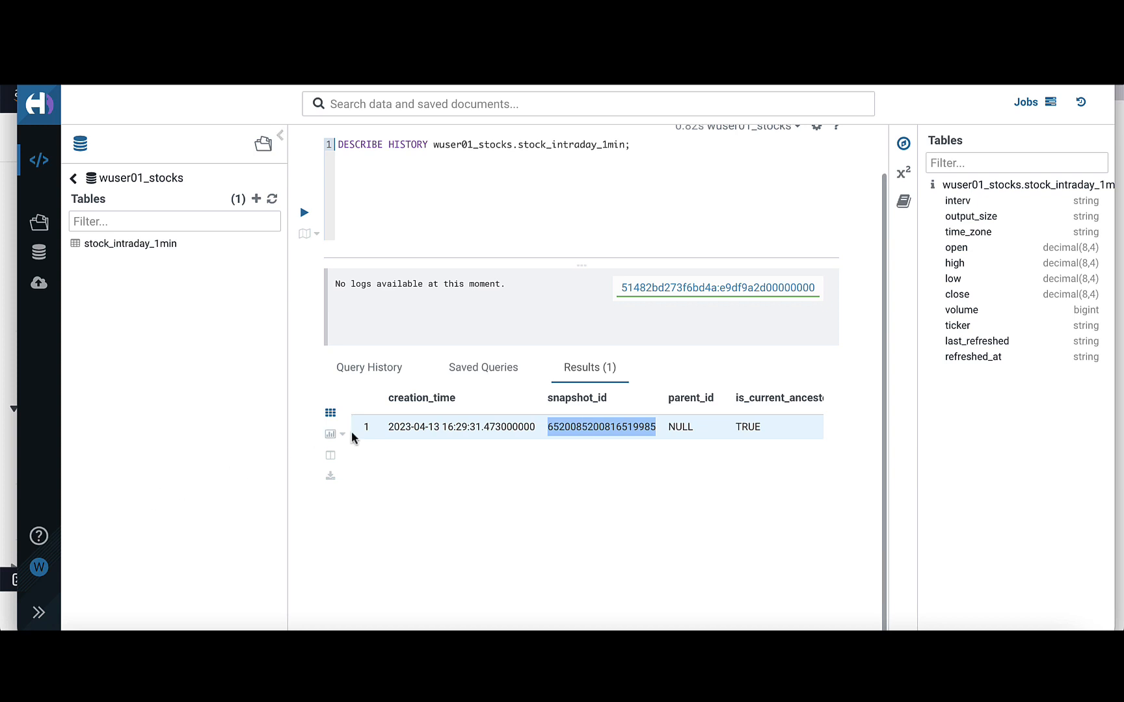
click(386, 198)
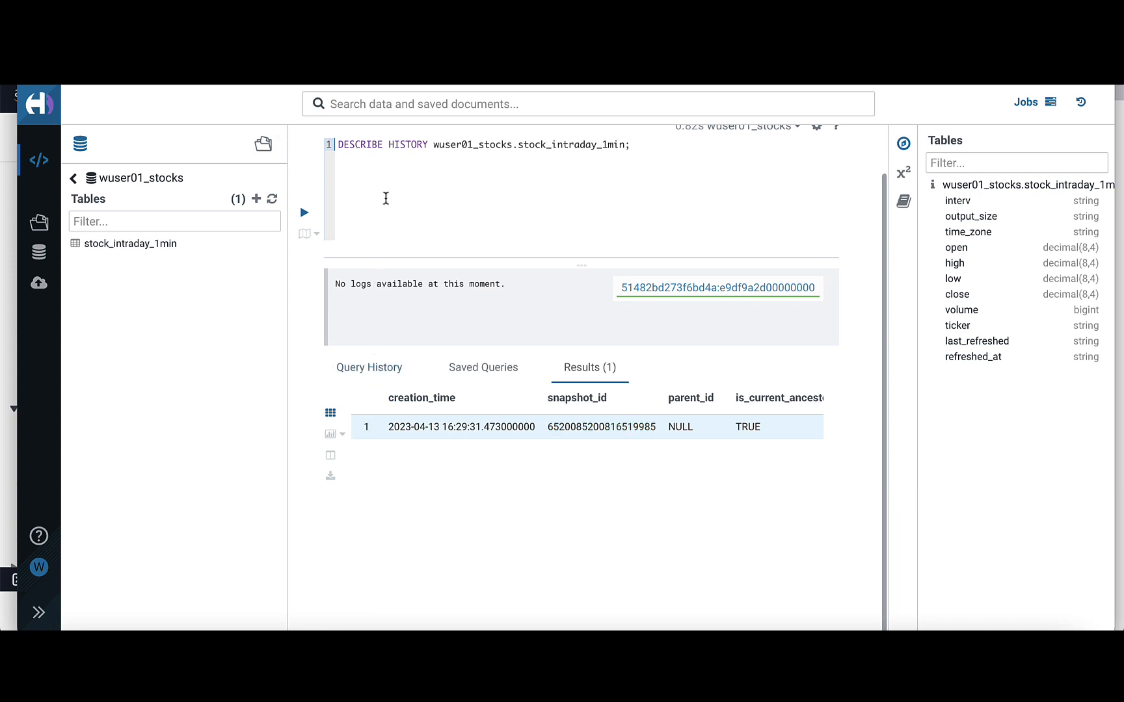
key(Return)
key(Return)
key(Return)
key(ctrl+v)
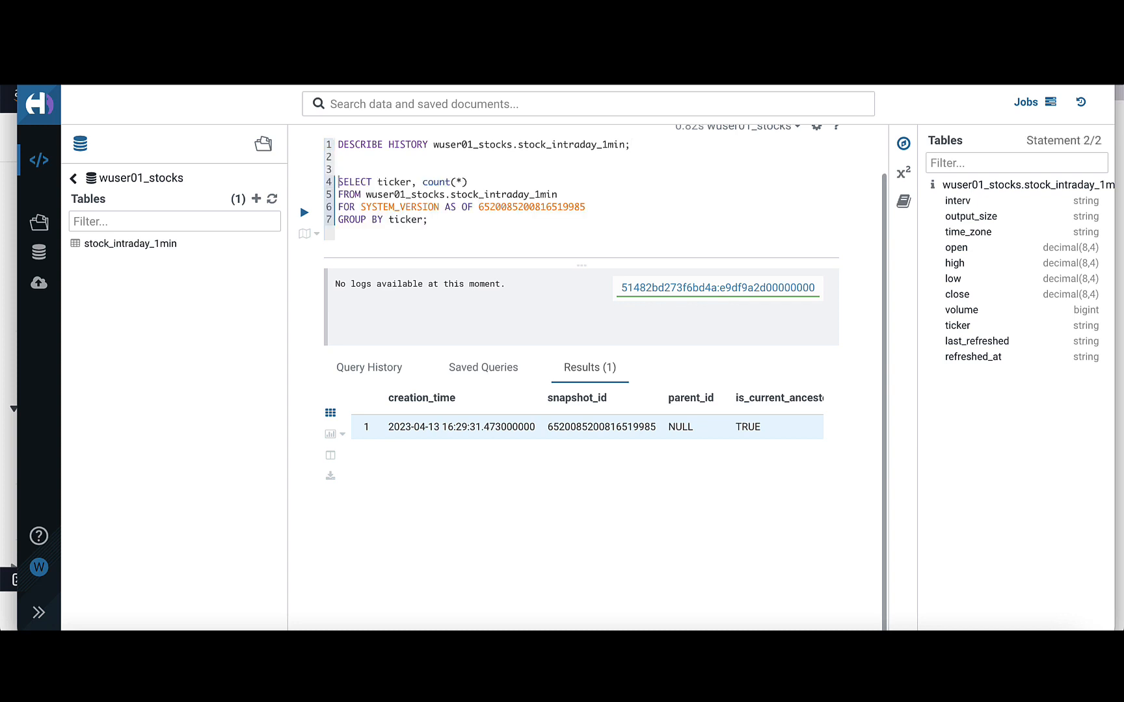
drag(338, 182, 428, 219)
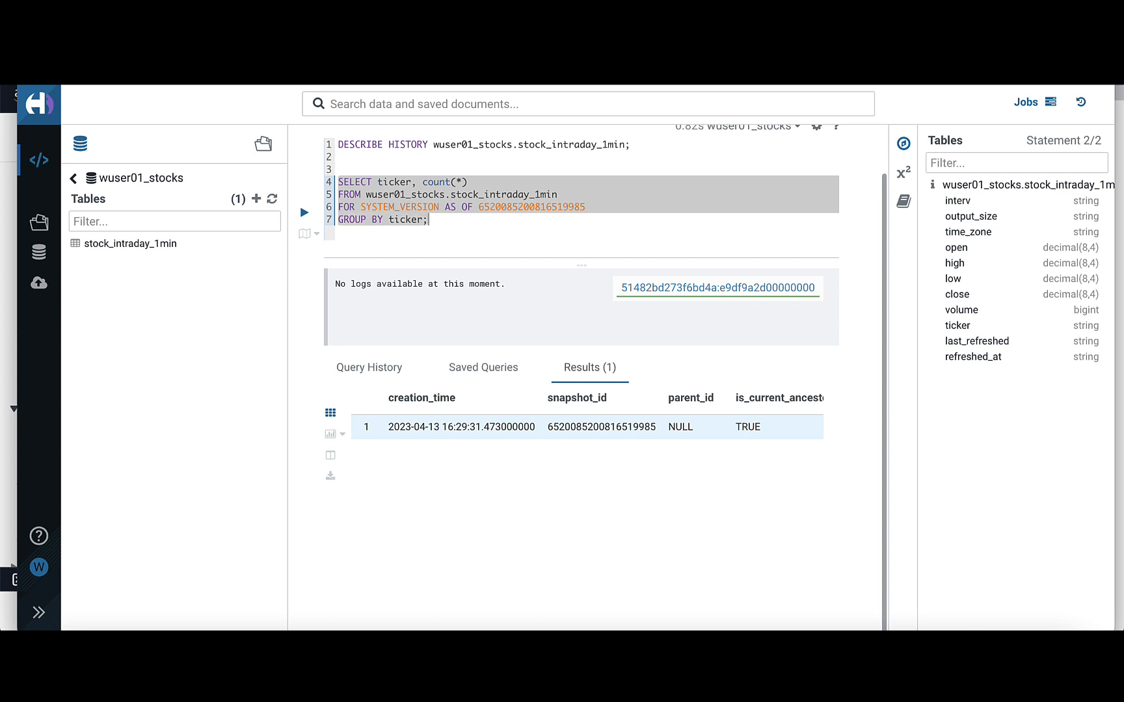
key(ctrl+Return)
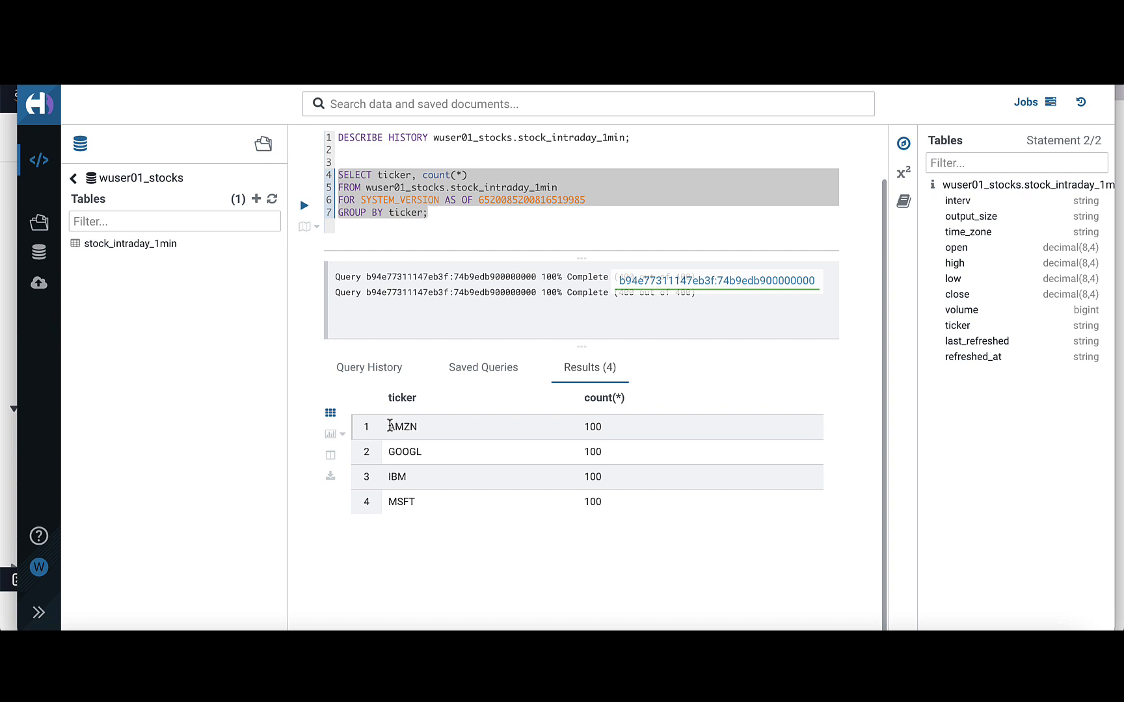
drag(389, 426, 596, 501)
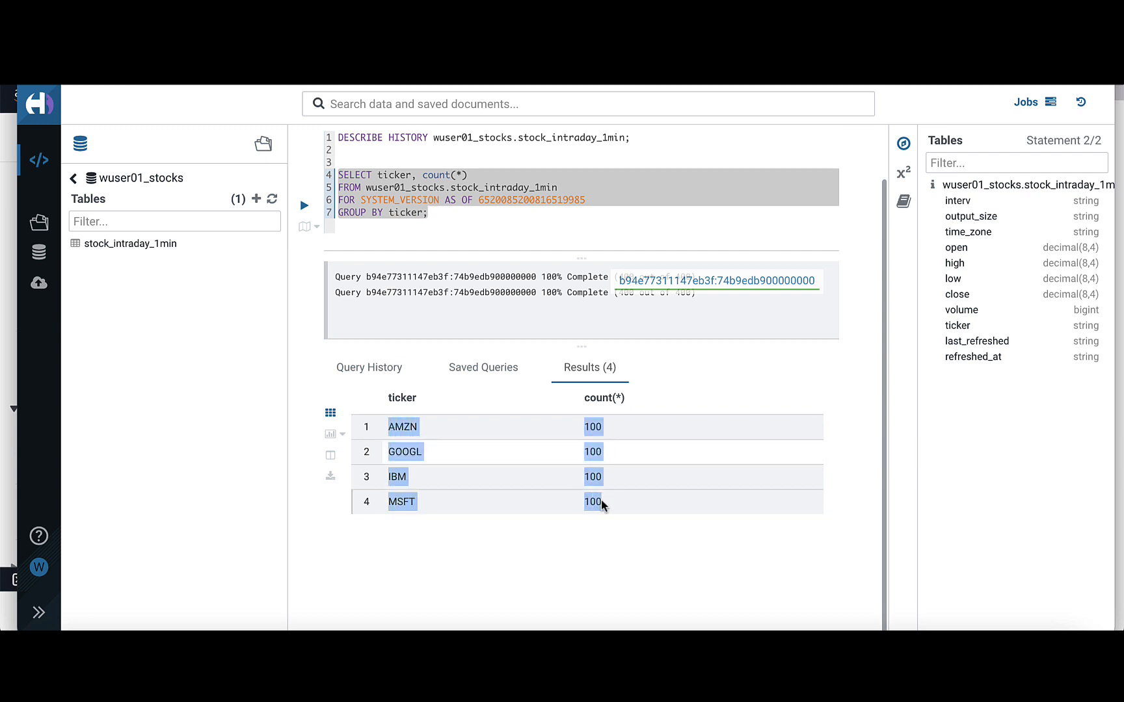
click(431, 229)
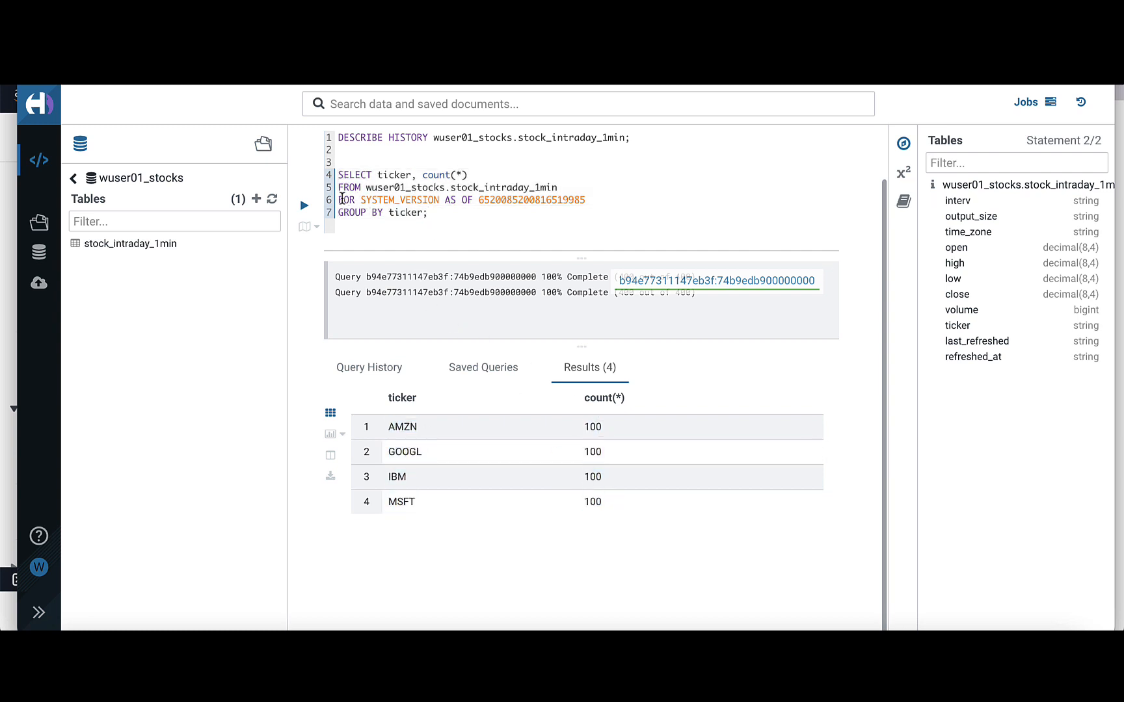
drag(340, 198, 590, 197)
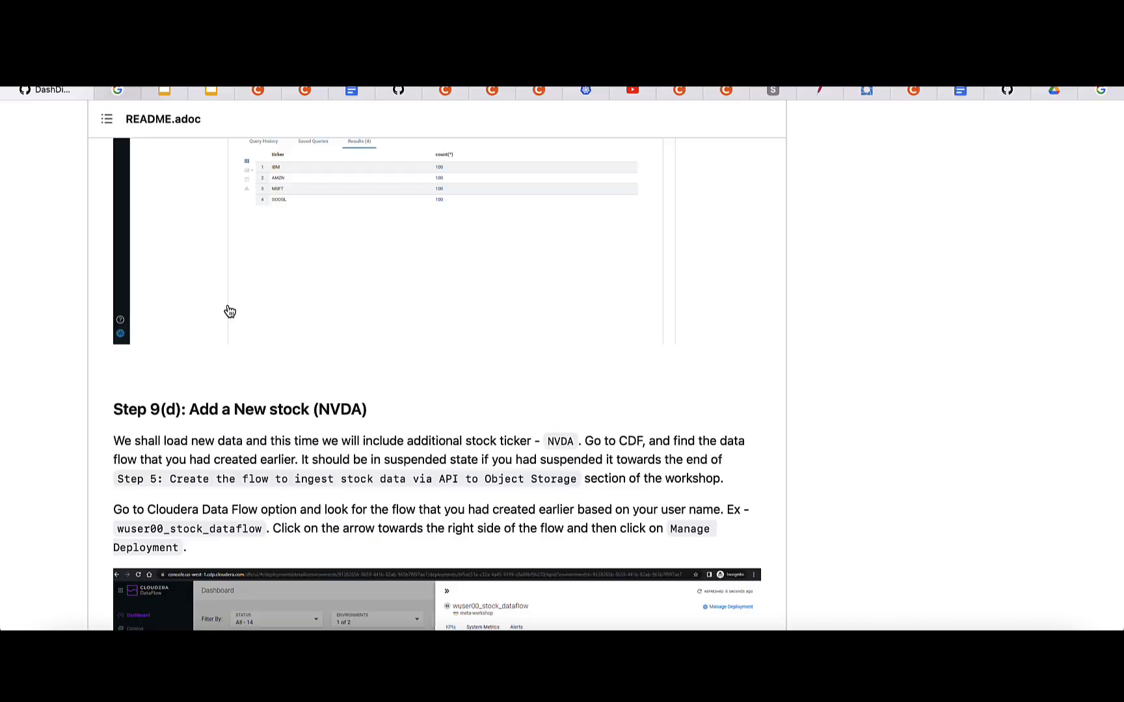
Step: Read Step 9(d), Add a New stock (NVDA), in README.adoc, covering the stock_list parameter change, flow restart and S3 bucket update
scroll(230, 311, down, 3)
scroll(230, 311, down, 1)
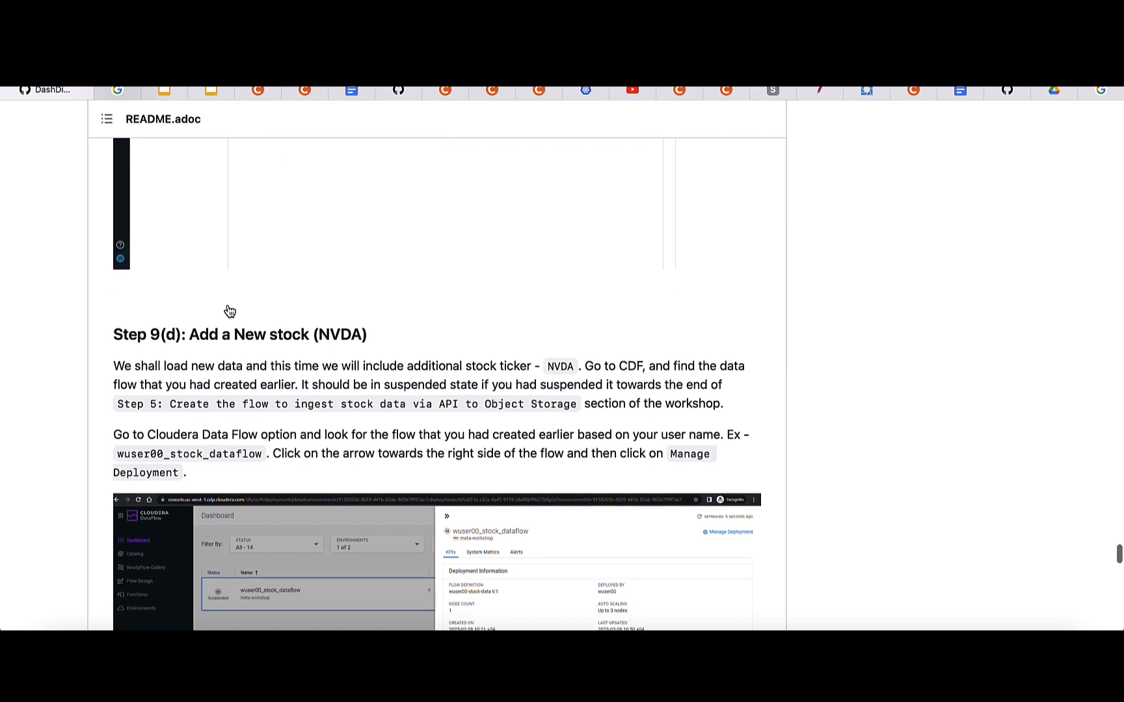
scroll(227, 305, down, 1)
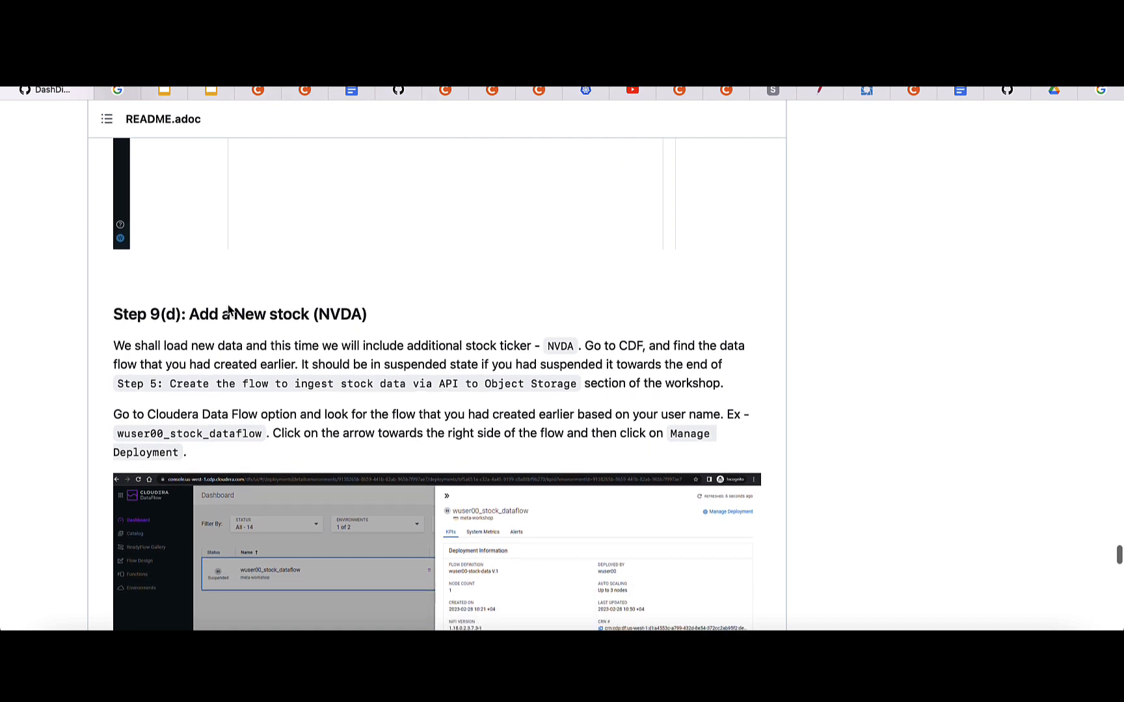
drag(116, 304, 381, 312)
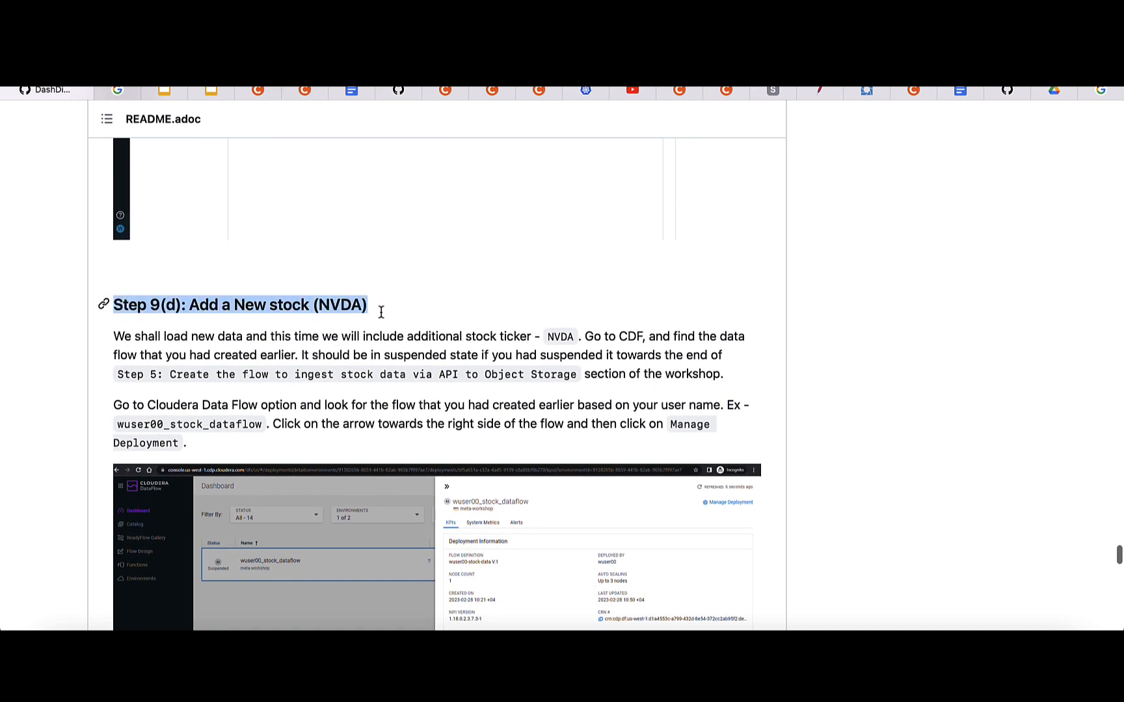
scroll(381, 315, down, 3)
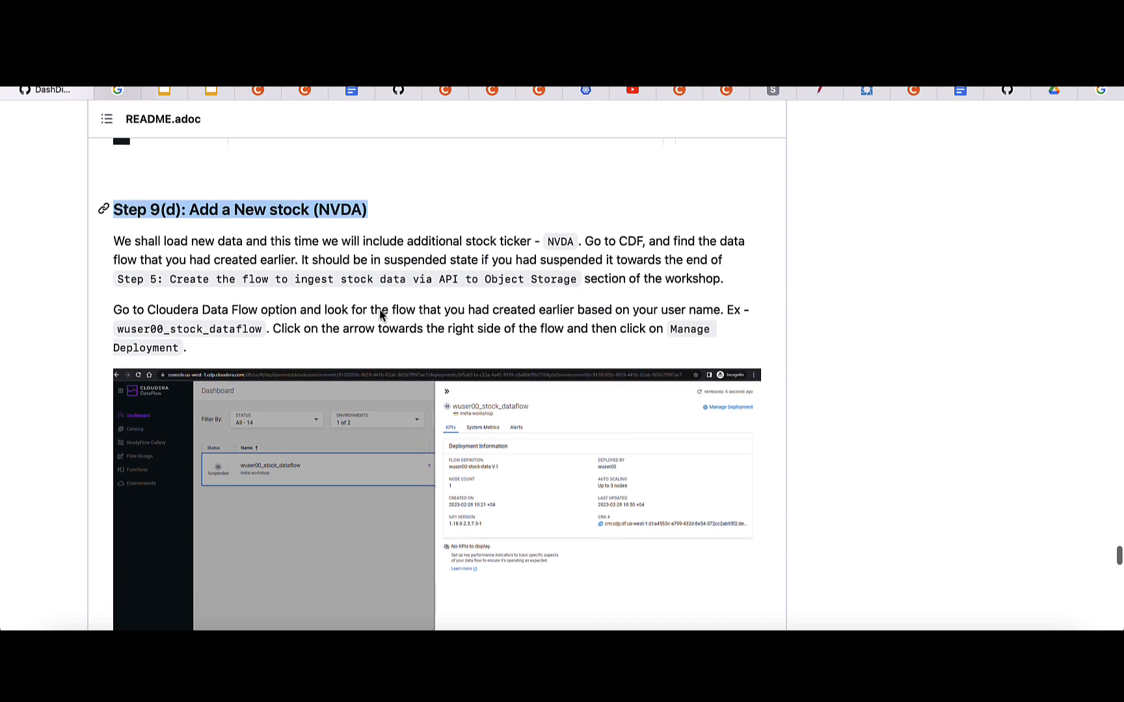
scroll(381, 315, down, 3)
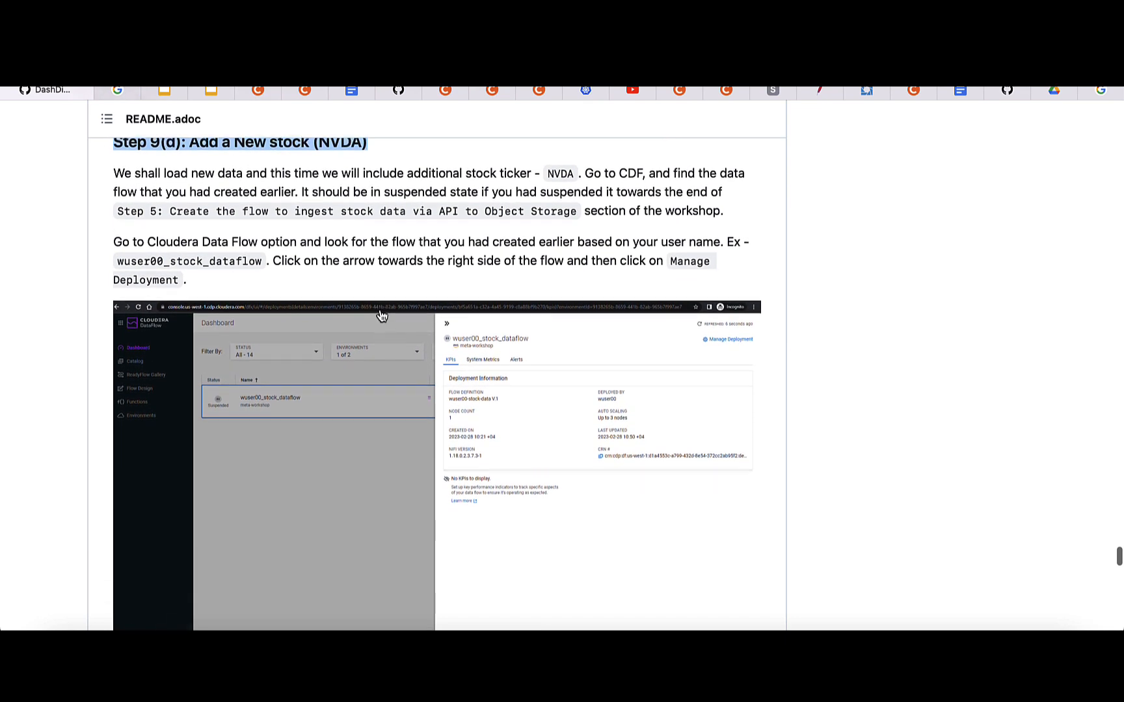
scroll(382, 315, down, 3)
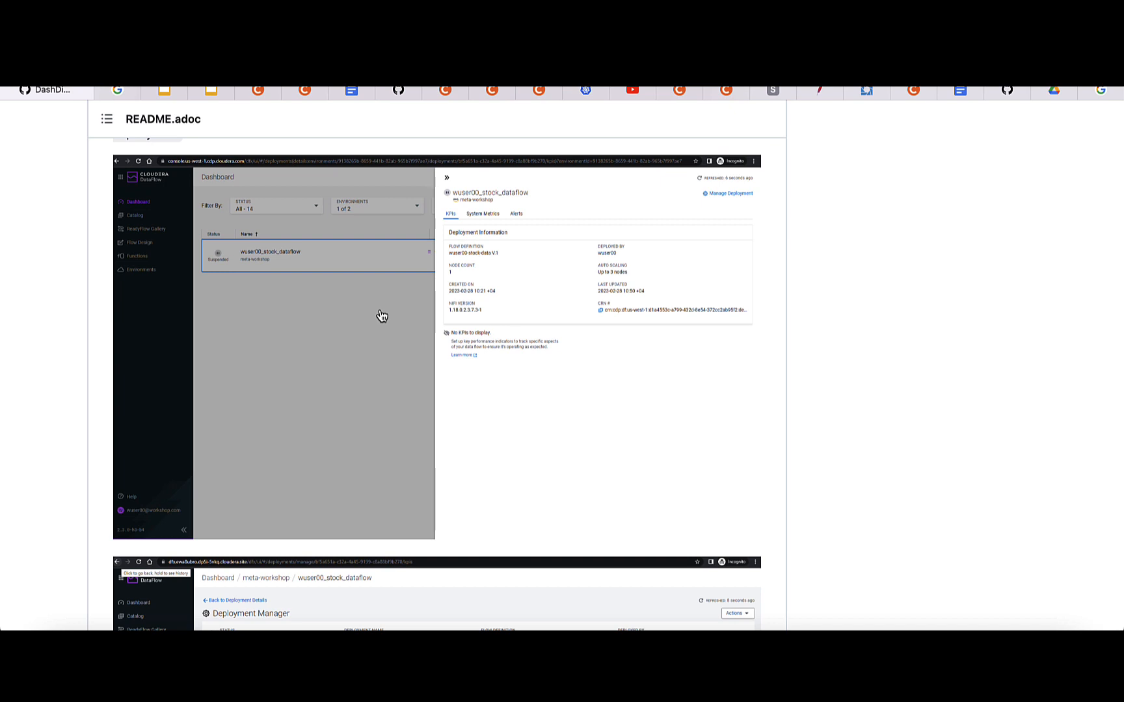
scroll(382, 315, down, 9)
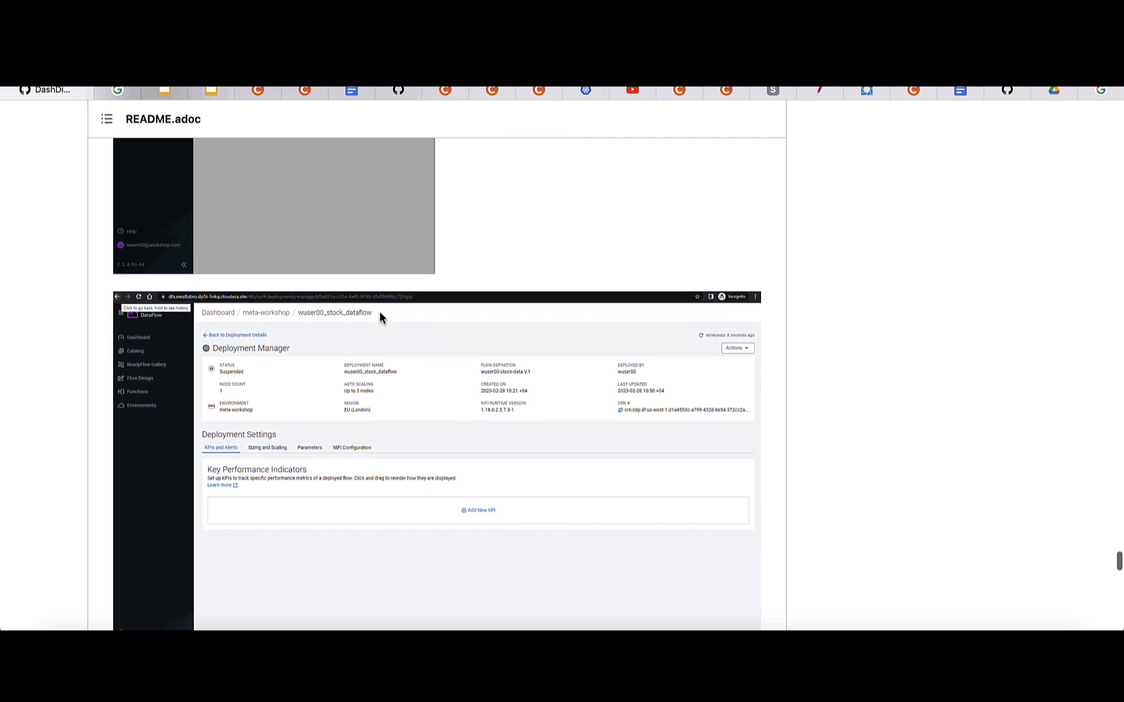
scroll(379, 312, down, 9)
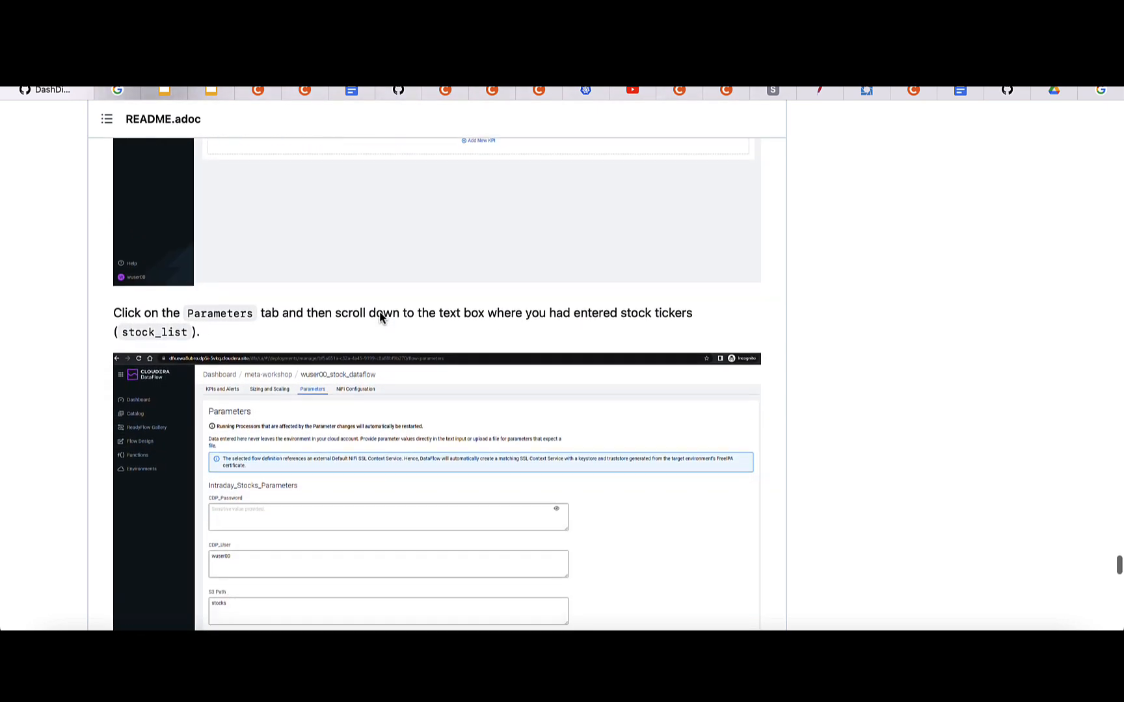
drag(121, 298, 280, 305)
scroll(275, 305, down, 1)
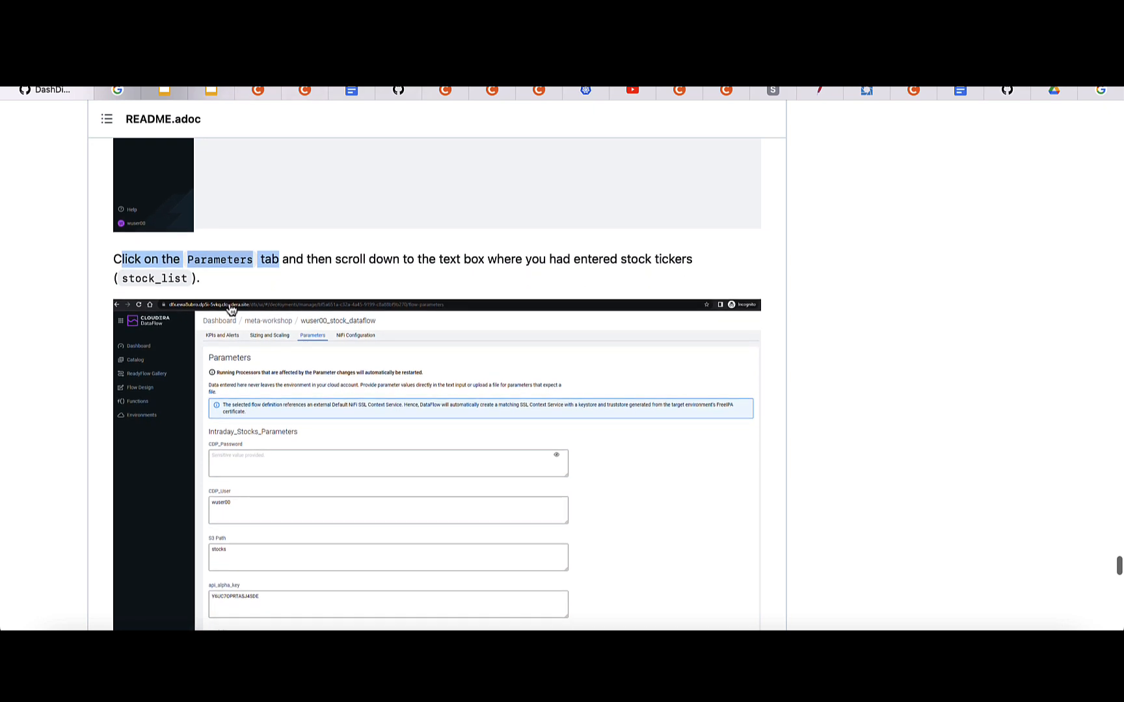
scroll(205, 394, down, 9)
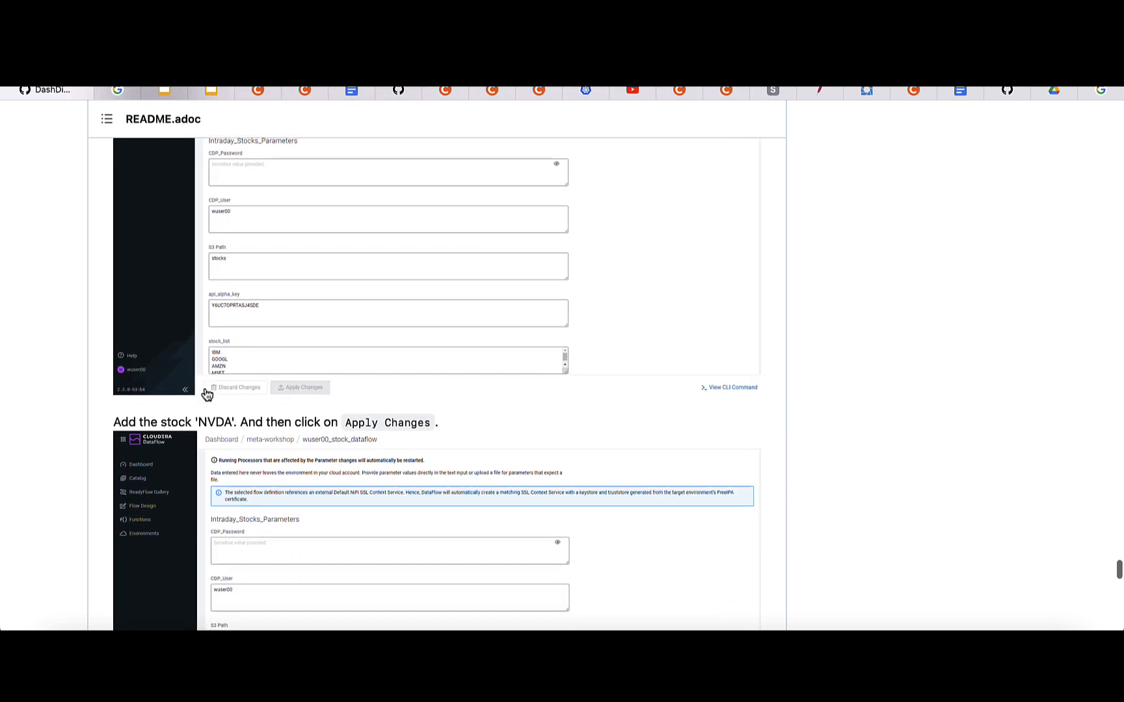
drag(116, 402, 444, 406)
scroll(445, 406, down, 9)
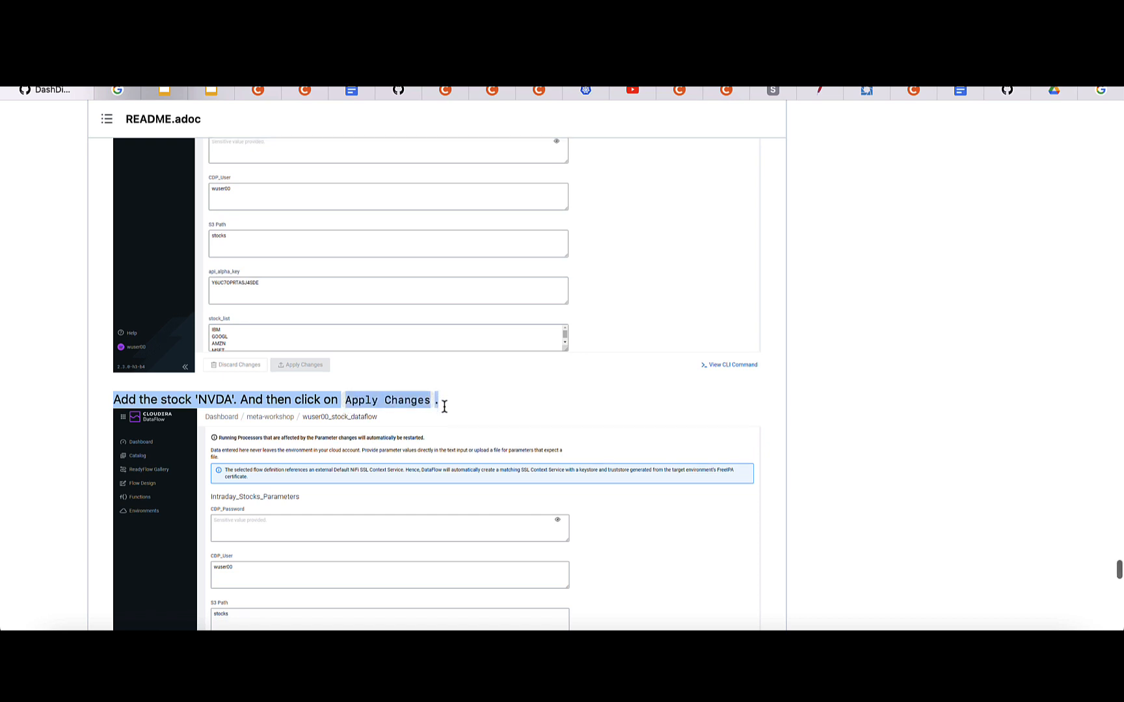
scroll(445, 405, down, 10)
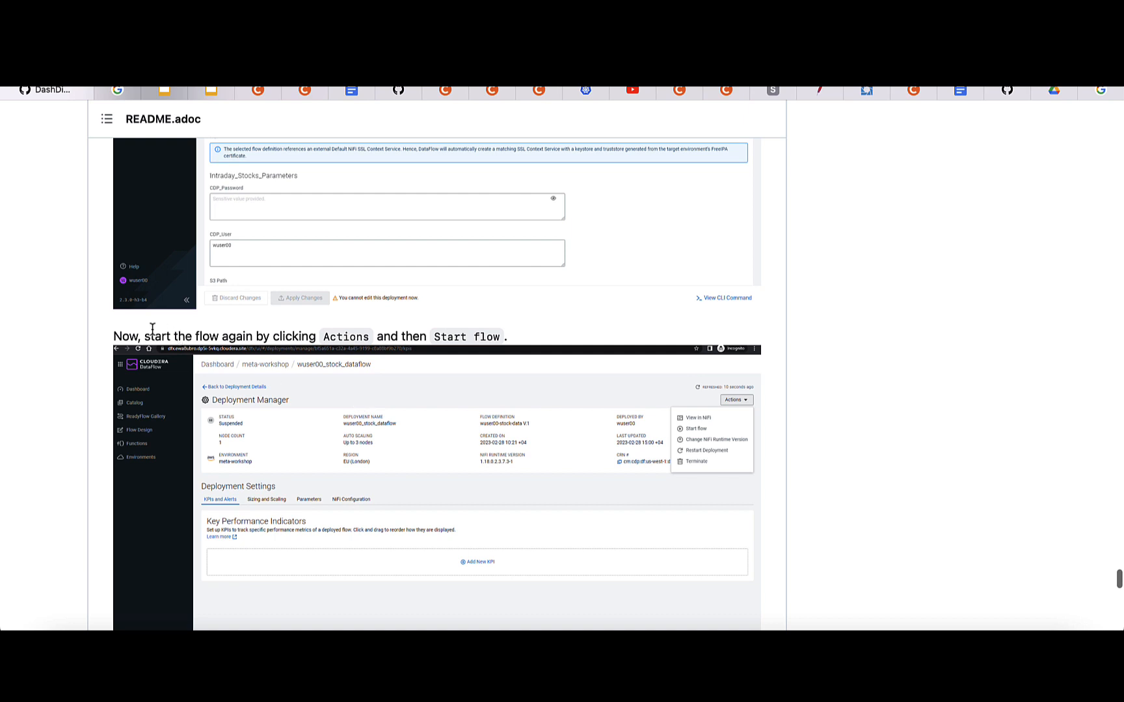
drag(149, 334, 495, 337)
scroll(495, 337, down, 18)
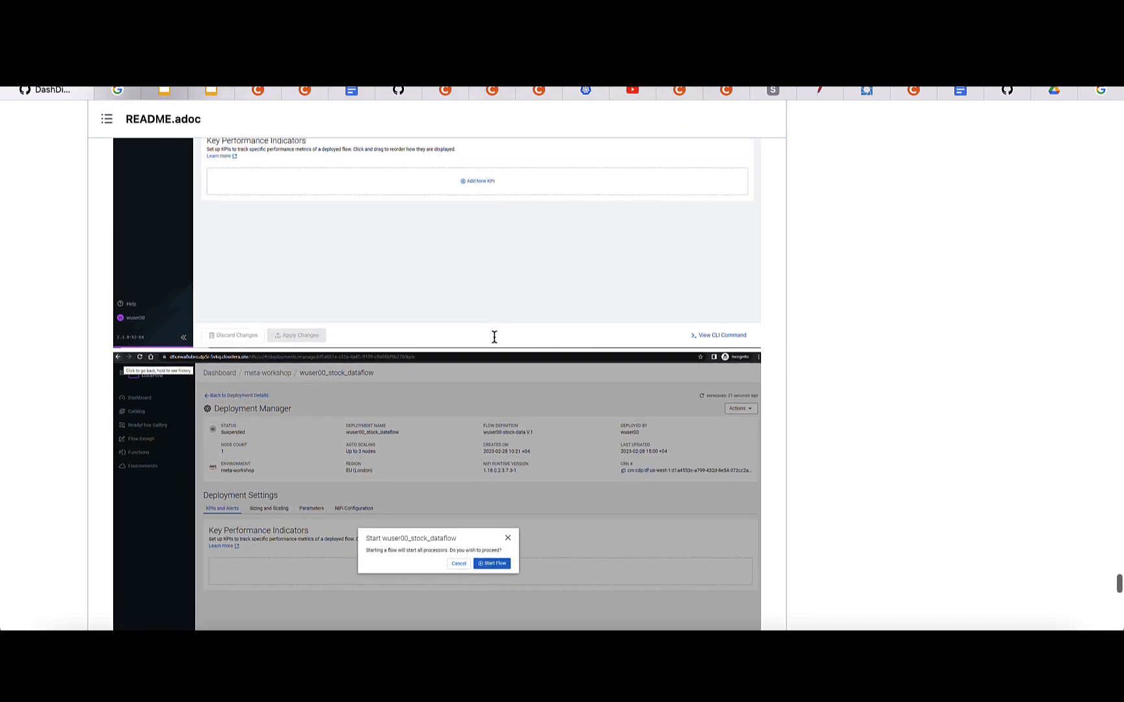
scroll(494, 337, down, 12)
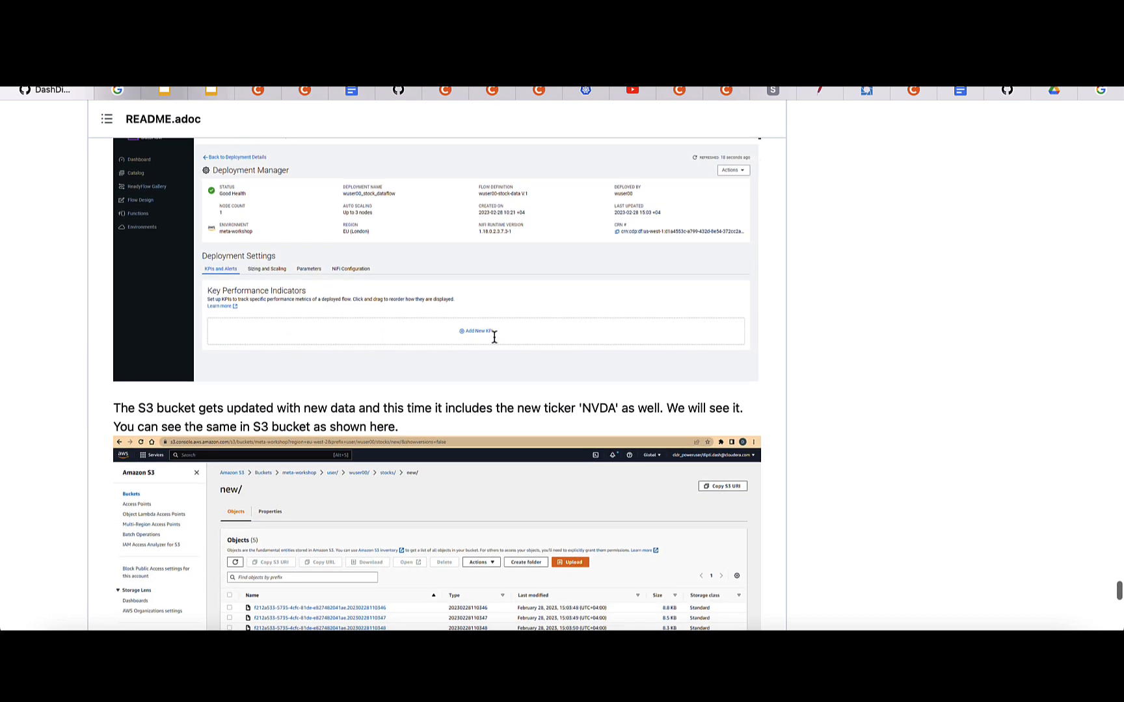
Step: Read the rest of Step 9(d) in README.adoc, covering the S3 bucket update, rerunning the CDE job and checking Job Runs
scroll(494, 337, down, 4)
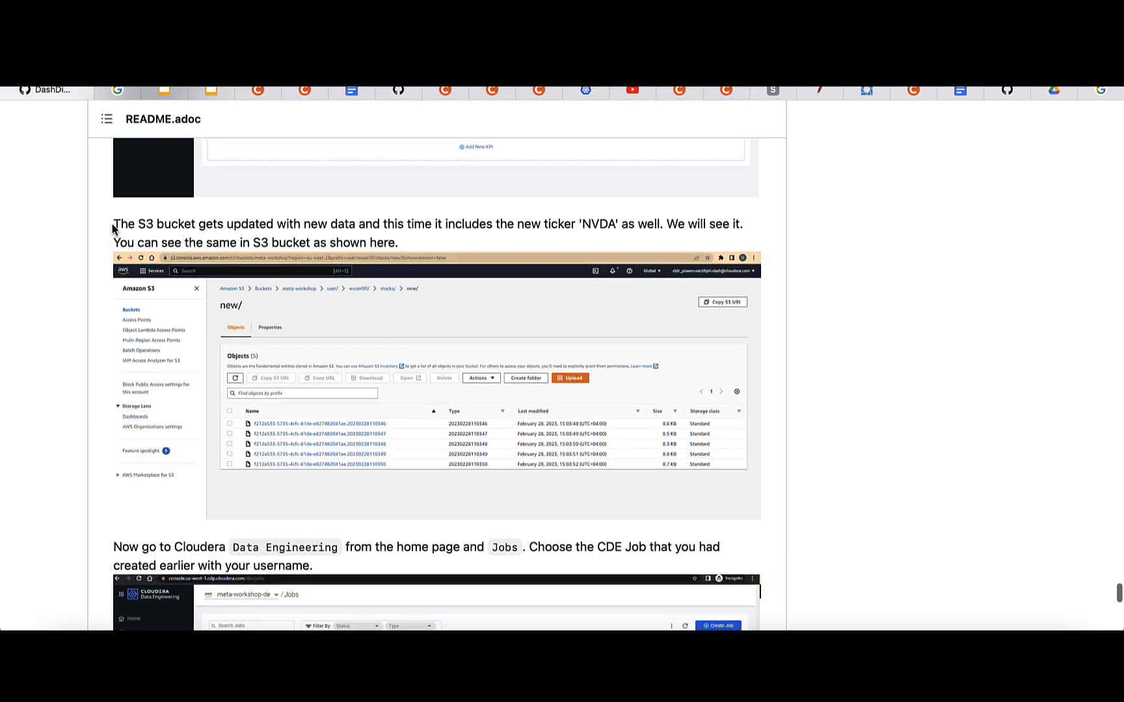
drag(133, 225, 338, 228)
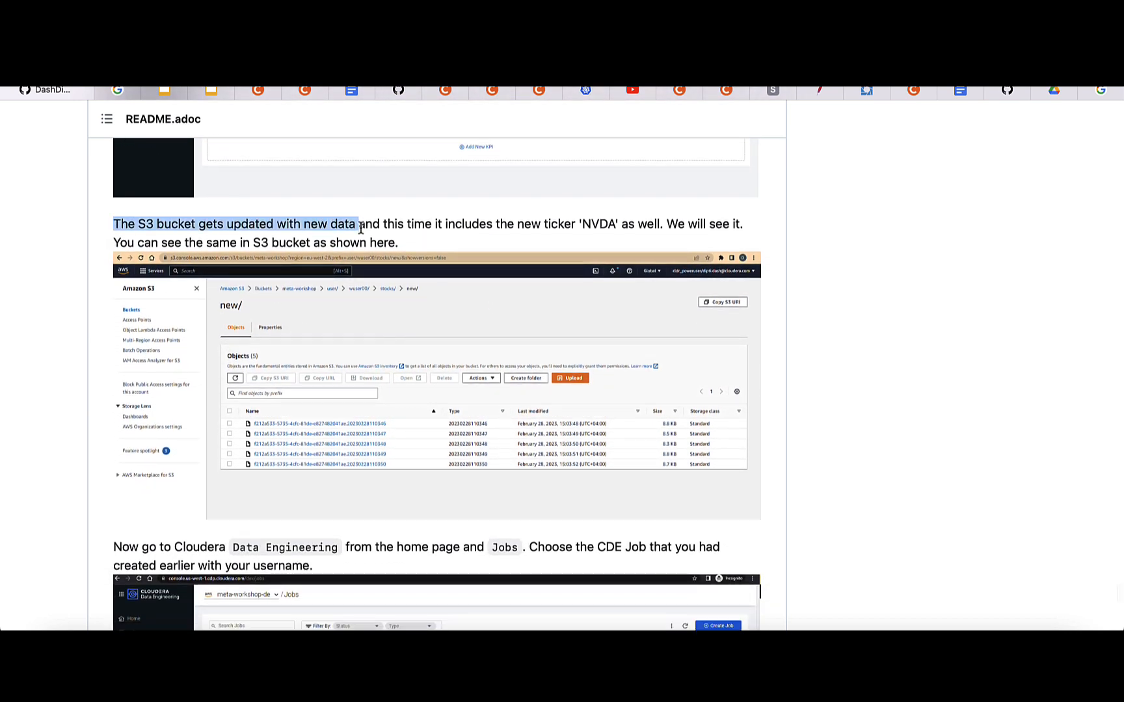
scroll(360, 228, down, 4)
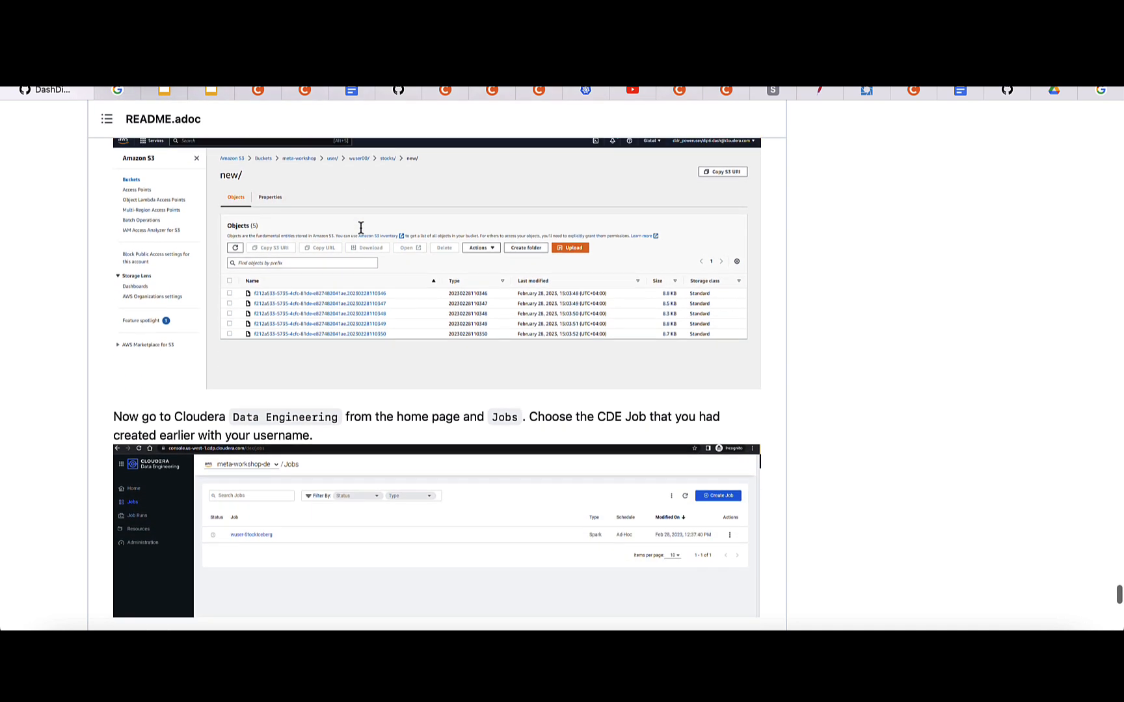
scroll(362, 229, down, 4)
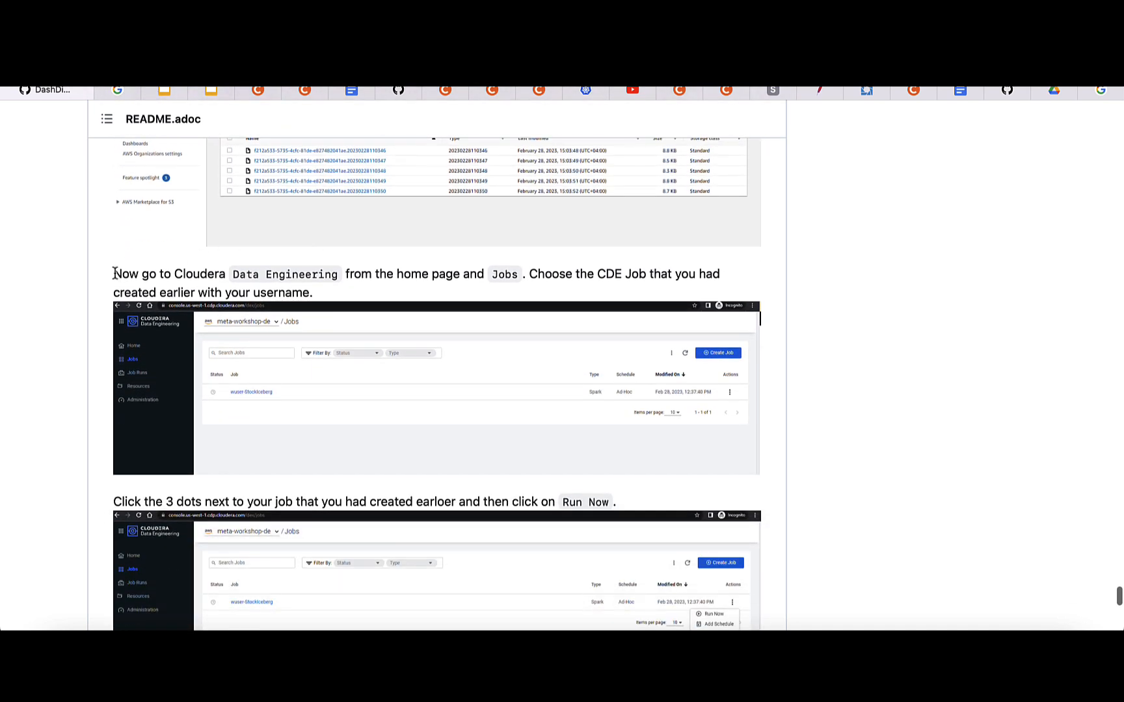
drag(114, 273, 271, 280)
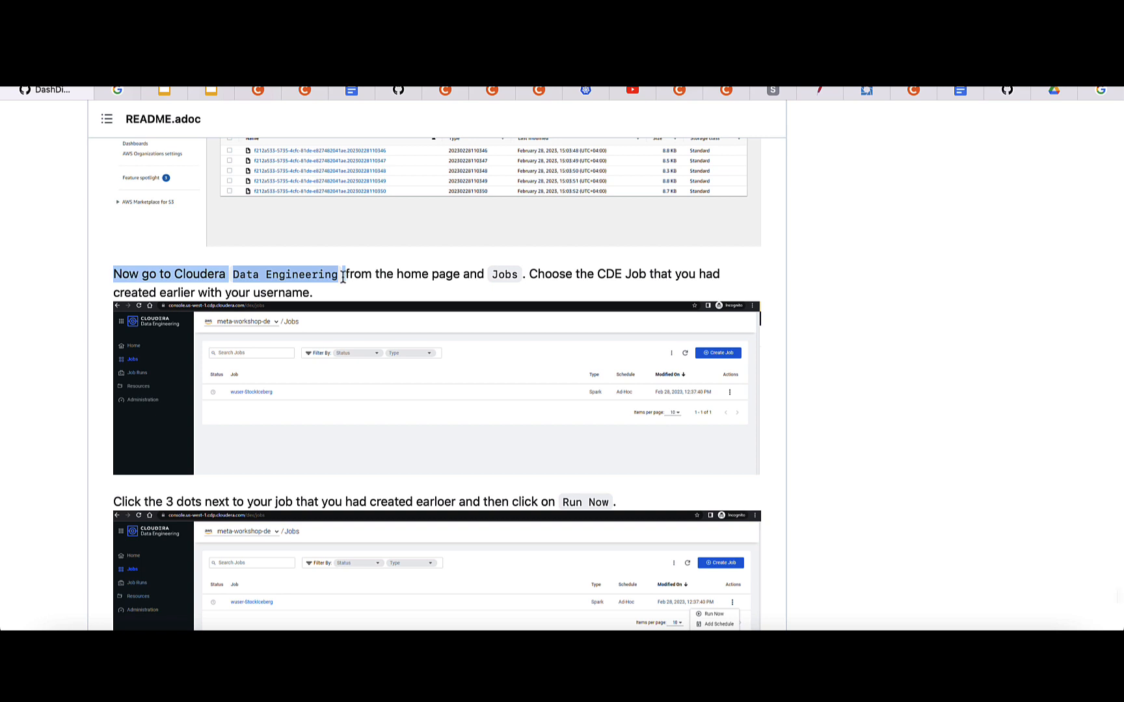
scroll(343, 277, down, 7)
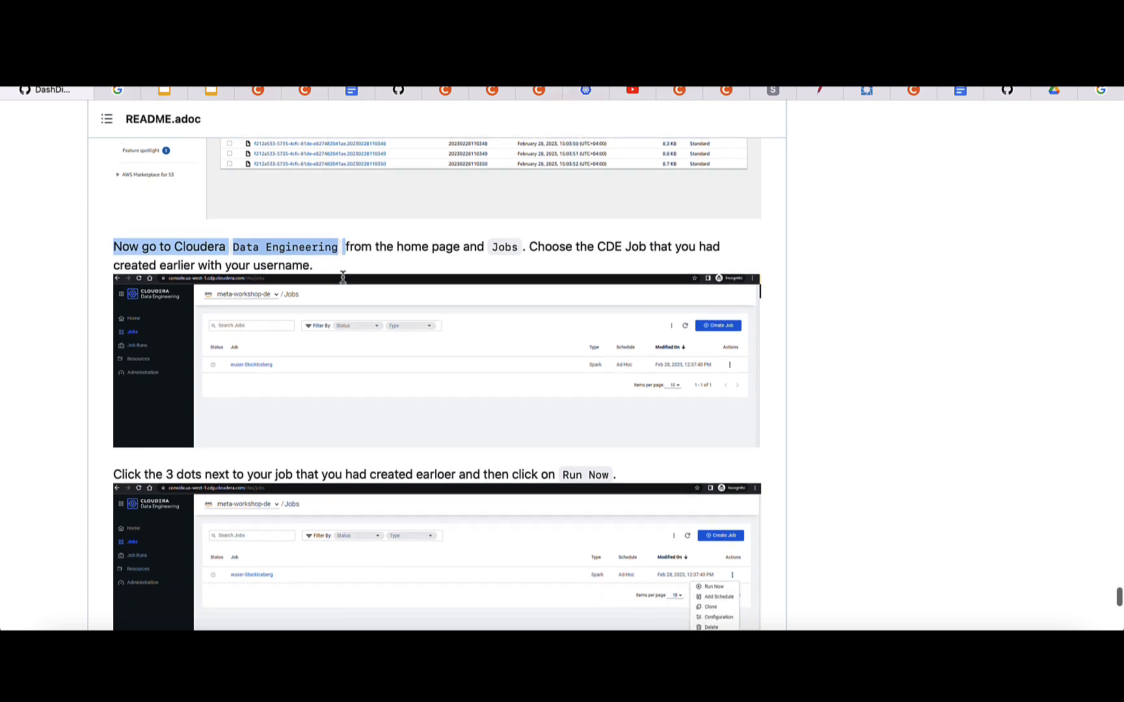
scroll(343, 277, down, 8)
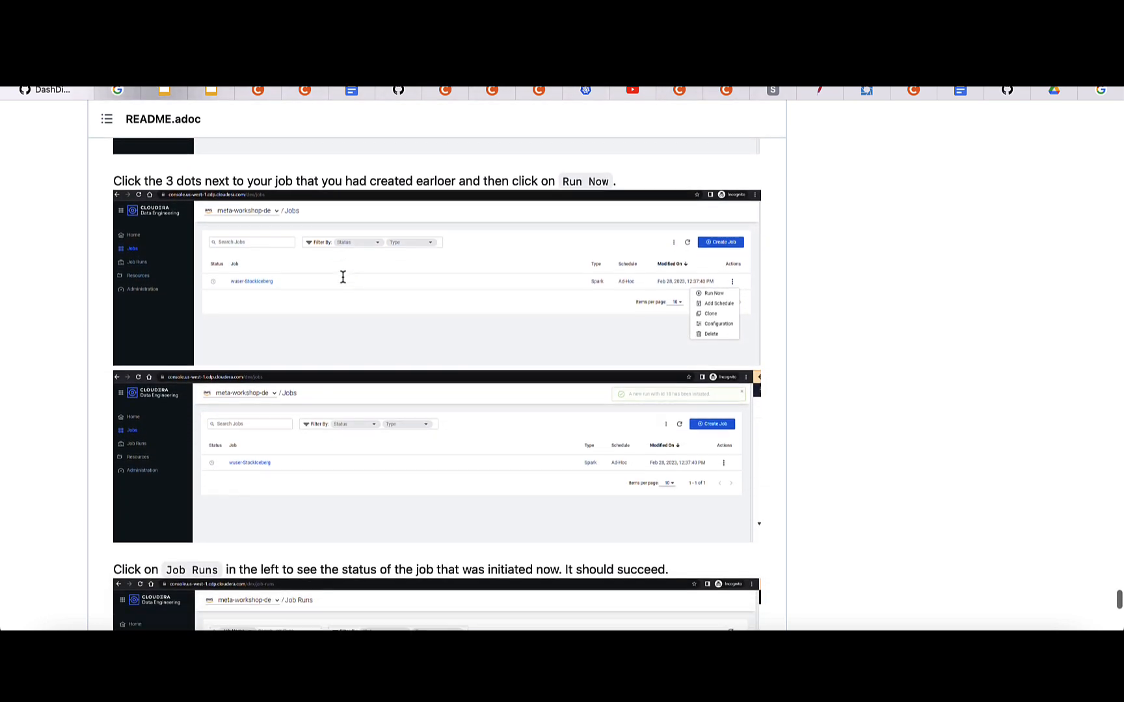
scroll(343, 277, down, 2)
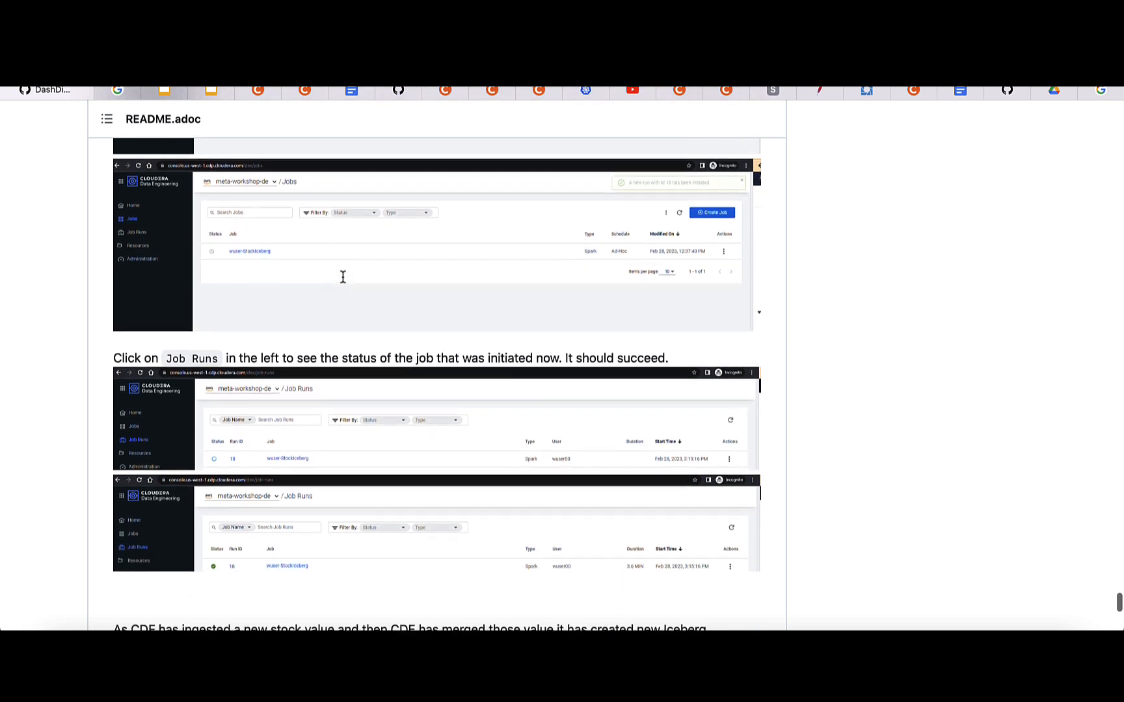
scroll(344, 282, up, 10)
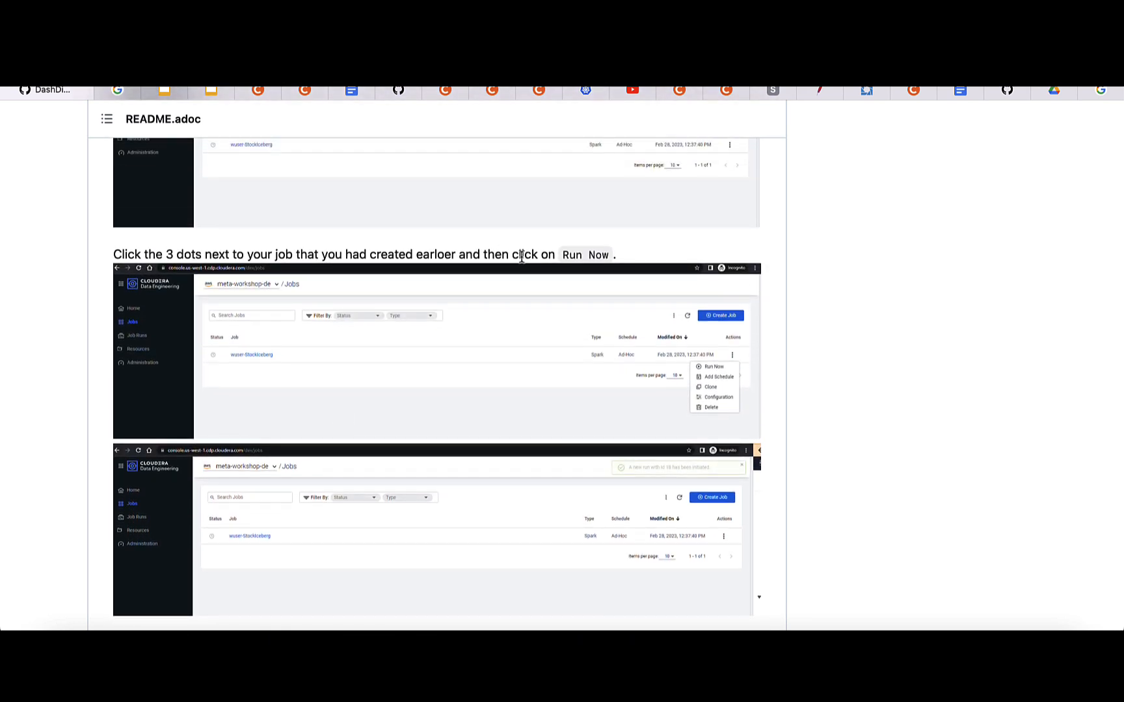
drag(519, 256, 621, 259)
scroll(622, 260, down, 12)
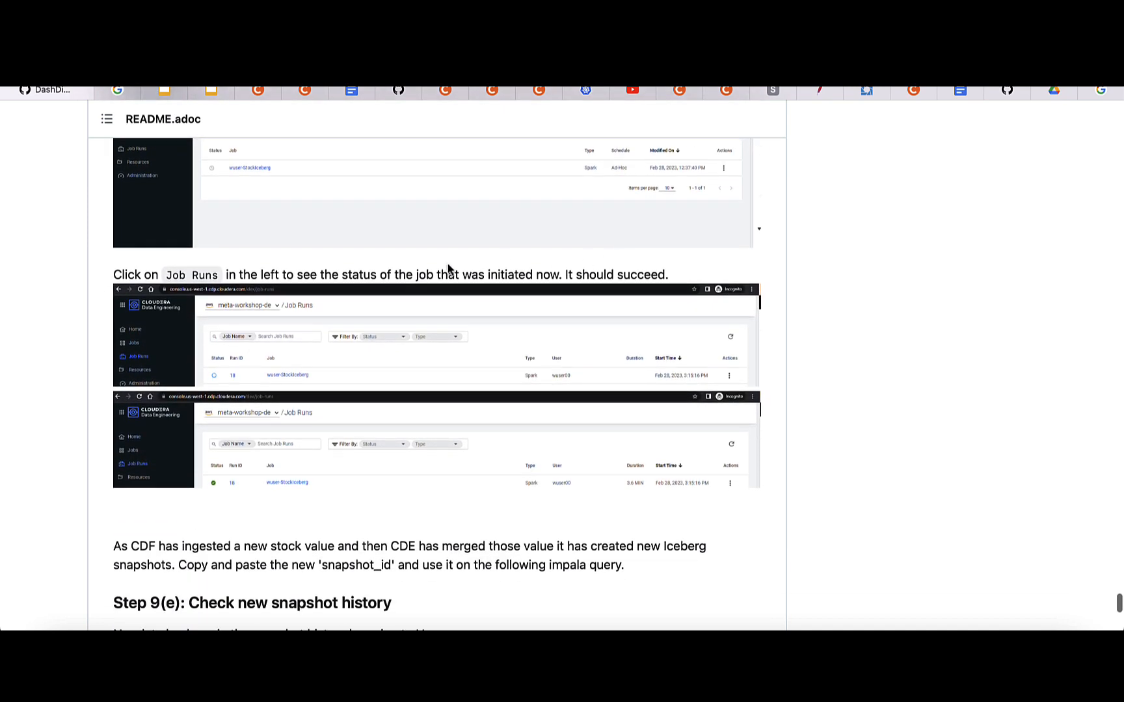
scroll(263, 342, down, 6)
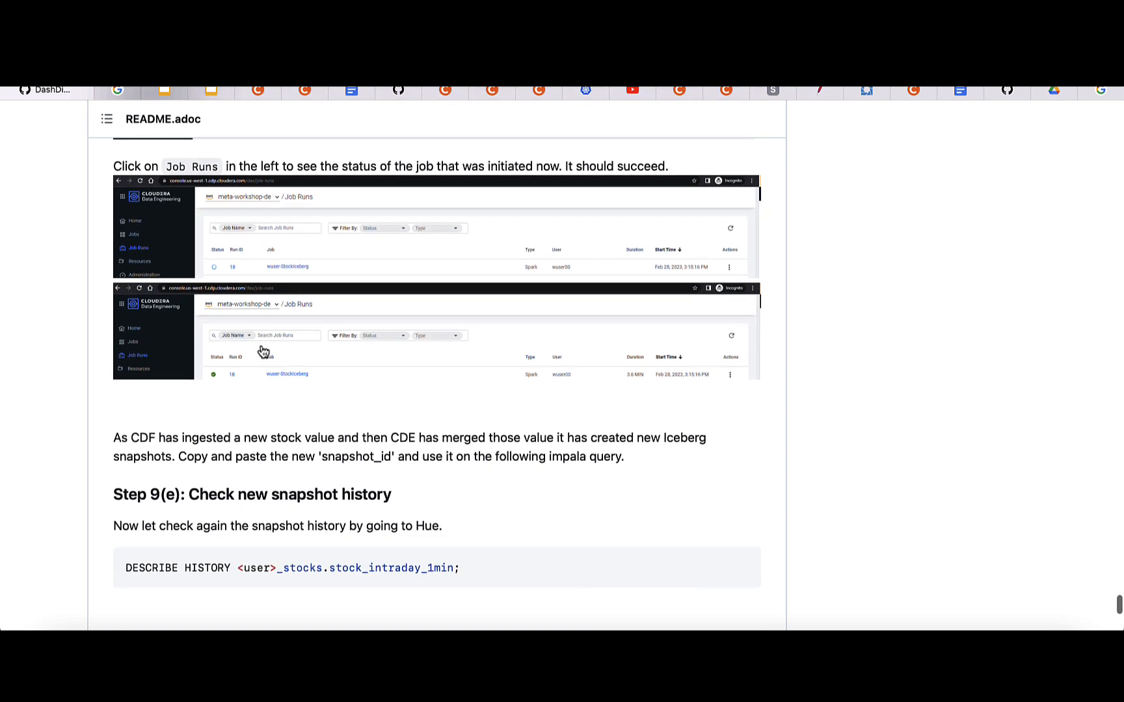
drag(116, 366, 515, 395)
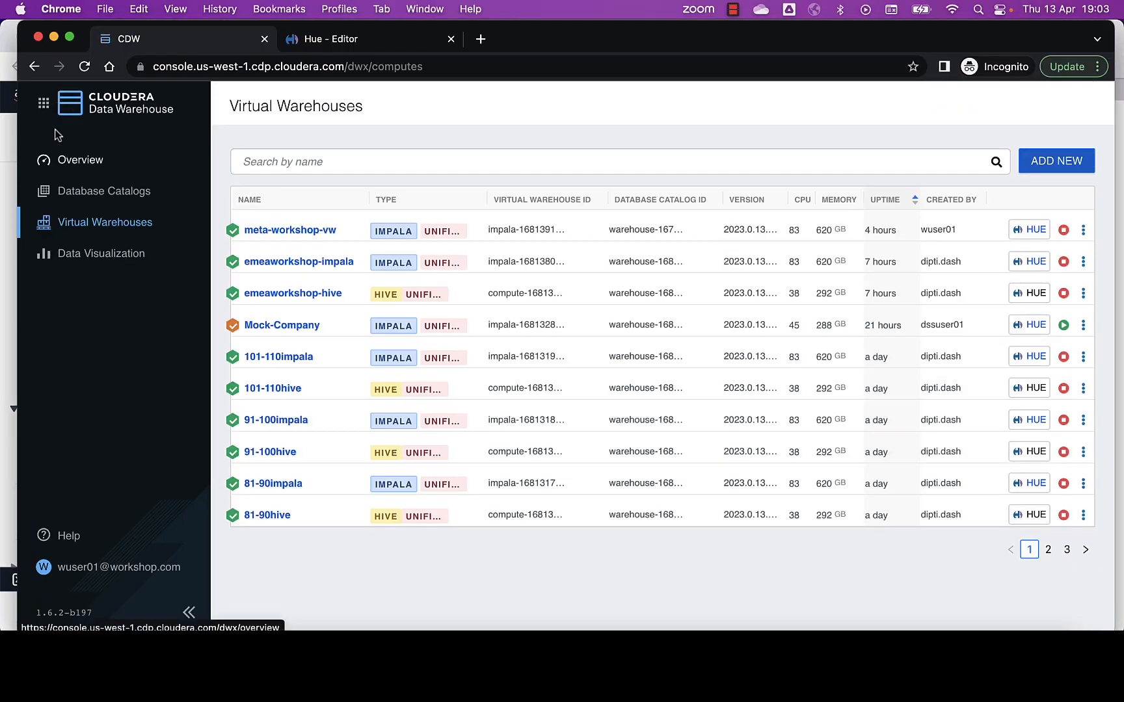
Step: Switch from Data Warehouse to Cloudera DataFlow and open the Deployment Manager for wuser01_stock_dataflow
click(43, 102)
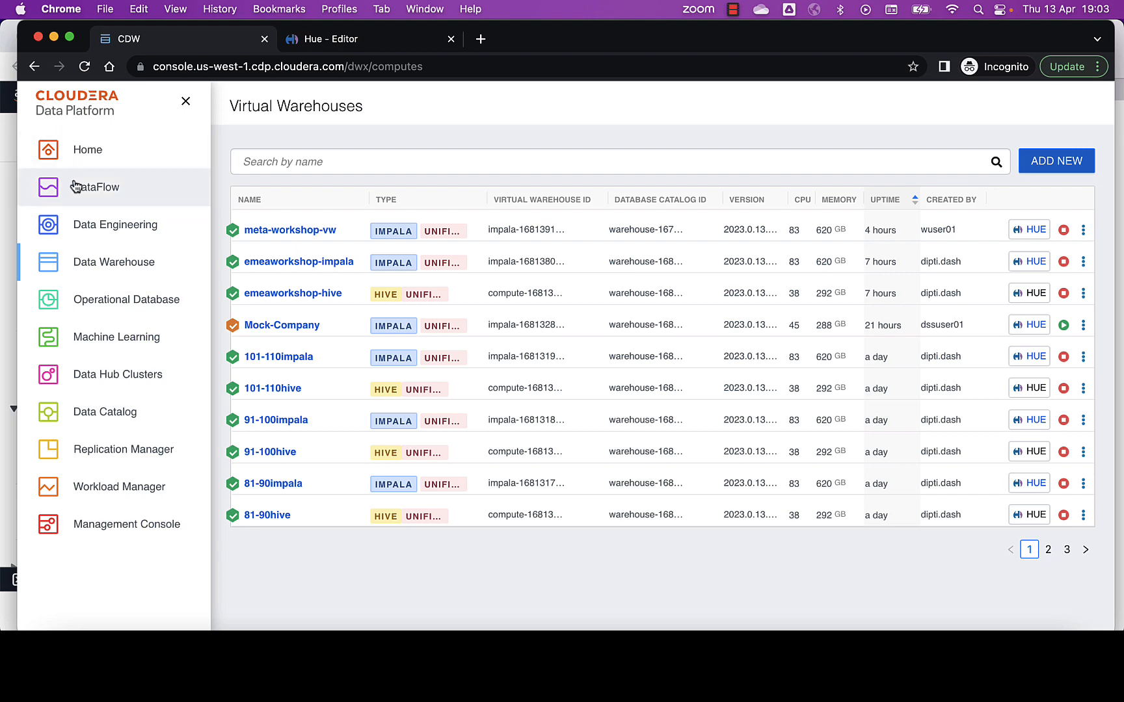
click(77, 188)
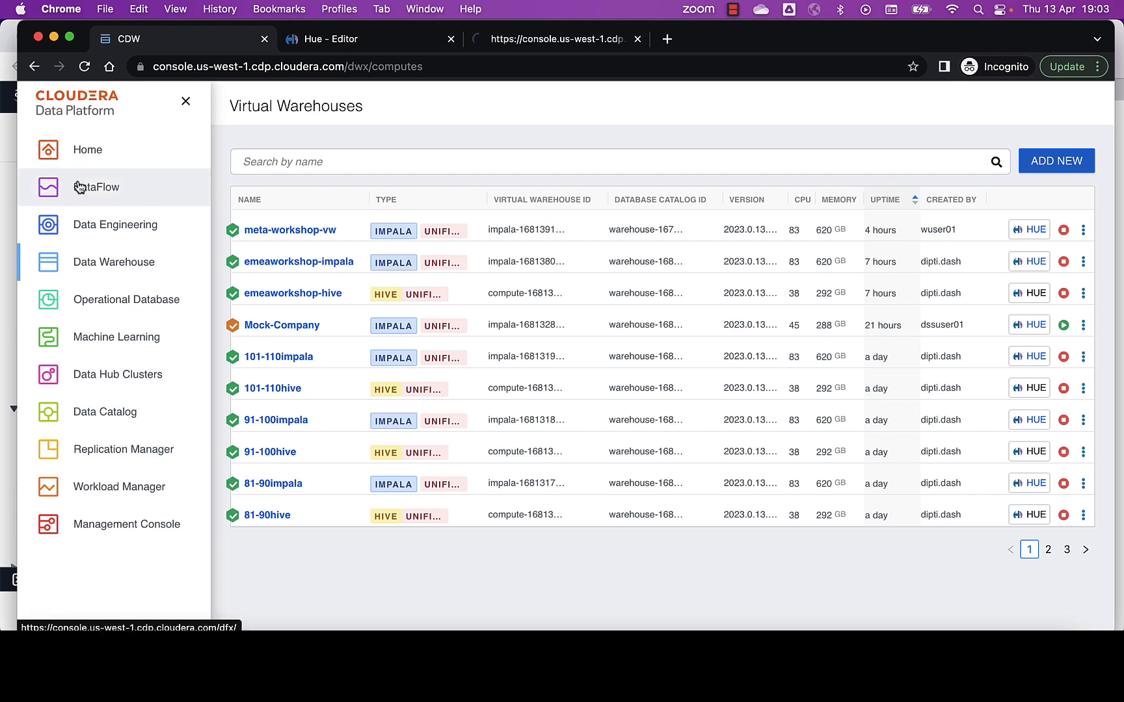
click(553, 41)
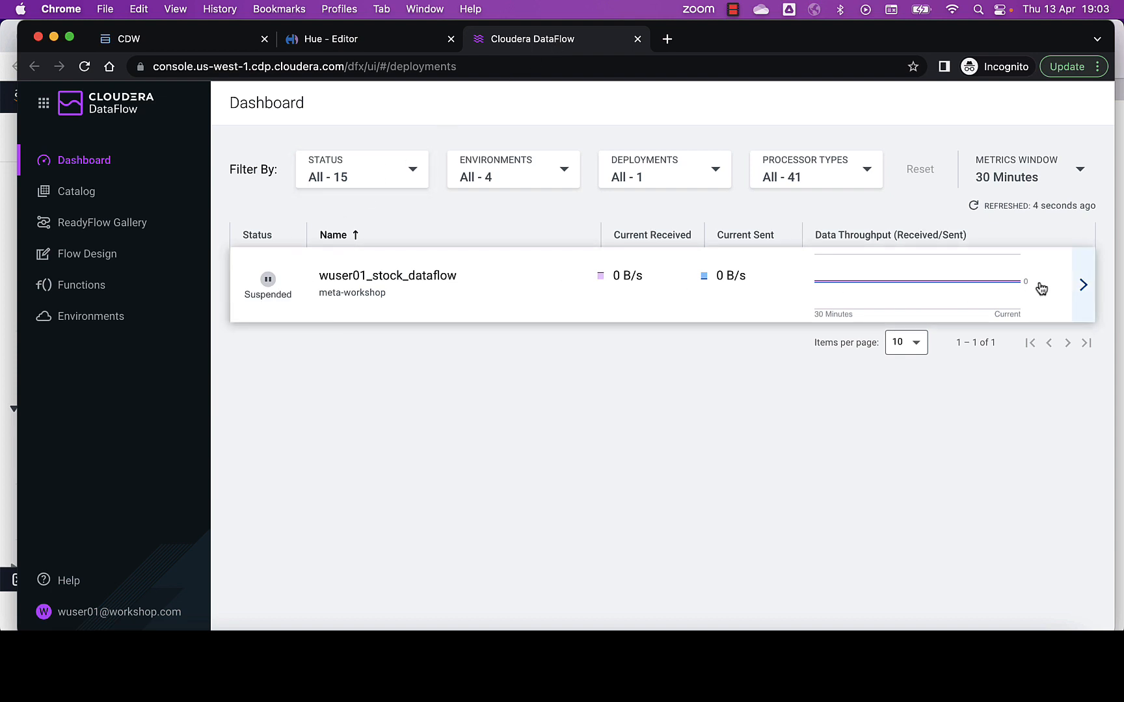
click(1081, 287)
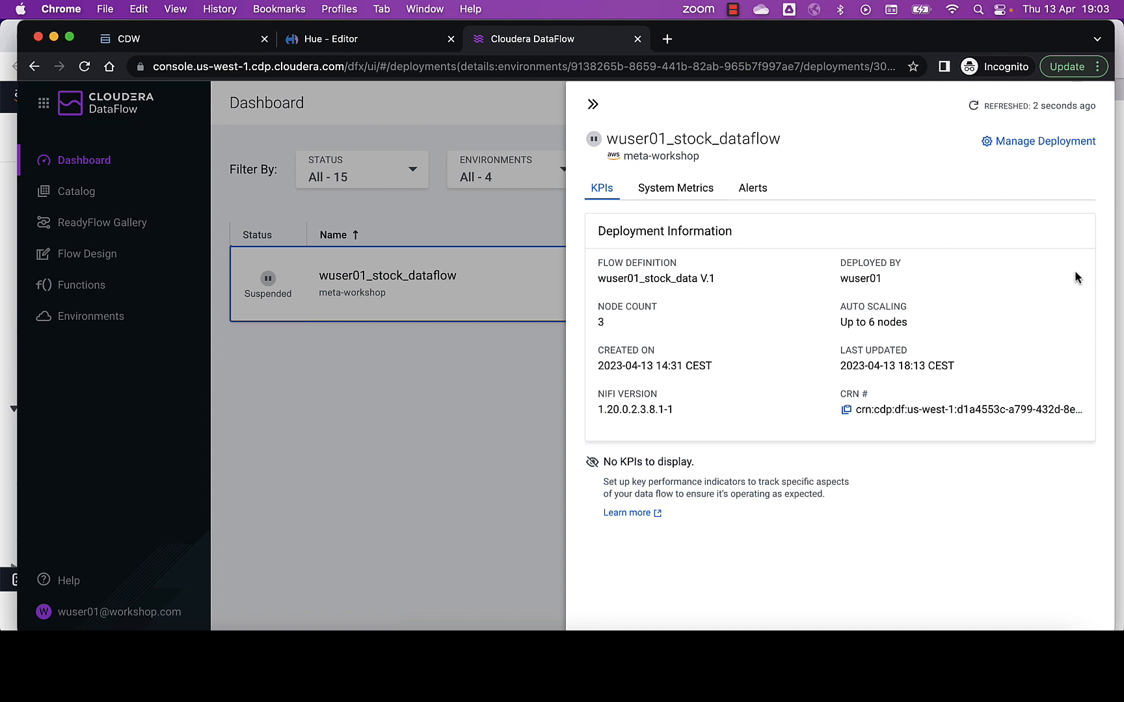
click(1039, 142)
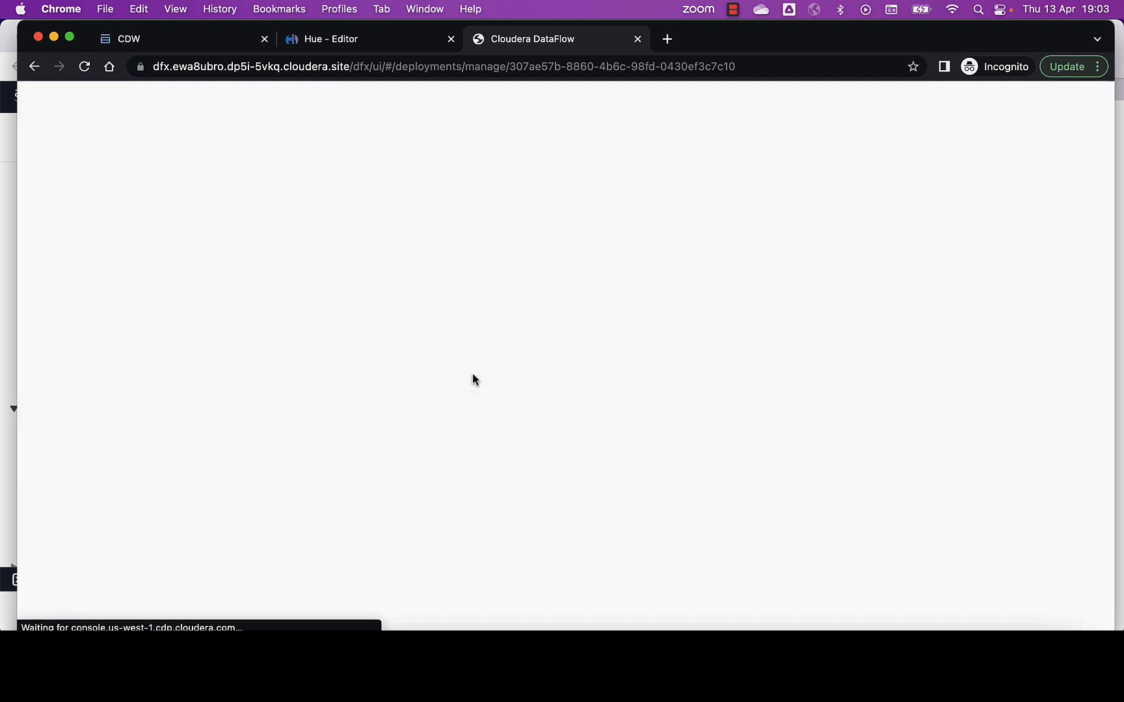
Step: Add NVDA on a new line after MSFT in the deployment's stock_list parameter and apply the changes
scroll(458, 364, down, 2)
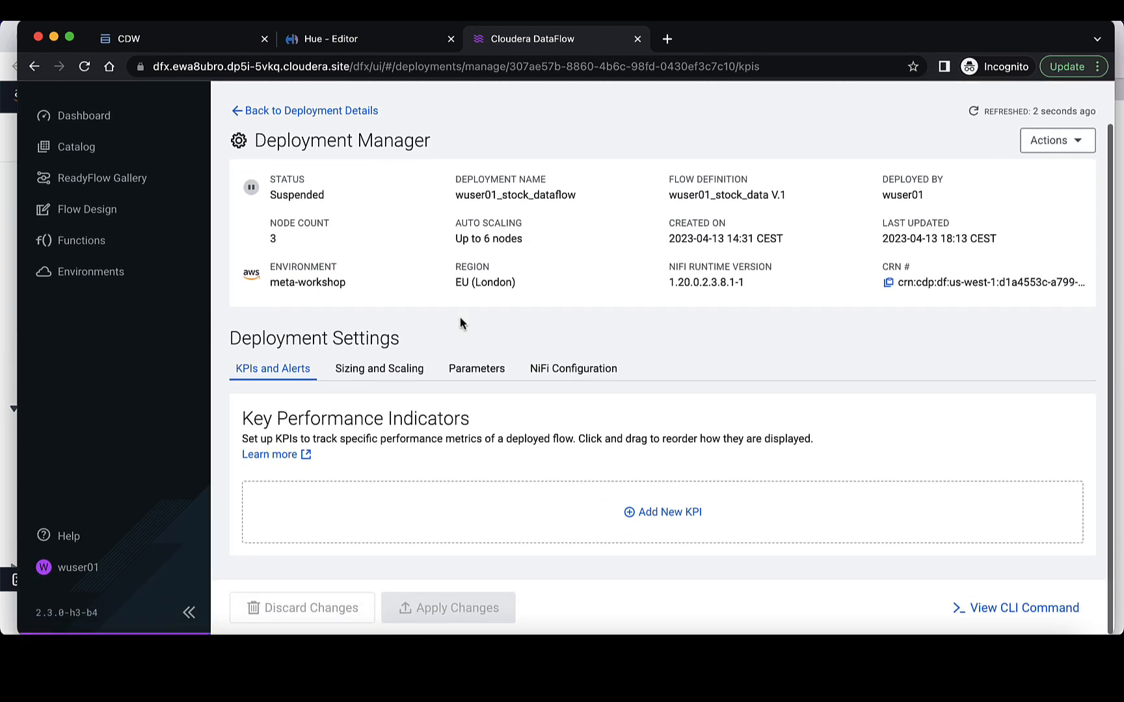
click(474, 372)
scroll(473, 369, down, 5)
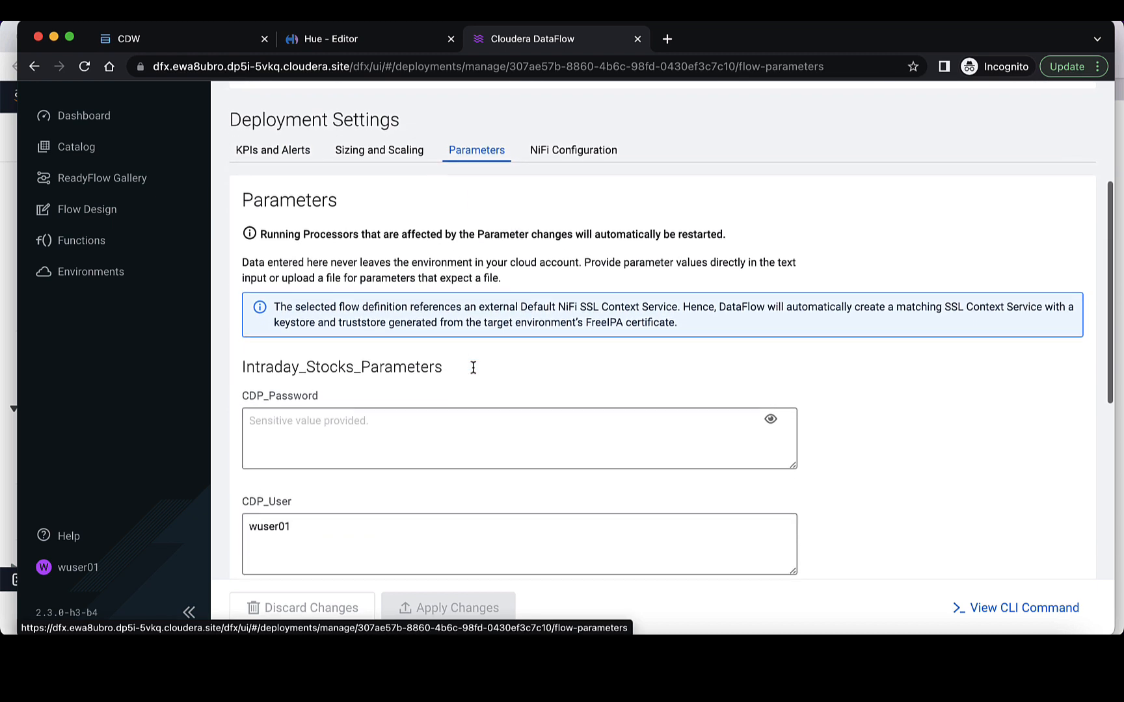
scroll(472, 366, down, 6)
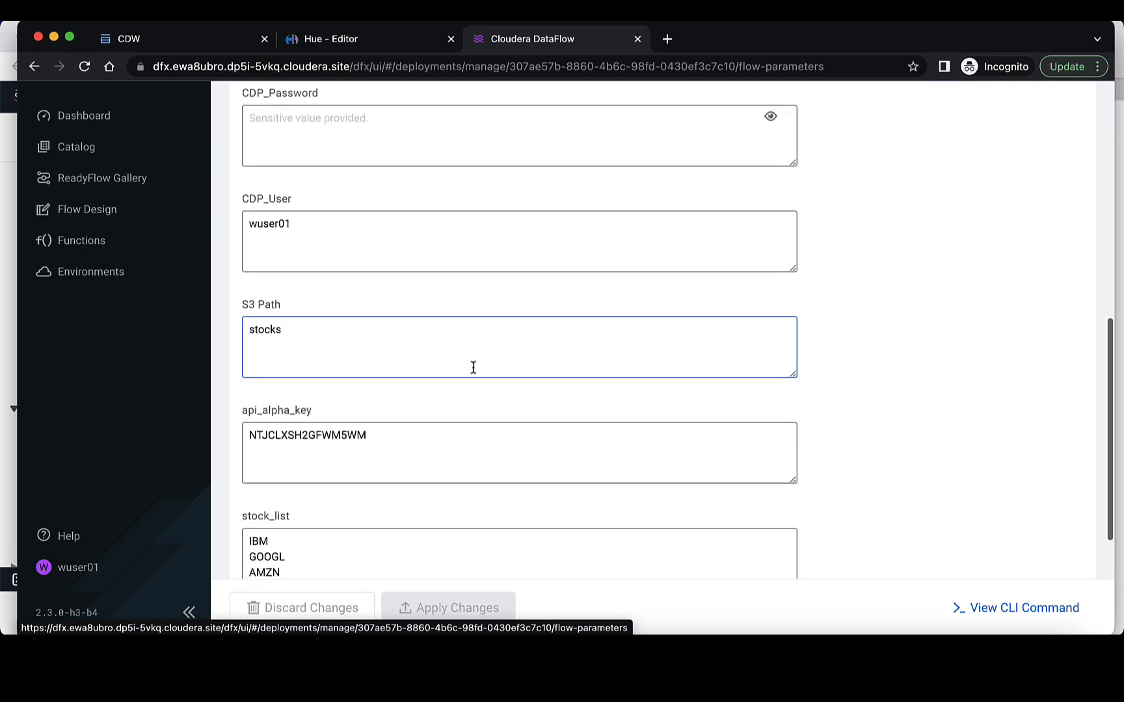
click(334, 487)
scroll(334, 487, down, 1)
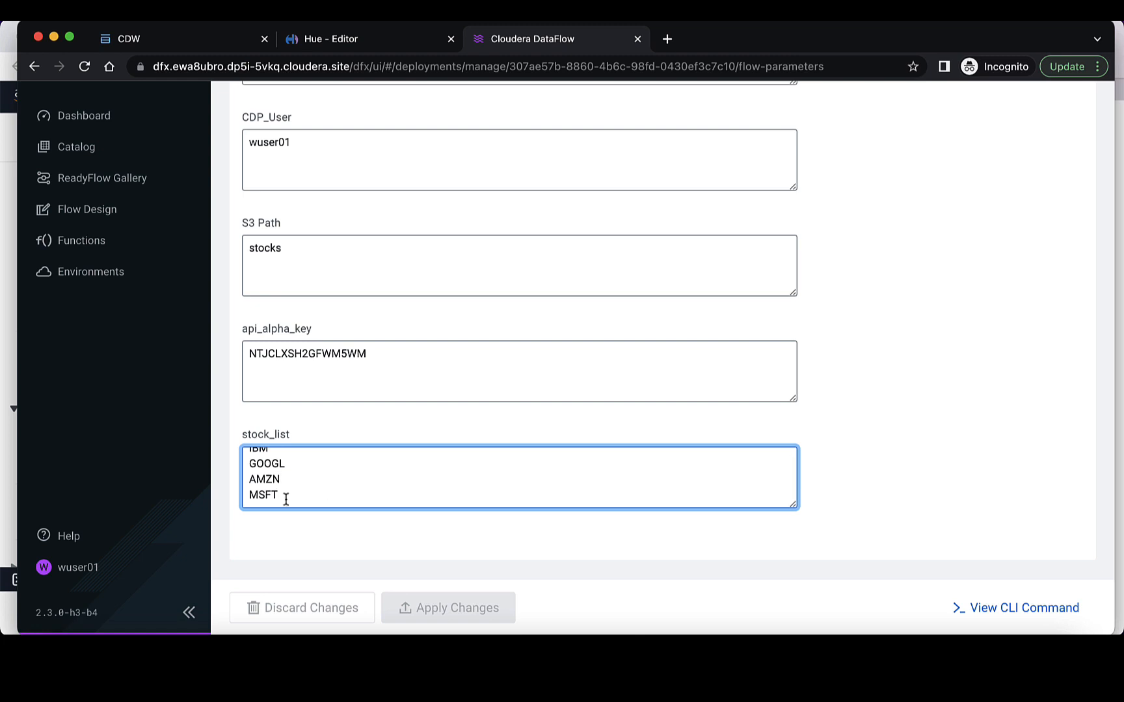
key(Return)
text(NVDA)
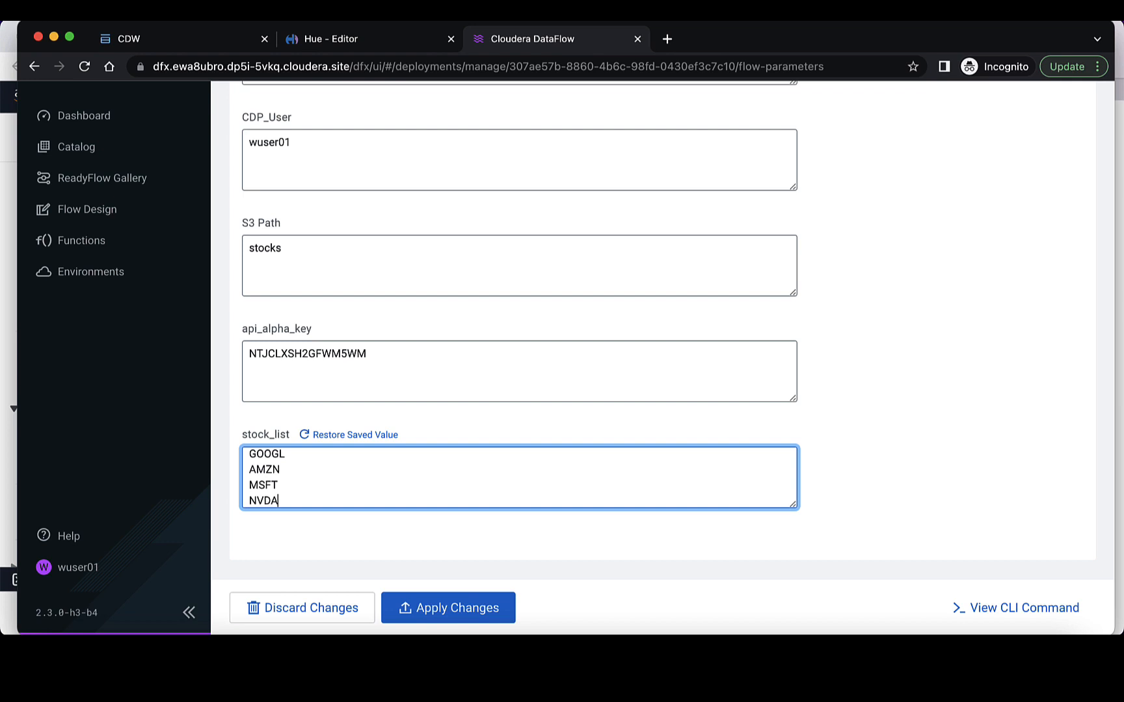
click(425, 609)
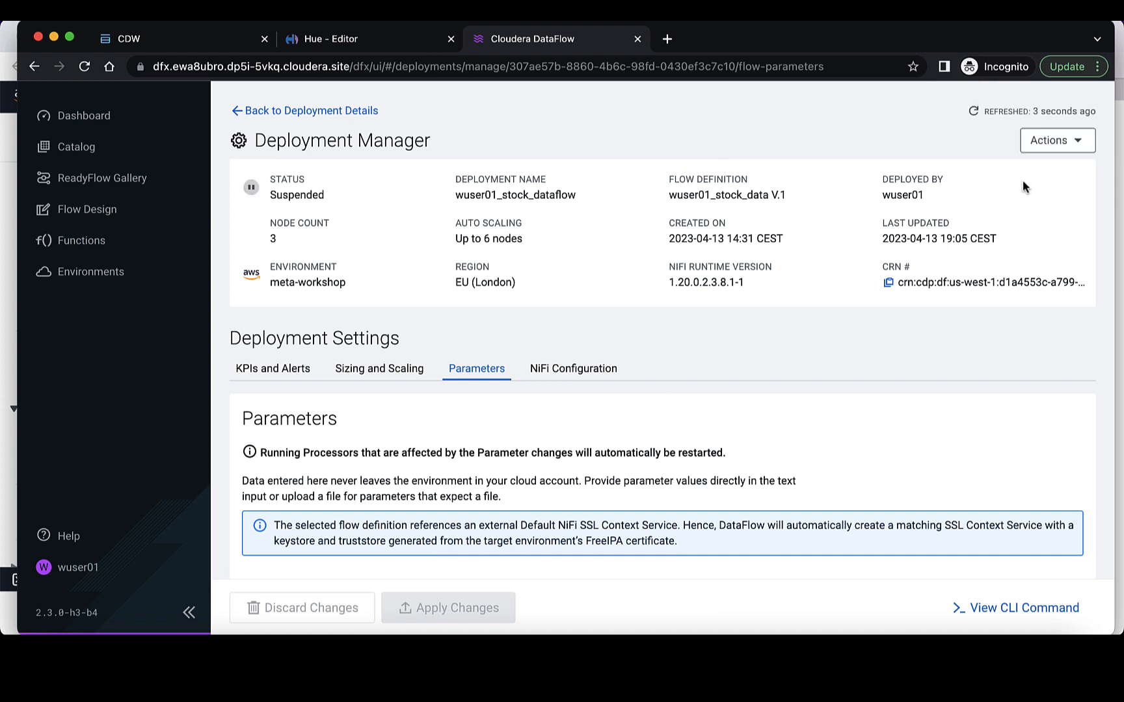
Step: Start the suspended wuser01_stock_dataflow flow and confirm starting all processors
scroll(823, 322, up, 2)
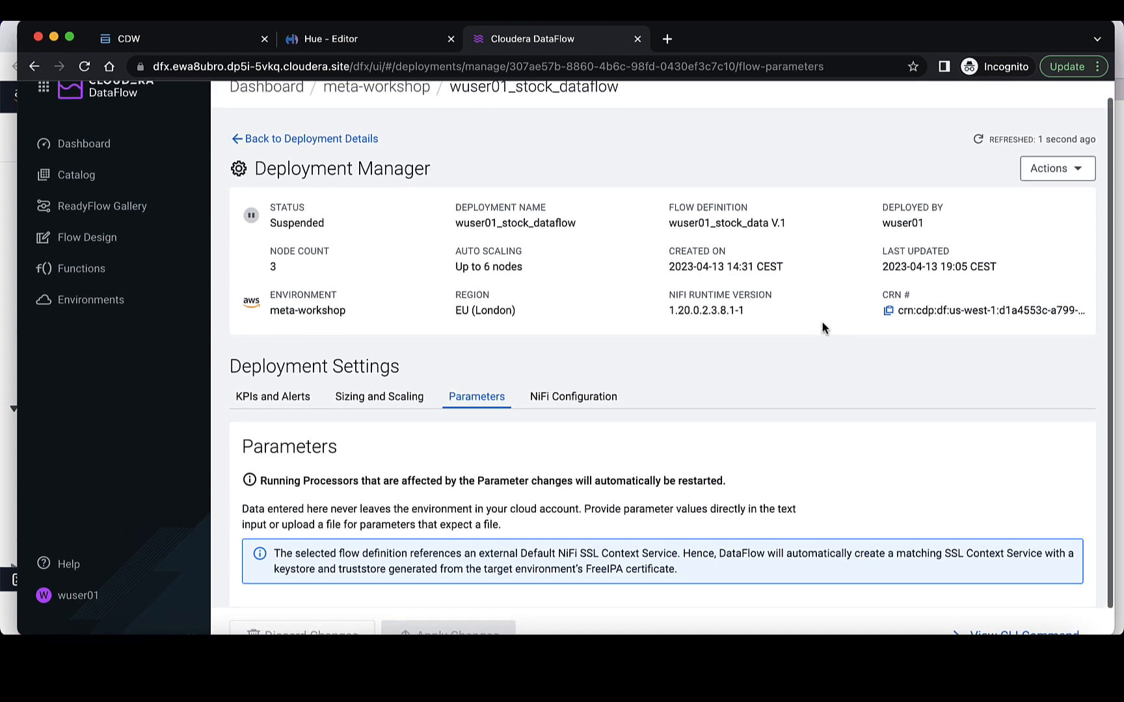
click(1041, 186)
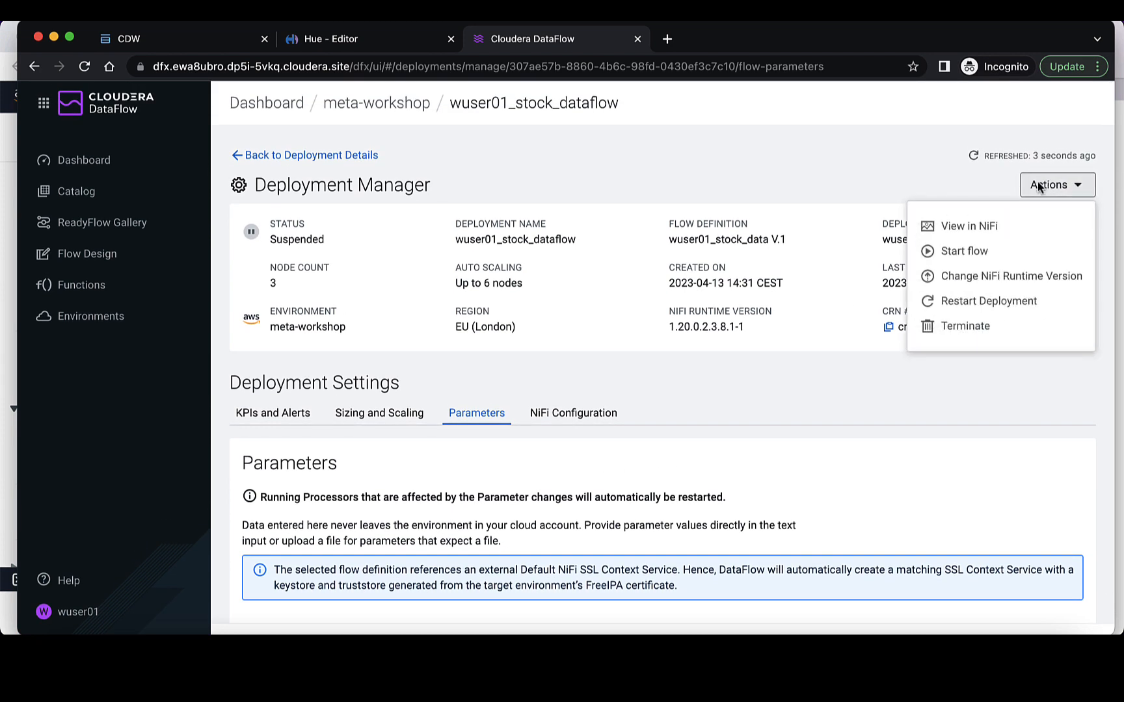
click(965, 252)
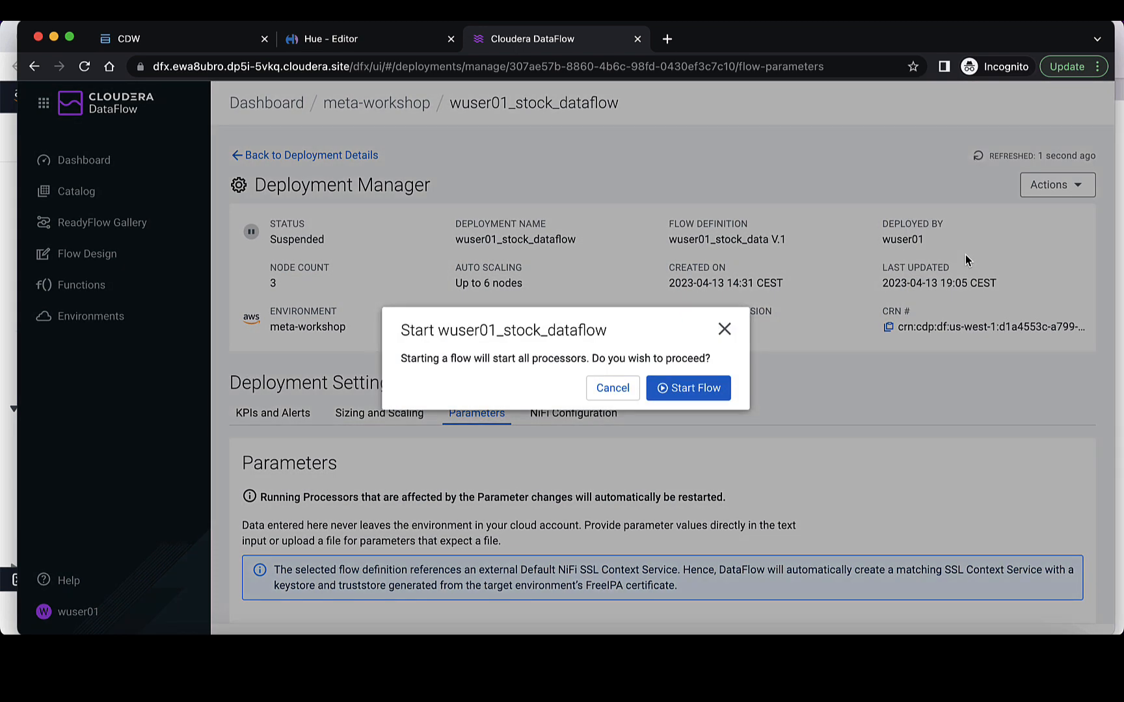
click(680, 390)
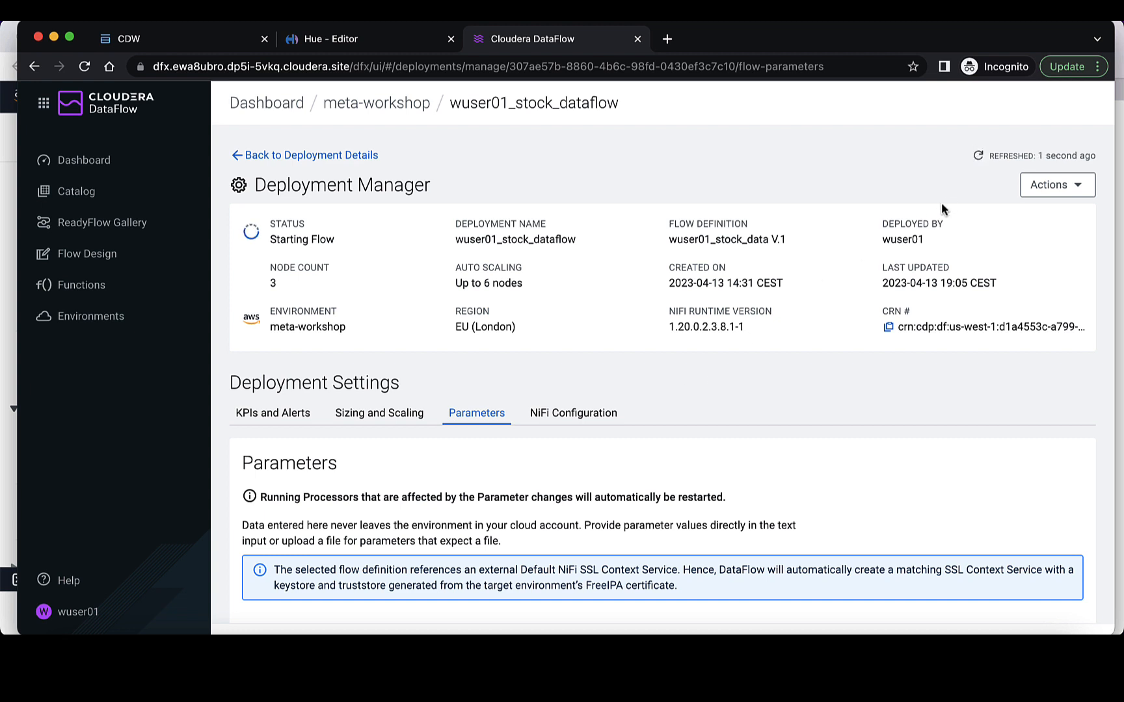
Step: Return to the DataFlow dashboard and check the status and data throughput of wuser01_stock_dataflow
click(361, 163)
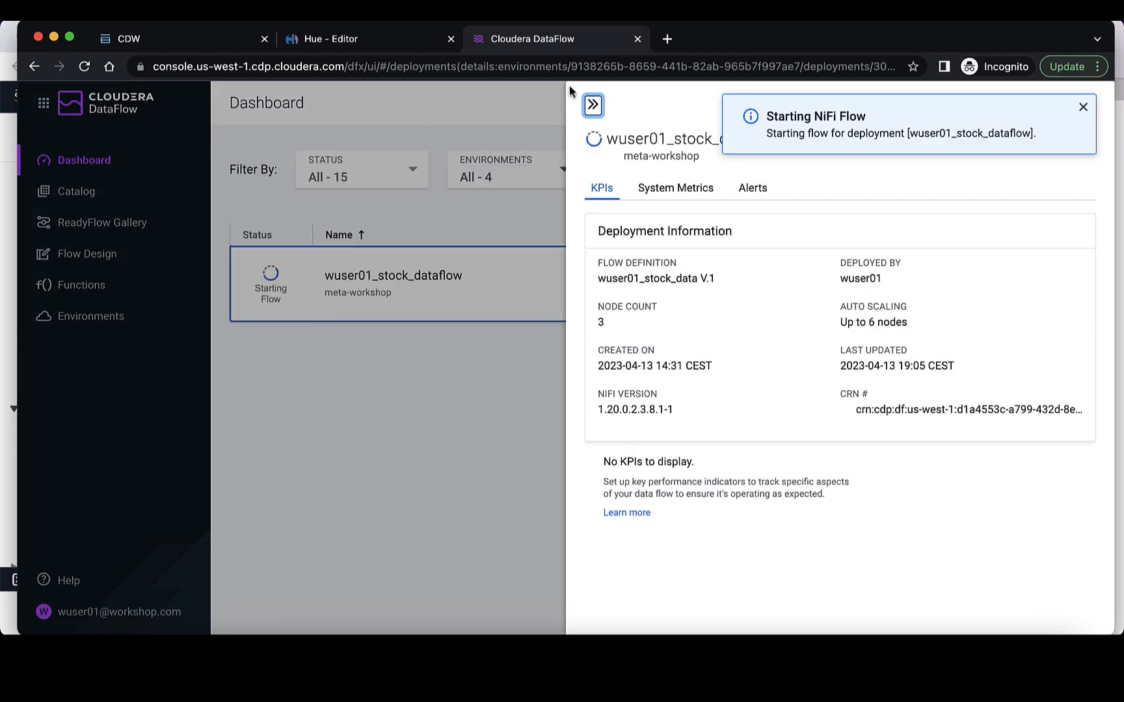
click(589, 104)
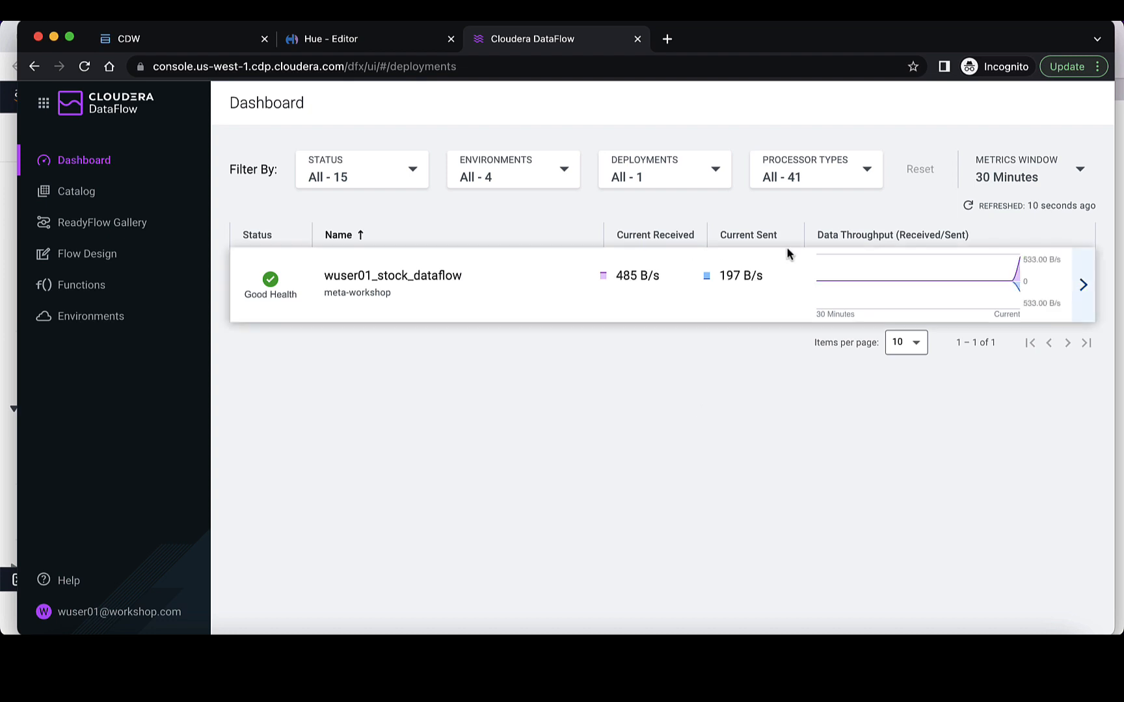
mouse_move(1019, 280)
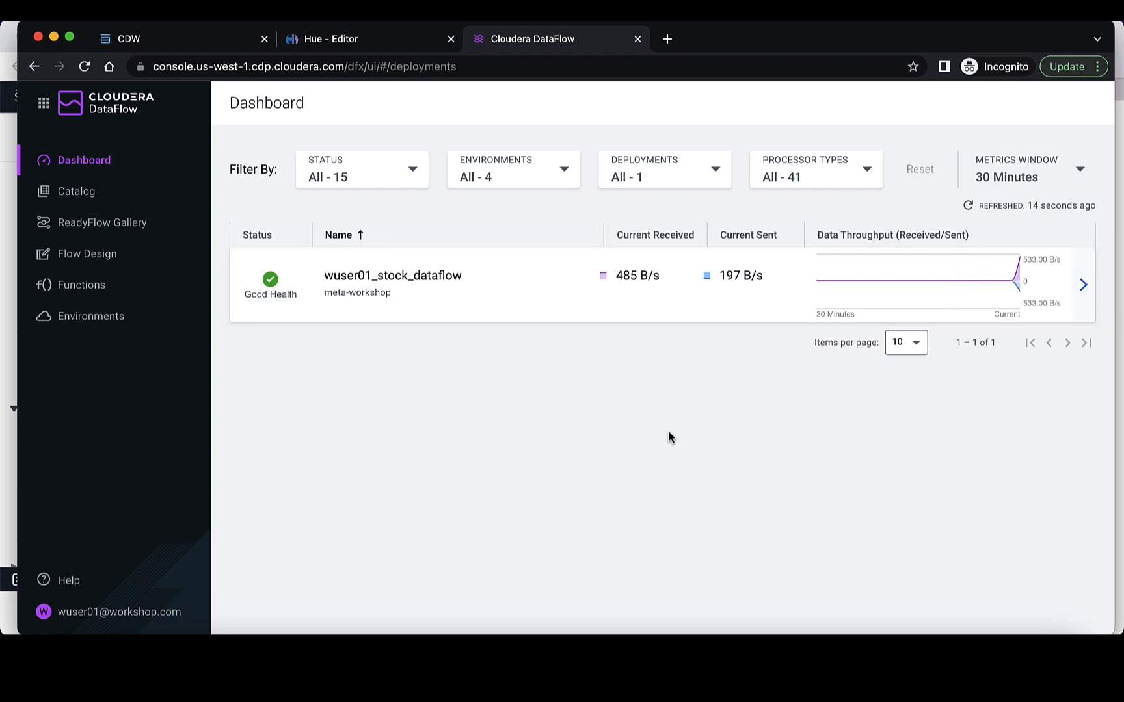
key(super+grave)
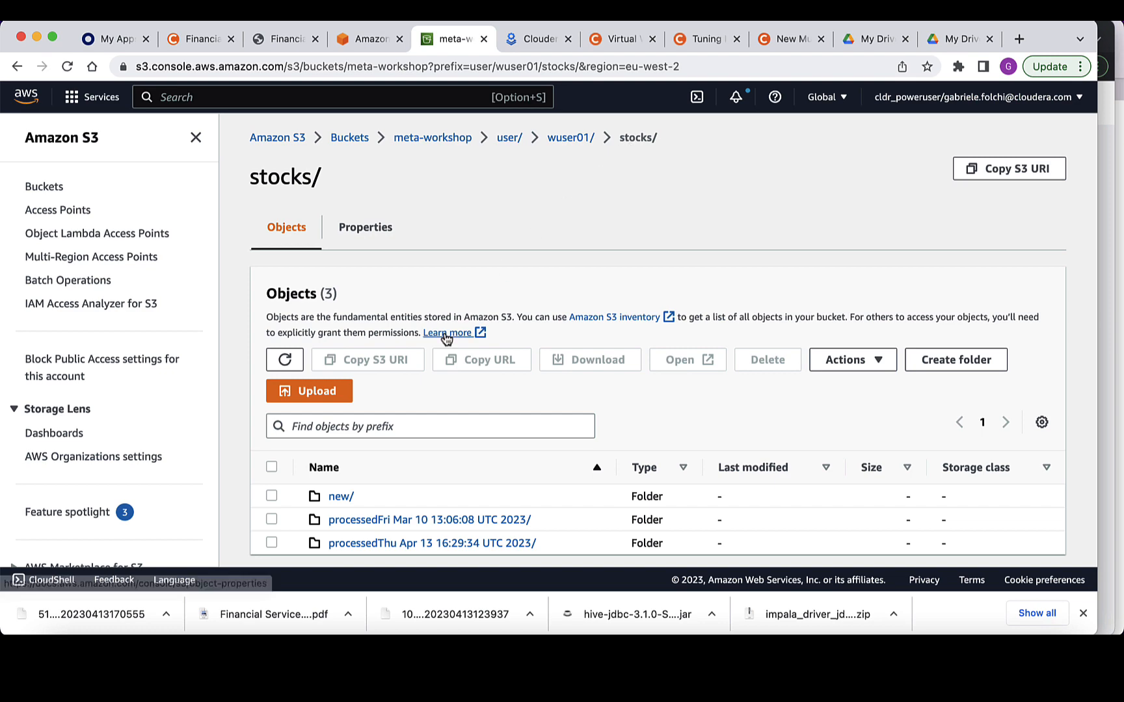
scroll(323, 494, down, 1)
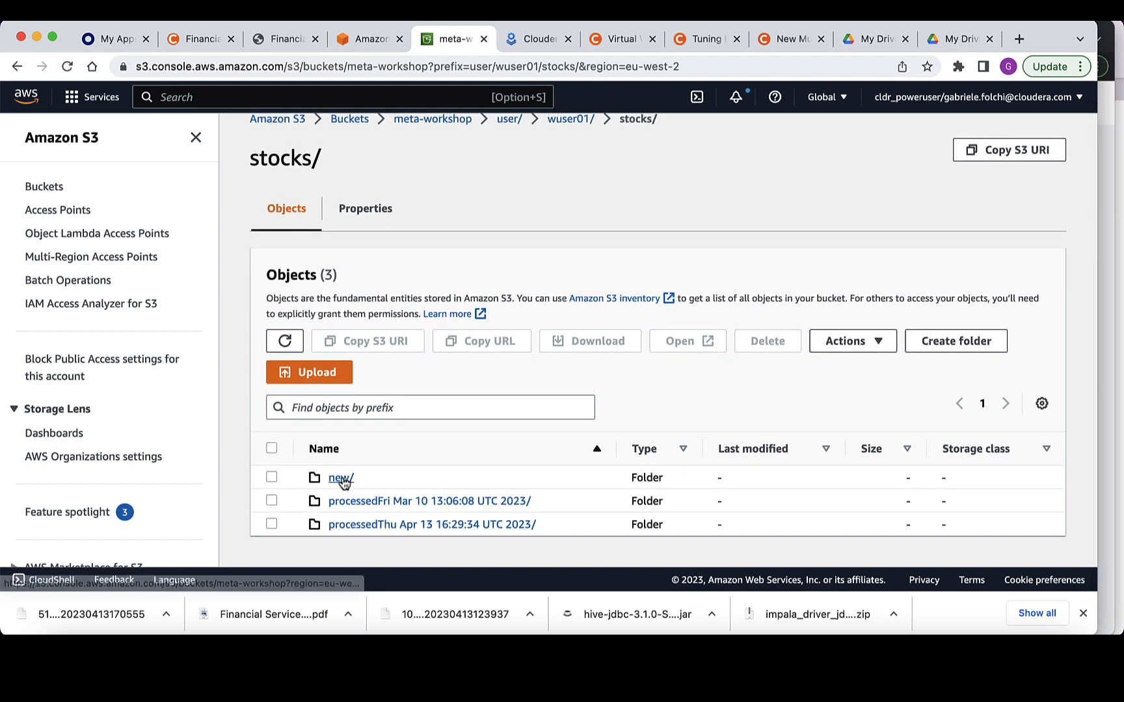
click(341, 478)
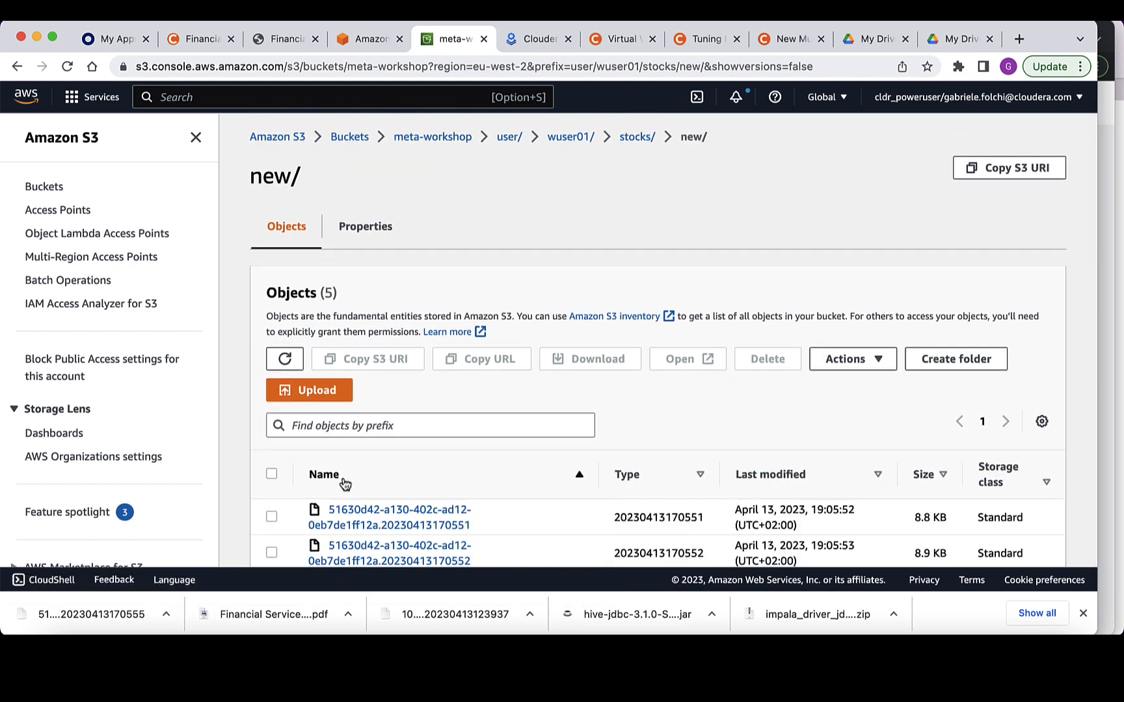
scroll(343, 481, down, 4)
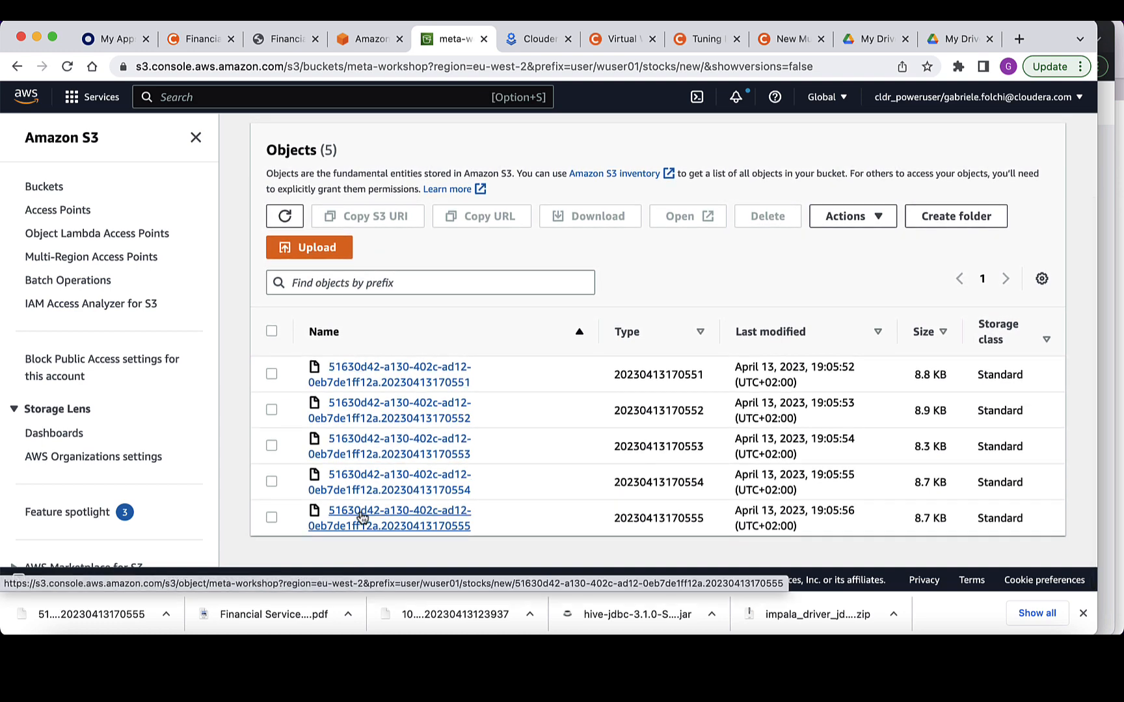
click(362, 515)
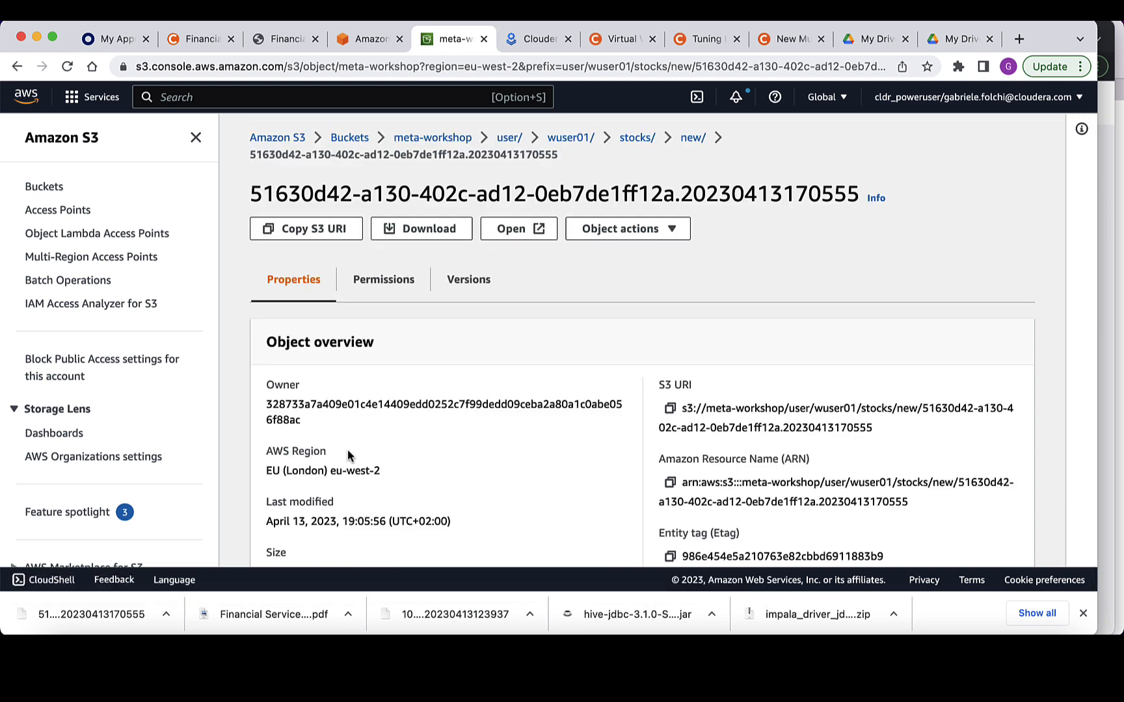
Step: Open the S3 object's file in the text editor and check the ticker values in its first rows
click(530, 229)
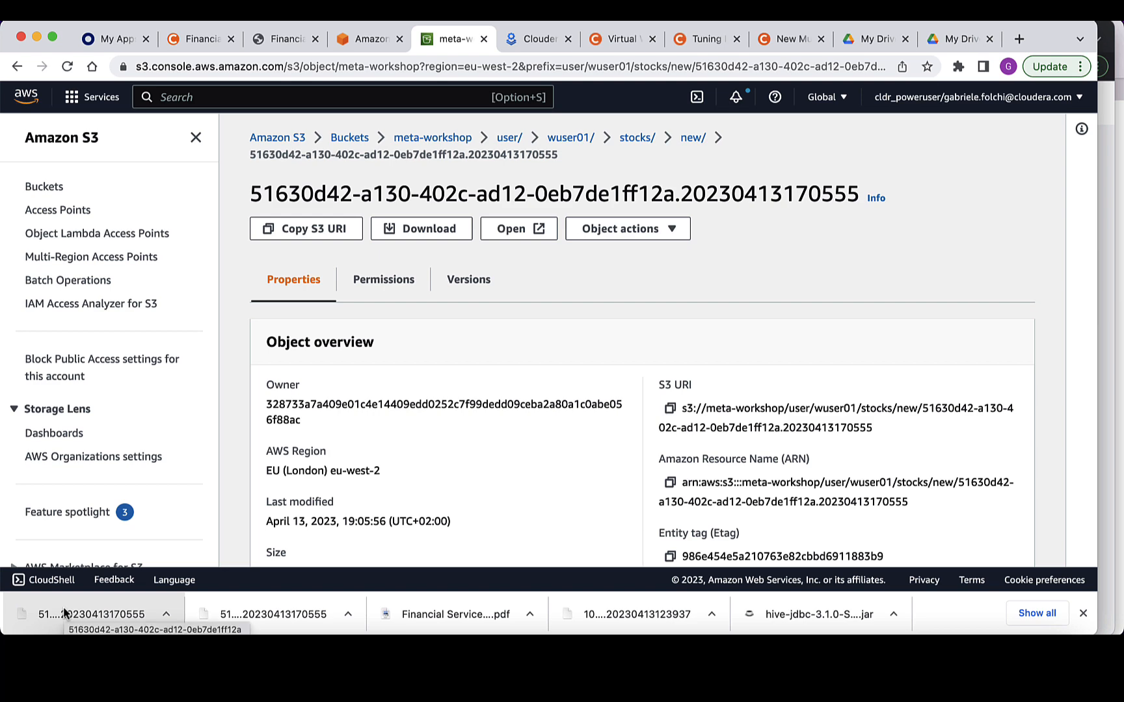
click(63, 613)
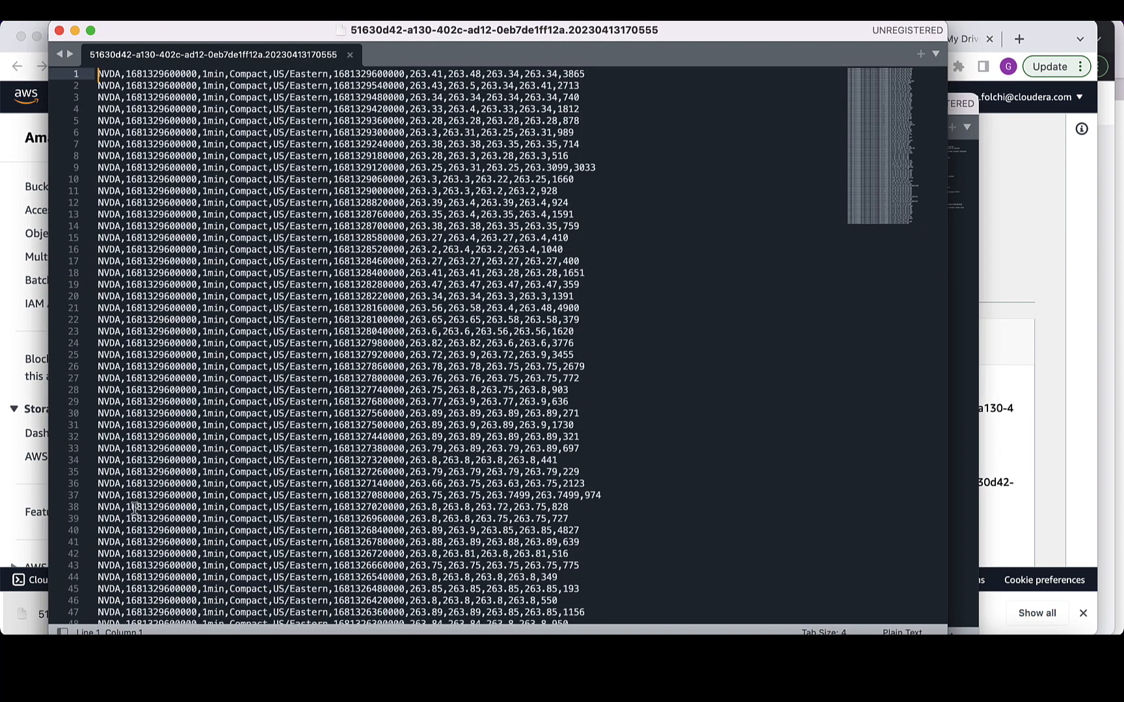
click(108, 85)
double_click(108, 86)
click(108, 74)
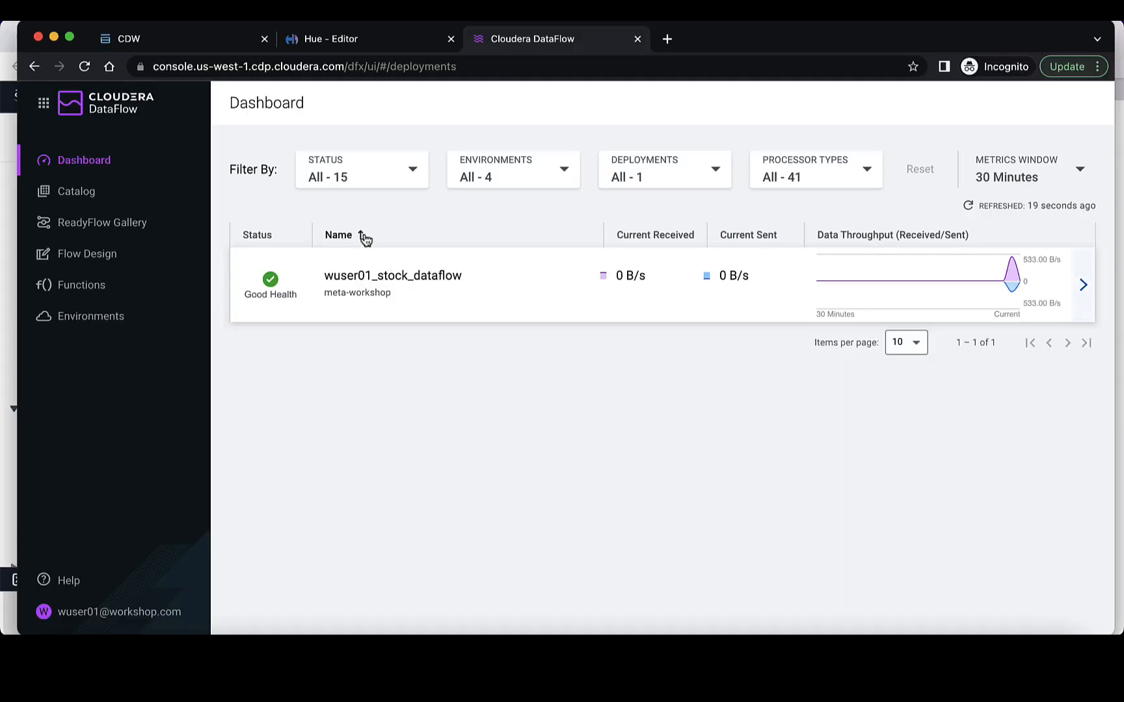
Step: Switch to Cloudera Data Engineering and run the wuser01-StockIceberg job immediately
click(44, 104)
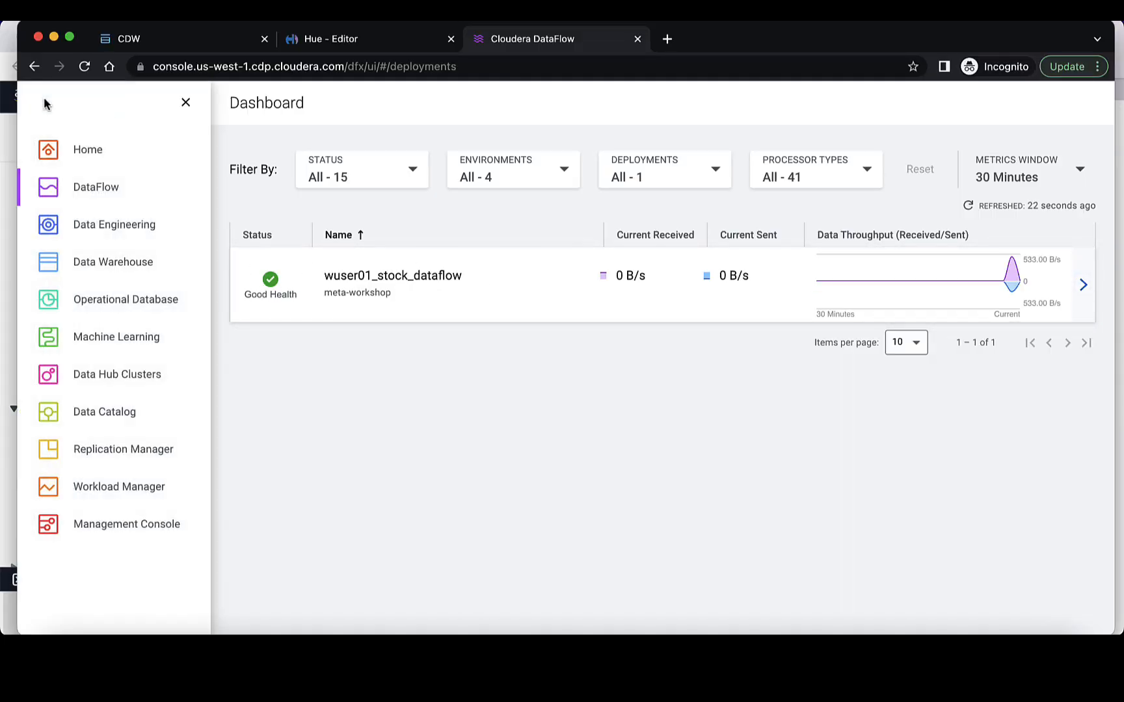
super+click(111, 225)
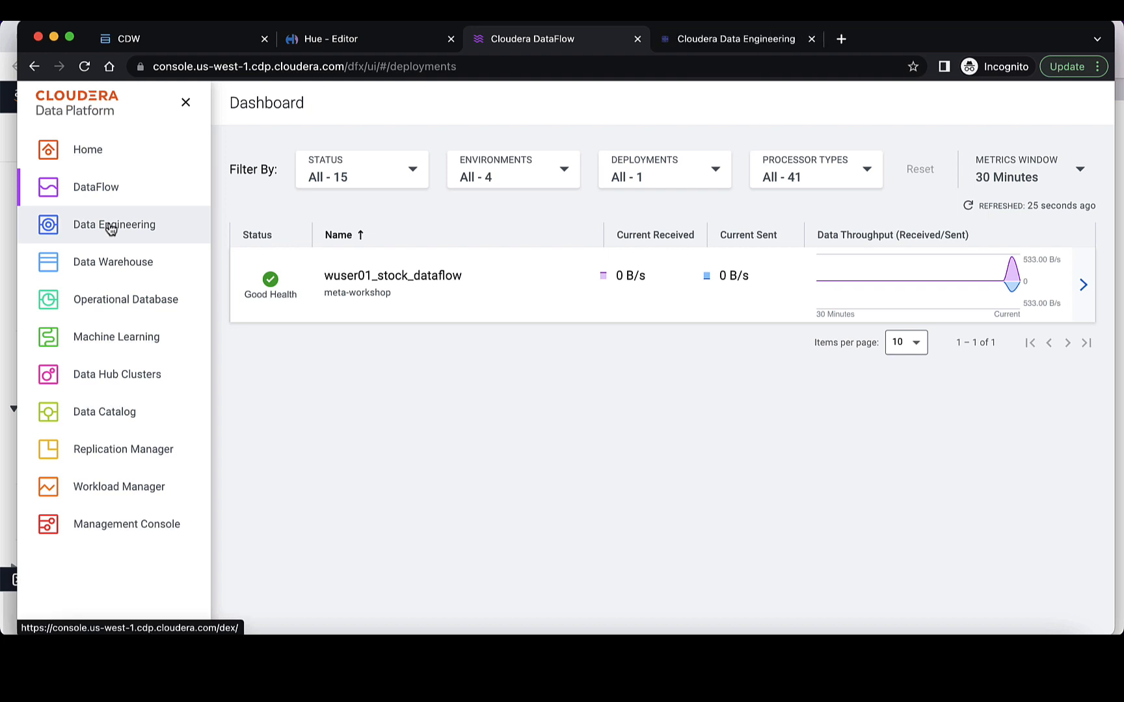
click(694, 37)
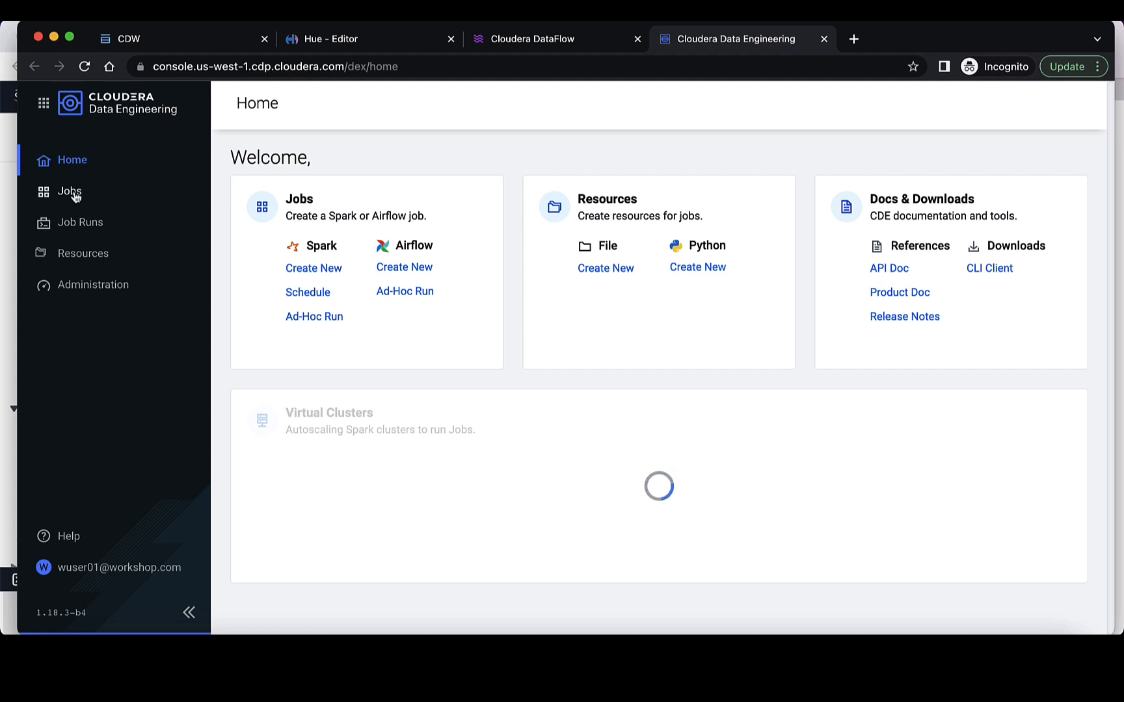
click(71, 192)
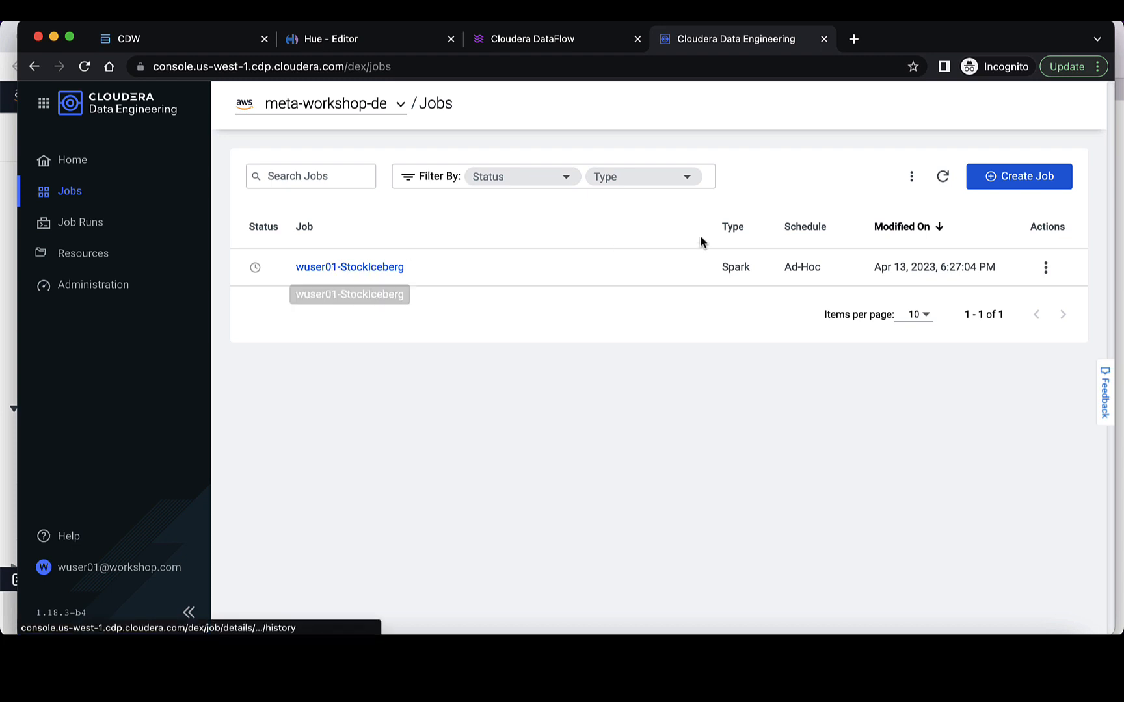
click(1046, 270)
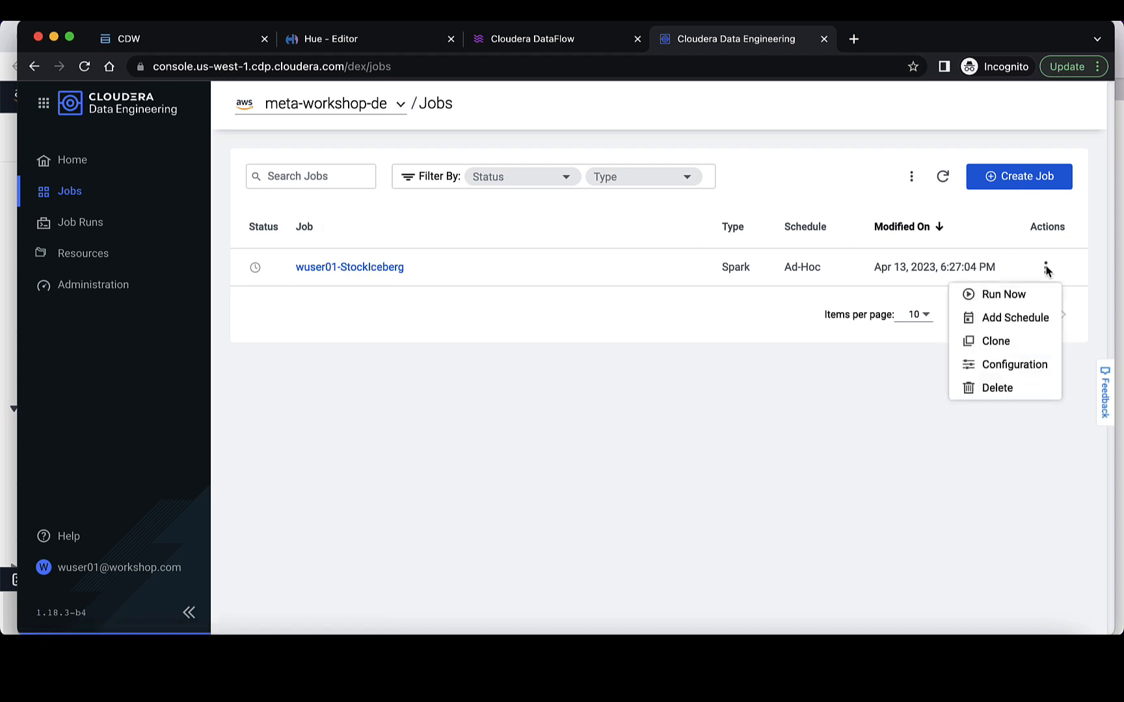
click(1015, 296)
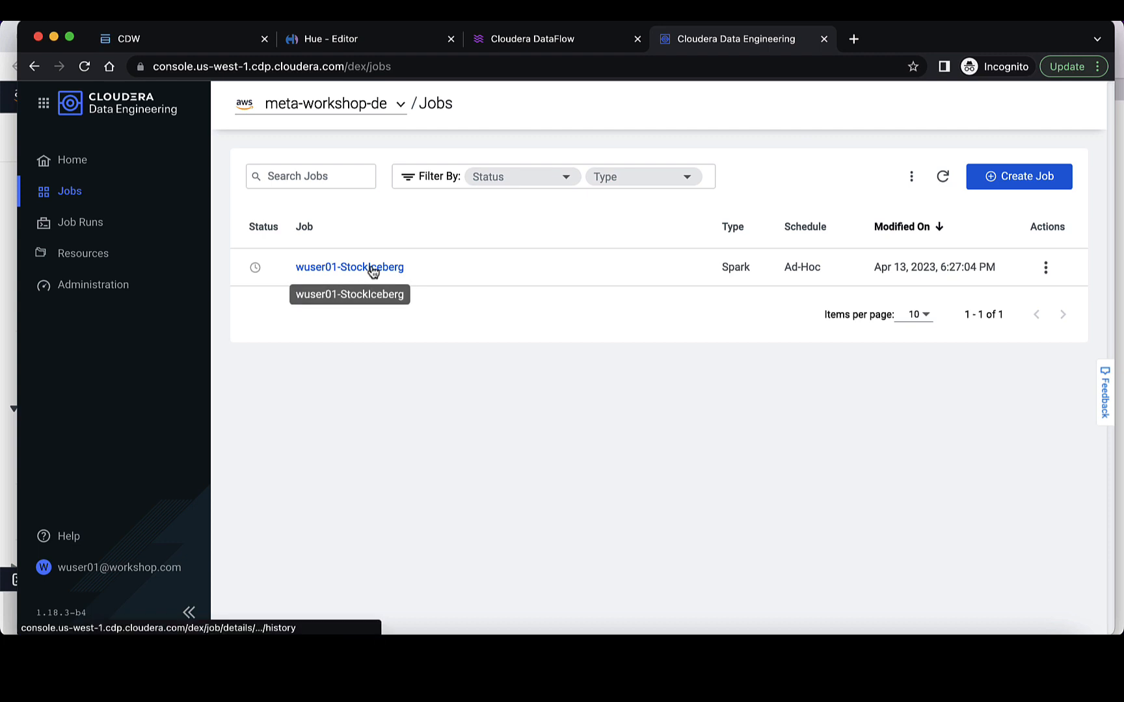
Step: Open the newest wuser01-StockIceberg job run and follow its driver stdout log and run status
click(79, 225)
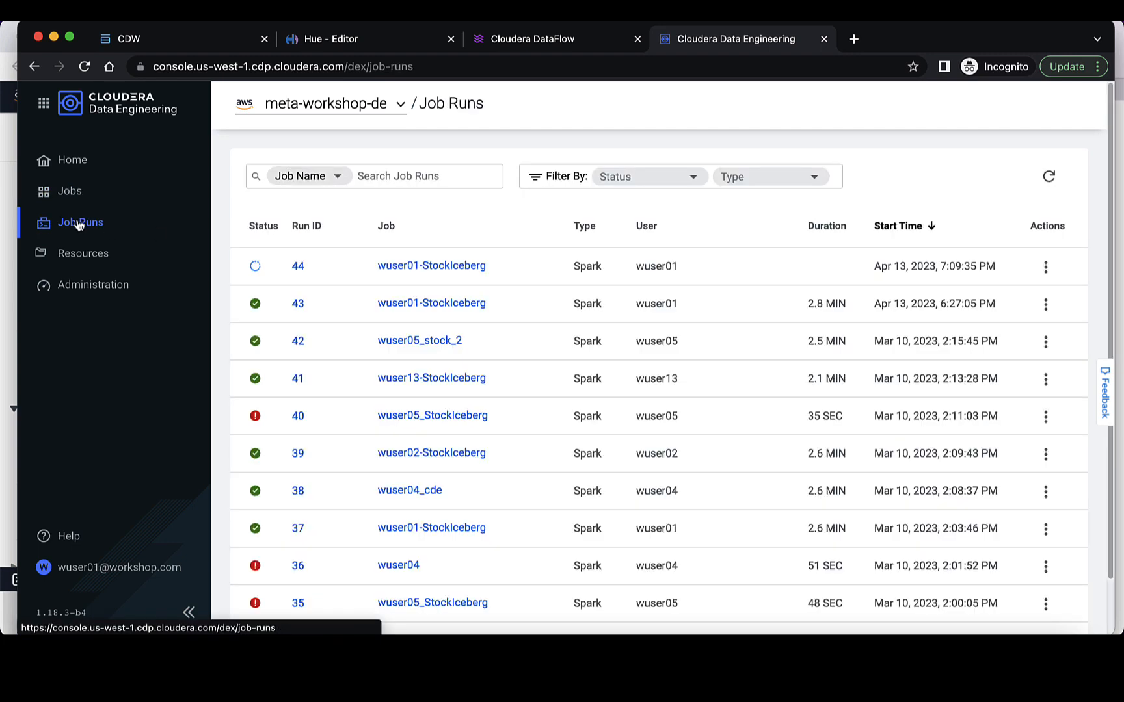
click(297, 267)
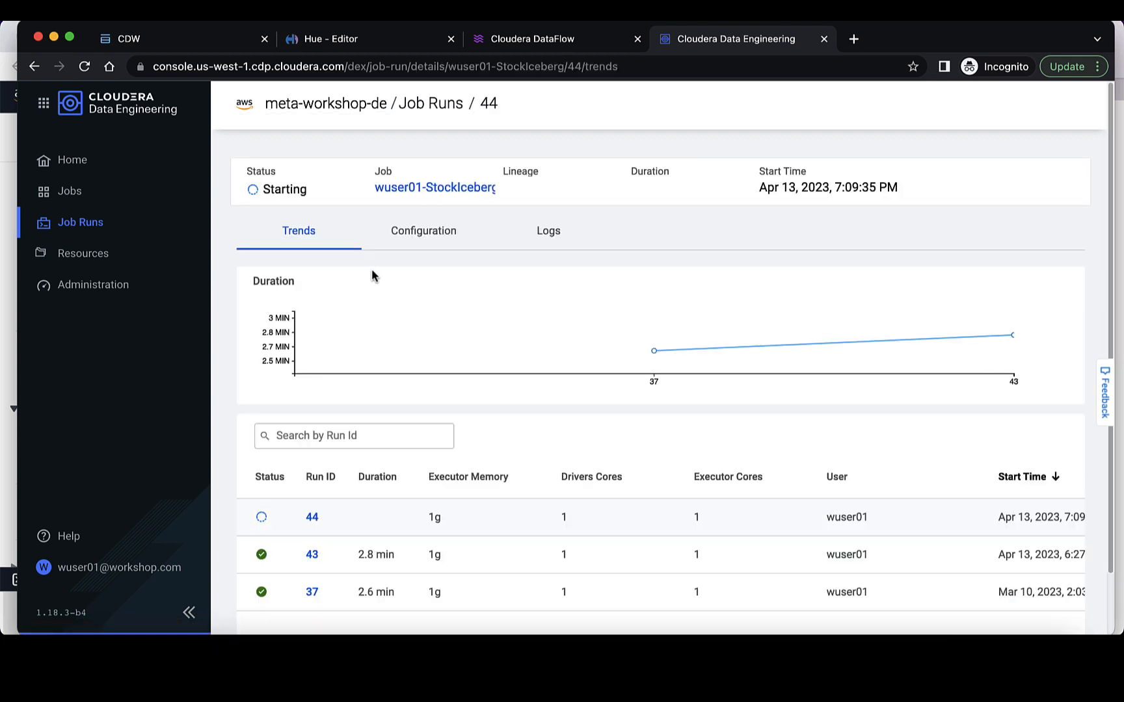
click(548, 229)
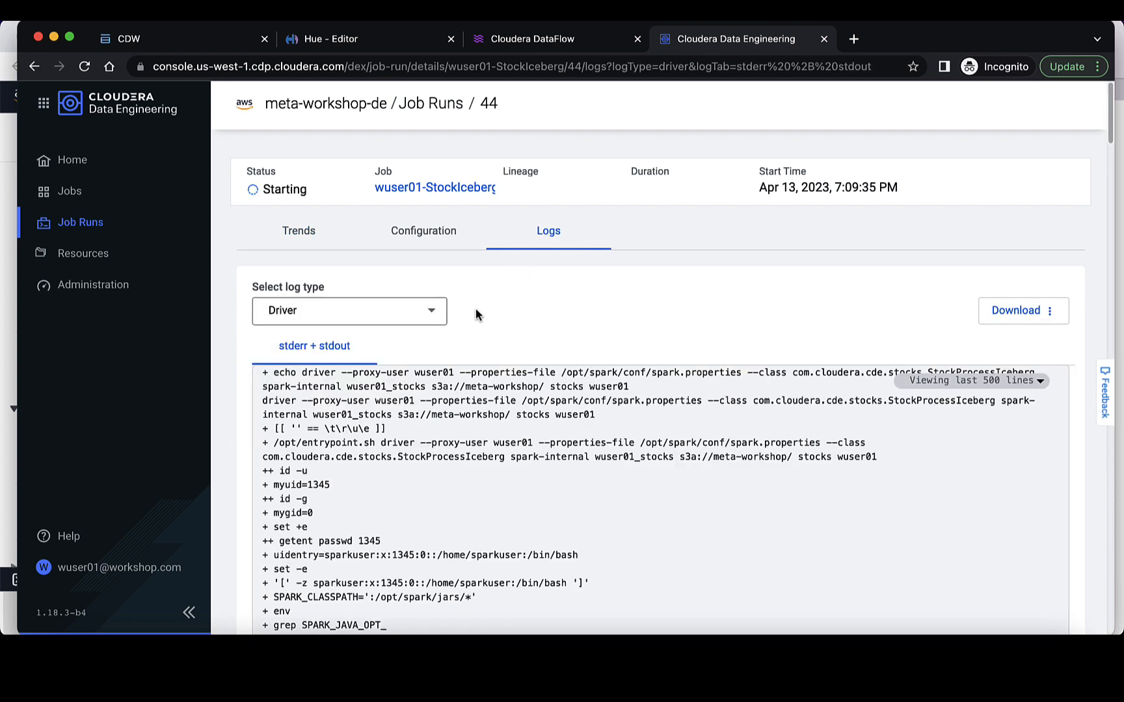
scroll(475, 310, down, 1)
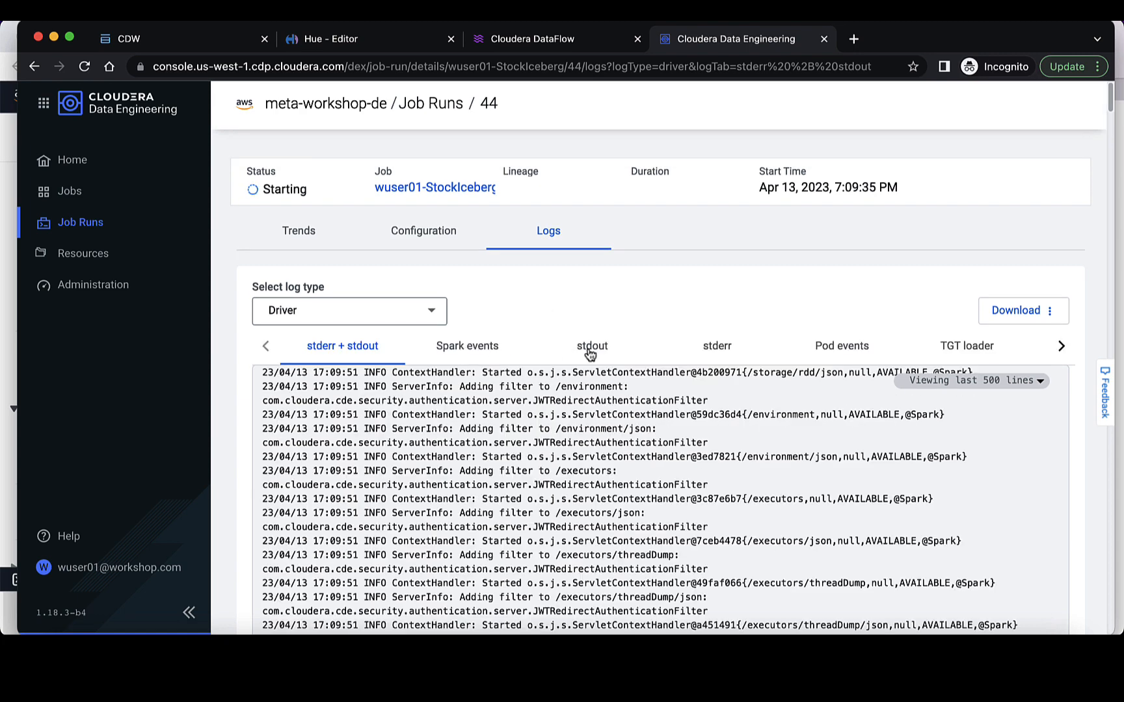
click(591, 351)
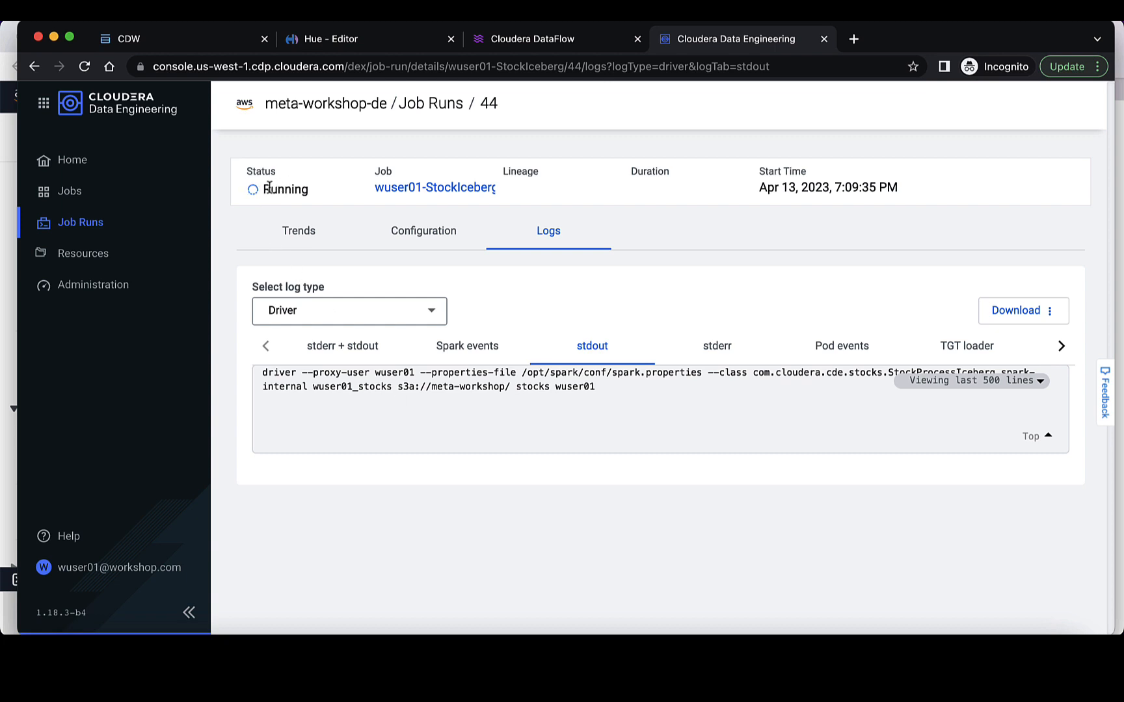
click(425, 317)
click(426, 316)
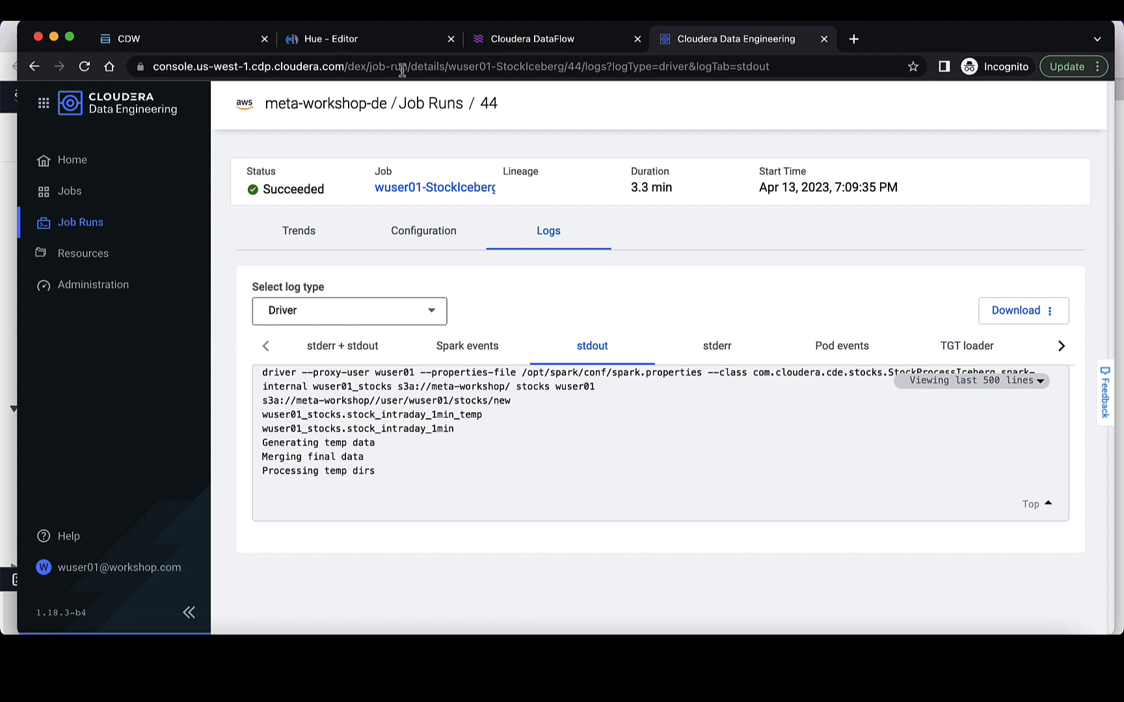
Step: Switch to the Hue editor, run DESCRIBE HISTORY on wuser01_stocks.stock_intraday_1min, and copy the newer snapshot's ID
click(390, 47)
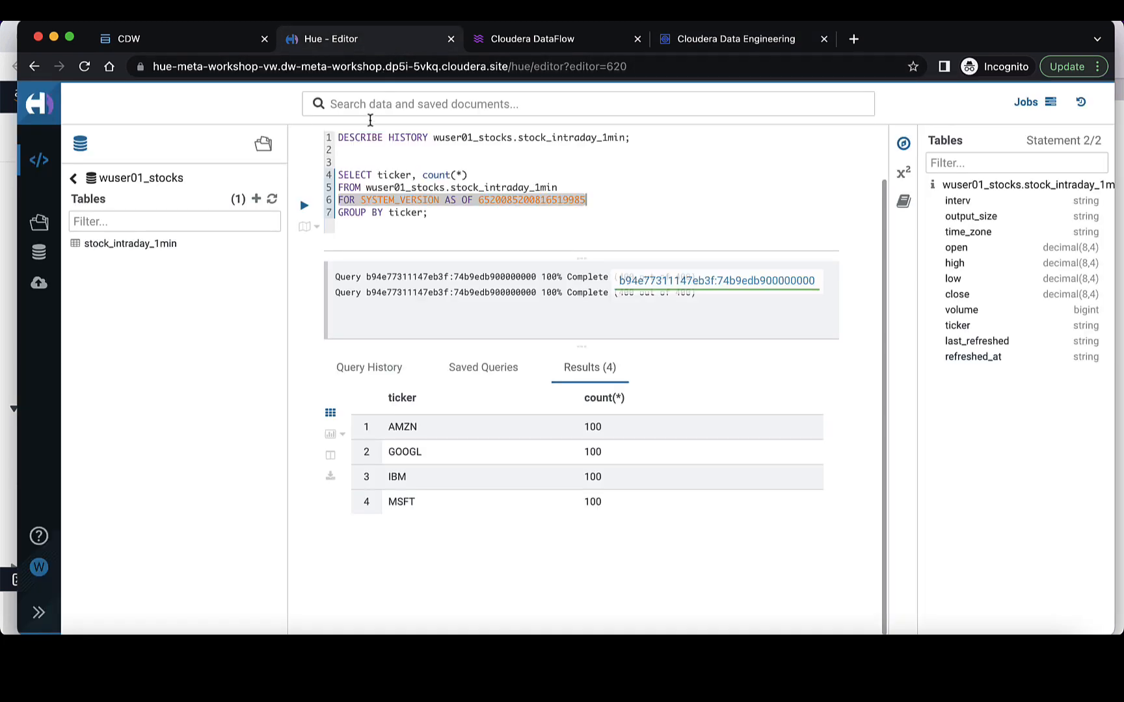
double_click(372, 137)
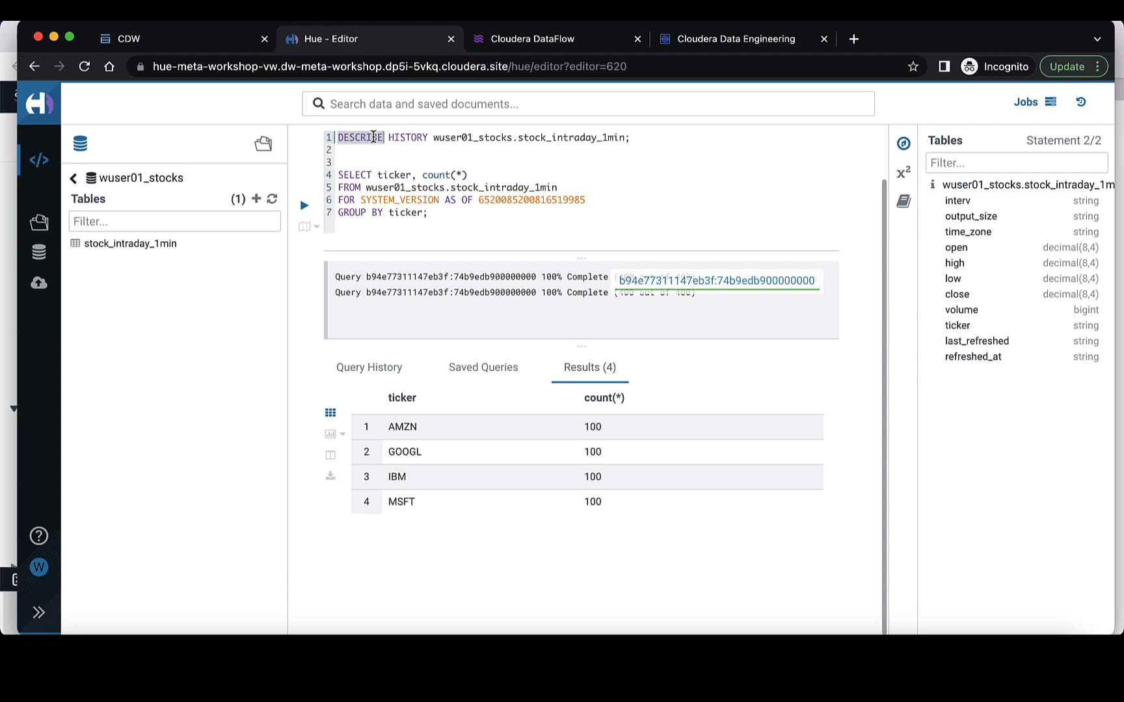
triple_click(373, 137)
key(ctrl+Return)
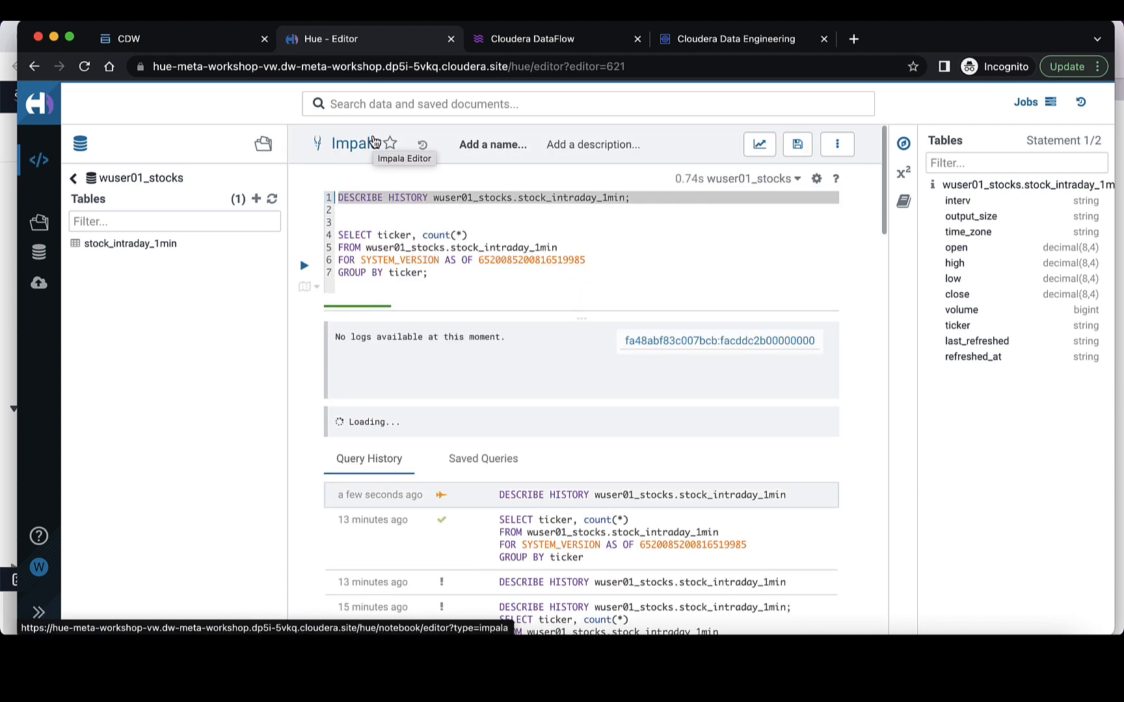
scroll(323, 381, down, 2)
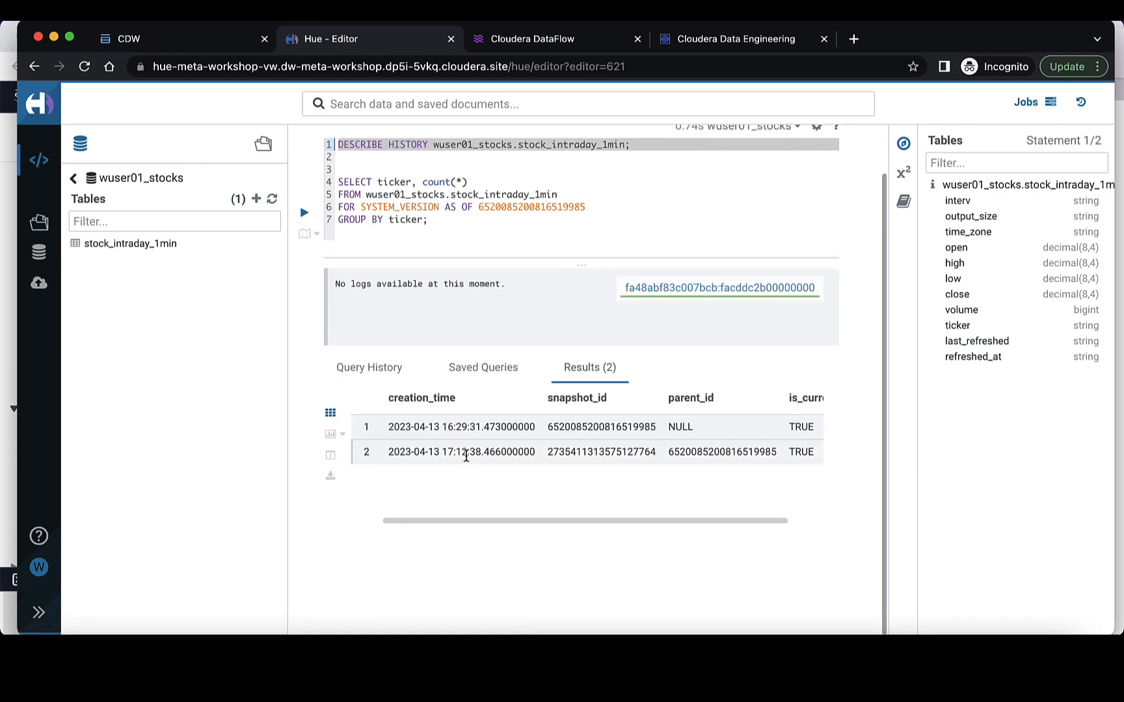
drag(463, 452, 750, 450)
click(751, 450)
double_click(589, 453)
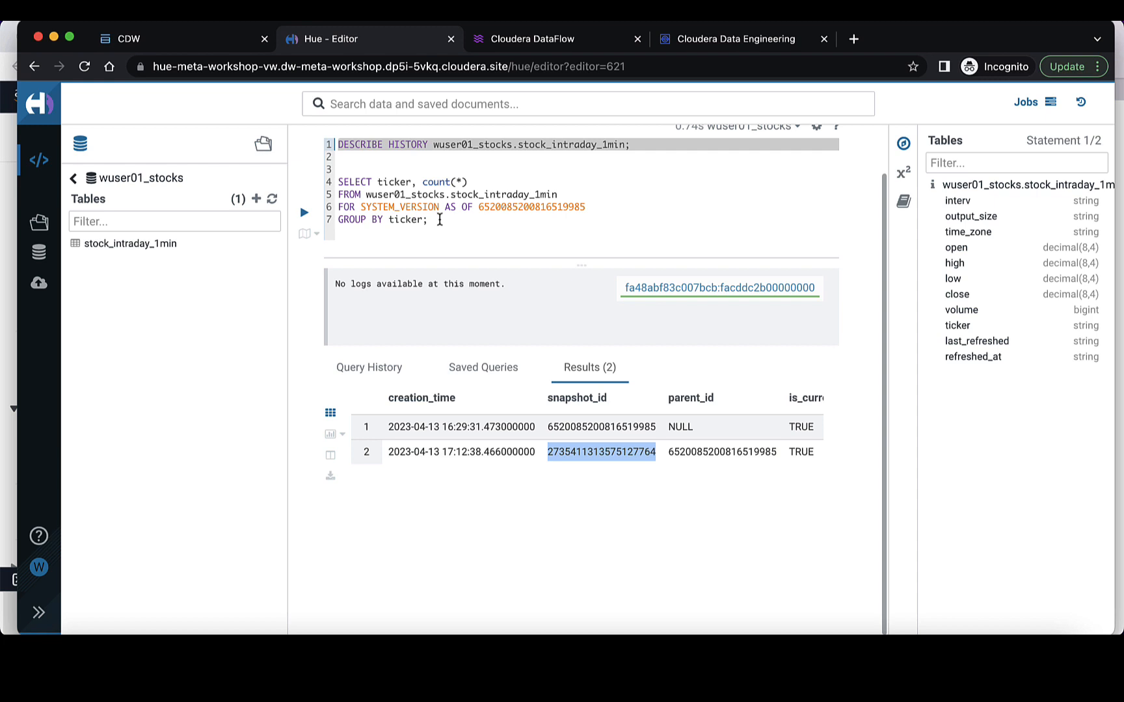
drag(440, 219, 336, 185)
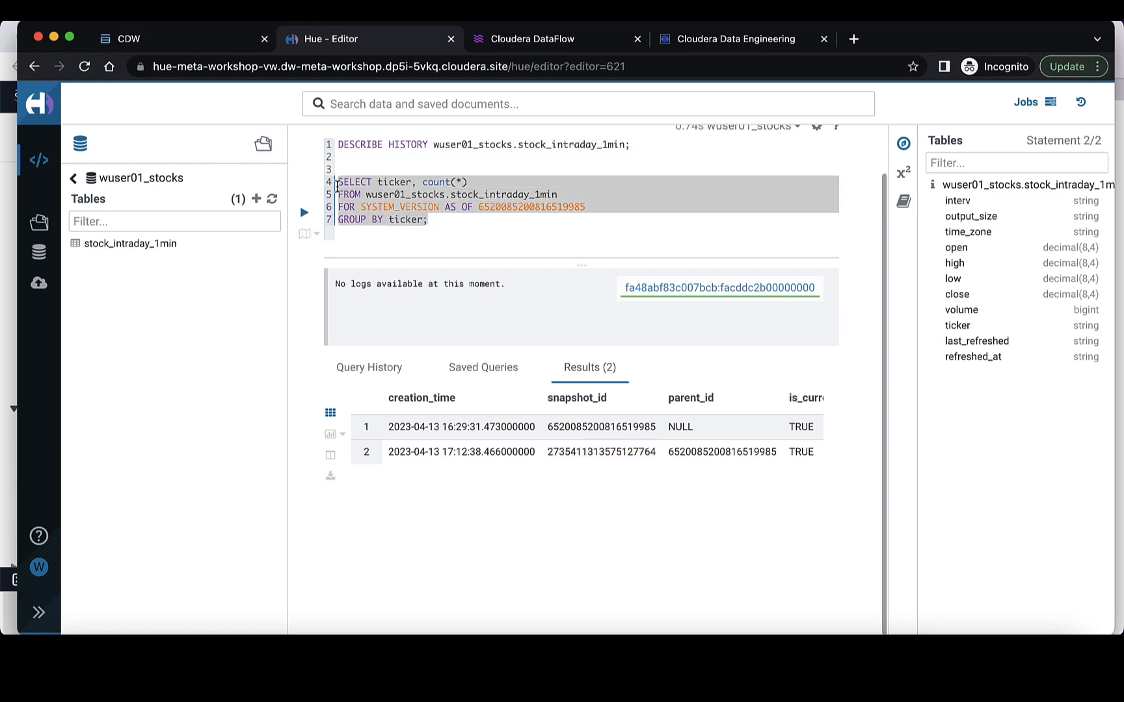
key(ctrl+Return)
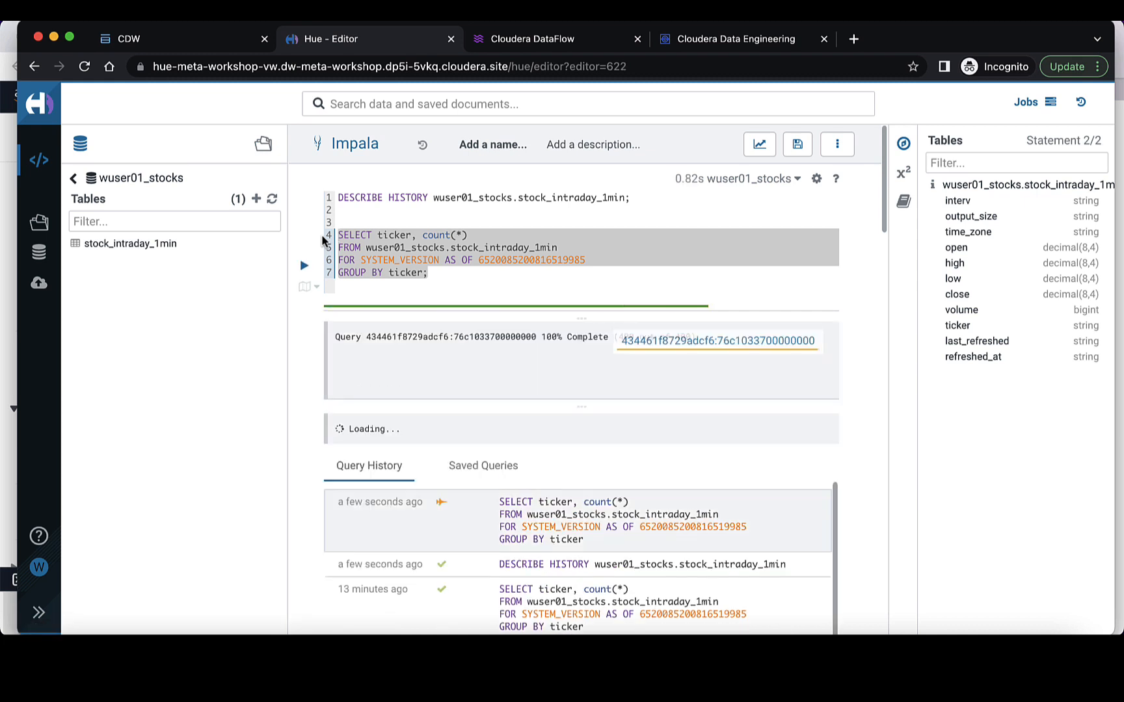
scroll(300, 393, down, 2)
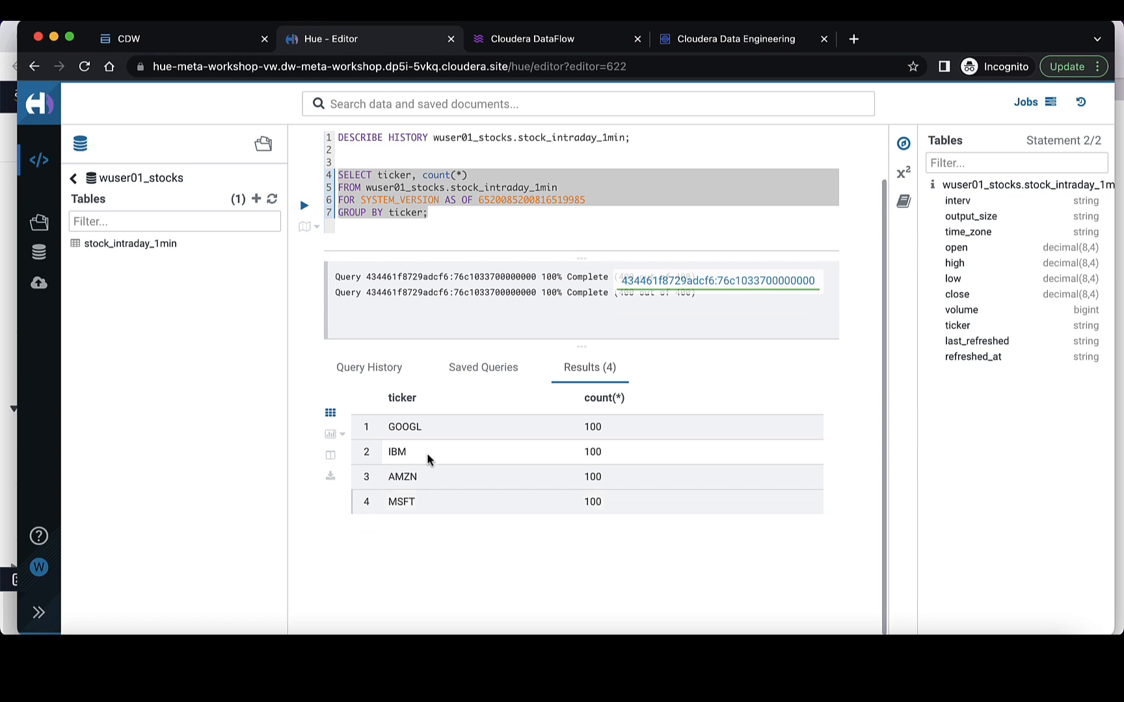
click(432, 228)
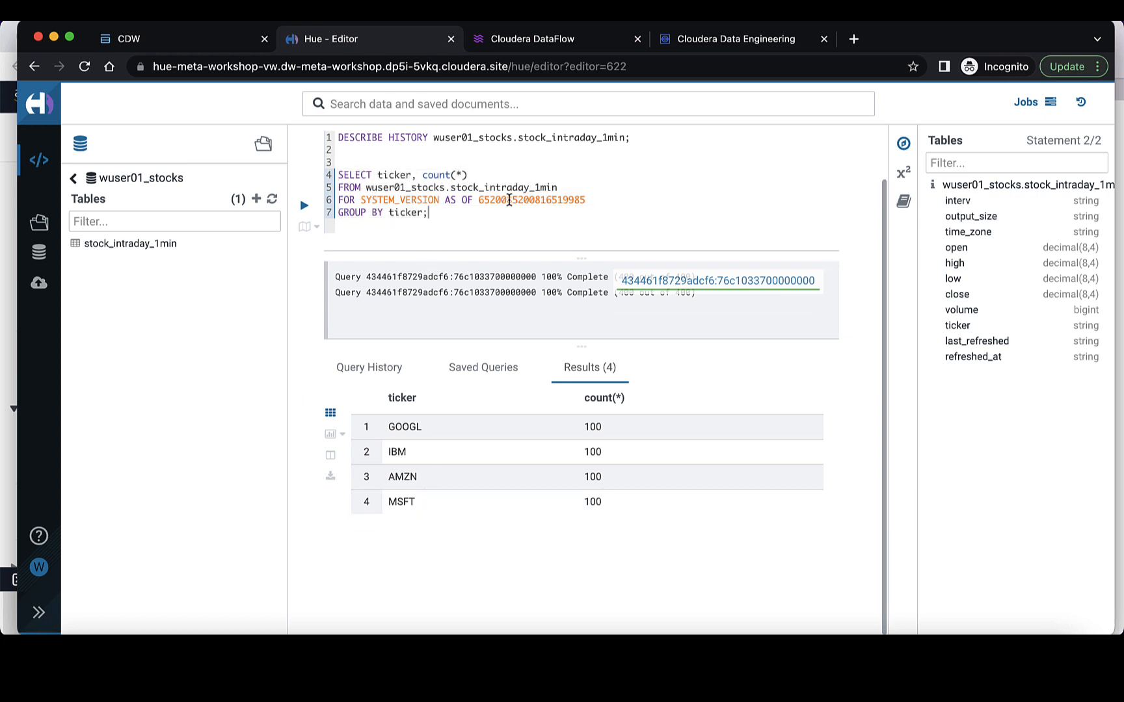
double_click(509, 200)
key(super+v)
drag(445, 217, 338, 178)
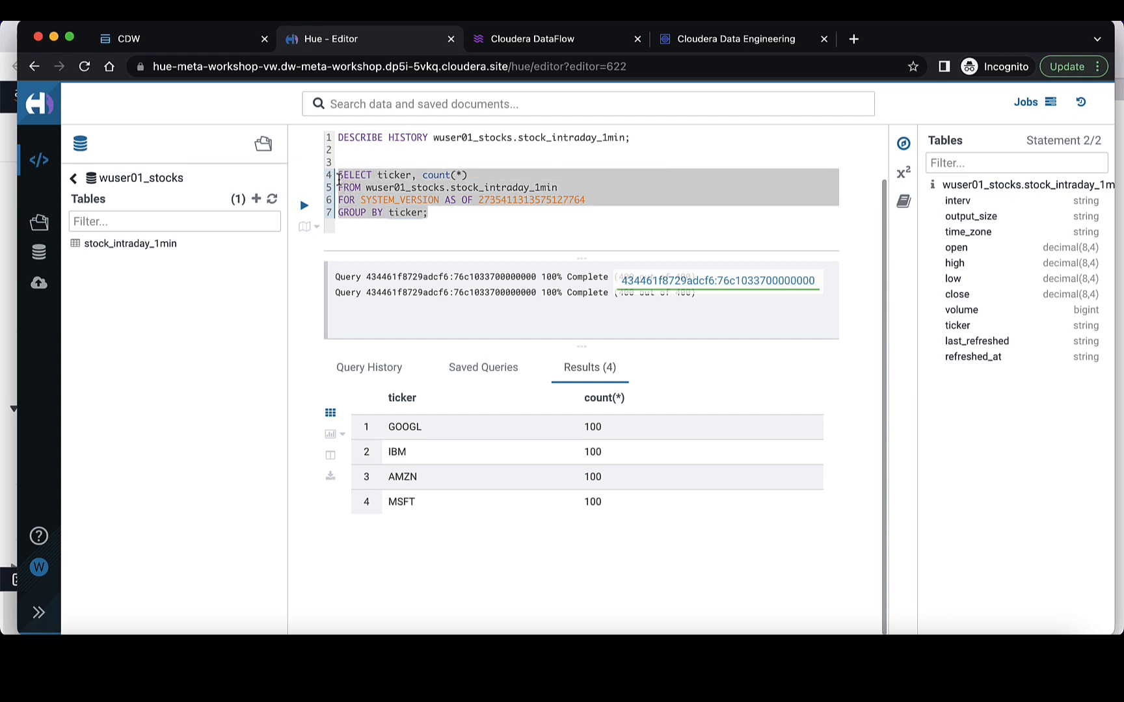
key(super+Return)
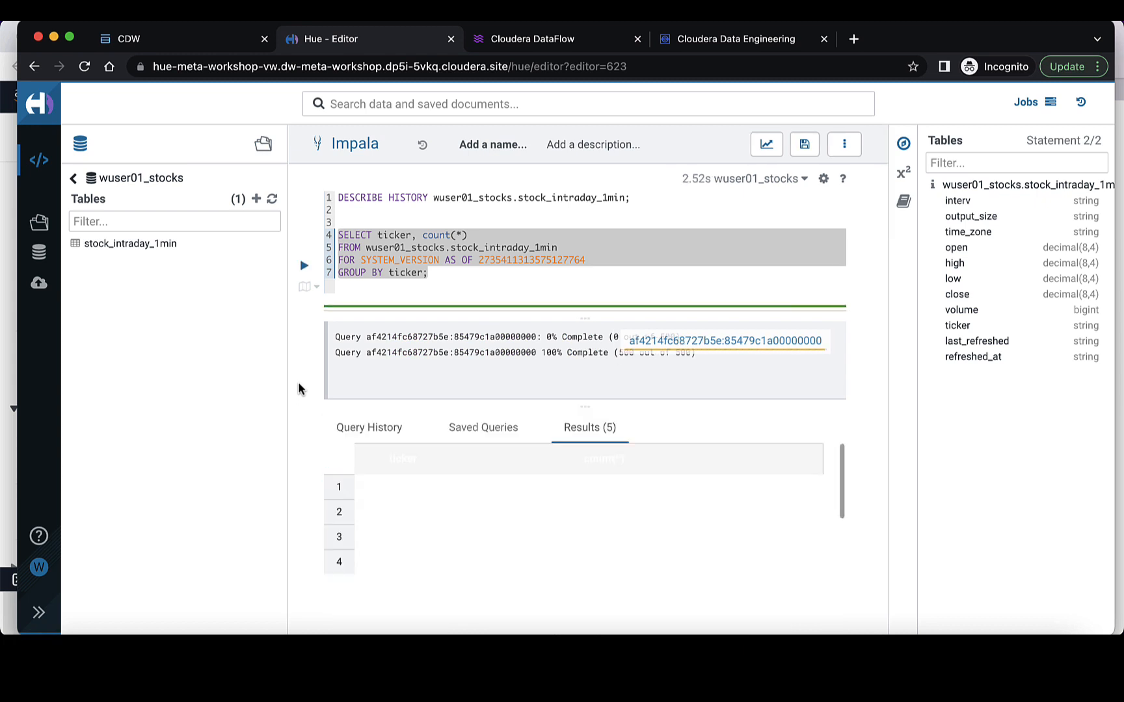
scroll(298, 383, down, 2)
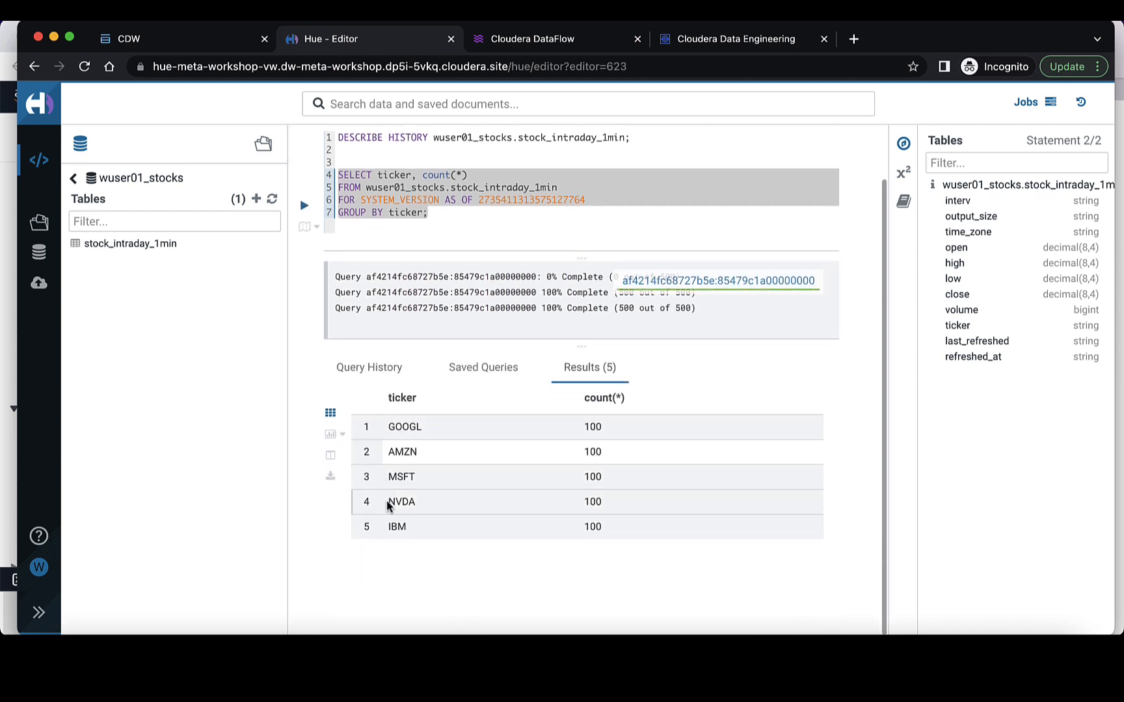
drag(389, 507, 599, 505)
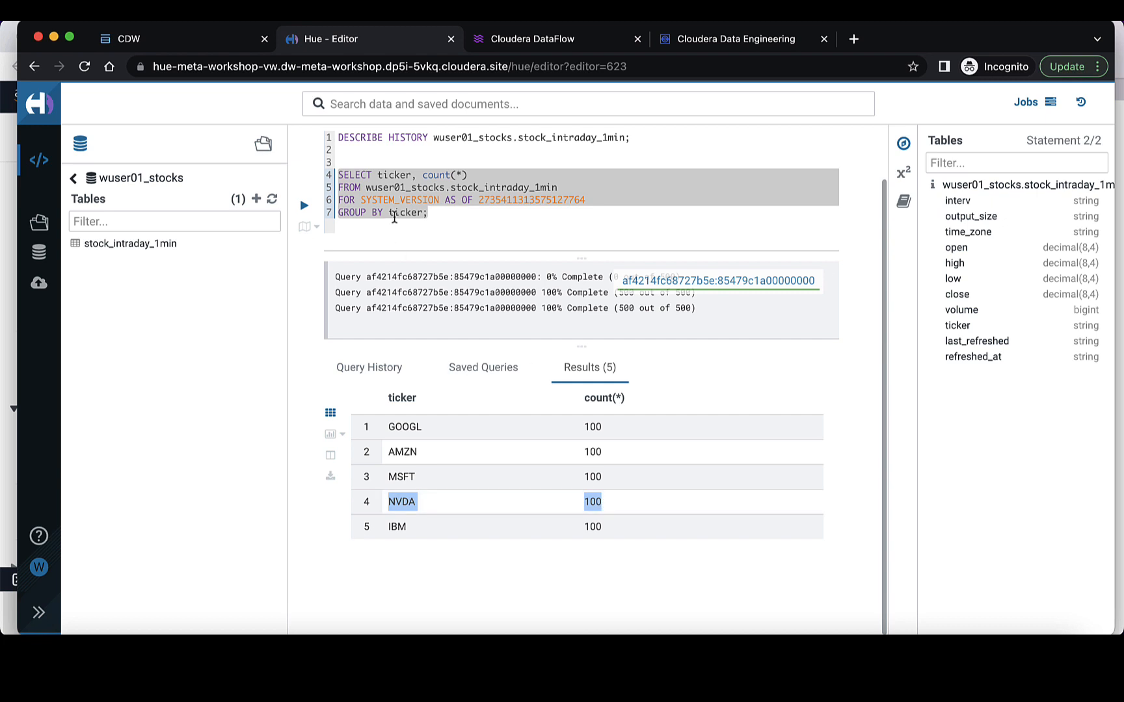
Step: Comment out the FOR SYSTEM_VERSION line with --, rerun the ticker count query, and check the NVDA count
click(390, 213)
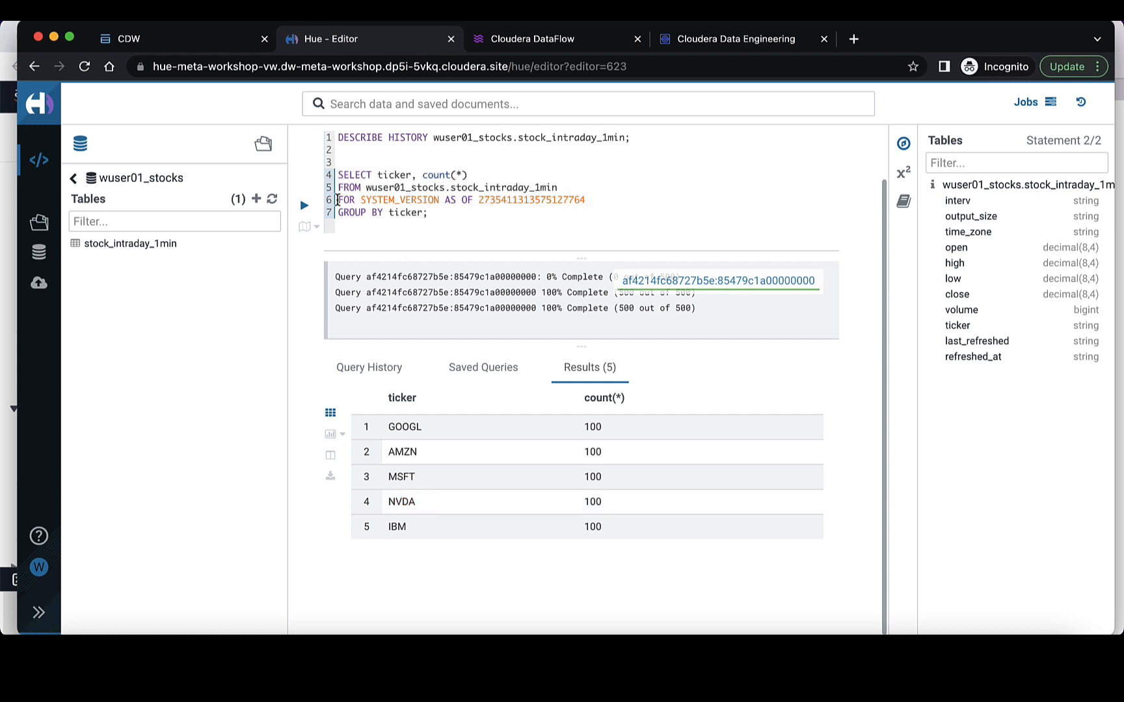
click(338, 201)
text(--)
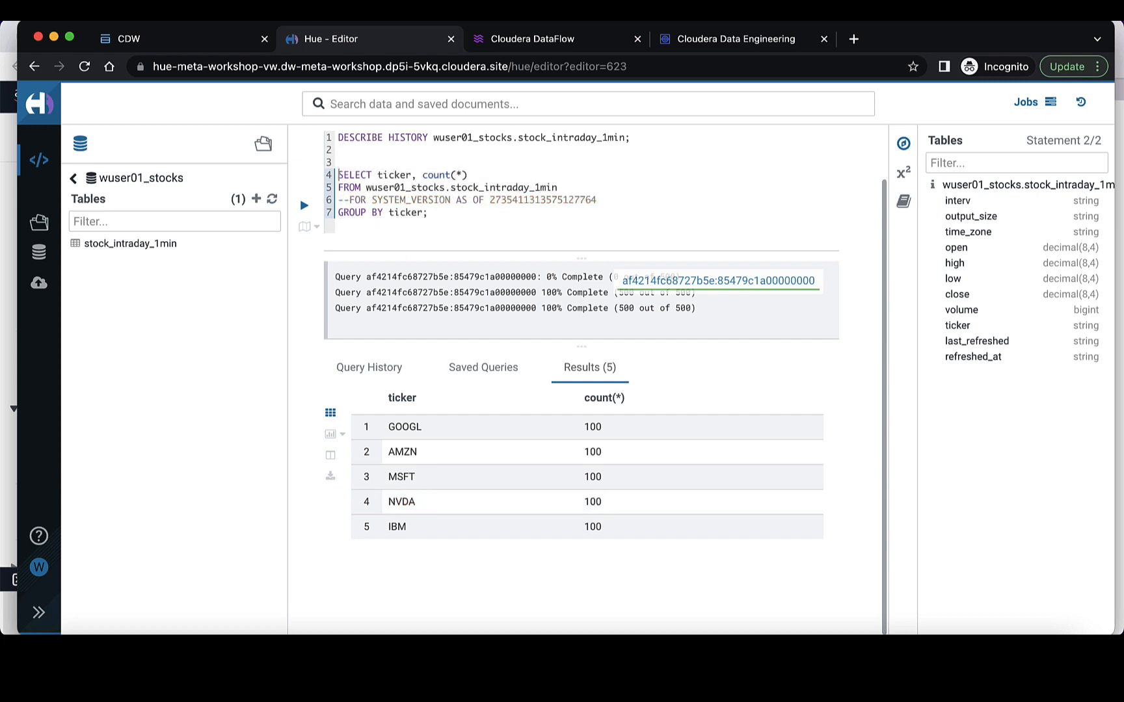
drag(337, 174, 428, 212)
key(ctrl+Return)
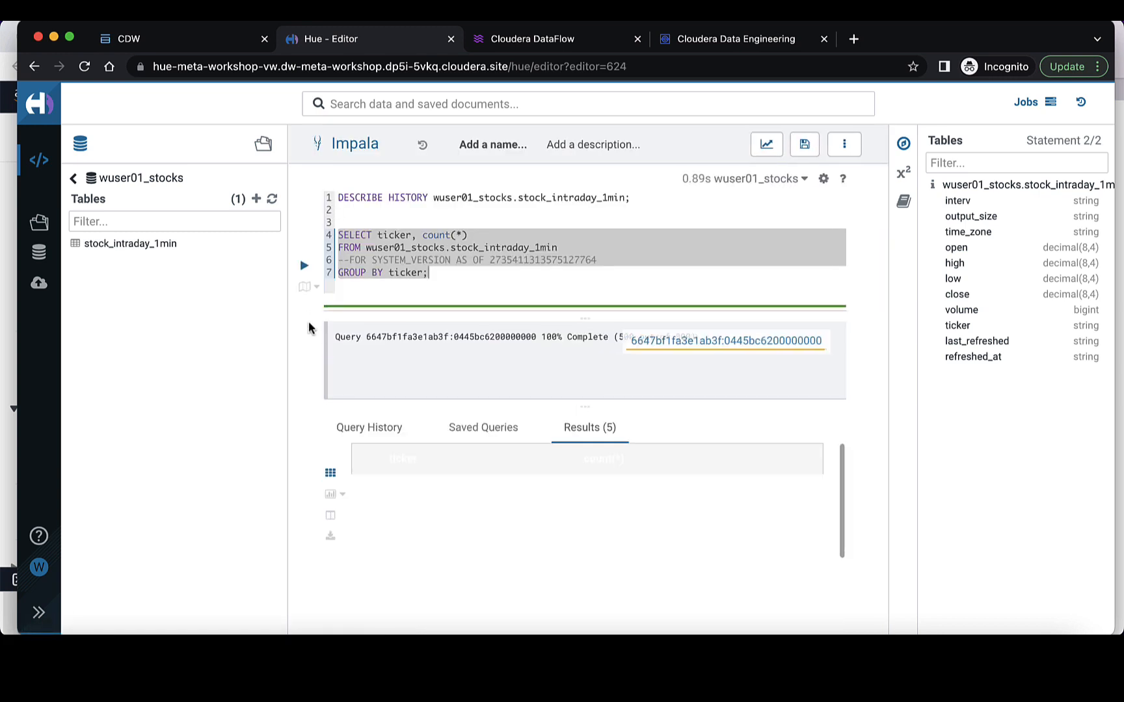
double_click(404, 586)
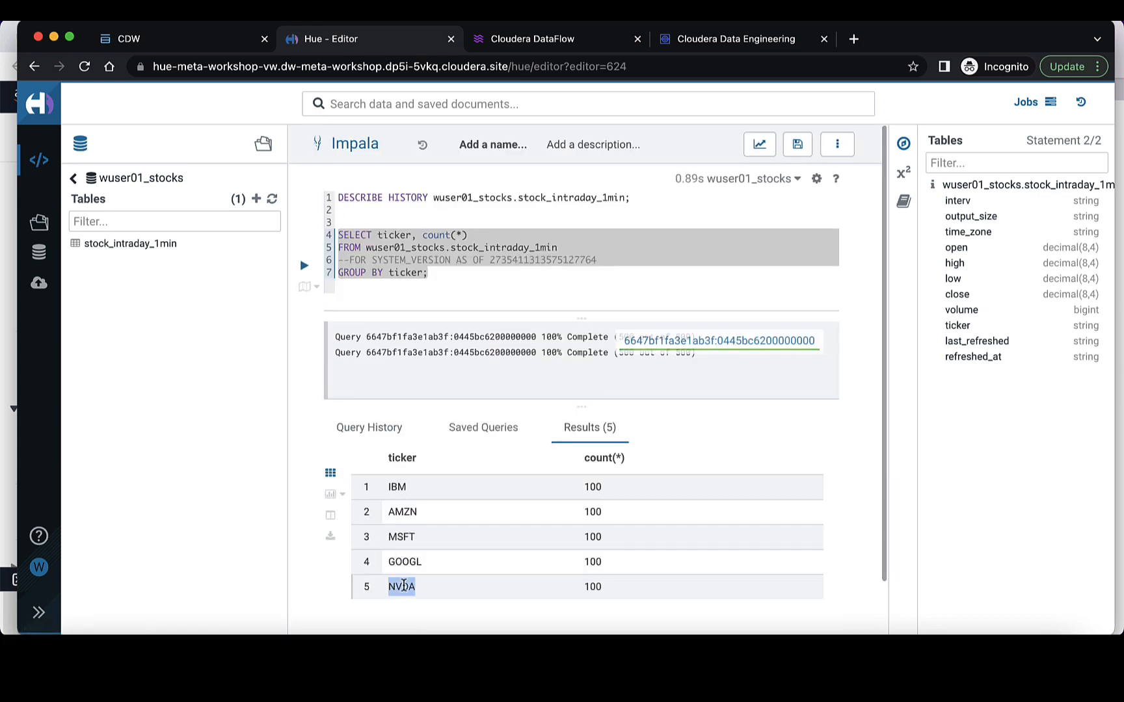
double_click(593, 586)
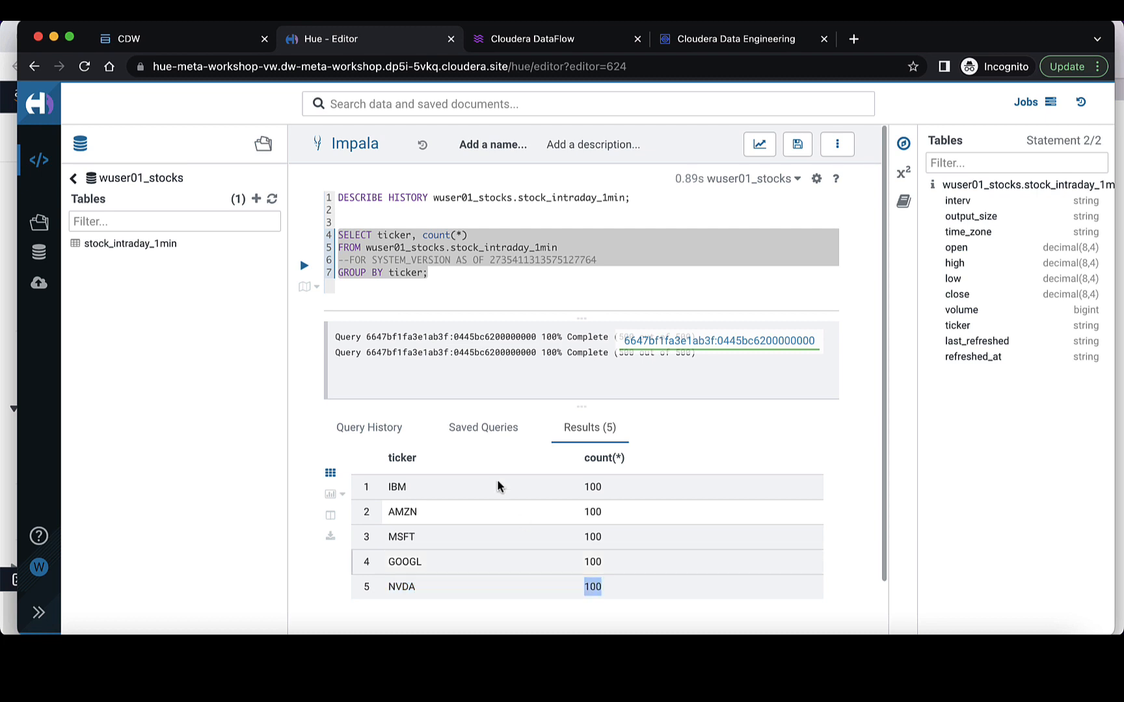